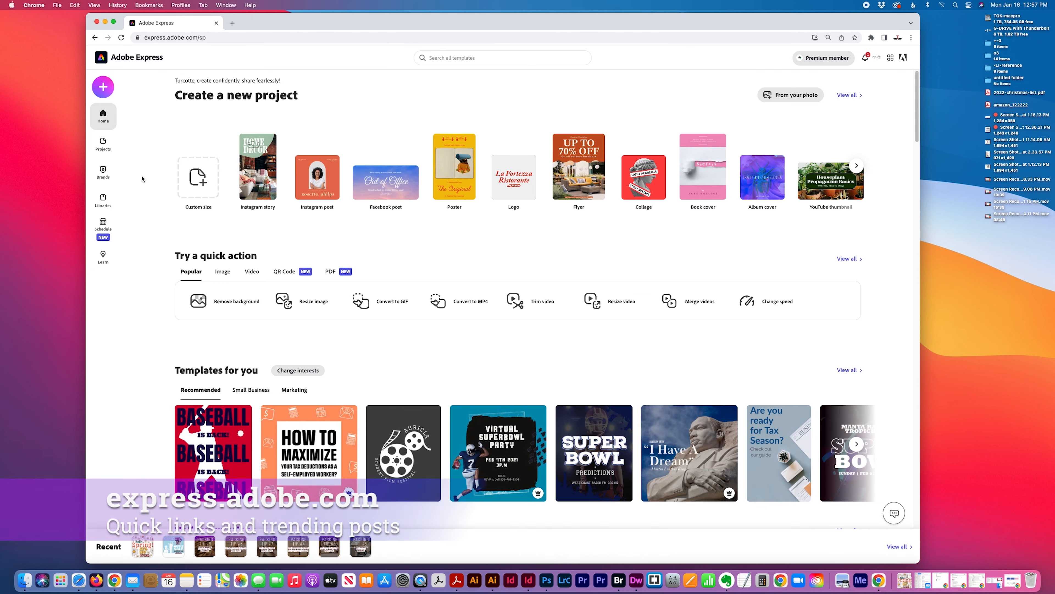
# - Look through the home page's project types, quick actions and trending template categories
pyautogui.scroll(-10, 345, 339)
pyautogui.scroll(-13, 345, 339)
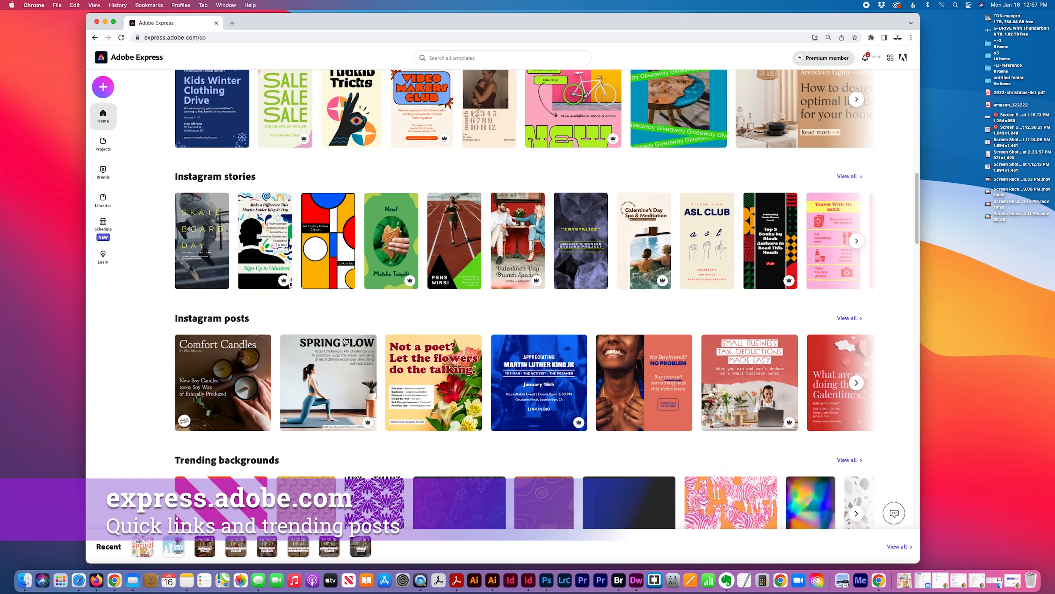
pyautogui.scroll(4, 345, 340)
pyautogui.scroll(12, 345, 340)
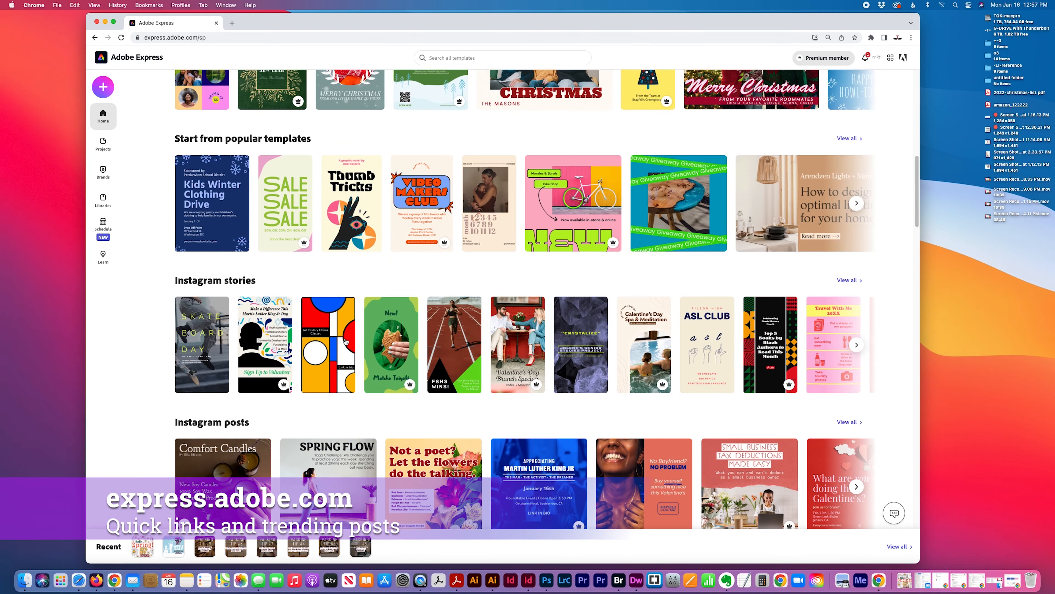
pyautogui.scroll(5, 343, 340)
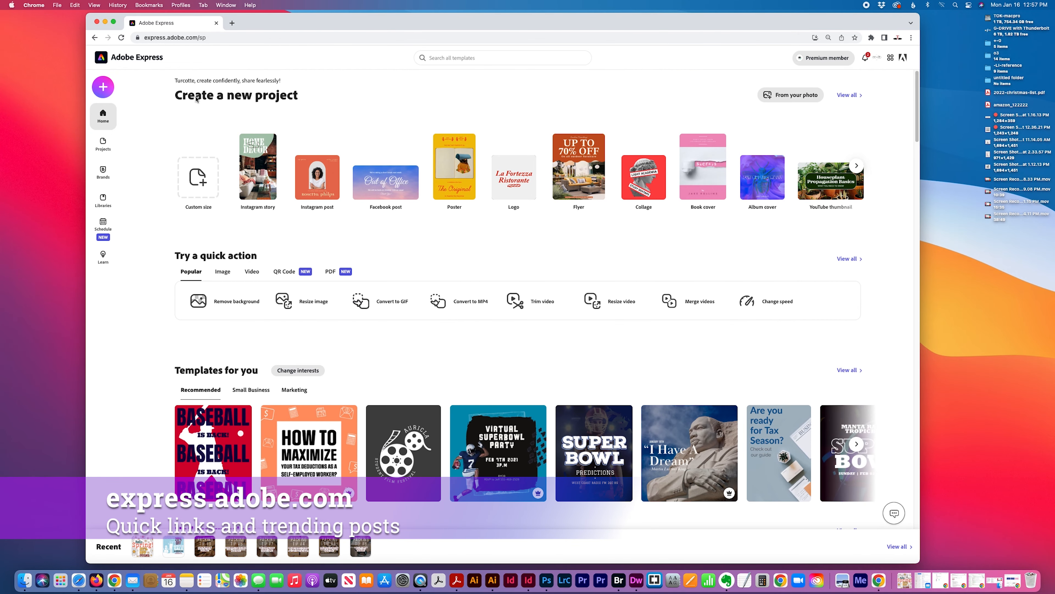
# - Open the MRH-coupons project folder and copy the name of the MRH20OFF022823 project
pyautogui.click(102, 144)
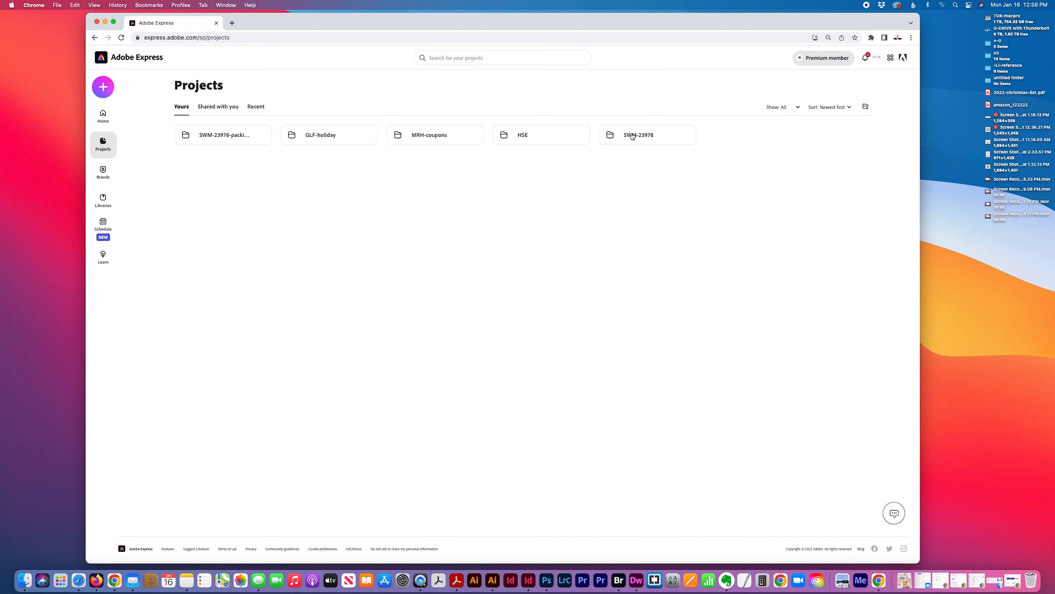
pyautogui.click(422, 138)
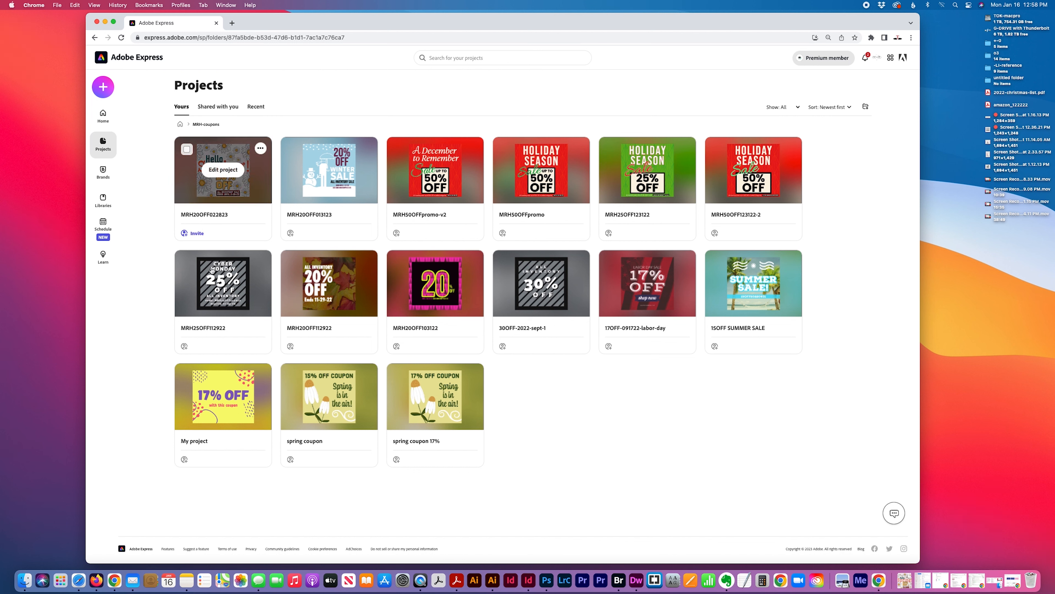
pyautogui.click(214, 214)
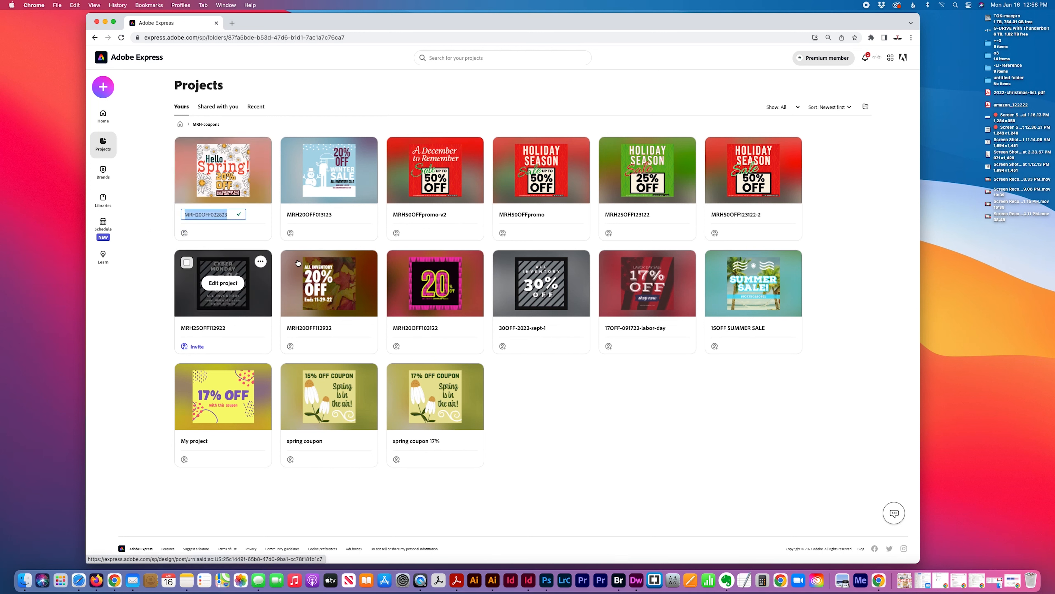
pyautogui.click(640, 440)
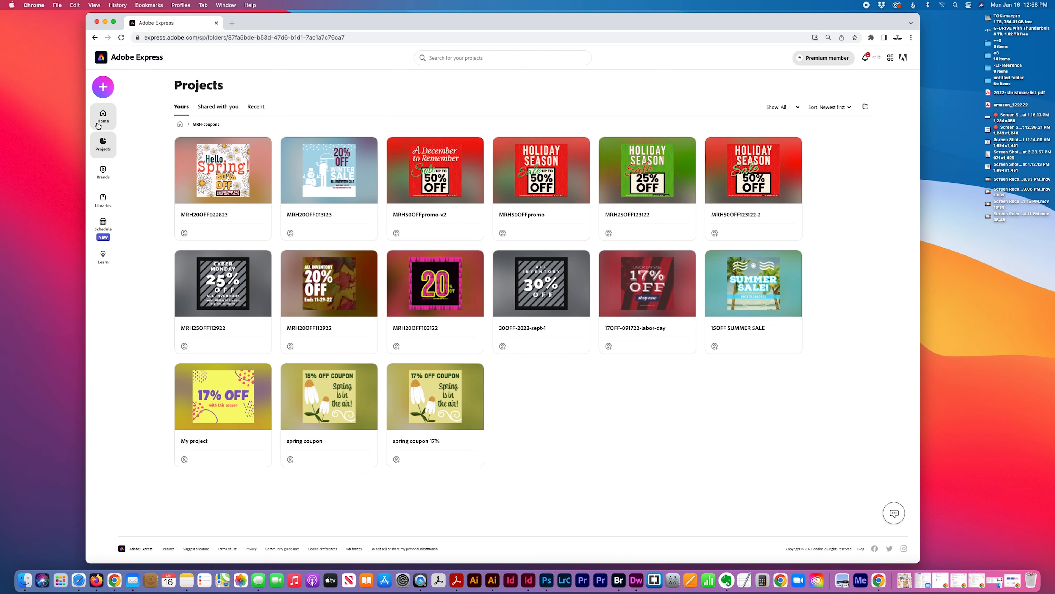
# - Start a new Instagram post project
pyautogui.click(107, 88)
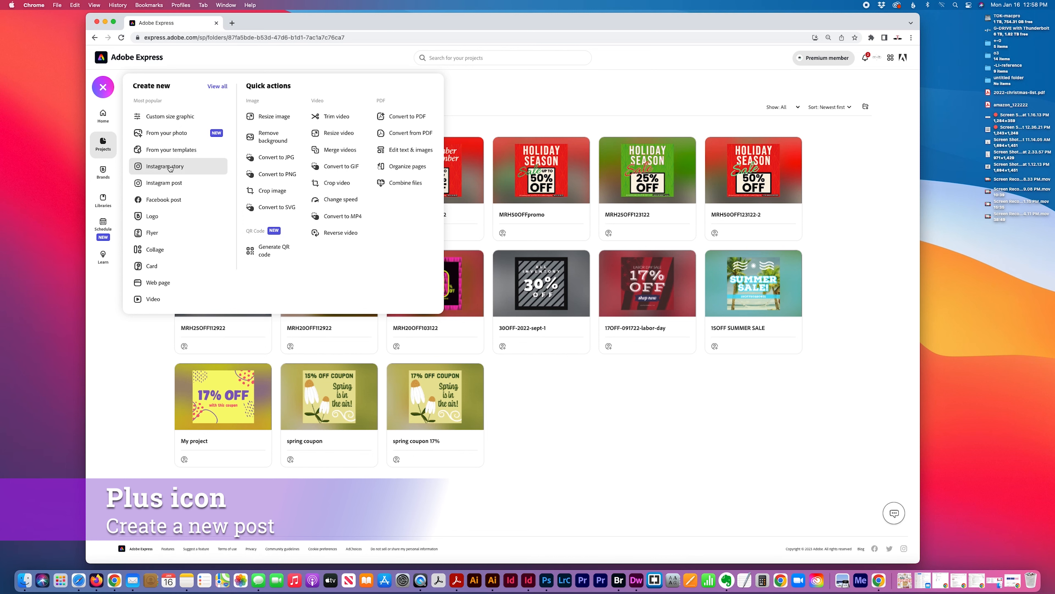
pyautogui.click(162, 185)
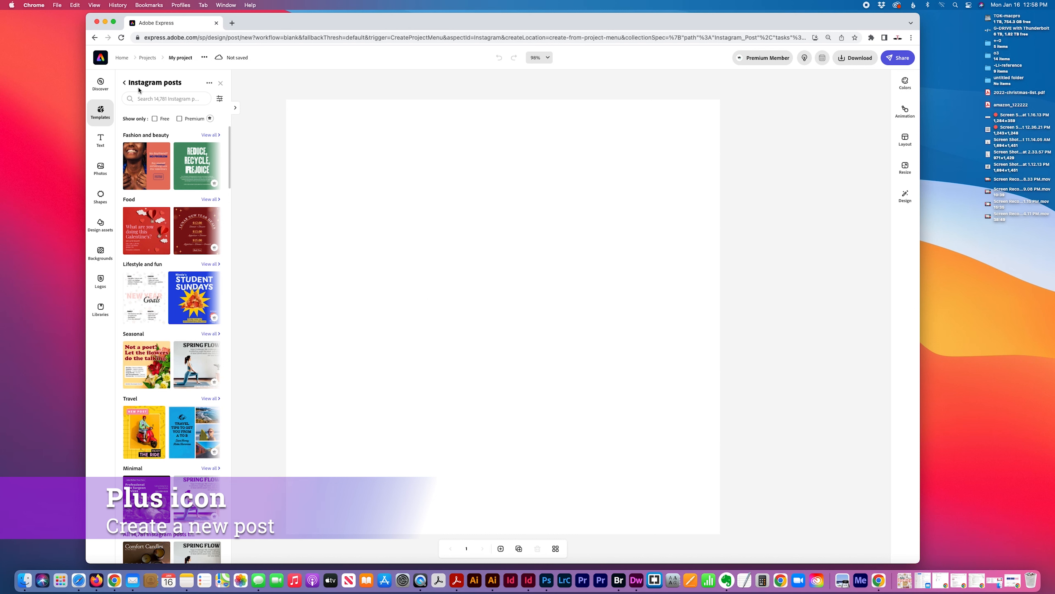
# - Search the Instagram post templates for "discount" and apply the yellow Spring Deals template with green leaves
pyautogui.click(171, 93)
pyautogui.write('disc')
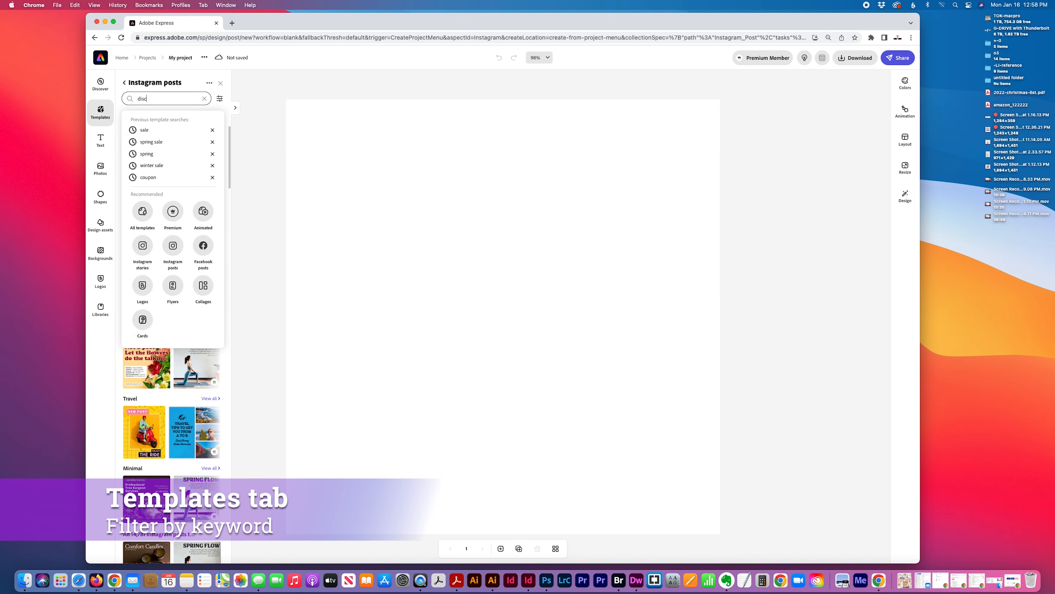
pyautogui.write('o')
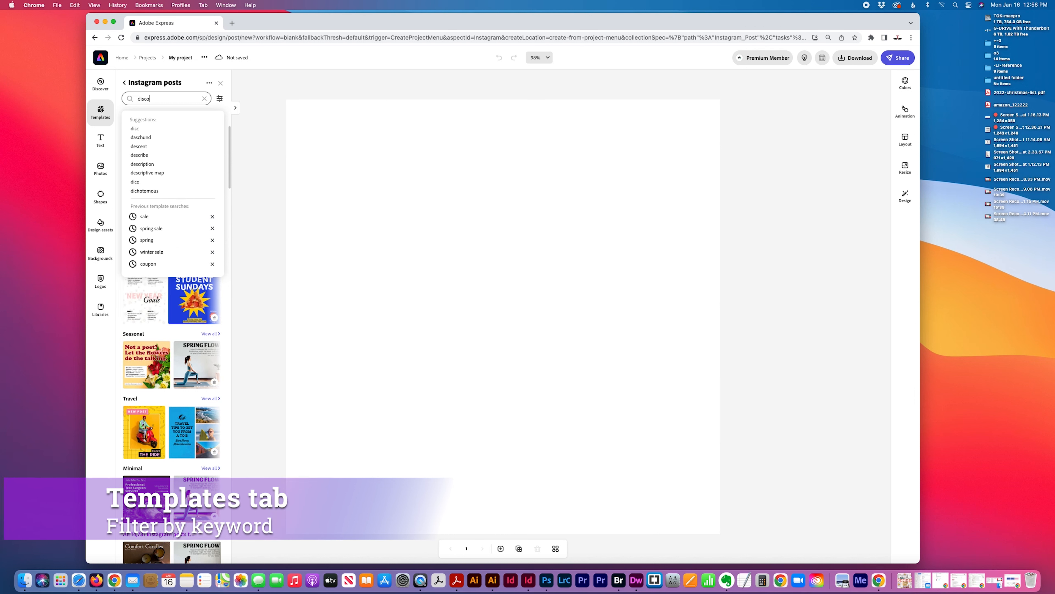
pyautogui.write('unt')
pyautogui.press('Return')
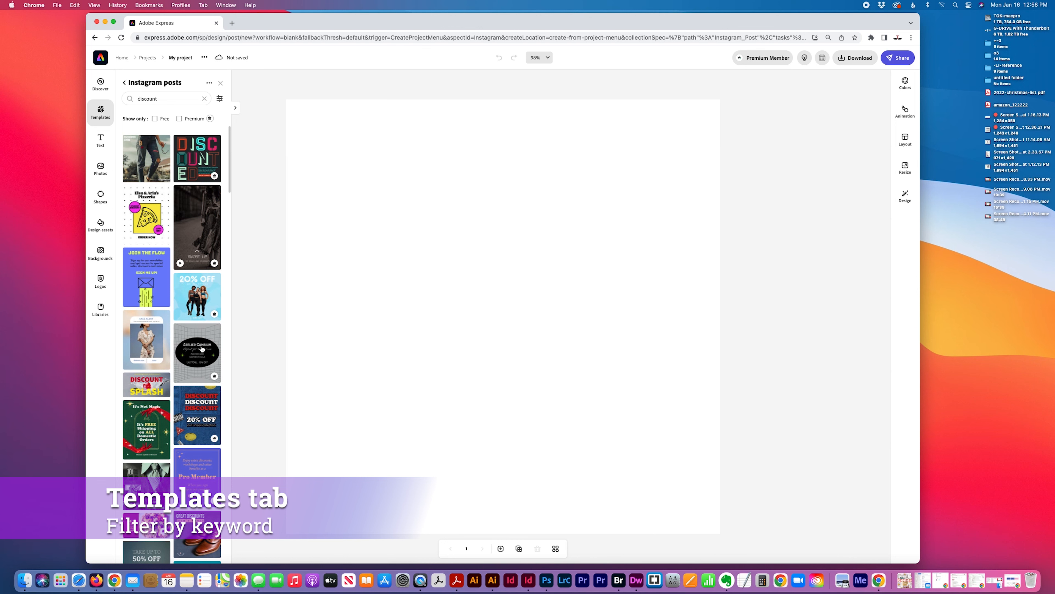
pyautogui.scroll(-10, 201, 349)
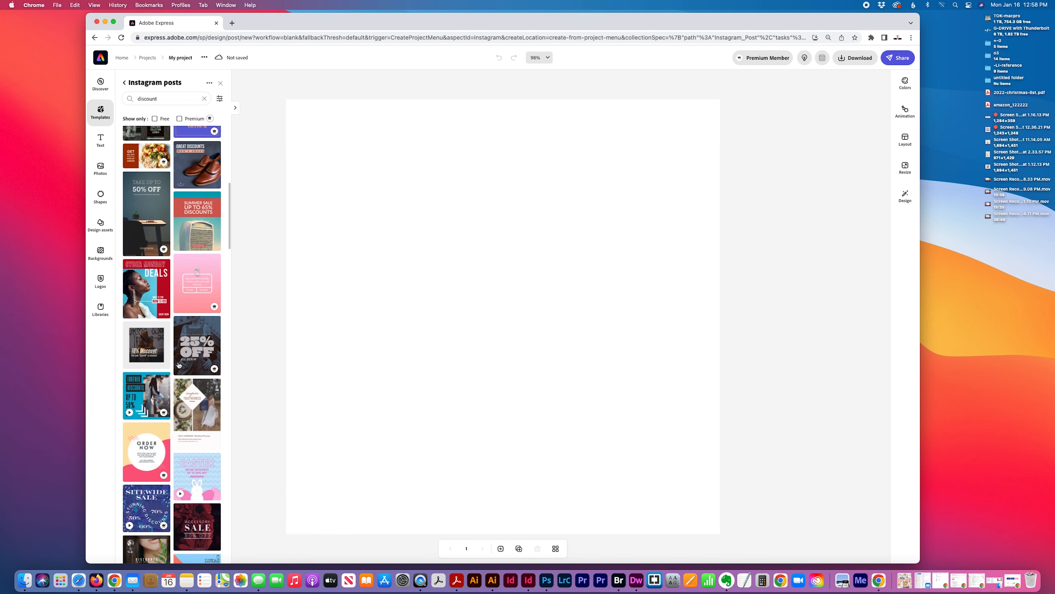
pyautogui.scroll(-8, 179, 364)
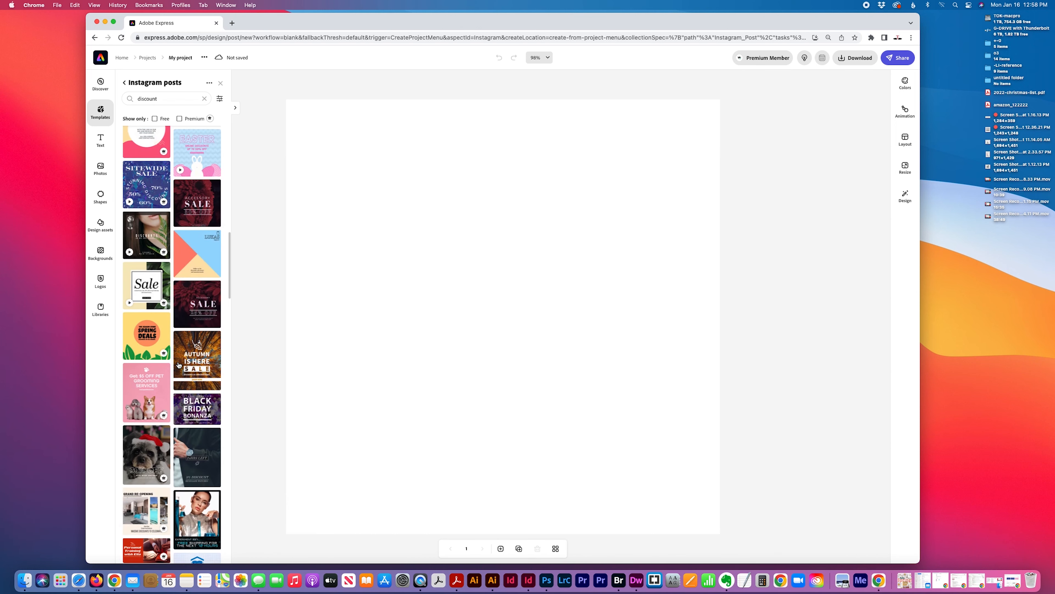
pyautogui.click(150, 338)
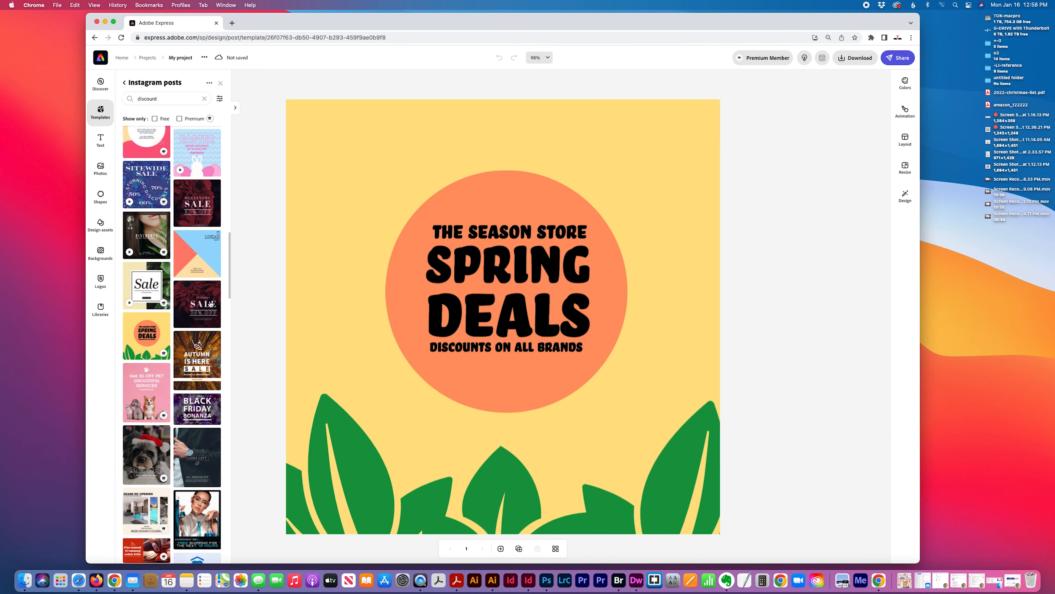
# - Look through more of the discount templates for a suitable design
pyautogui.scroll(-10, 193, 334)
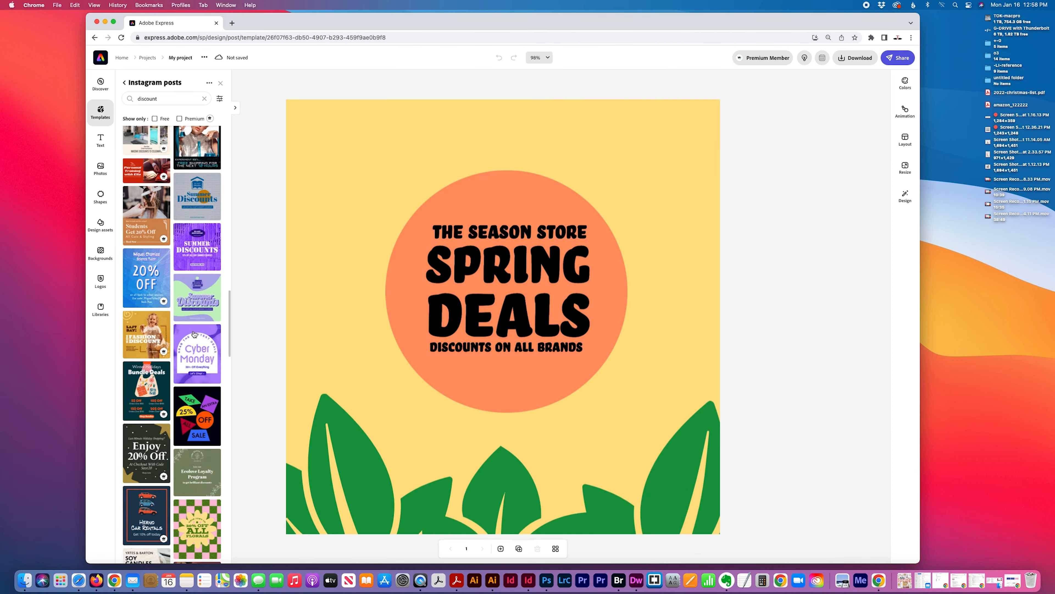
pyautogui.scroll(-10, 194, 334)
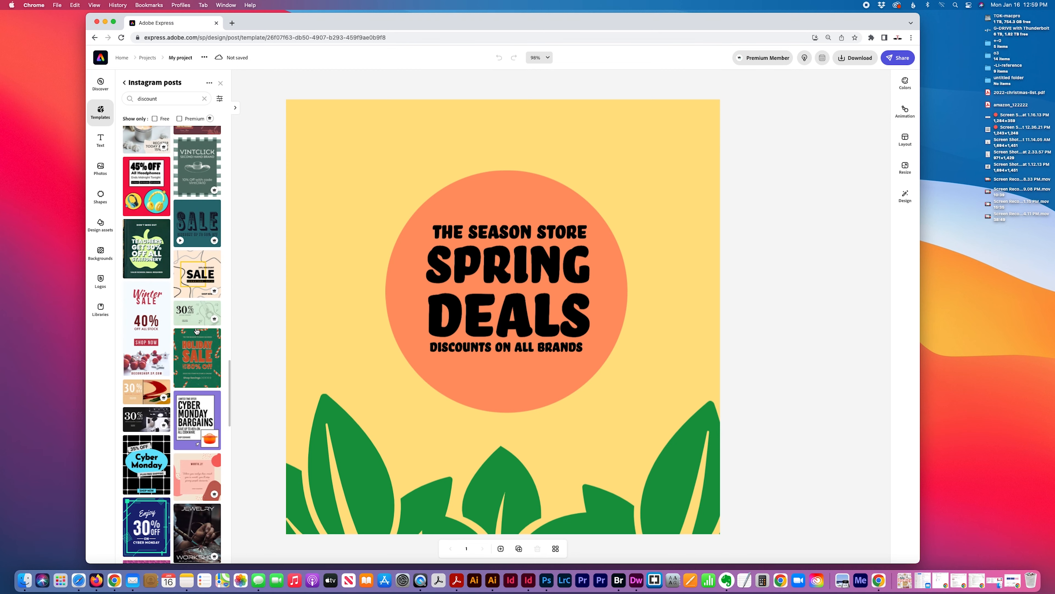
pyautogui.scroll(-3, 194, 334)
pyautogui.scroll(-7, 196, 331)
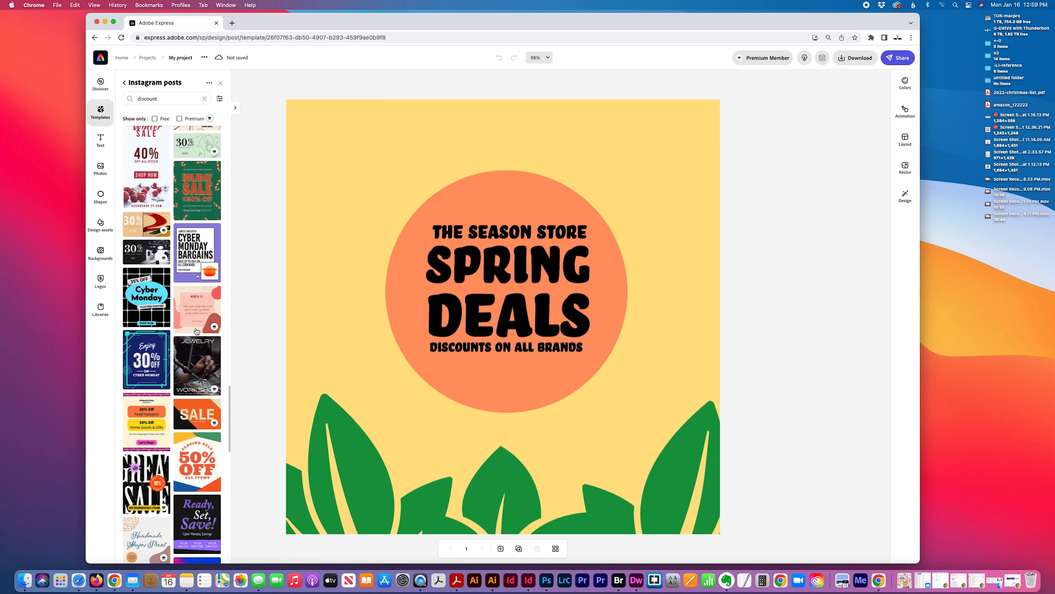
pyautogui.scroll(-5, 197, 330)
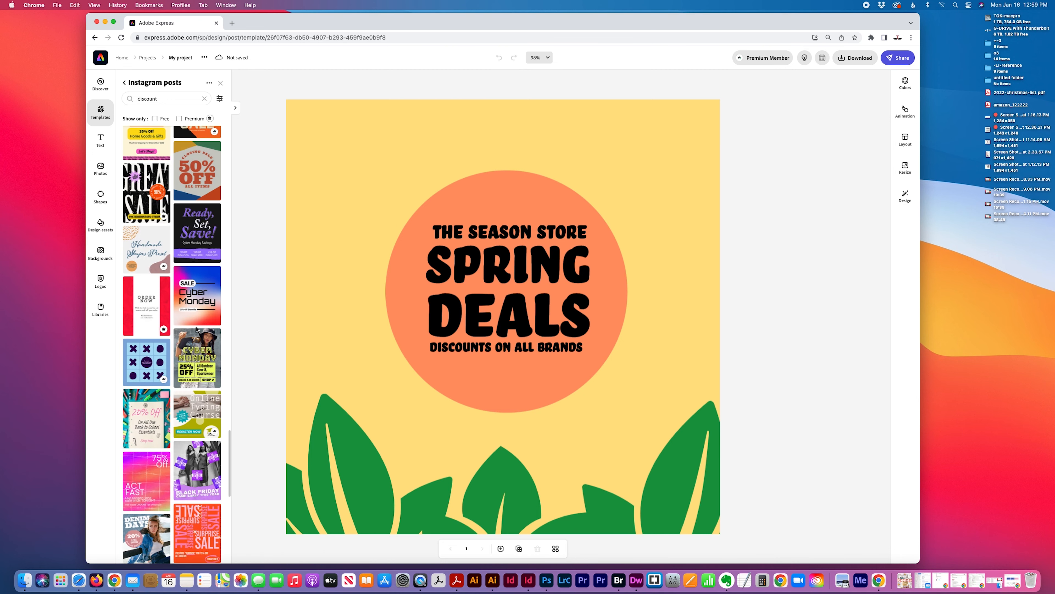
pyautogui.scroll(-7, 197, 329)
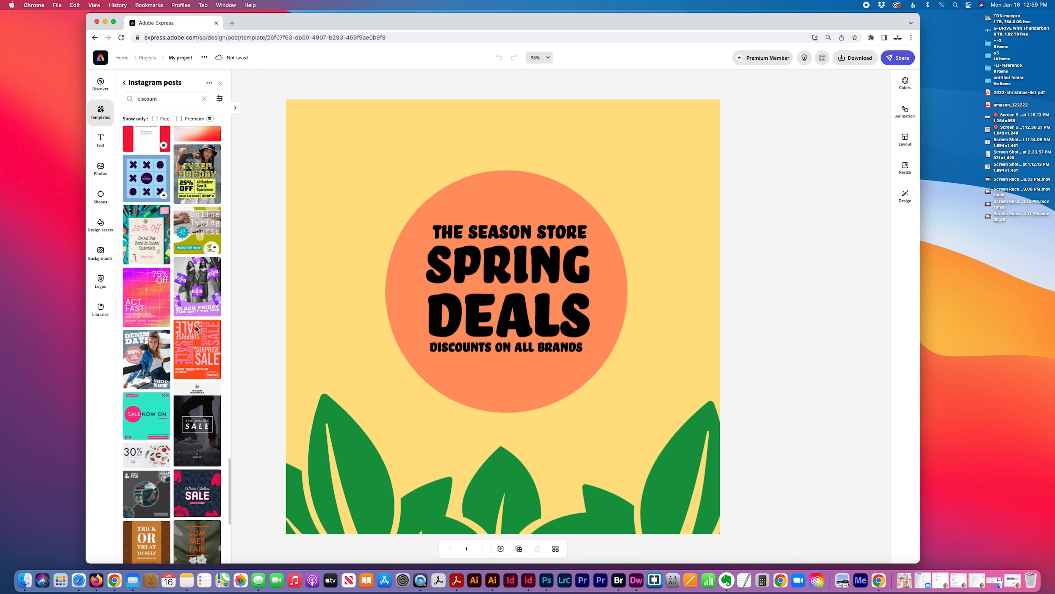
pyautogui.scroll(-2, 194, 330)
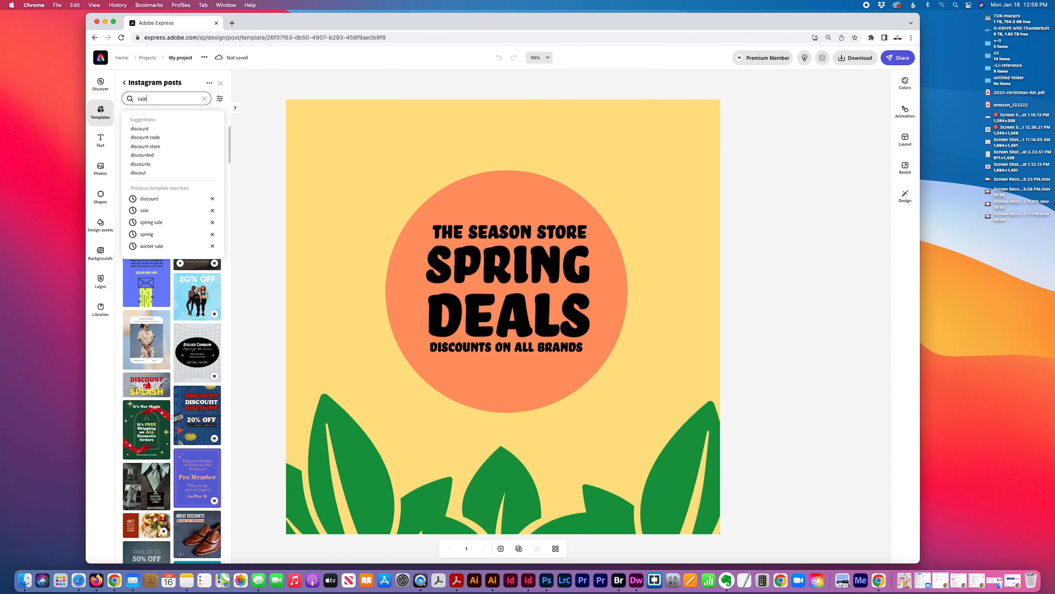
# - Search the templates for "sale" and apply the Friday Flash Sale template with the earrings photo
pyautogui.press('Return')
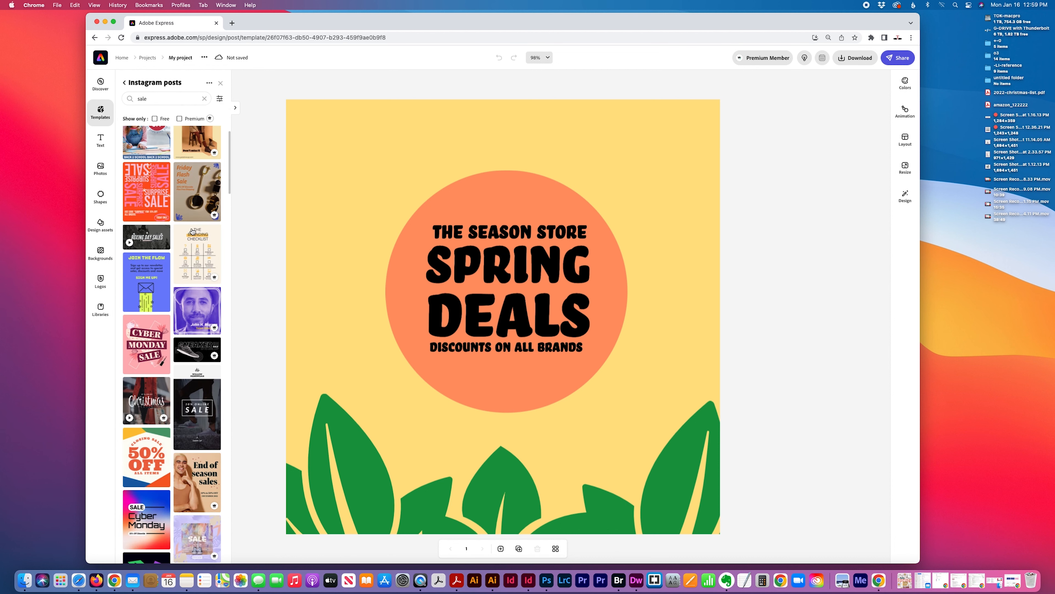
pyautogui.click(188, 189)
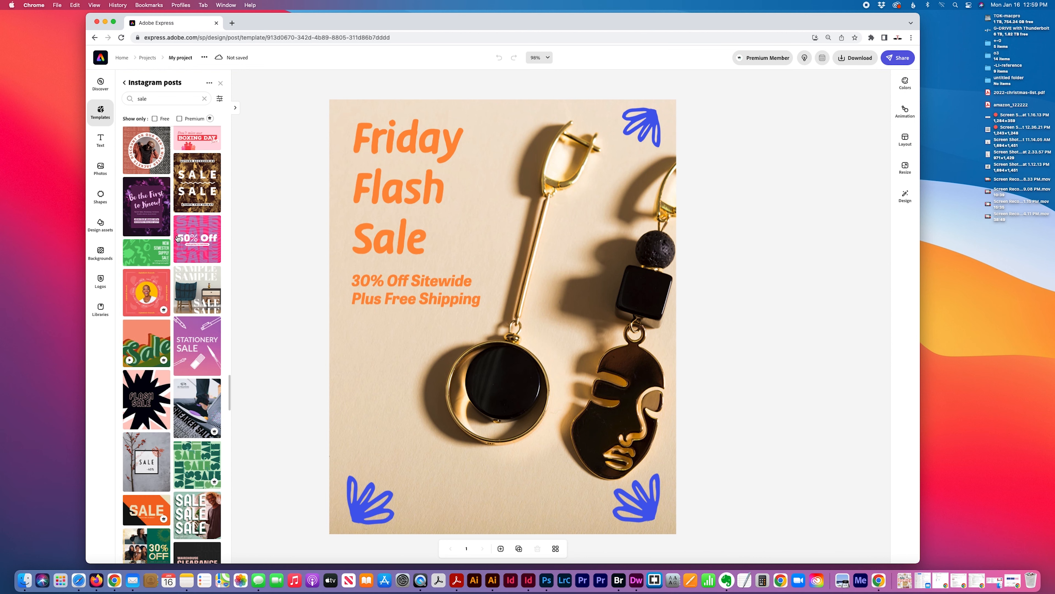
# - Find the light green floral "Fresh and blooming fragrances" template among the sale templates and apply it to the post
pyautogui.scroll(-3, 177, 237)
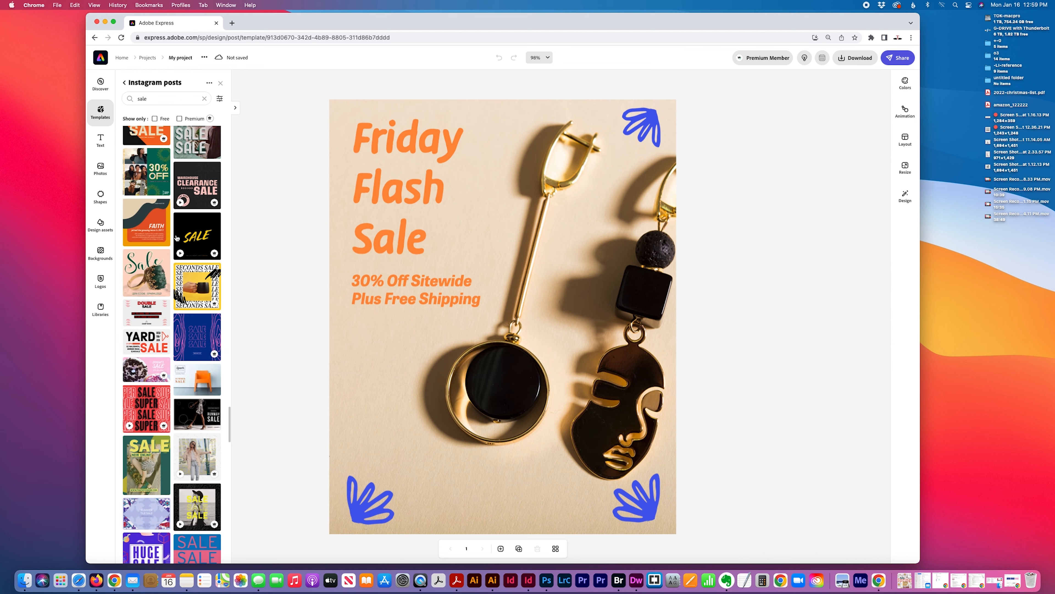
pyautogui.scroll(-10, 176, 236)
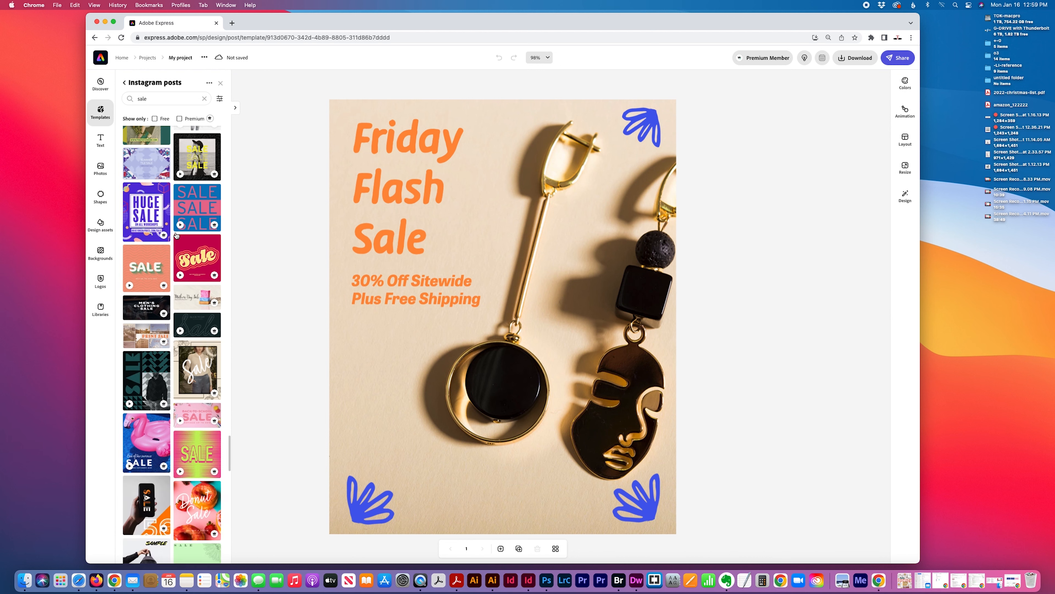
pyautogui.scroll(-1, 177, 236)
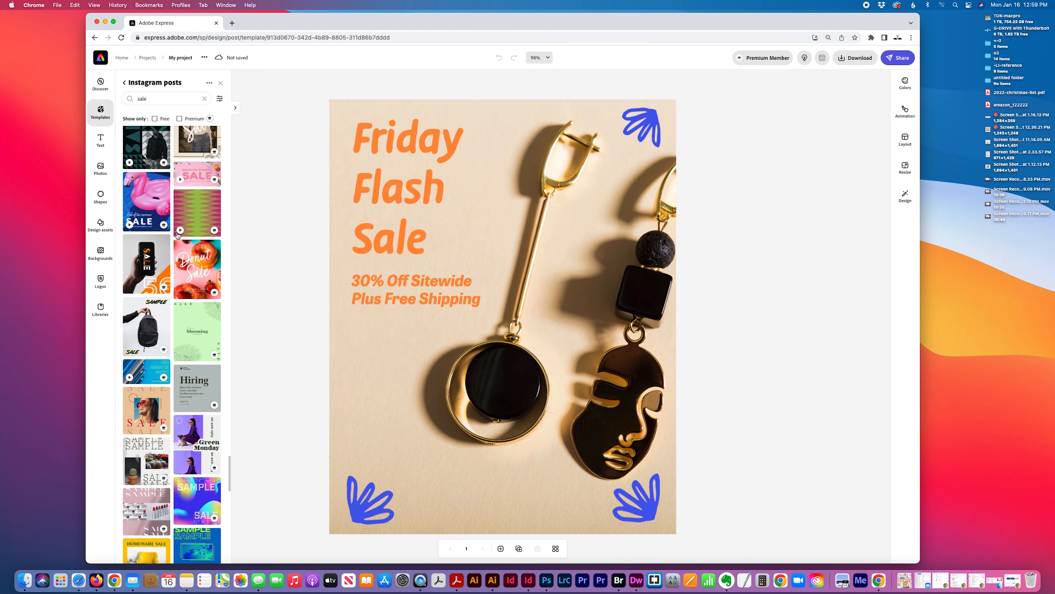
pyautogui.click(198, 323)
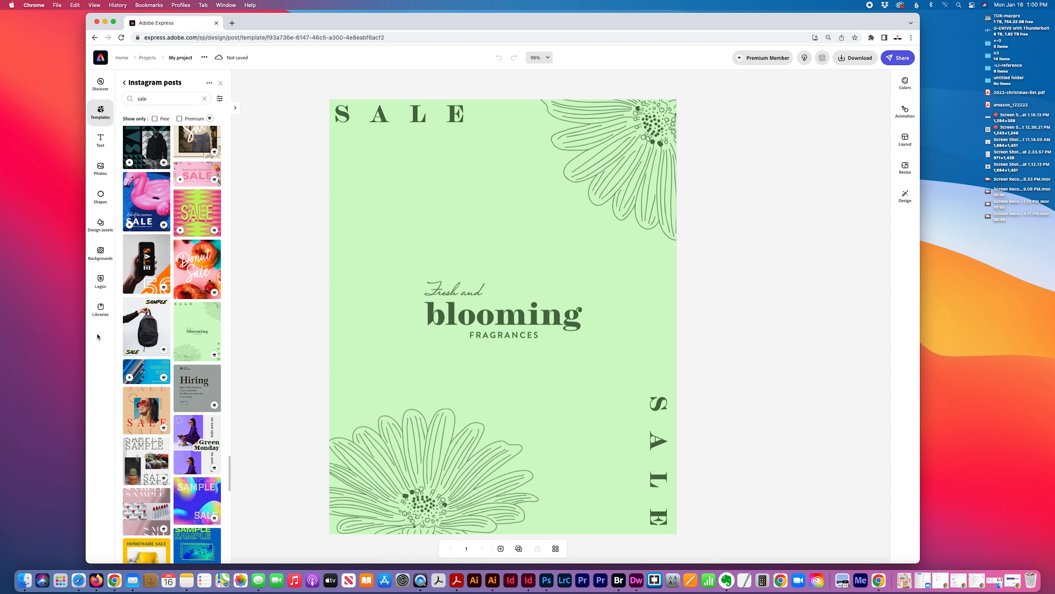
# - Resize the design to the square 1080 x 1080 Instagram format and show the colour theme options
pyautogui.click(904, 169)
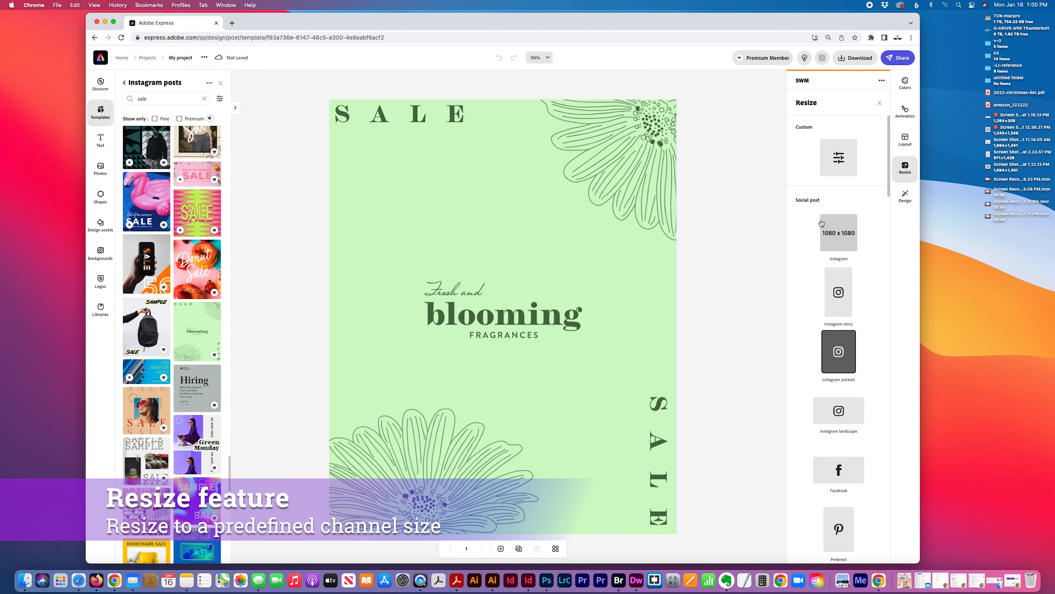
pyautogui.click(840, 242)
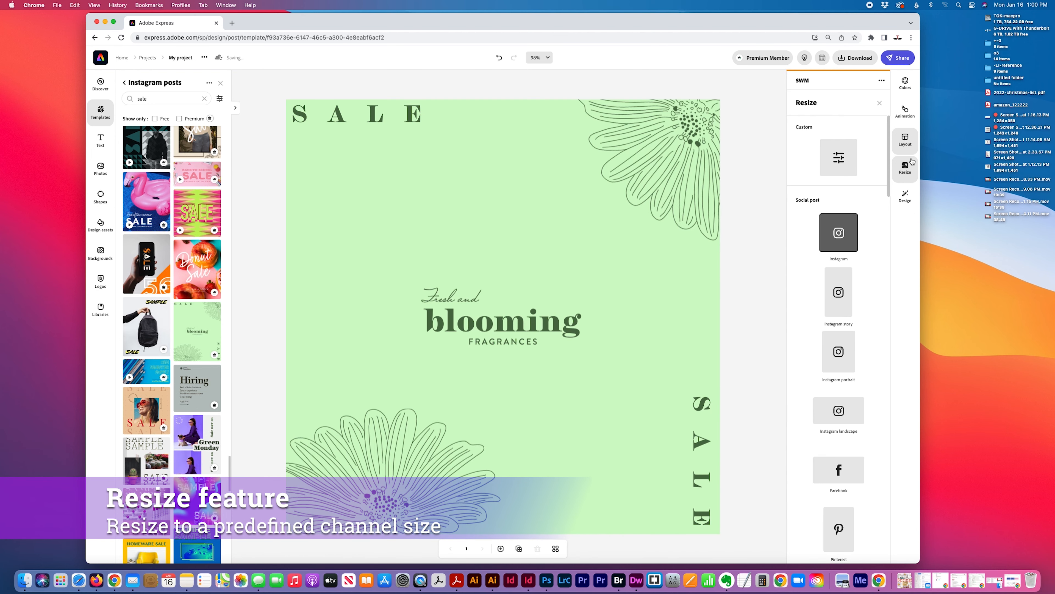
pyautogui.click(880, 103)
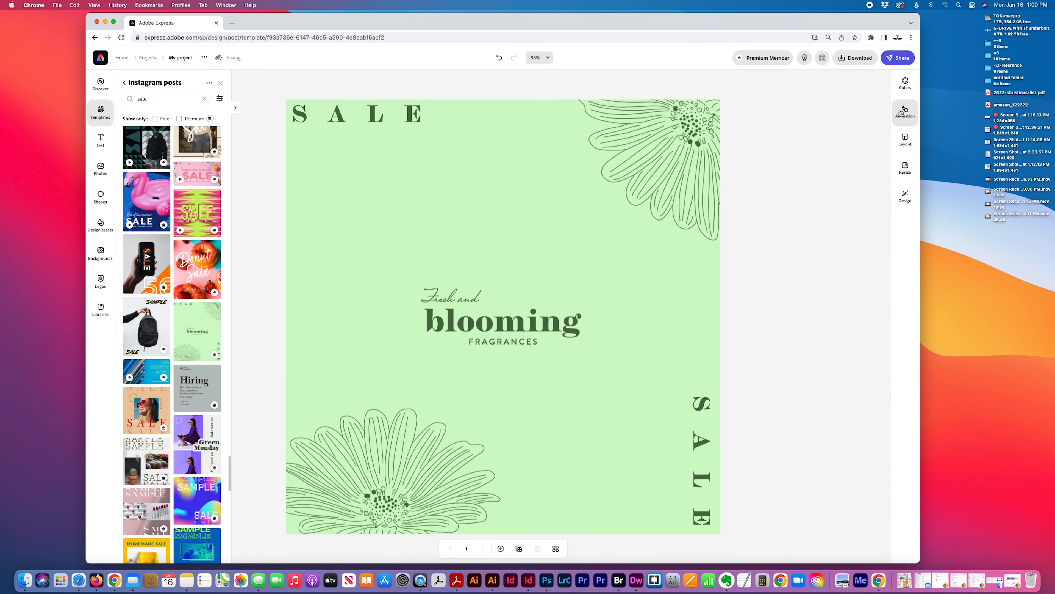
pyautogui.click(905, 83)
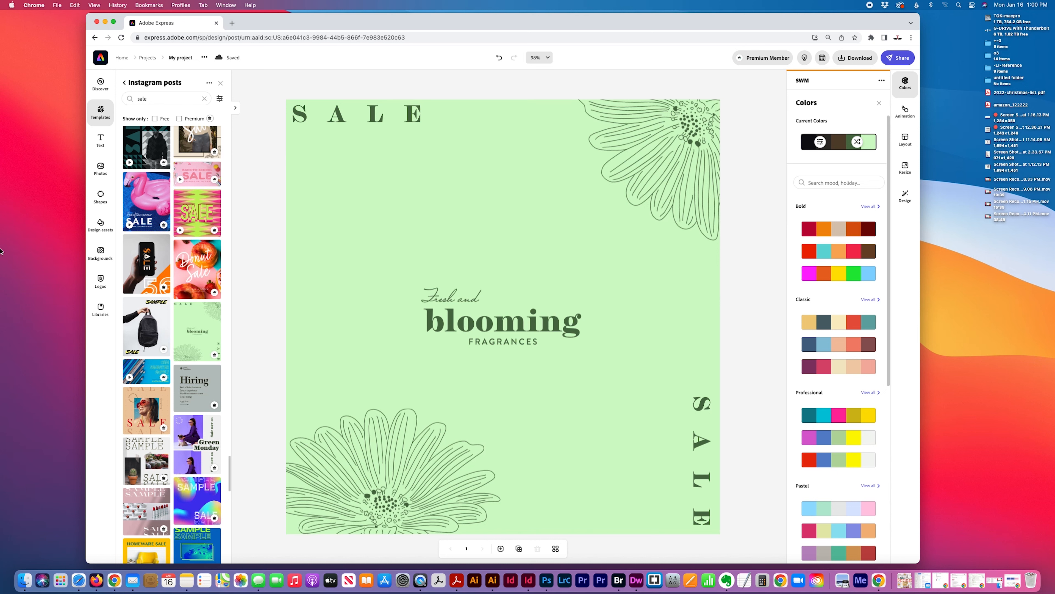
# - Rename the project to MRH25OFF033123, based on the name copied from the earlier coupon project
pyautogui.click(186, 60)
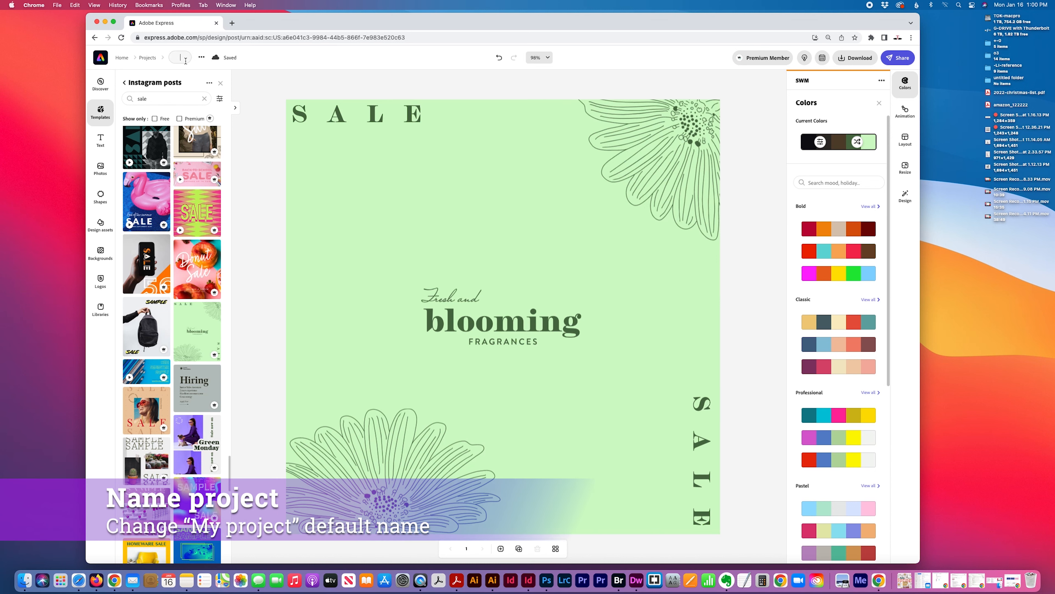
pyautogui.press('super+v')
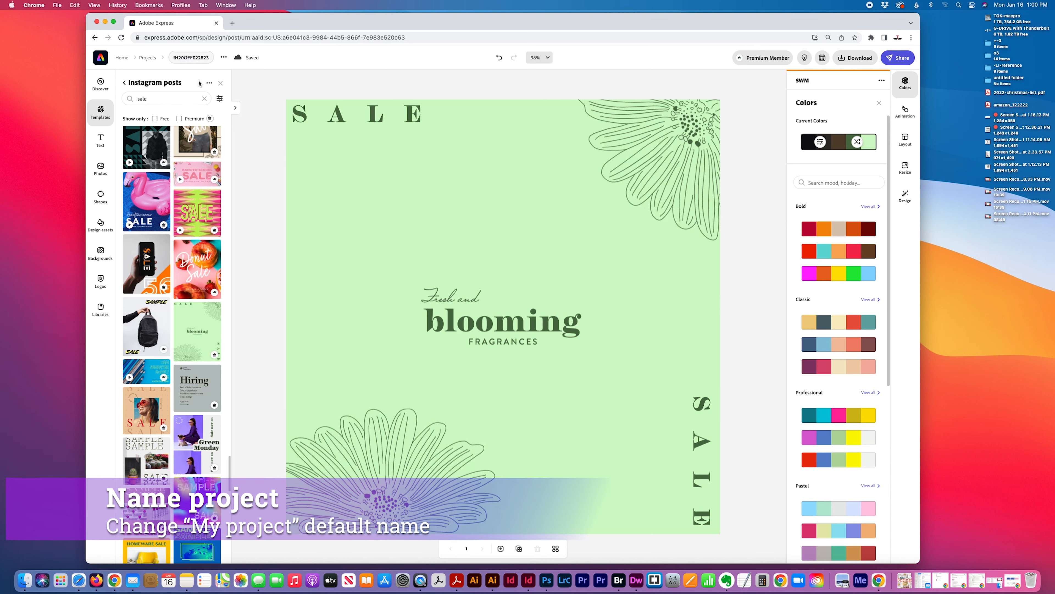
pyautogui.moveTo(204, 59); pyautogui.dragTo(198, 58)
pyautogui.write('331')
pyautogui.press('Left')
pyautogui.press('Left')
pyautogui.press('Left')
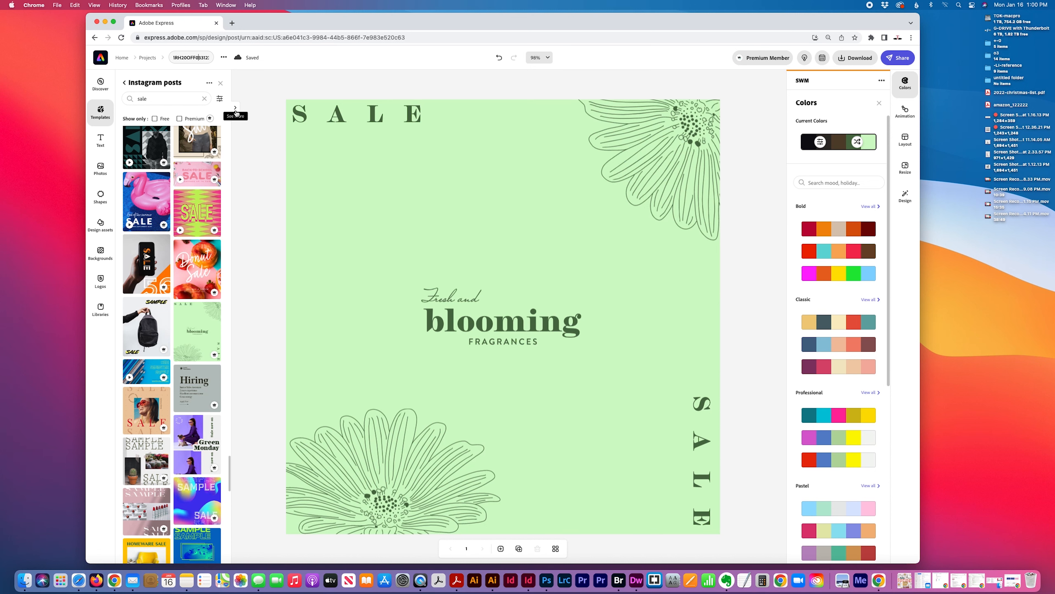
pyautogui.click(187, 62)
pyautogui.press('BackSpace')
pyautogui.click(261, 132)
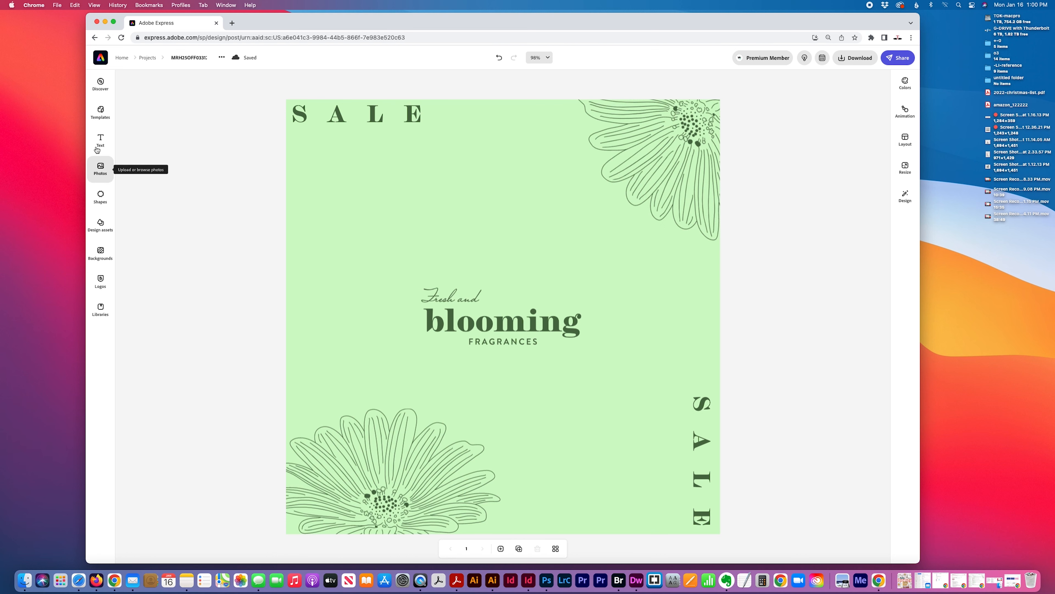
# - Leave the project, start creating a new brand and upload golftinker-logo_200px.png from the GT-logos-profile folder as its logo
pyautogui.click(121, 58)
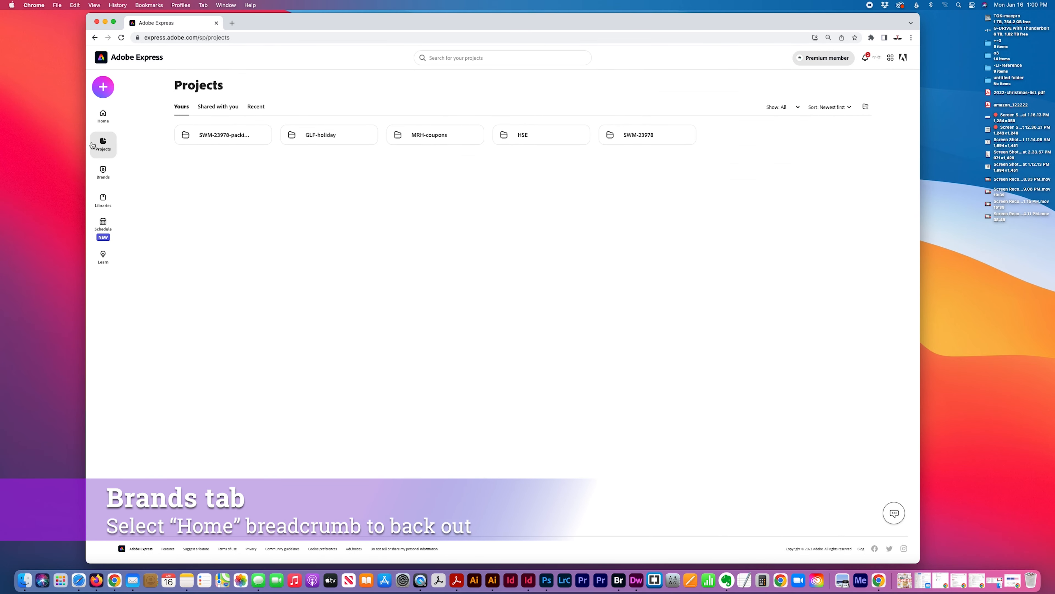
pyautogui.click(103, 171)
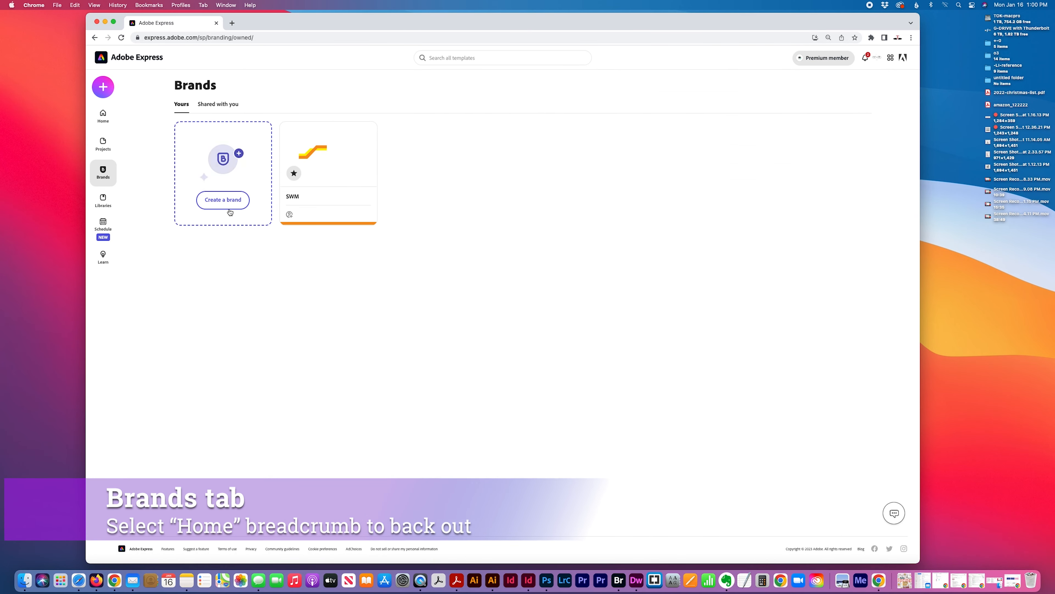
pyautogui.click(229, 202)
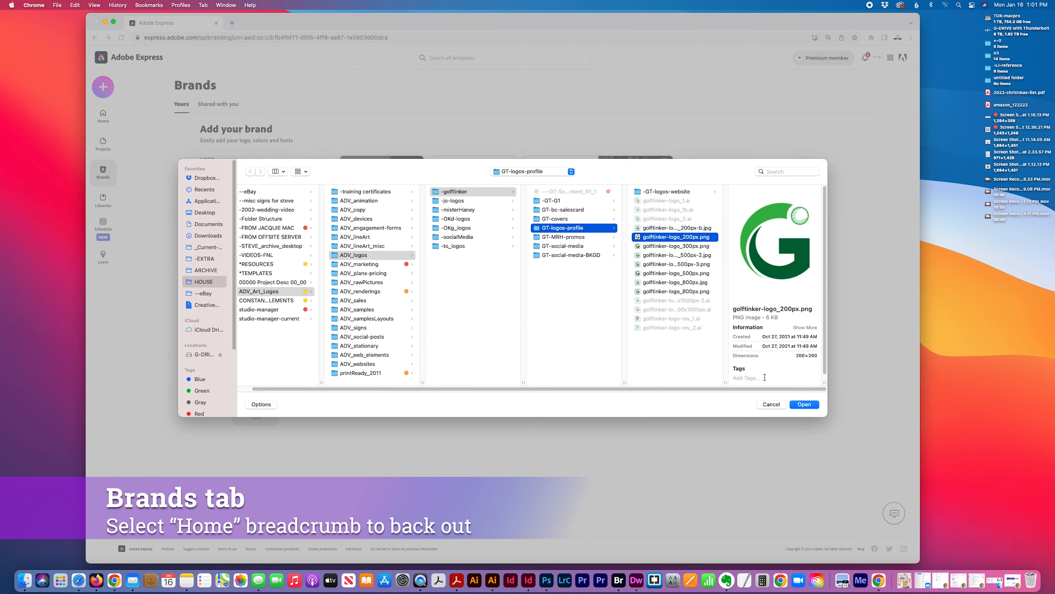
pyautogui.click(804, 404)
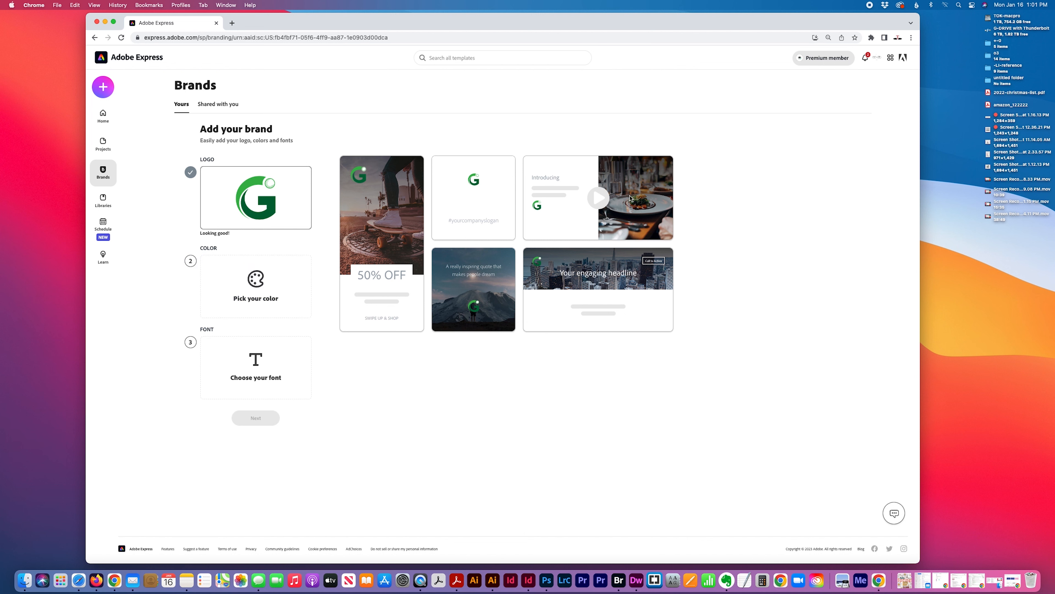
# - Set the brand colour to the light green #39B54A taken from the logo colours
pyautogui.click(261, 281)
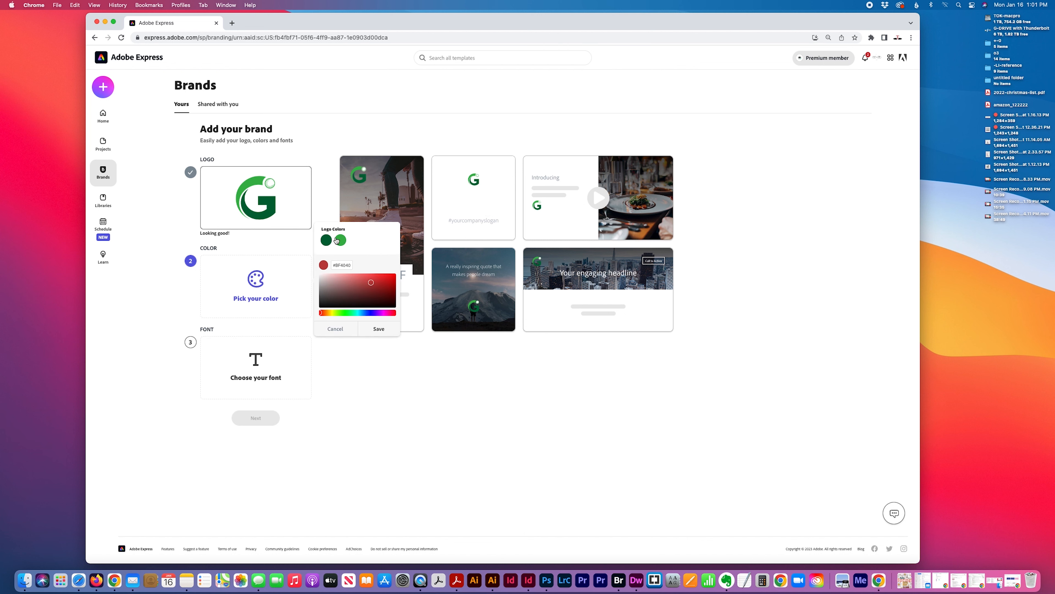
pyautogui.click(327, 241)
pyautogui.click(341, 239)
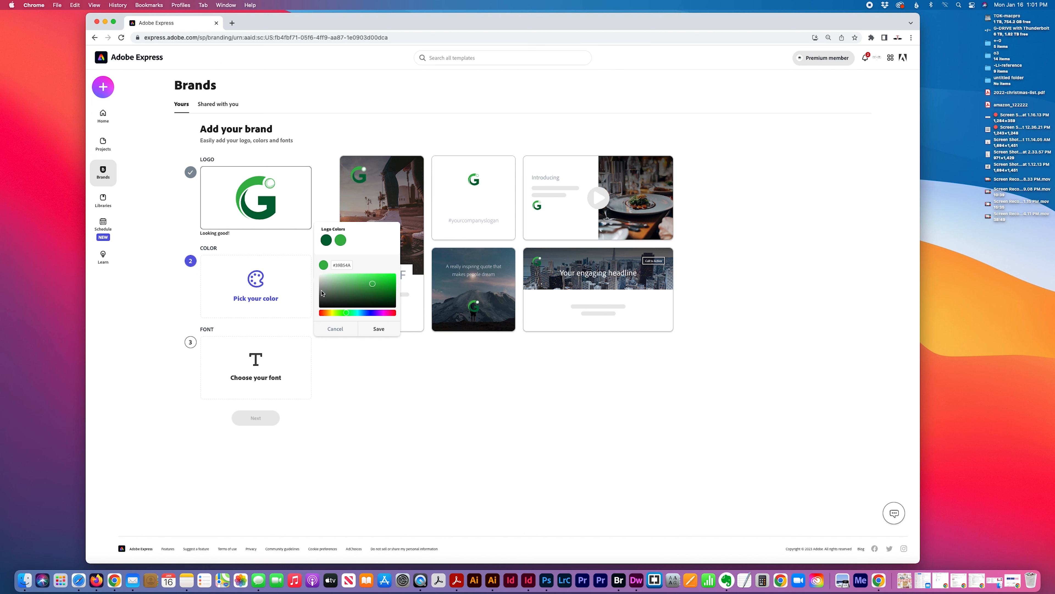
pyautogui.click(350, 416)
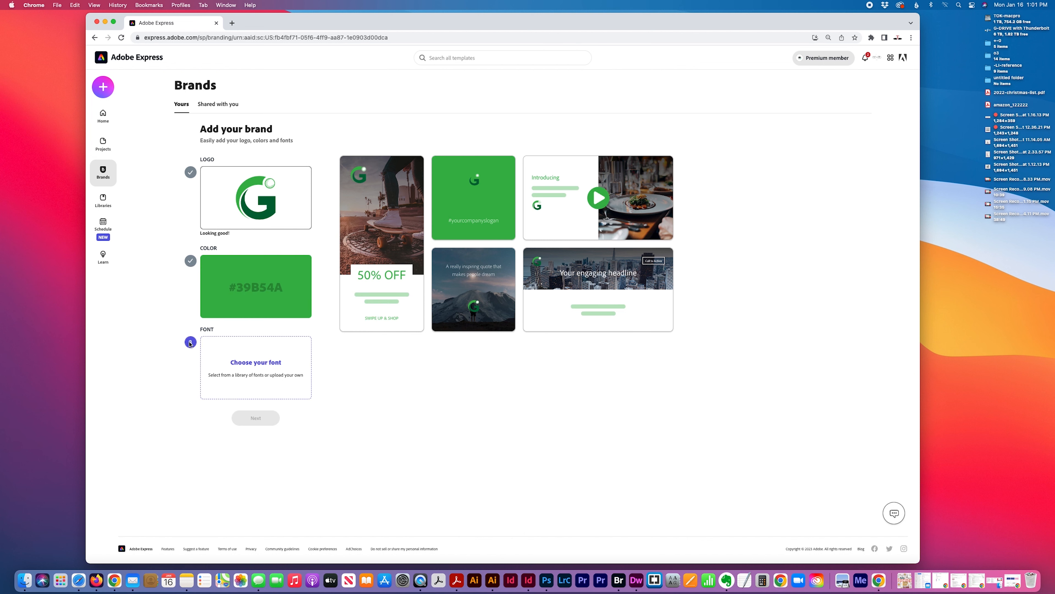
pyautogui.click(275, 374)
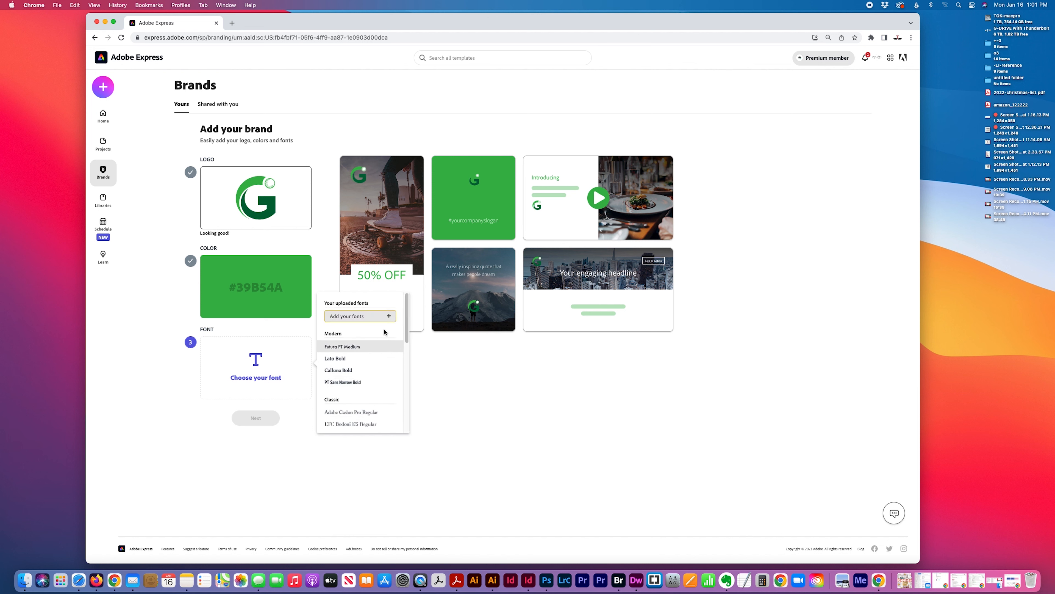
pyautogui.click(388, 316)
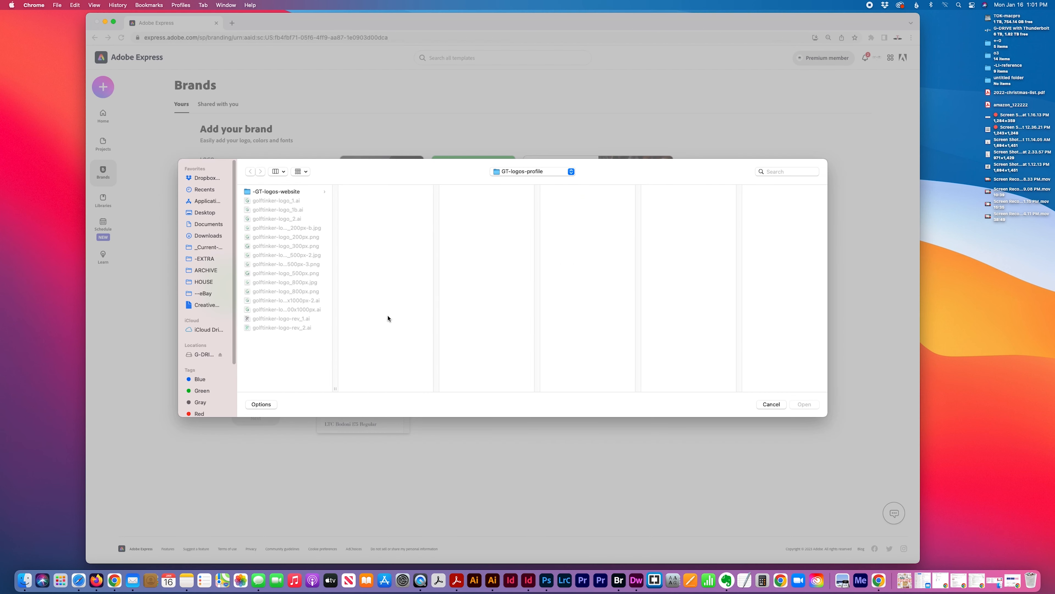
pyautogui.click(771, 404)
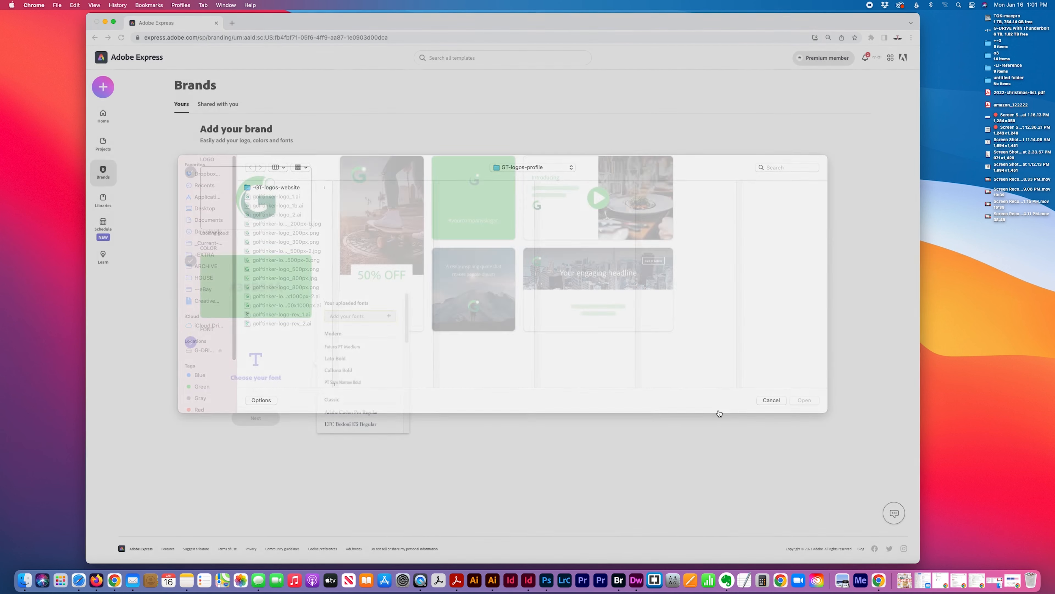
pyautogui.click(232, 432)
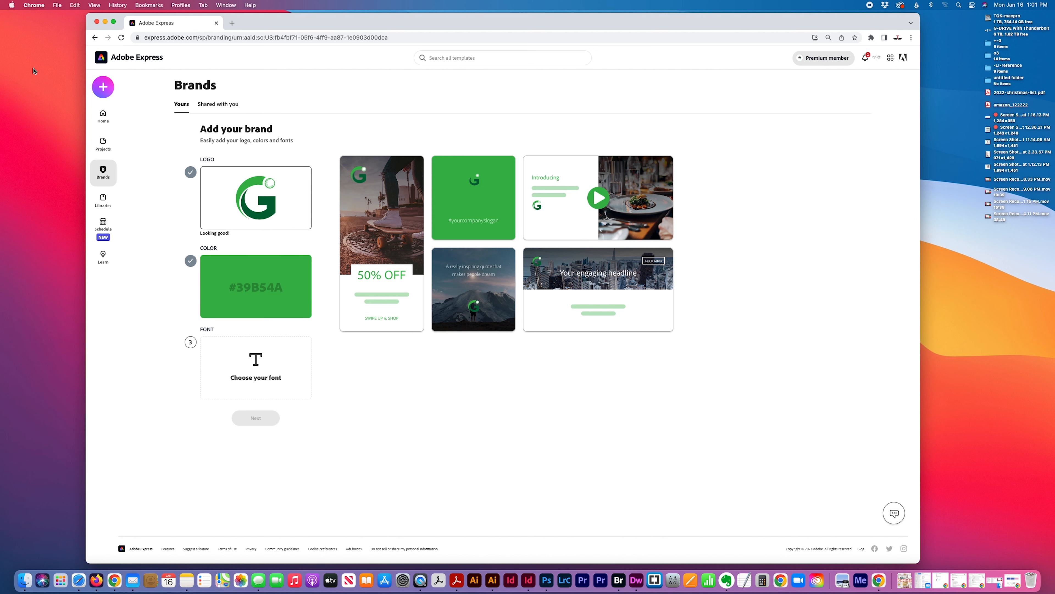
# - Leave the brand setup and reopen the MRH25OFF033123 project from the MRH-coupons folder
pyautogui.click(99, 124)
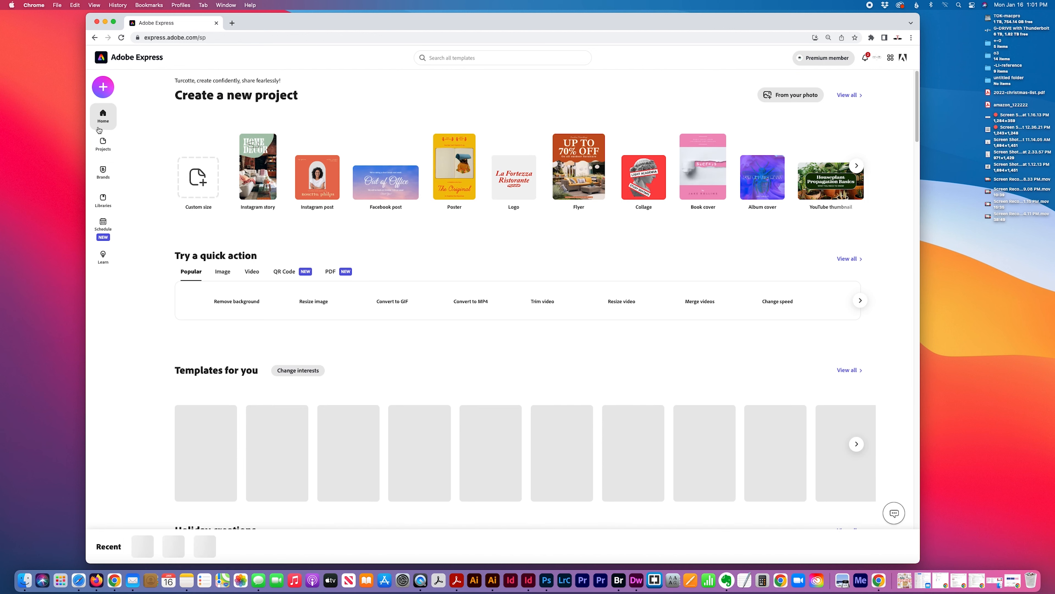
pyautogui.click(103, 145)
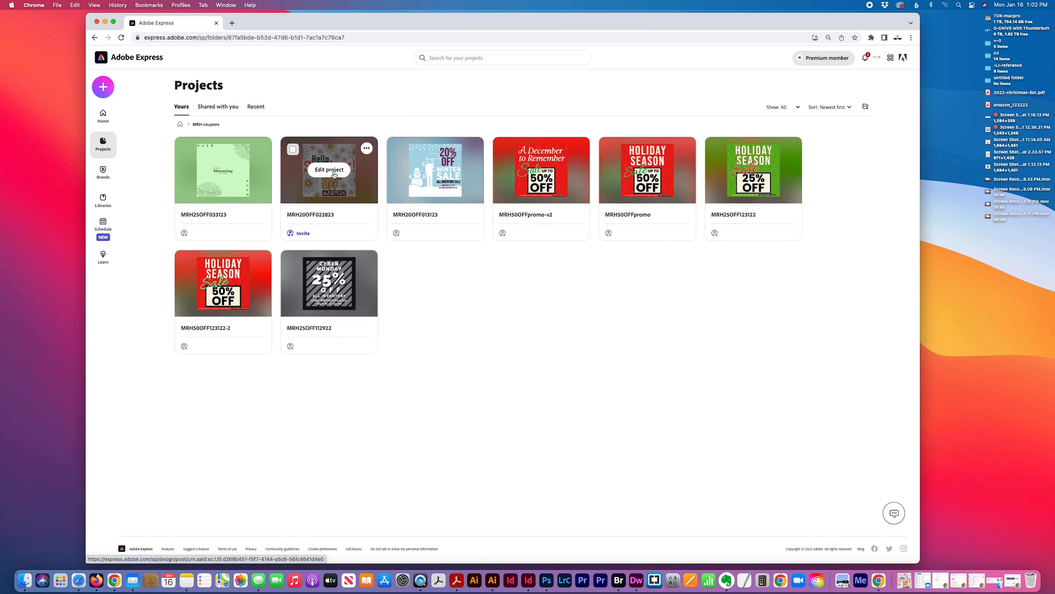
pyautogui.click(223, 171)
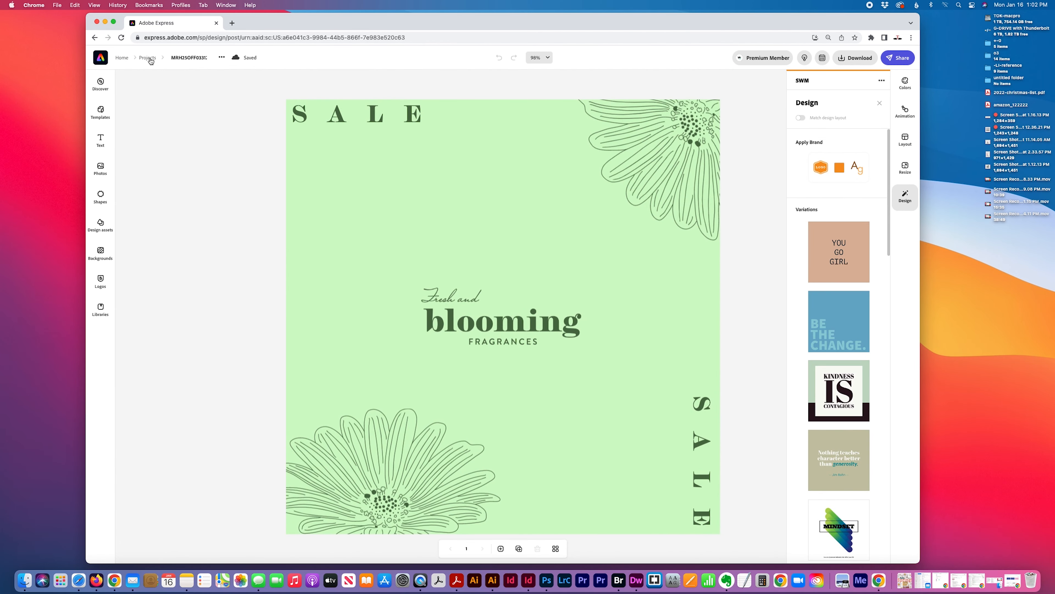
pyautogui.click(148, 57)
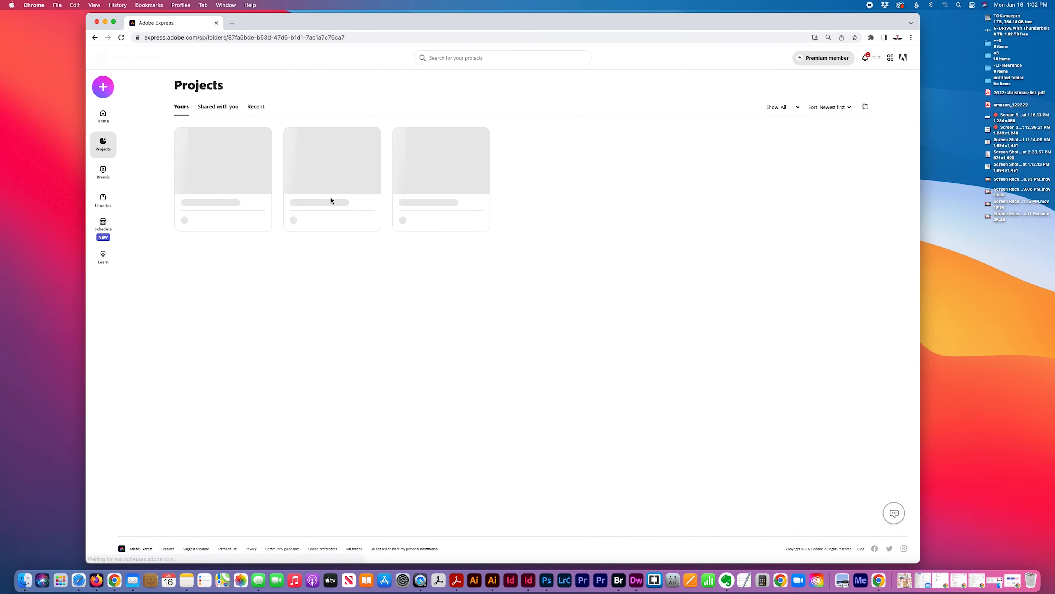
pyautogui.click(260, 149)
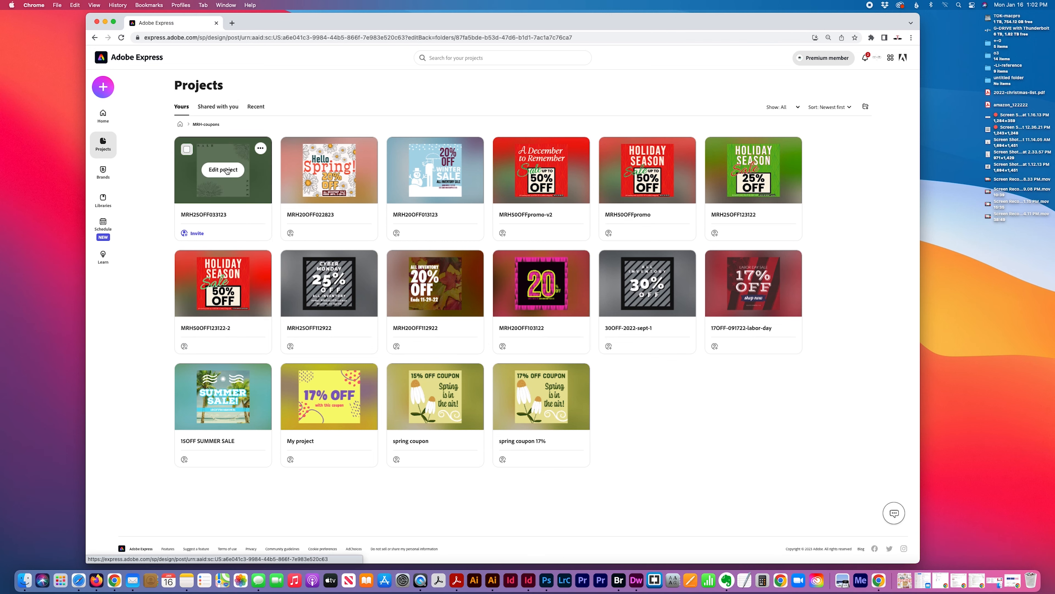
pyautogui.click(225, 169)
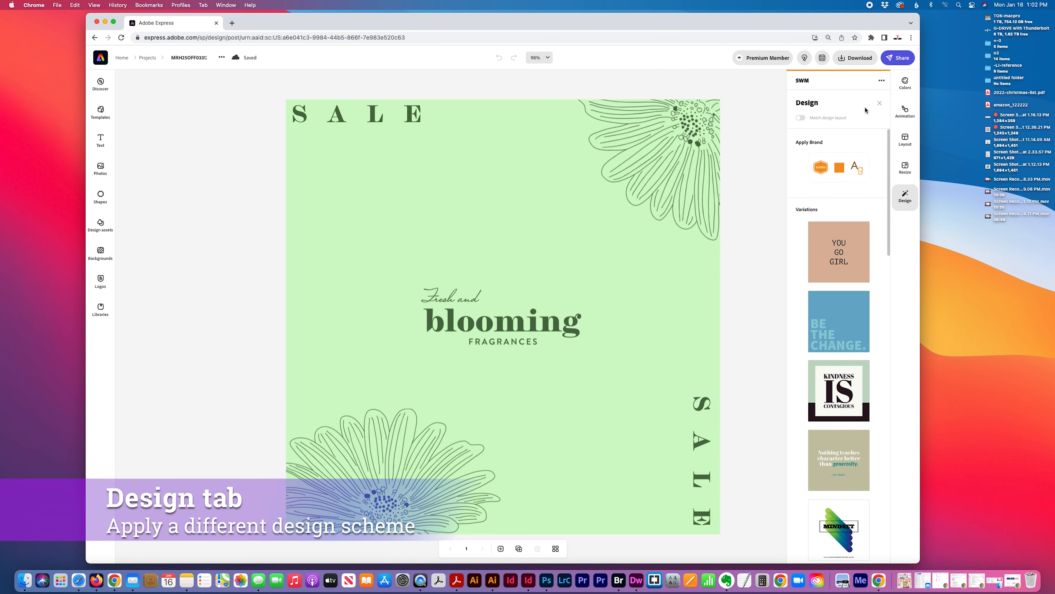
# - Try the blue "Be the change" design variation on the post and undo it
pyautogui.click(845, 335)
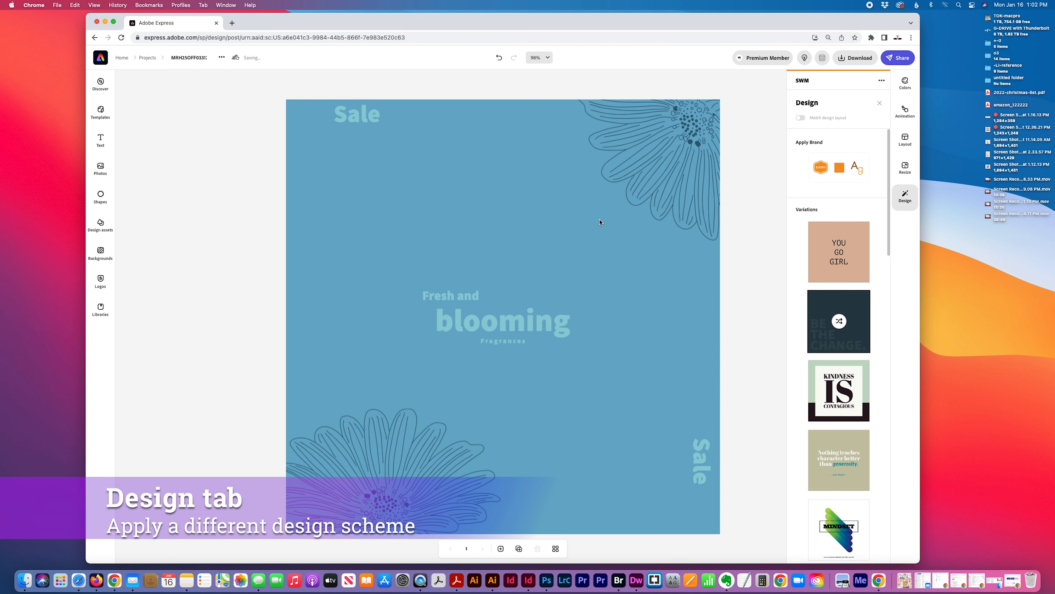
pyautogui.press('super+z')
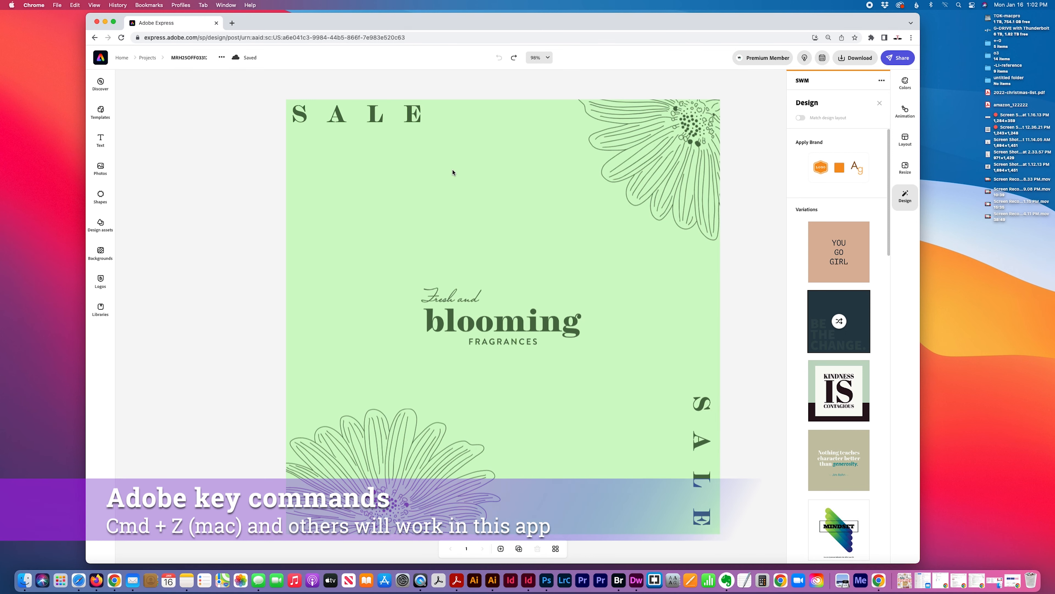
pyautogui.click(738, 156)
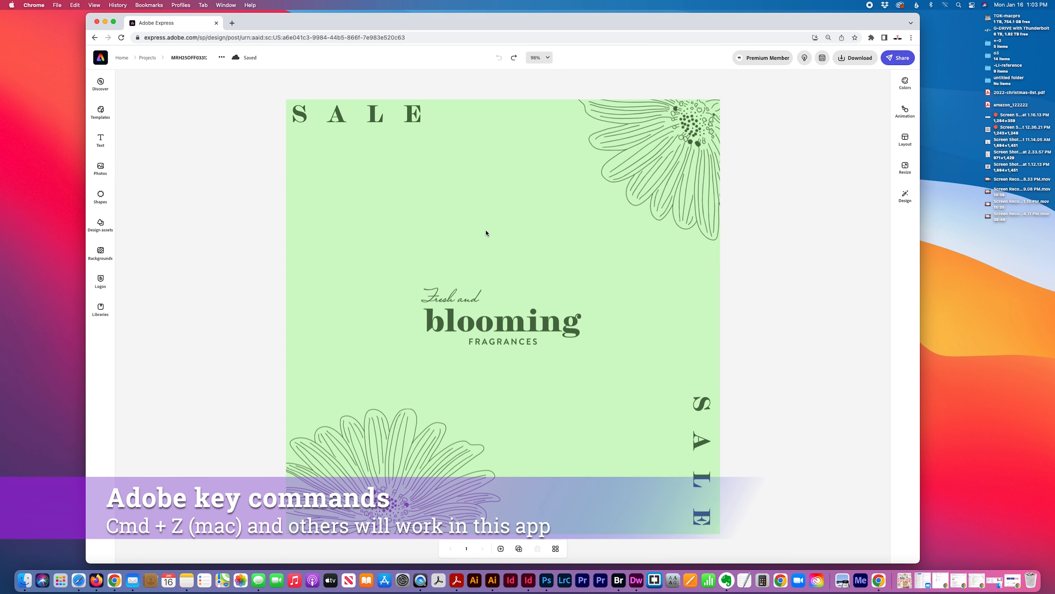
# - Look through the templates, design variations and colour themes offered for the post
pyautogui.click(100, 112)
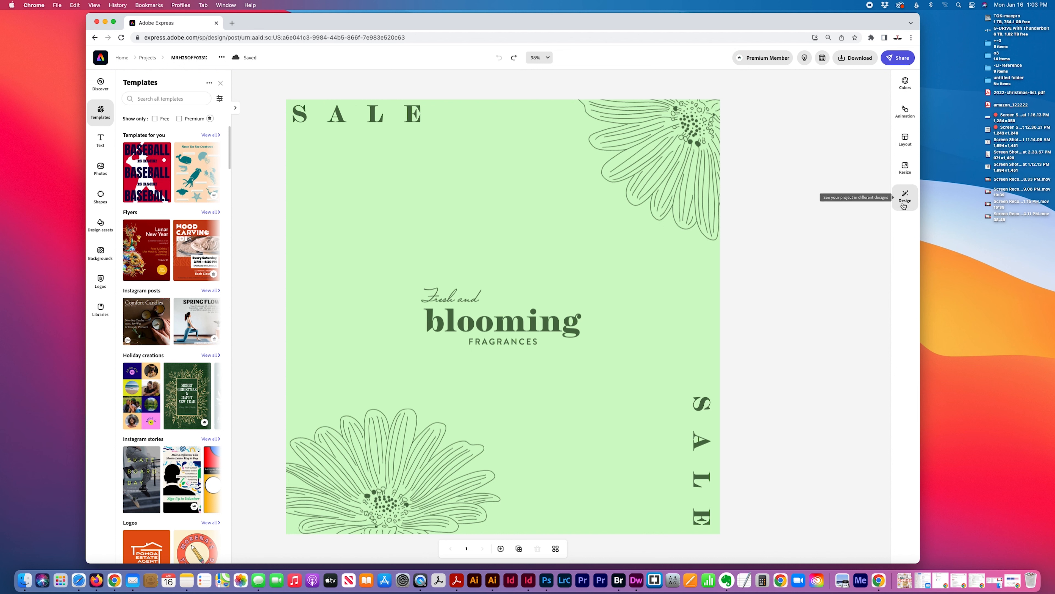
pyautogui.click(903, 194)
pyautogui.scroll(-15, 808, 214)
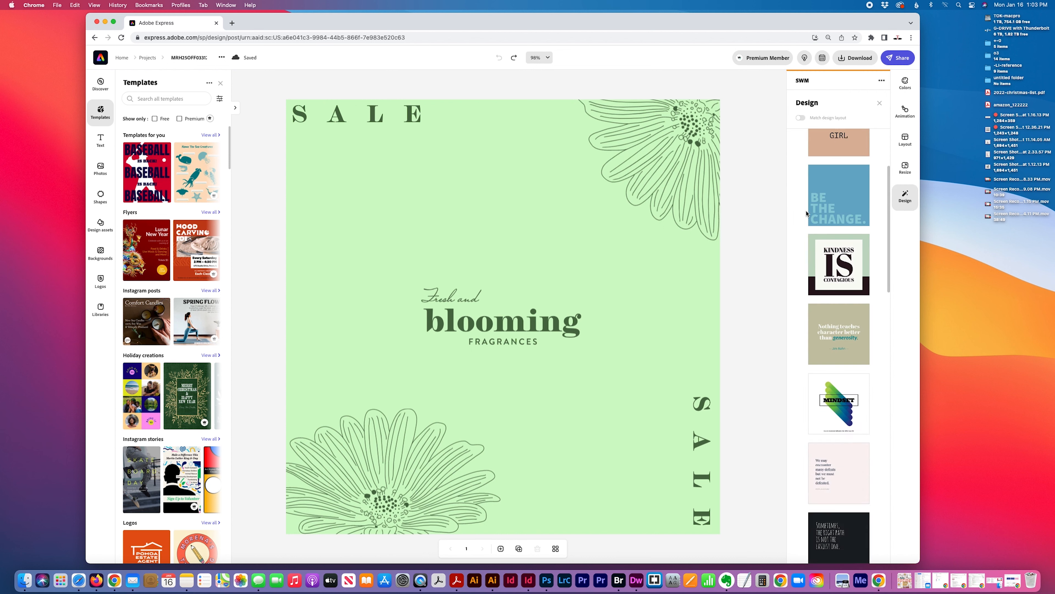
pyautogui.scroll(15, 808, 214)
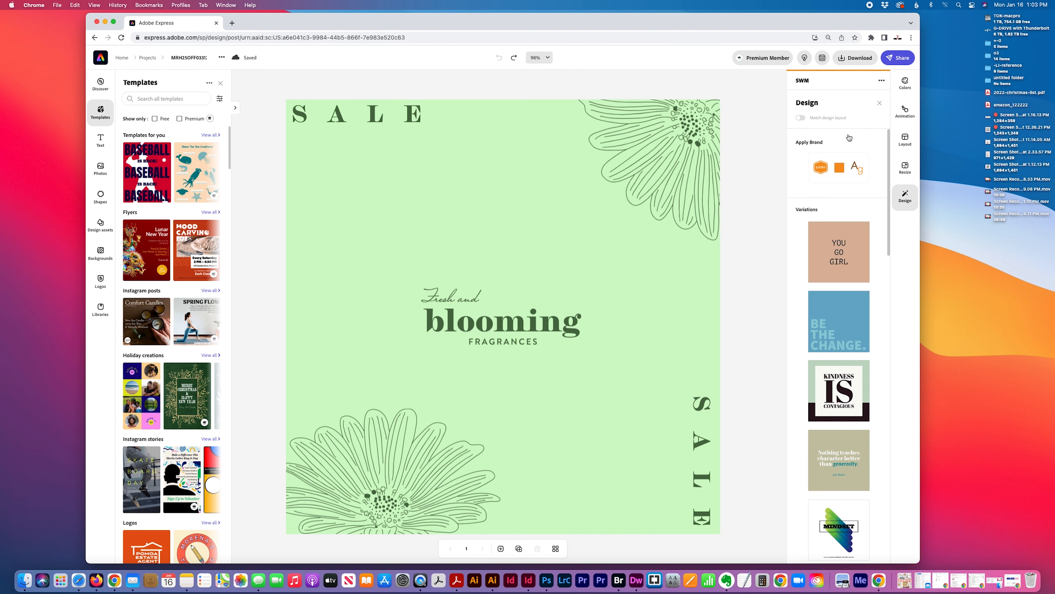
pyautogui.click(906, 85)
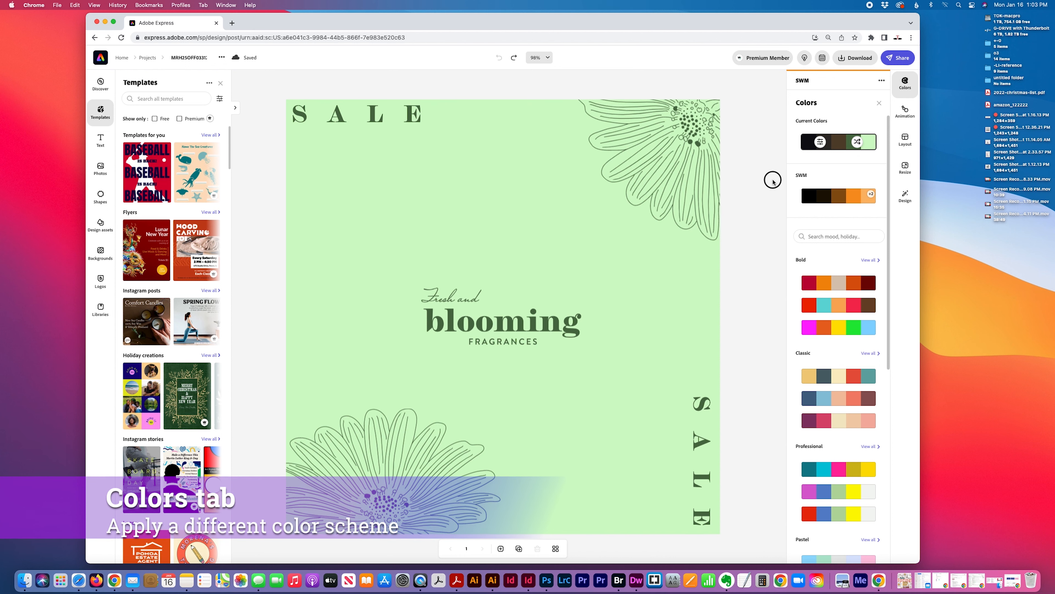
pyautogui.click(740, 169)
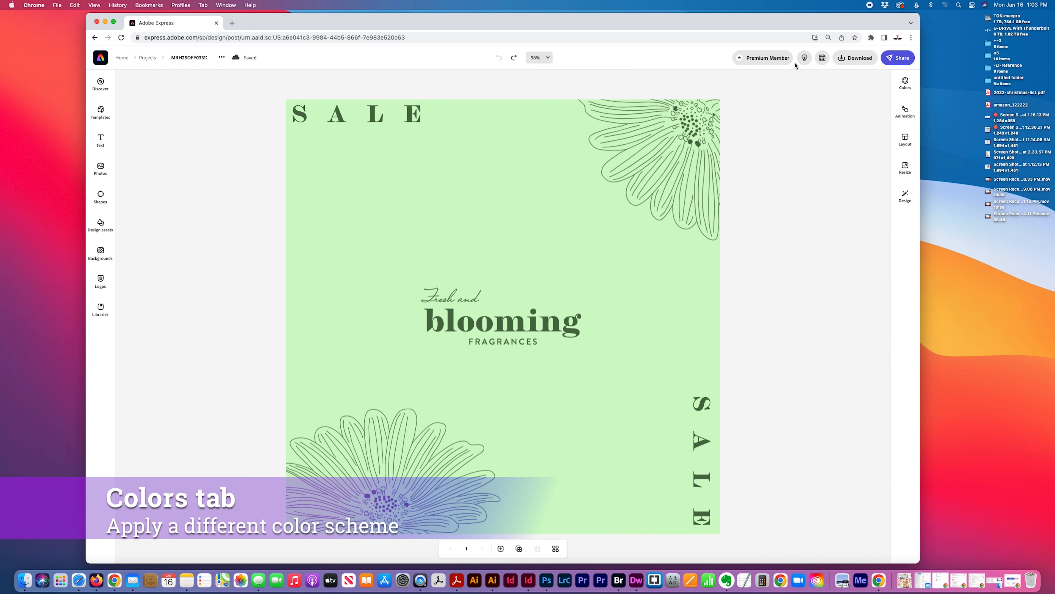
# - Move the horizontal SALE text from the post's upper edge to the centre, just above "Fresh and blooming"
pyautogui.click(415, 117)
pyautogui.moveTo(415, 116); pyautogui.dragTo(554, 265)
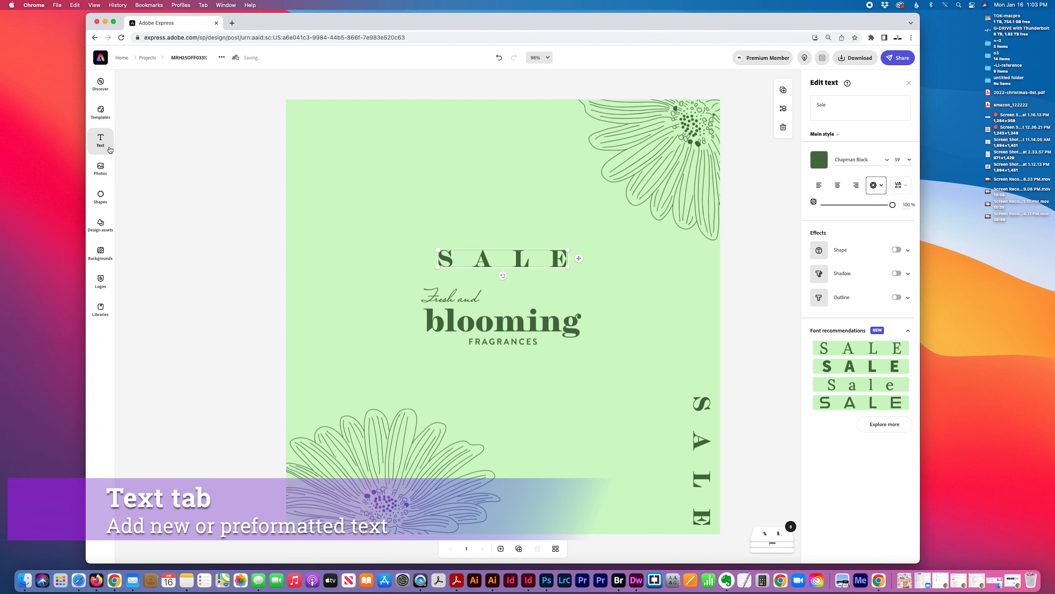
# - Find the "50% Off Sale" design among the preformatted sales texts and place two copies of it on the post
pyautogui.click(100, 139)
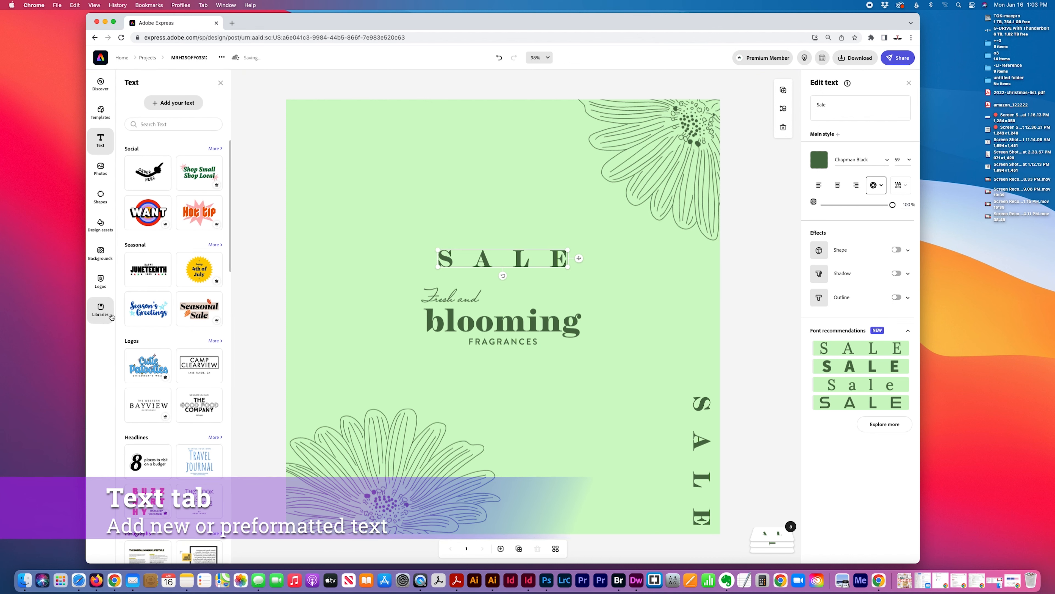
pyautogui.scroll(-15, 142, 366)
pyautogui.scroll(-5, 143, 381)
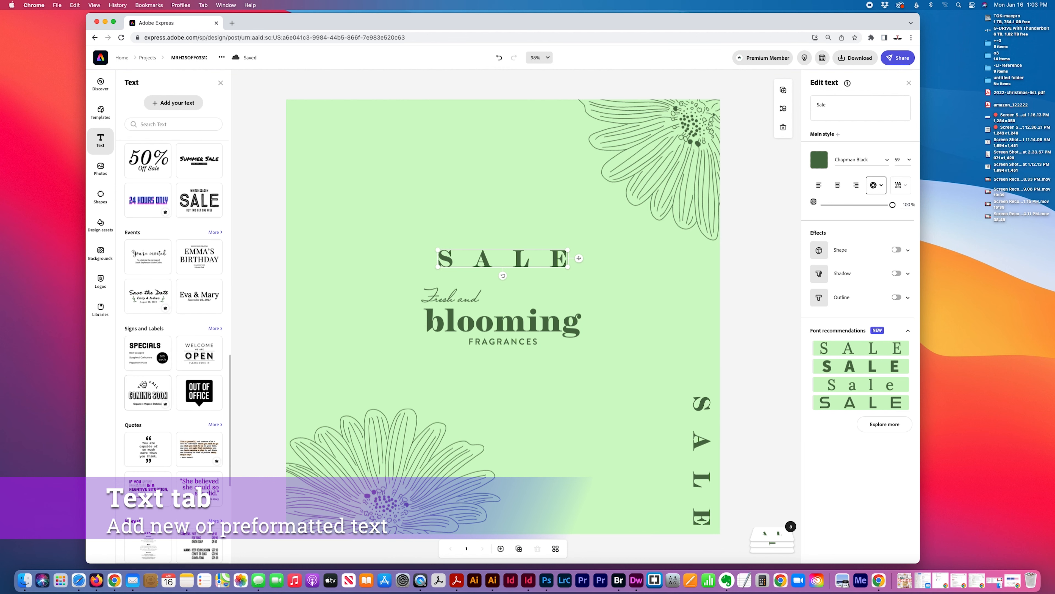
pyautogui.scroll(5, 146, 341)
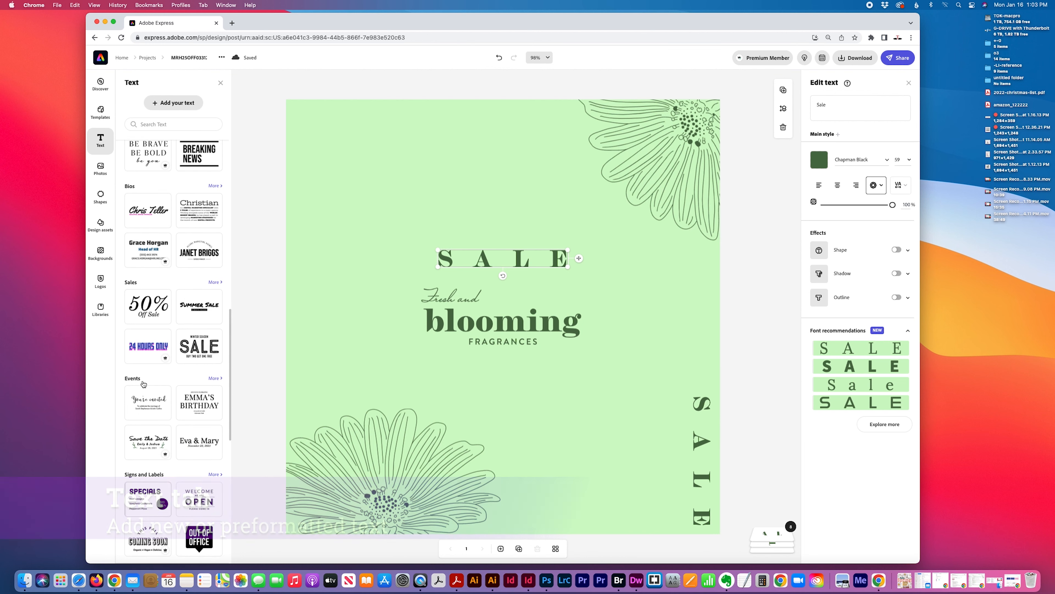
pyautogui.moveTo(148, 306); pyautogui.dragTo(459, 180)
pyautogui.click(160, 305)
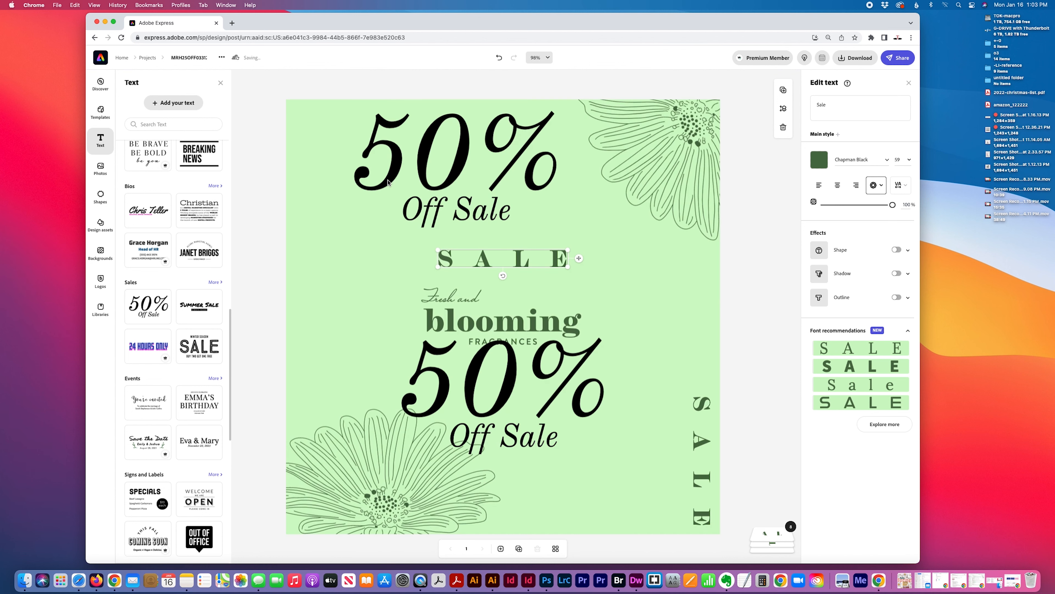
# - Delete both "50% Off Sale" text groups from the post
pyautogui.click(657, 407)
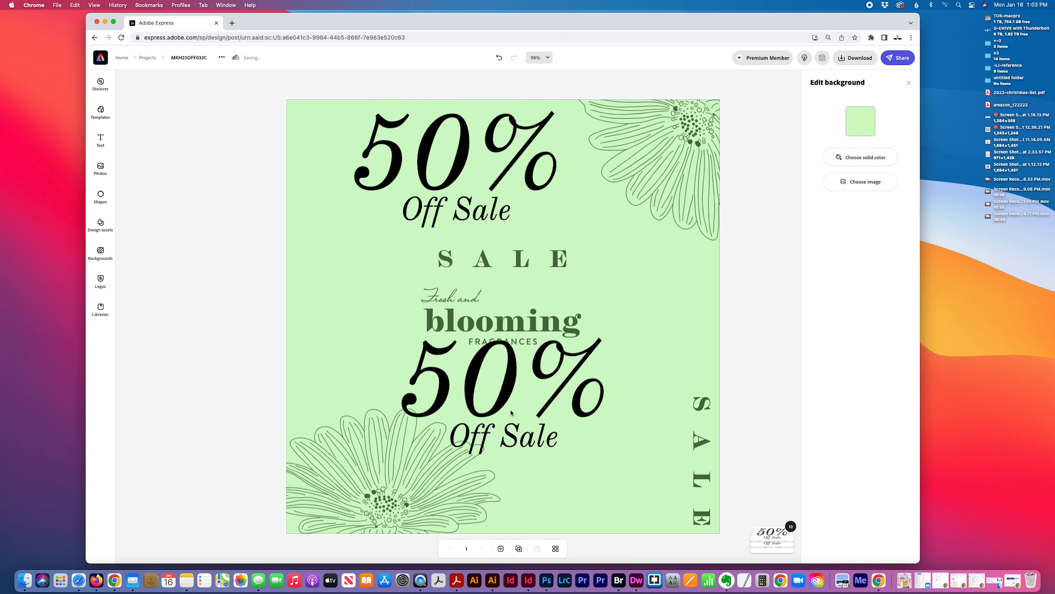
pyautogui.click(503, 392)
pyautogui.keyDown('shift'); pyautogui.click(496, 188); pyautogui.keyUp('shift')
pyautogui.press('Delete')
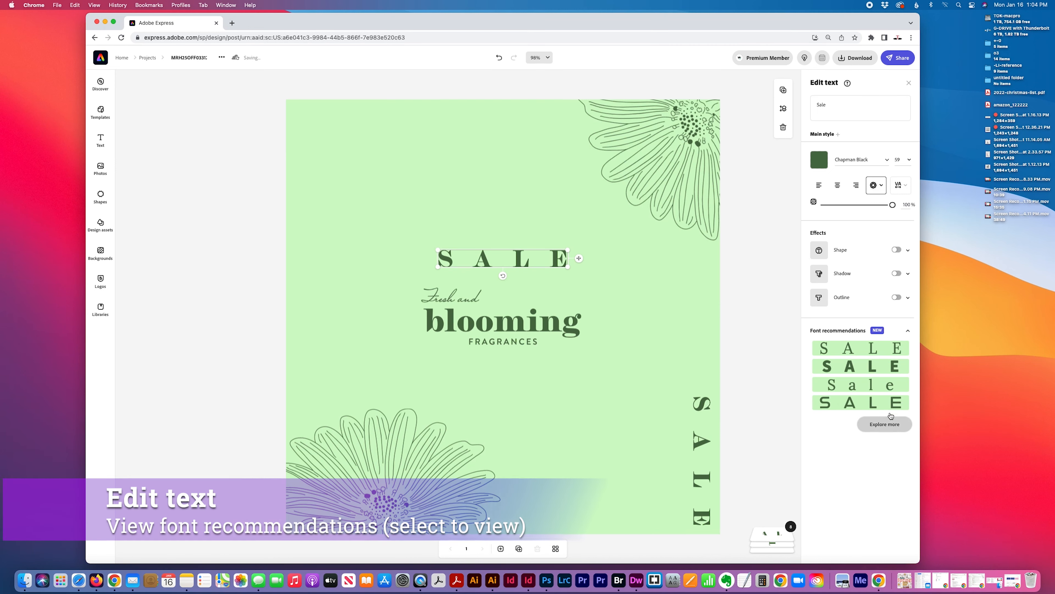
# - Expand the font recommendations for the centred SALE text and apply the thin, wide sans-serif suggestion below the curly decorative one
pyautogui.click(885, 424)
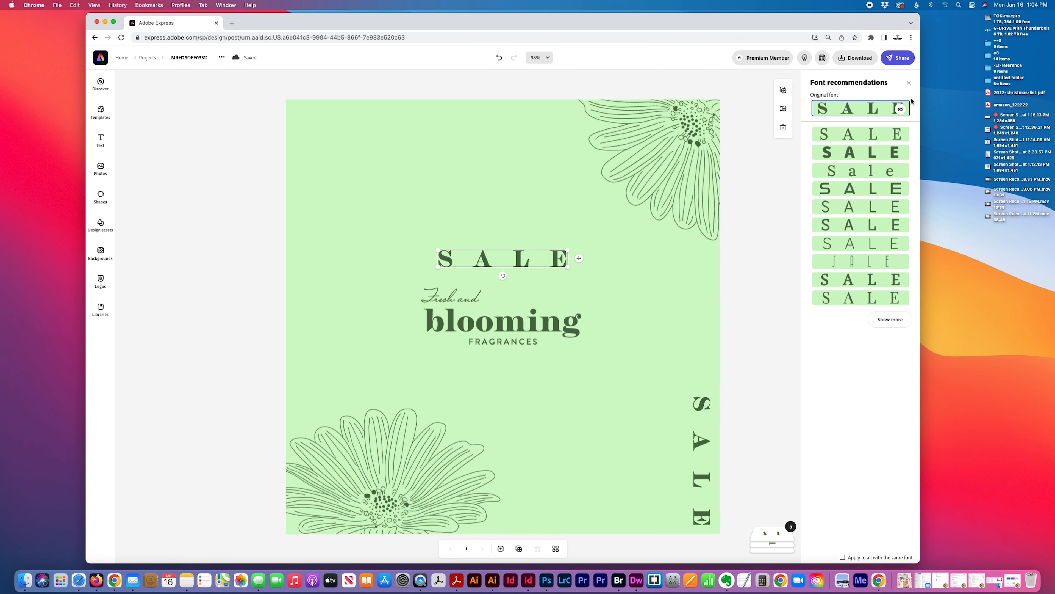
pyautogui.click(897, 324)
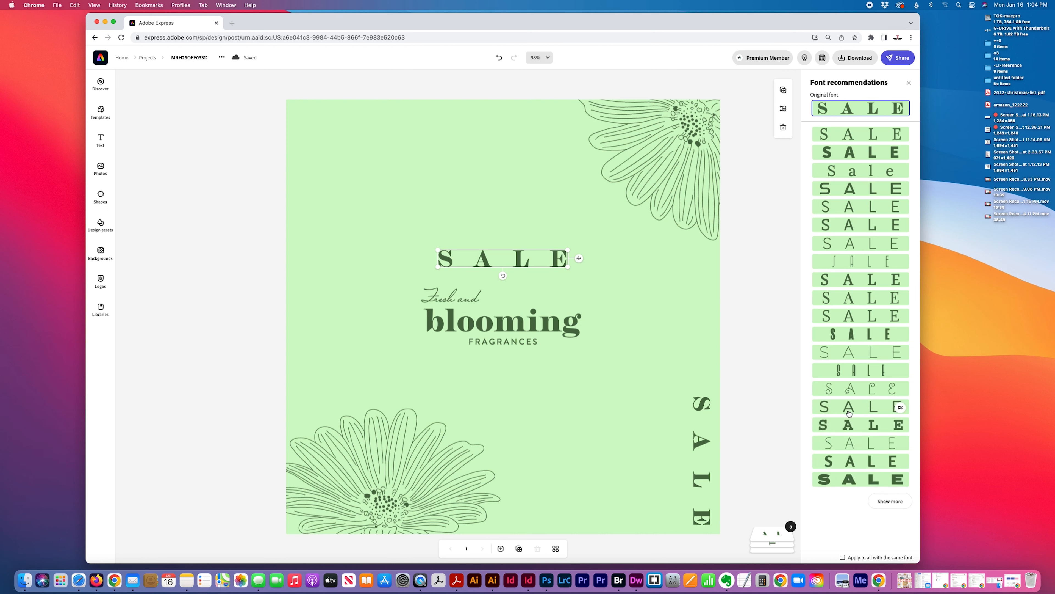
pyautogui.click(849, 411)
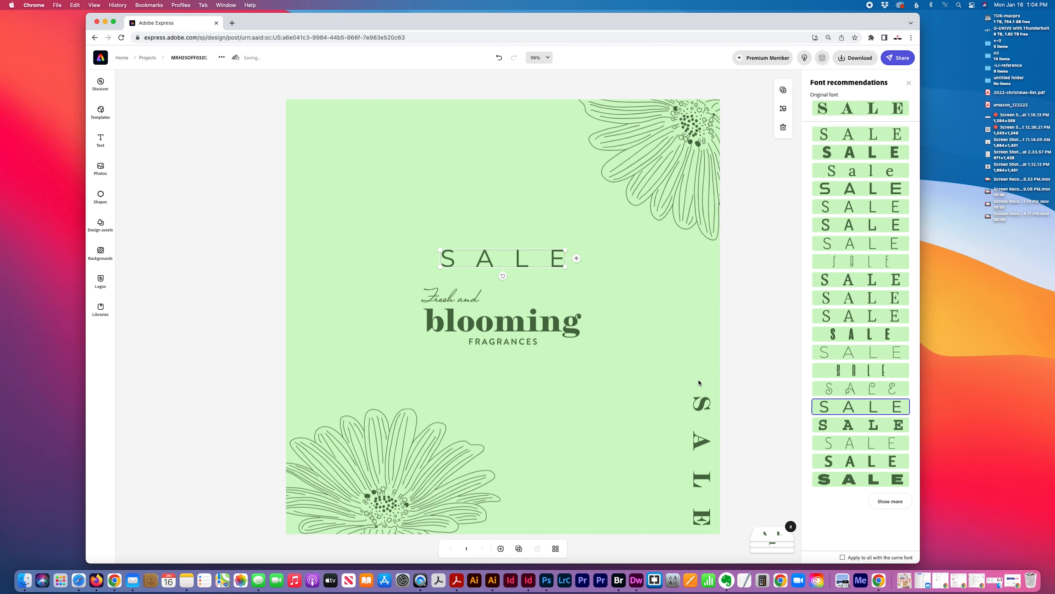
# - Enlarge the centred thin SALE text to size 118, keep it centred above "Fresh and blooming", and close the font recommendations
pyautogui.moveTo(564, 249); pyautogui.dragTo(685, 234)
pyautogui.moveTo(598, 263); pyautogui.dragTo(538, 263)
pyautogui.click(908, 83)
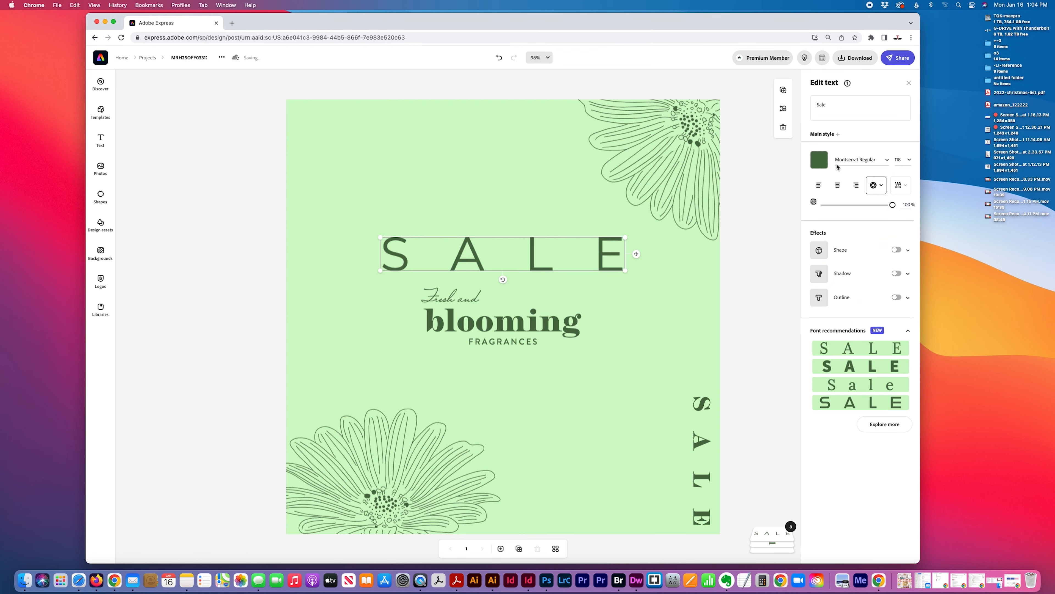
# - View the text colour options for the centred SALE text without changing the colour, and reduce its letter spacing to 14
pyautogui.click(820, 161)
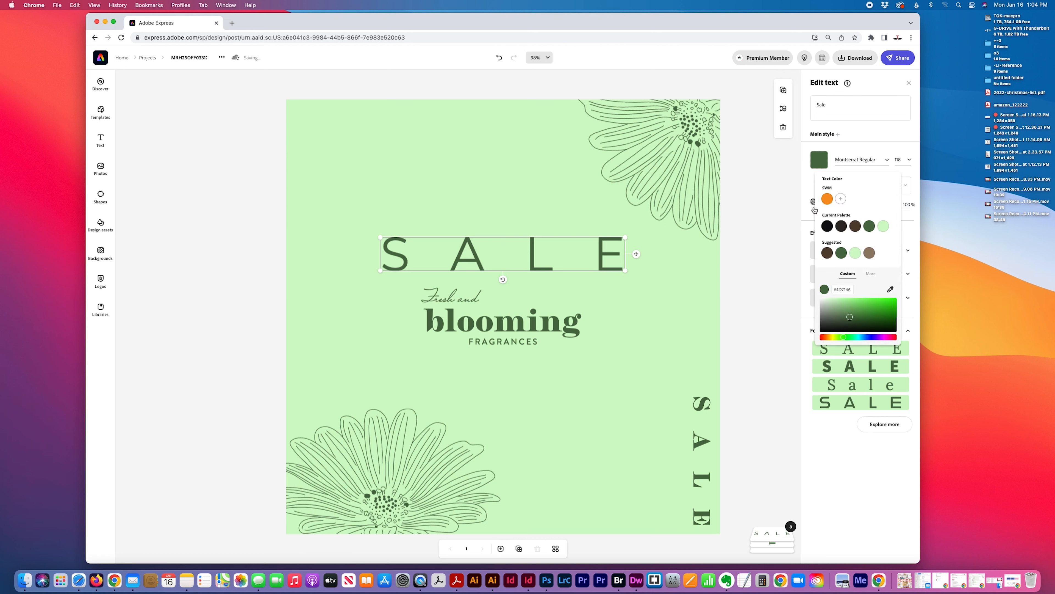
pyautogui.click(779, 280)
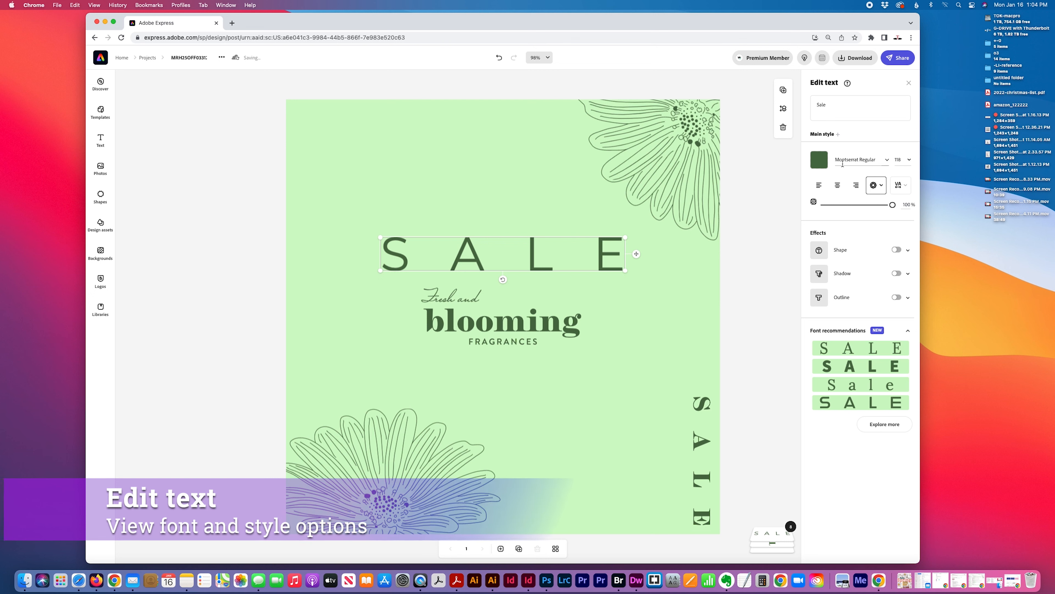
pyautogui.click(901, 189)
pyautogui.moveTo(870, 216); pyautogui.dragTo(828, 220)
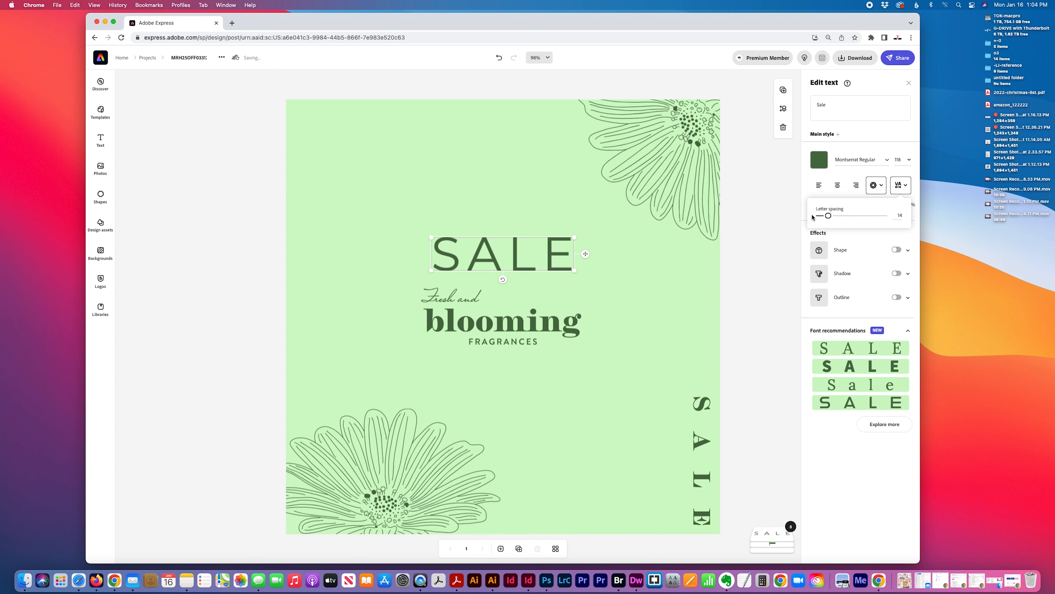
pyautogui.click(761, 232)
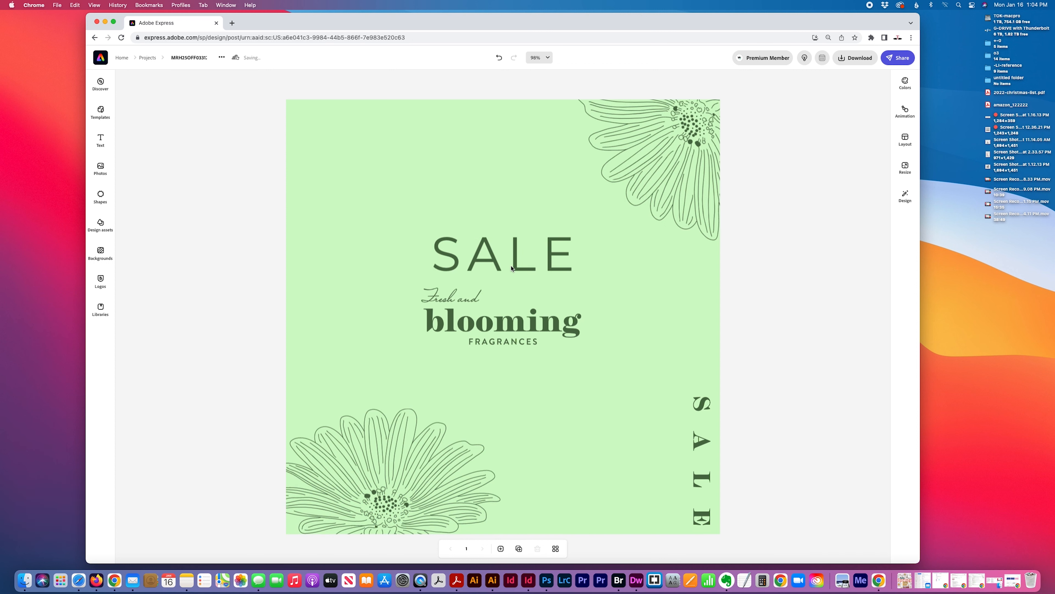
# - Try the shadow effect on the centred SALE text and turn it off
pyautogui.click(790, 268)
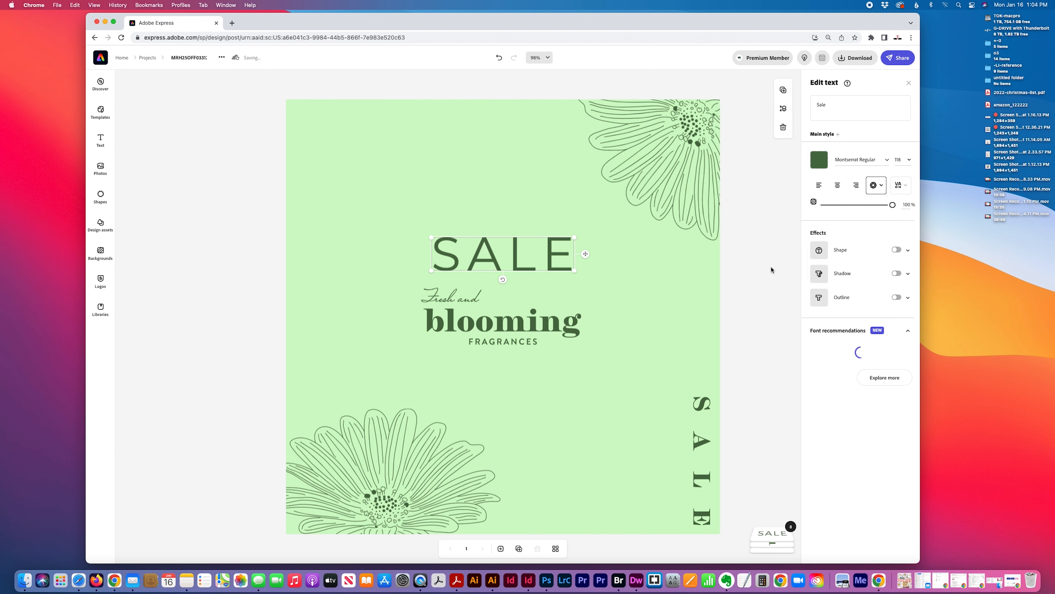
pyautogui.click(898, 273)
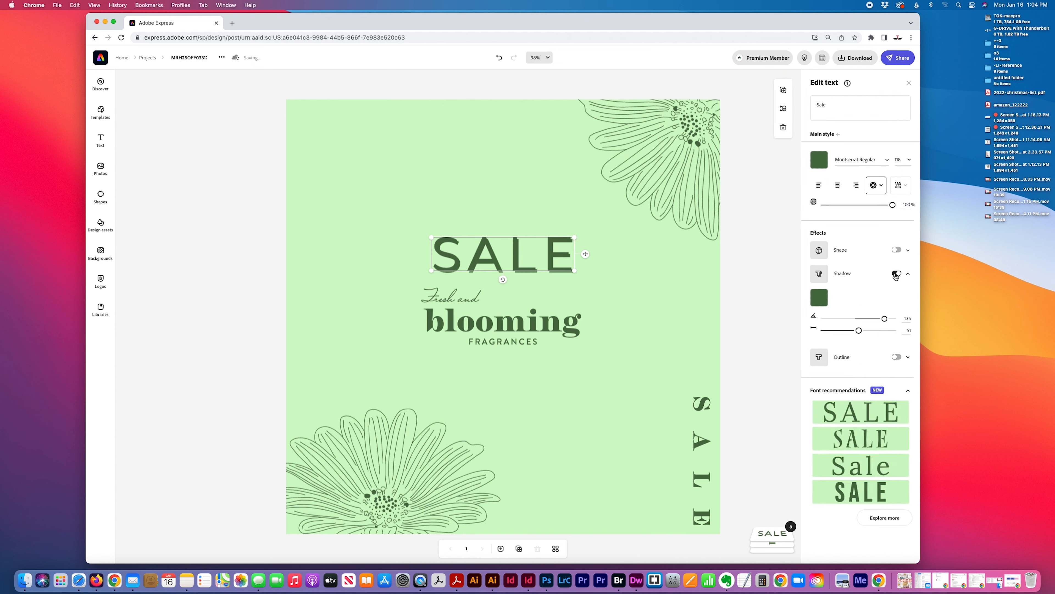
pyautogui.click(897, 273)
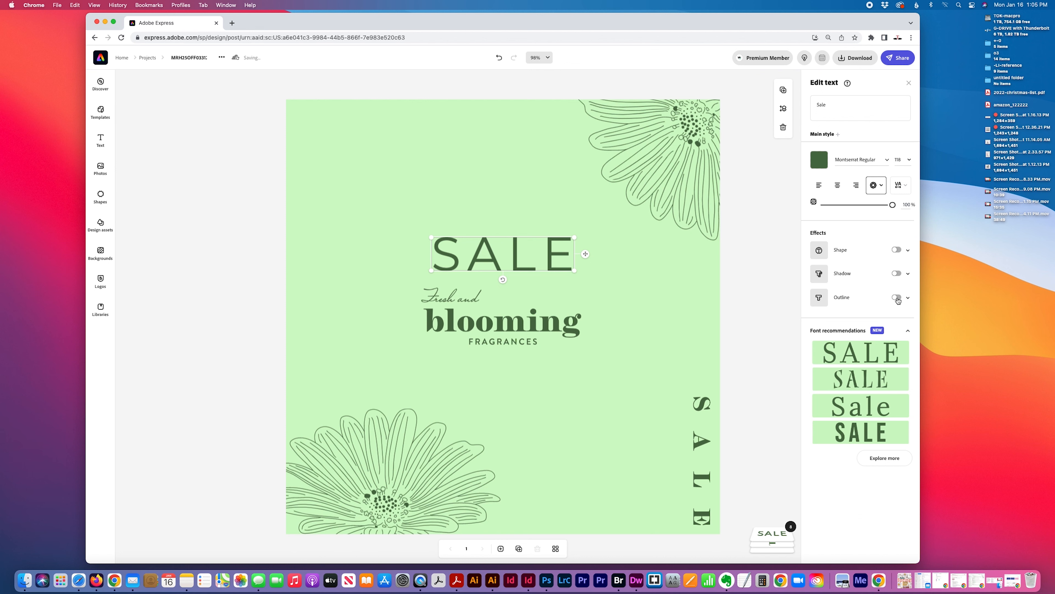
# - Try an outline on the centred SALE text in the suggested dark brown
pyautogui.click(897, 297)
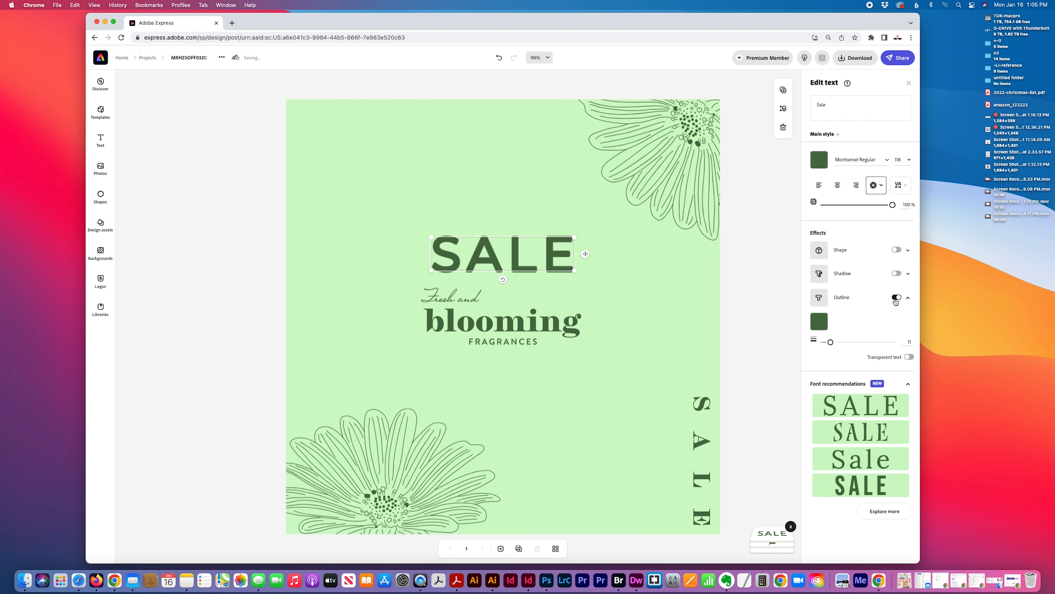
pyautogui.click(820, 321)
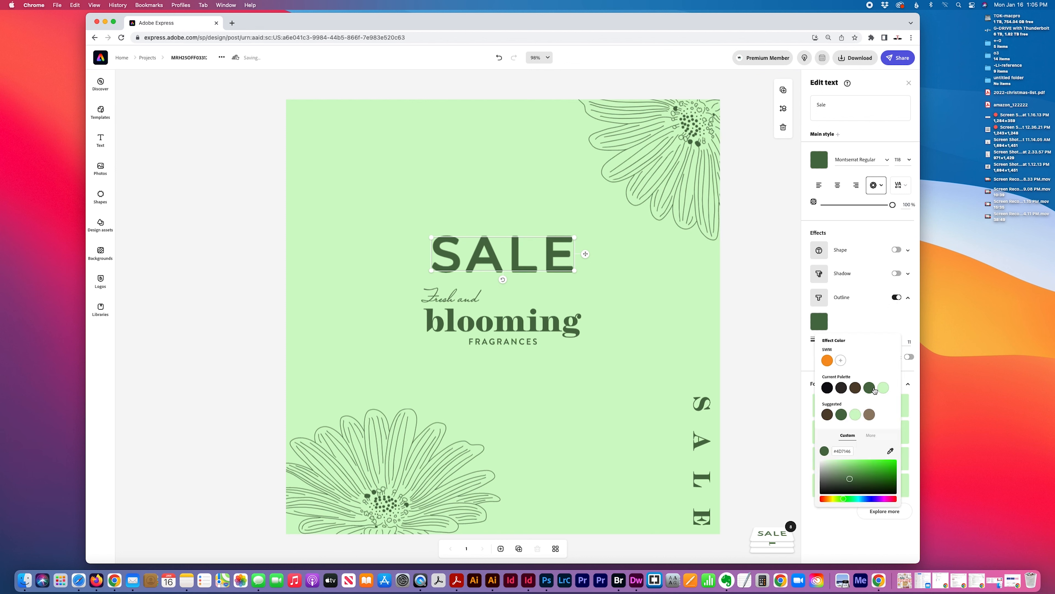
pyautogui.click(827, 415)
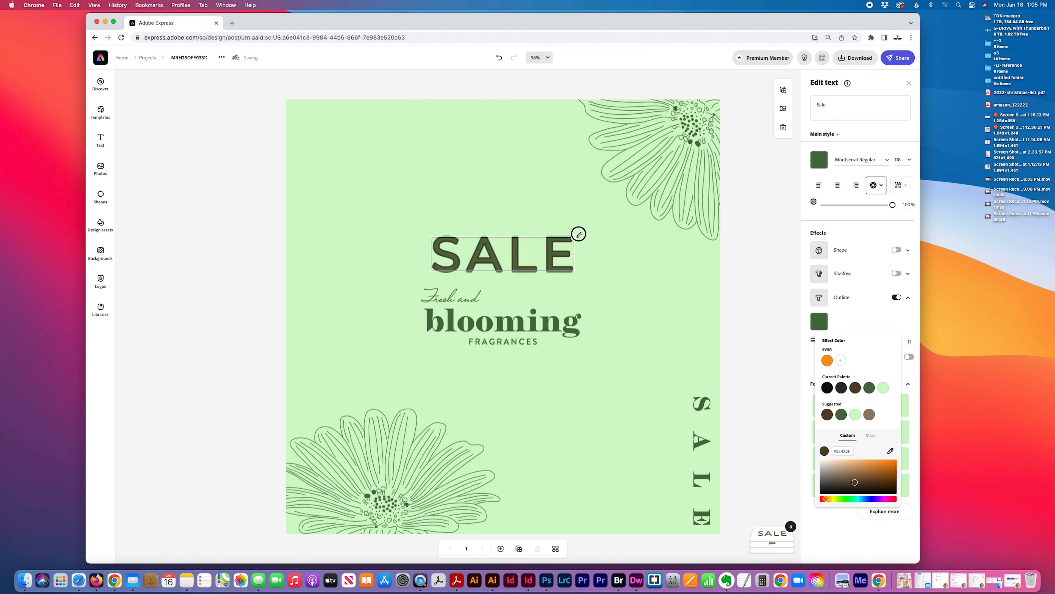
# - Enlarge the SALE text to about one and a half times the width of "blooming", recentre it and remove its outline
pyautogui.moveTo(574, 240); pyautogui.dragTo(668, 187)
pyautogui.moveTo(631, 242); pyautogui.dragTo(583, 245)
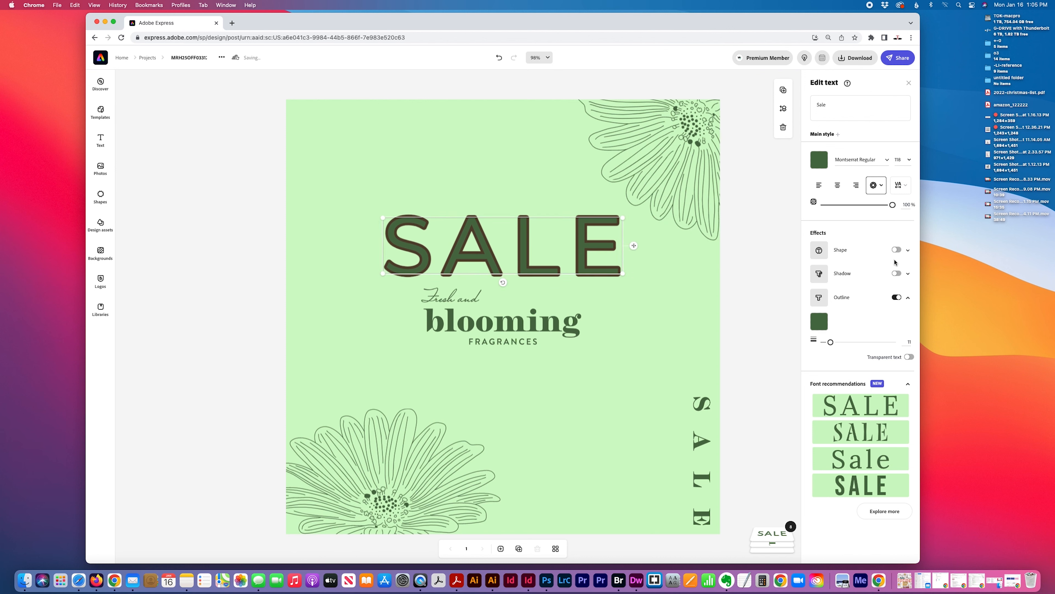
pyautogui.click(901, 298)
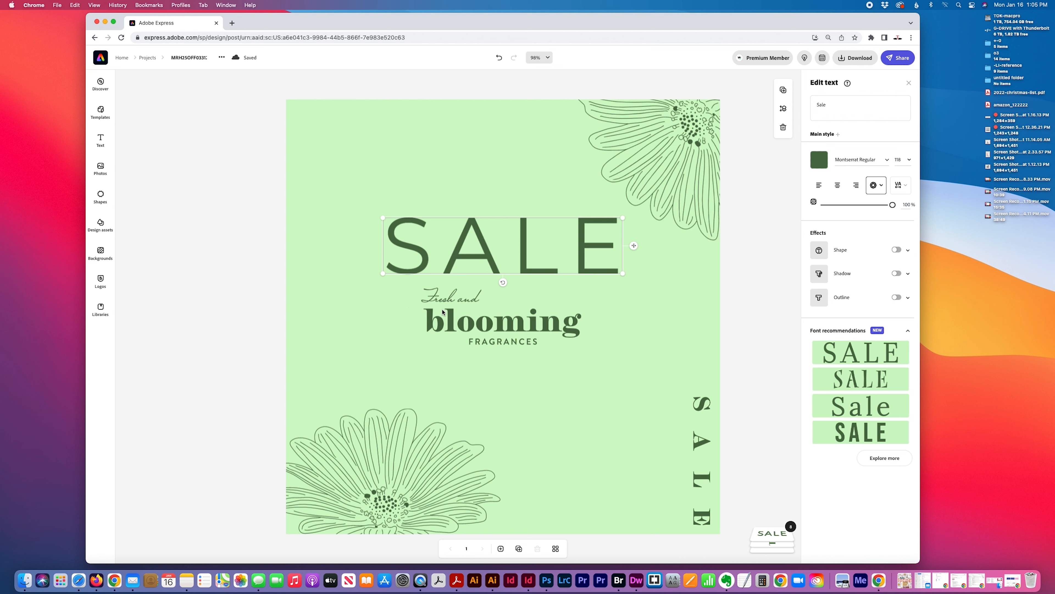
# - Try the preformatted "Winter Season SALE Buy Two Get One Free" design on the post and delete it
pyautogui.click(445, 301)
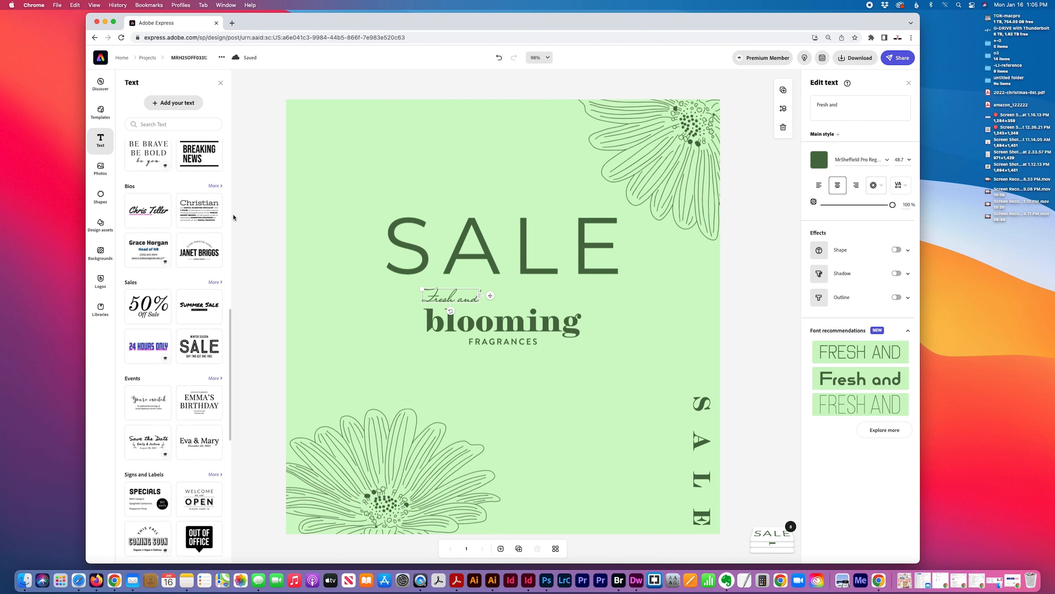
pyautogui.scroll(-1, 204, 310)
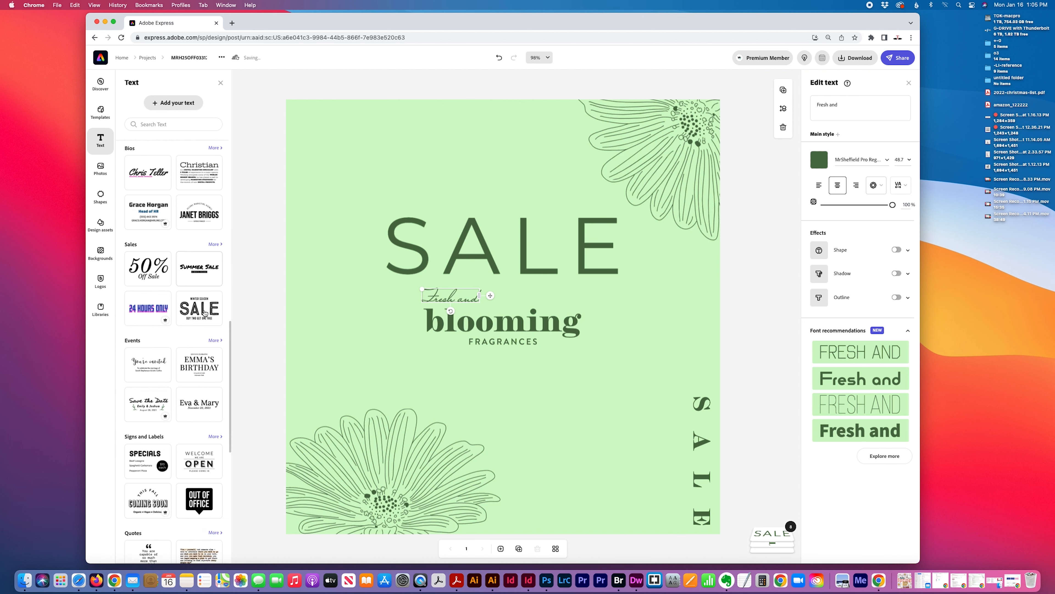
pyautogui.scroll(-2, 203, 315)
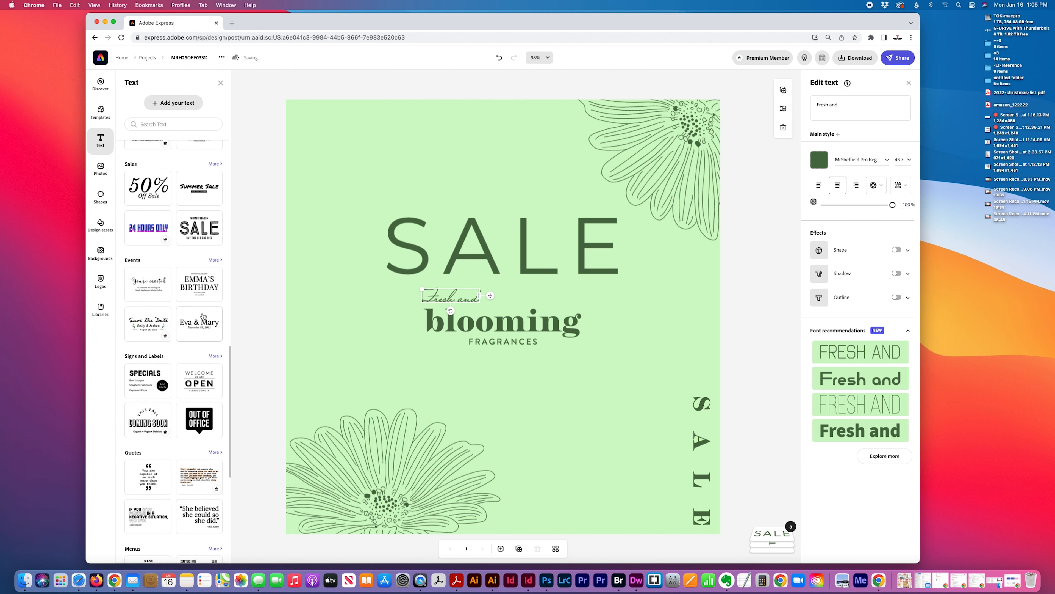
pyautogui.scroll(5, 203, 316)
pyautogui.scroll(-2, 204, 324)
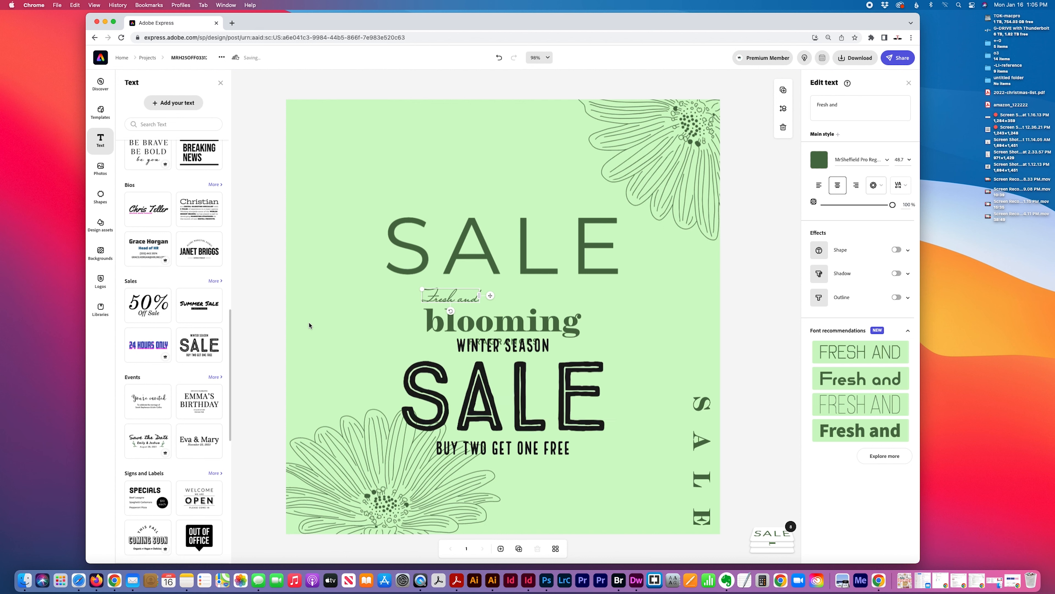
pyautogui.click(494, 422)
pyautogui.press('Delete')
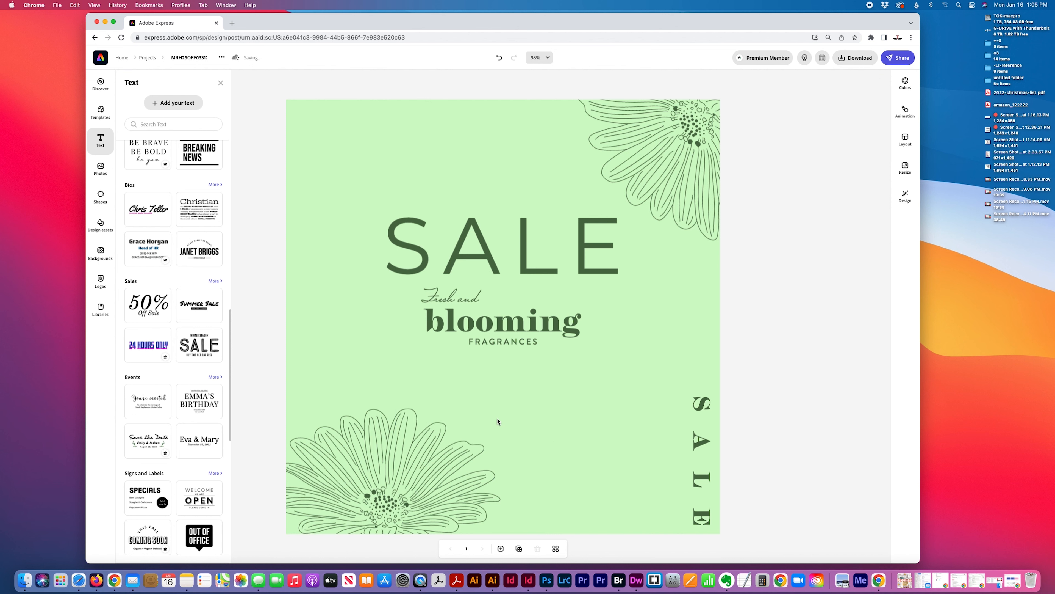
# - Place the preformatted "50% Off Sale" design on the post below "blooming" and select the new group on its own
pyautogui.click(167, 317)
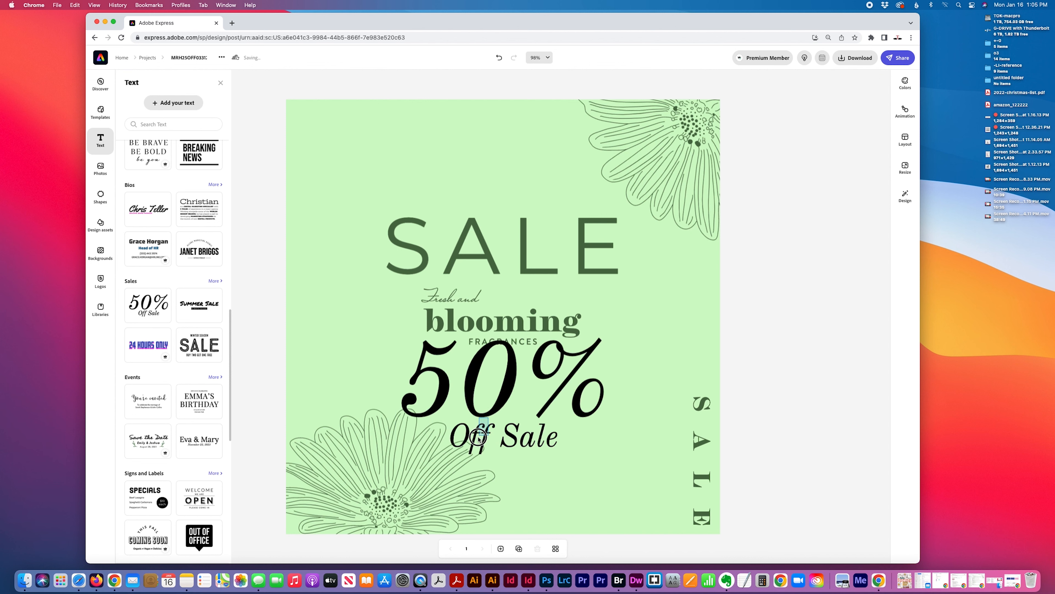
pyautogui.click(496, 411)
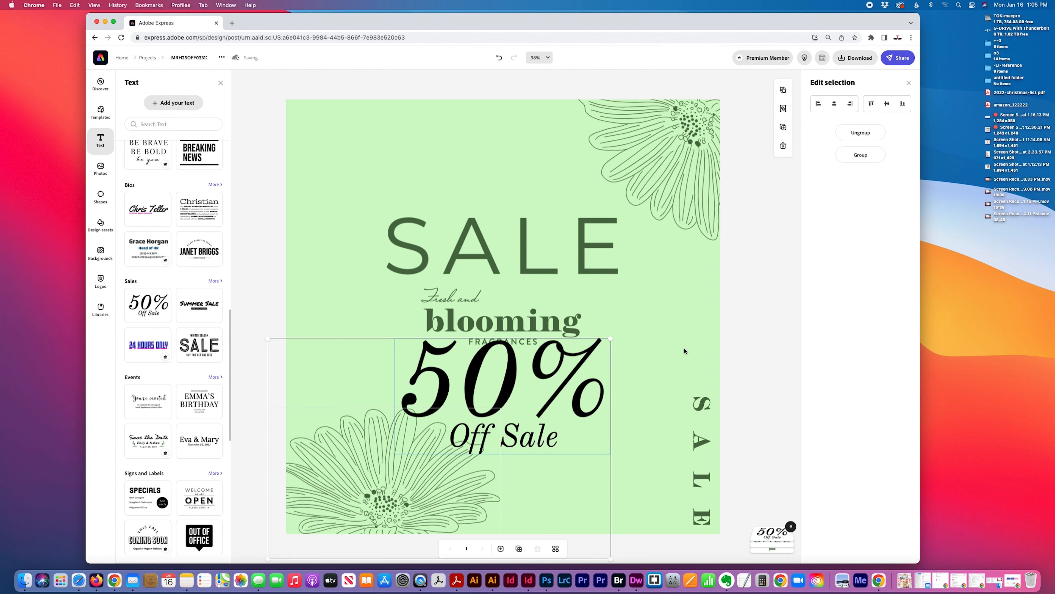
pyautogui.click(639, 354)
pyautogui.click(571, 380)
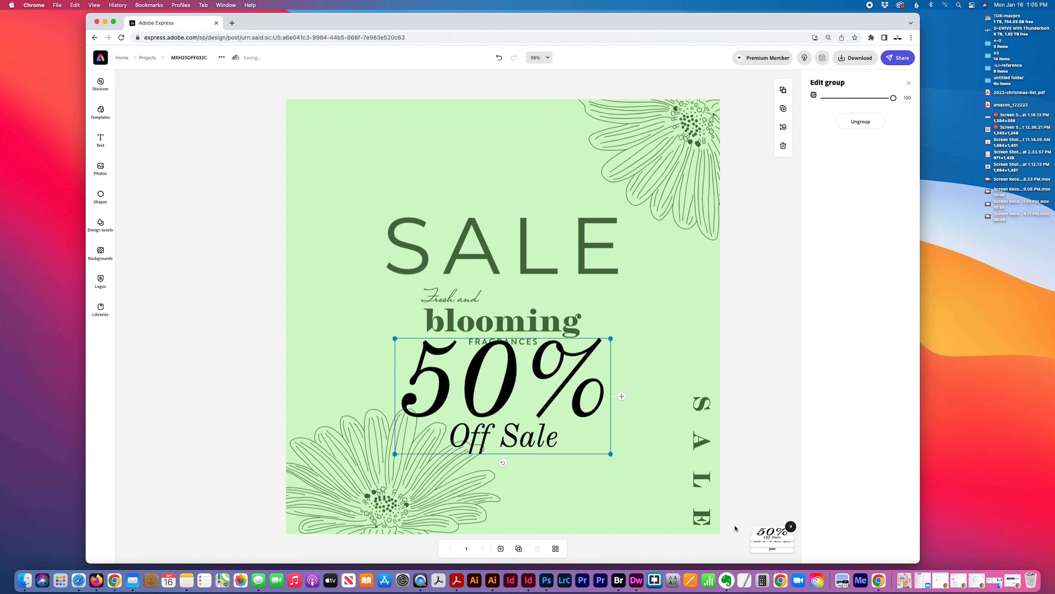
# - Delete the vertical SALE text along the post's right edge
pyautogui.click(698, 491)
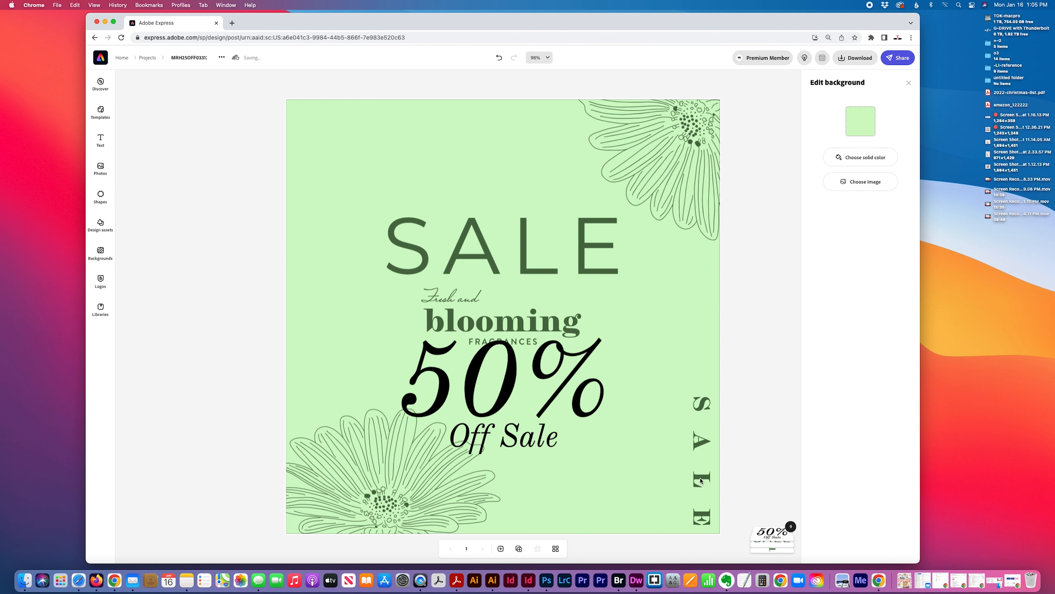
pyautogui.click(701, 478)
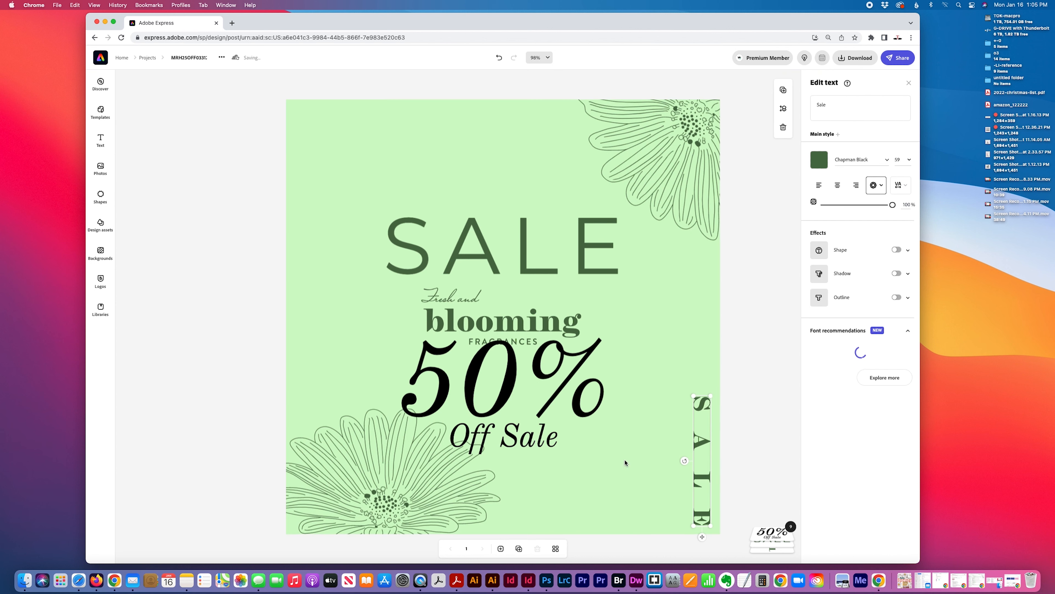
pyautogui.click(548, 399)
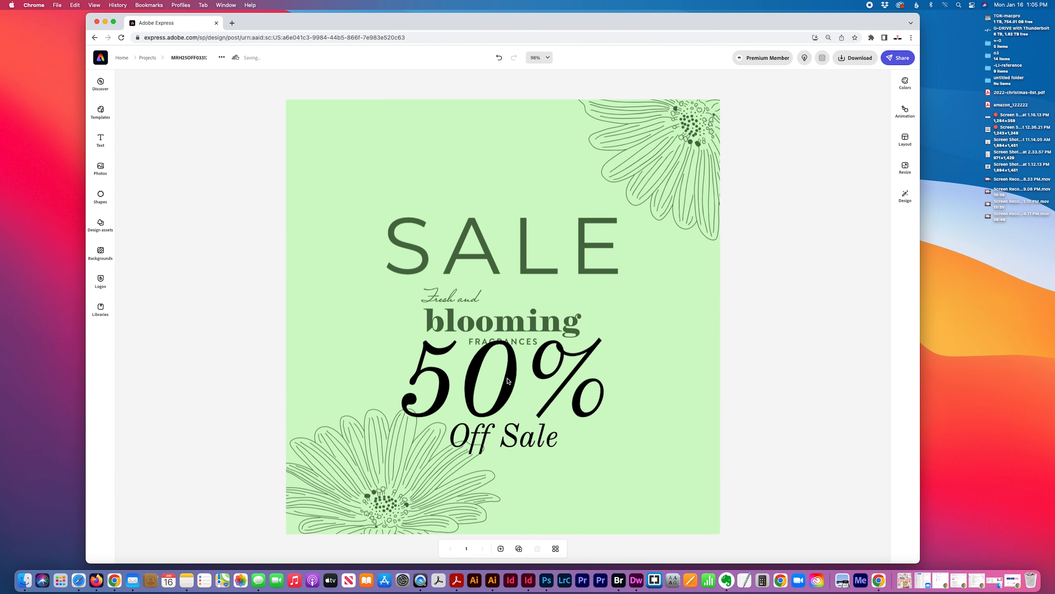
# - Move the "50% Off Sale" group down clear of FRAGRANCES and ungroup it
pyautogui.moveTo(508, 381); pyautogui.dragTo(511, 422)
pyautogui.press('super+shift+g')
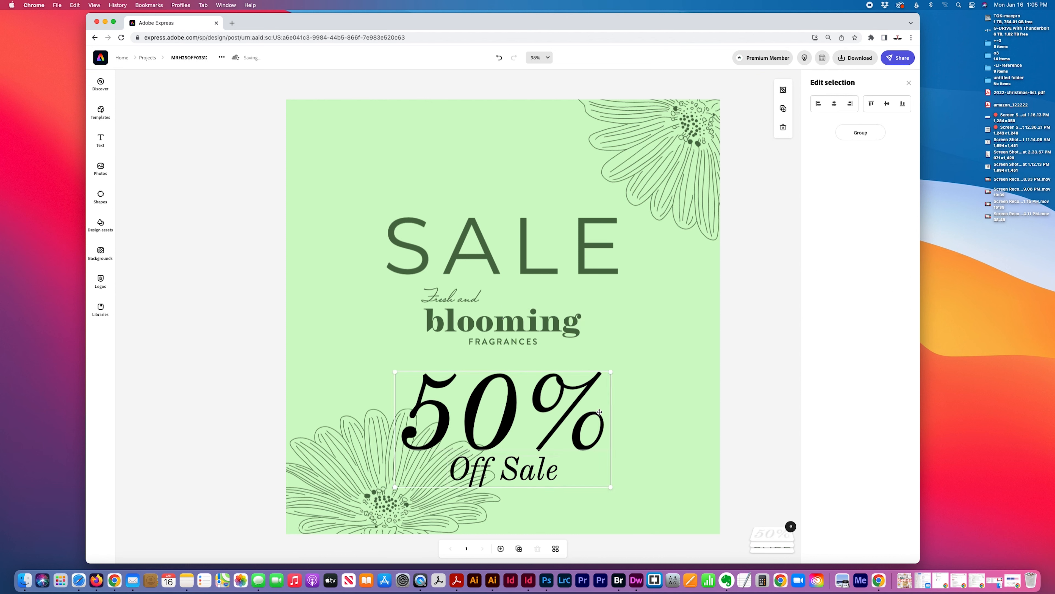
# - Move only the 50% text slightly up, leaving a gap between it and "Off Sale"
pyautogui.click(648, 451)
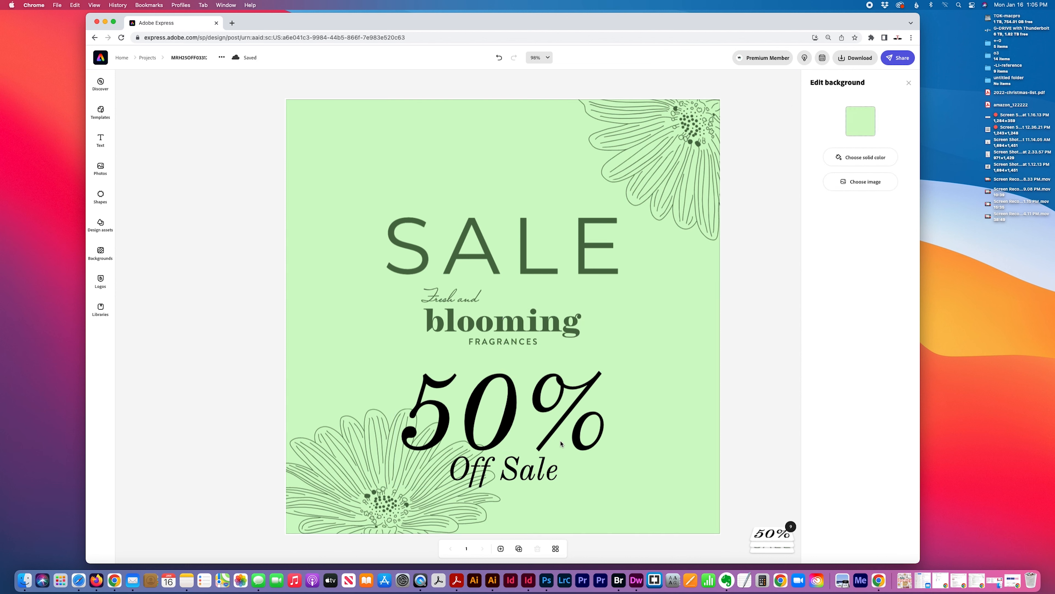
pyautogui.click(533, 479)
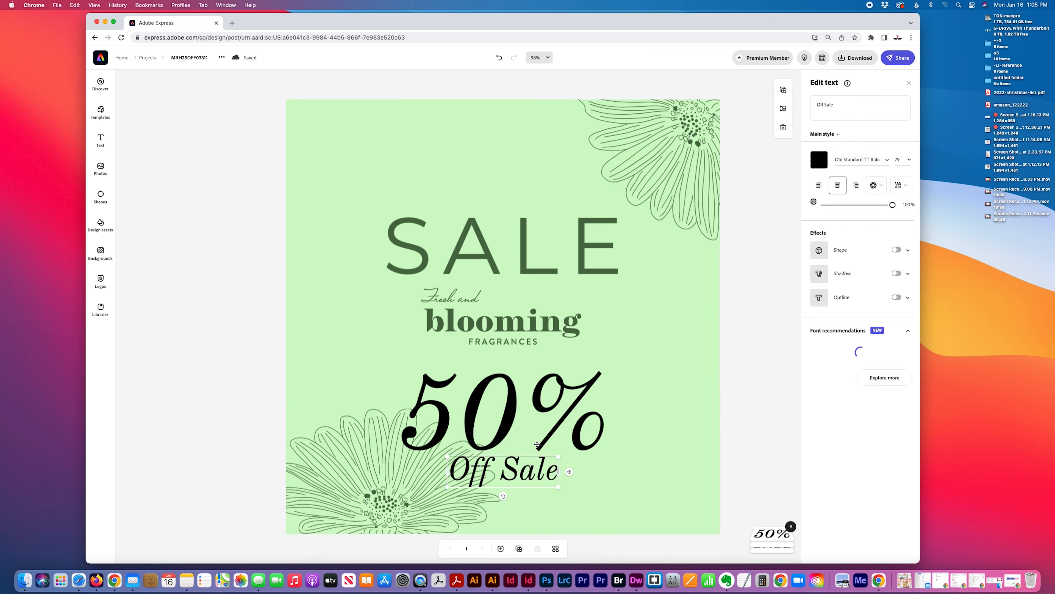
pyautogui.moveTo(500, 424); pyautogui.dragTo(500, 411)
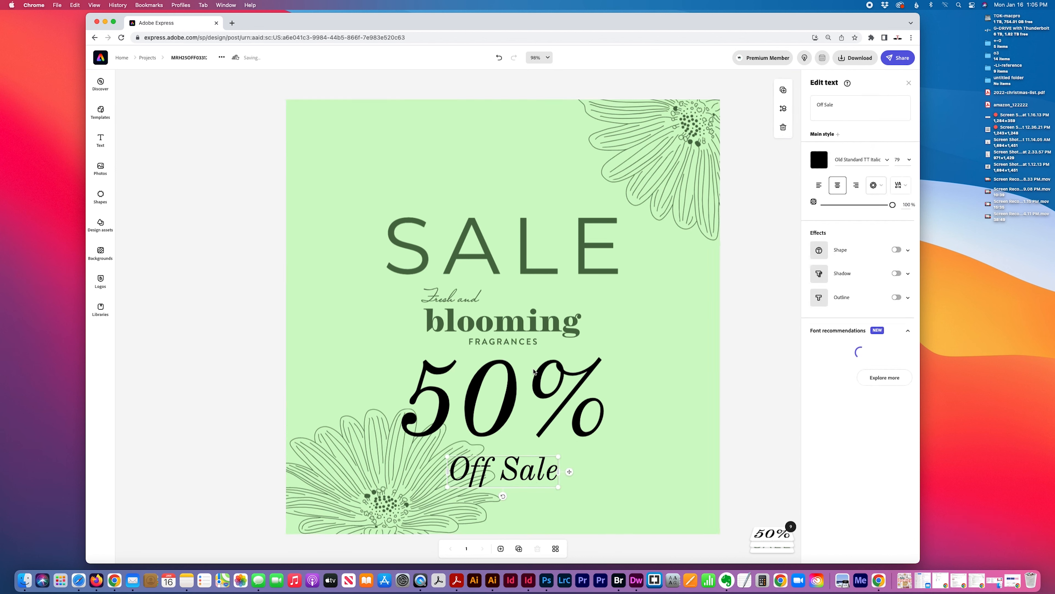
# - Check the font used for "blooming" in the font list and close the list without changing it
pyautogui.click(551, 321)
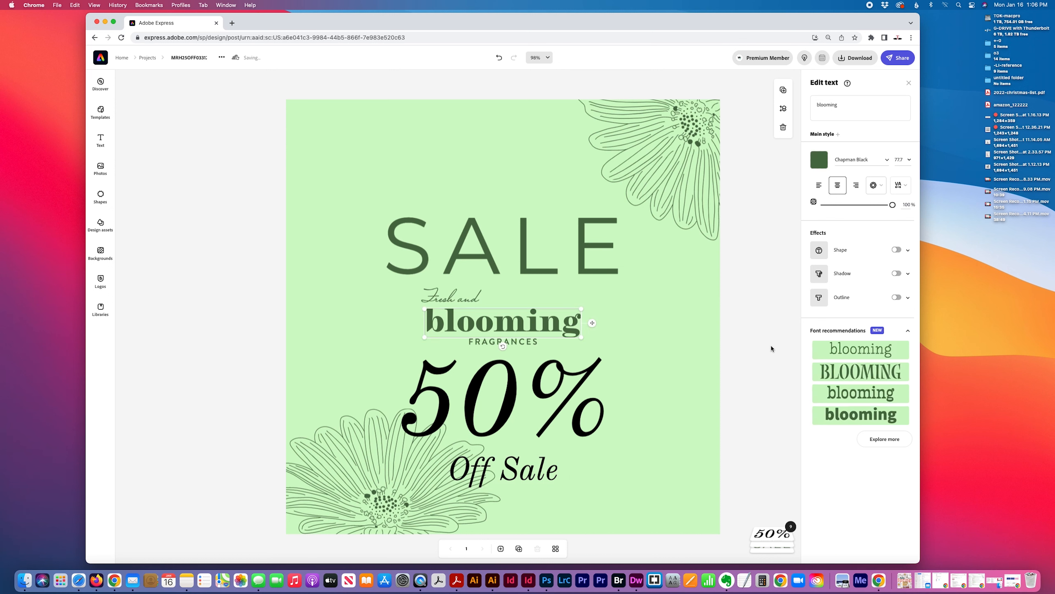
pyautogui.click(887, 159)
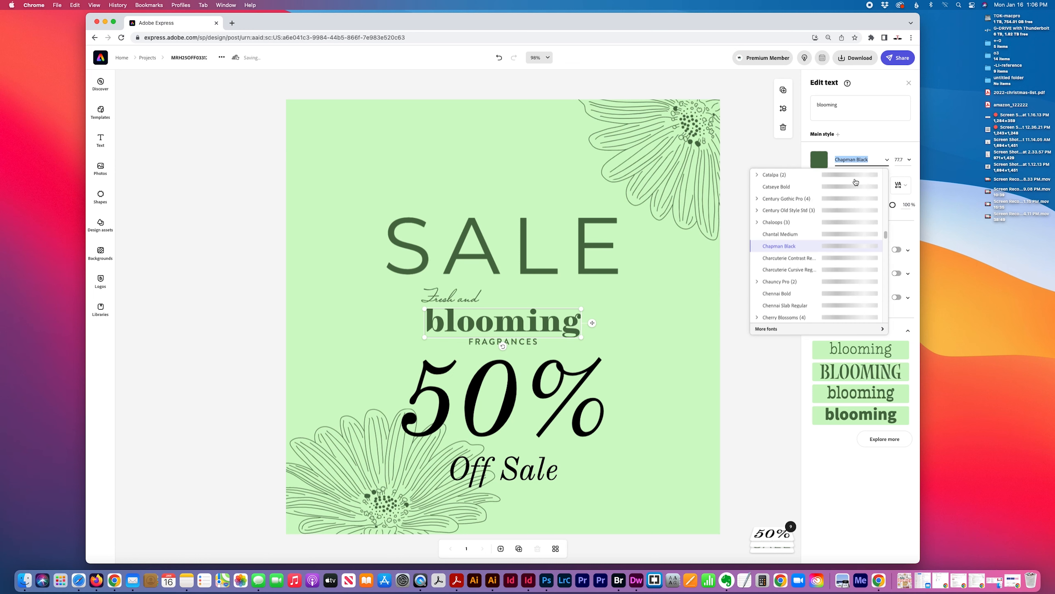
pyautogui.click(695, 295)
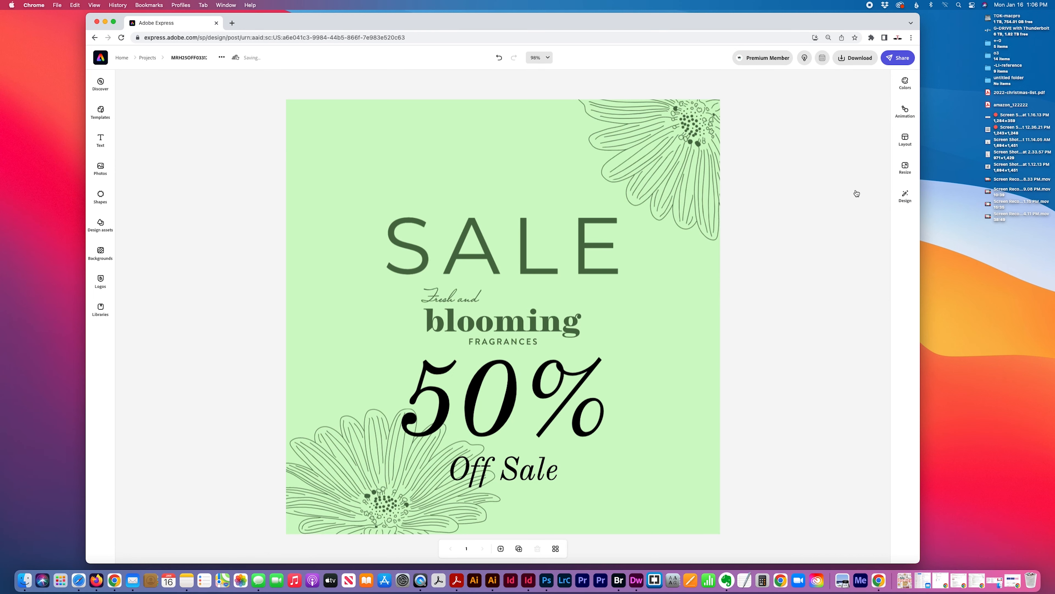
# - Change the font of the 50% text to Chapman Black
pyautogui.click(598, 389)
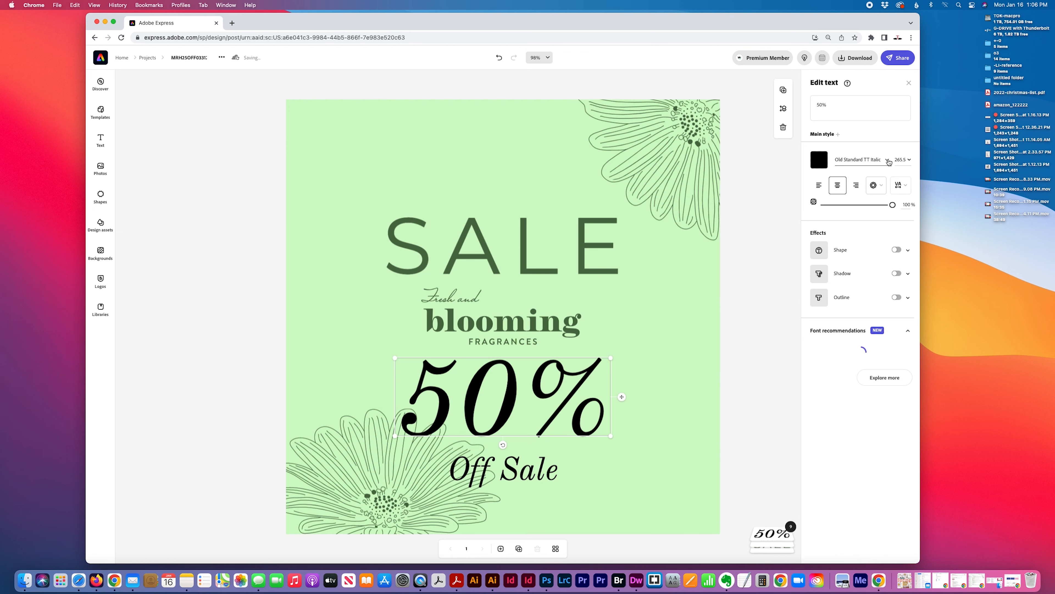
pyautogui.click(868, 160)
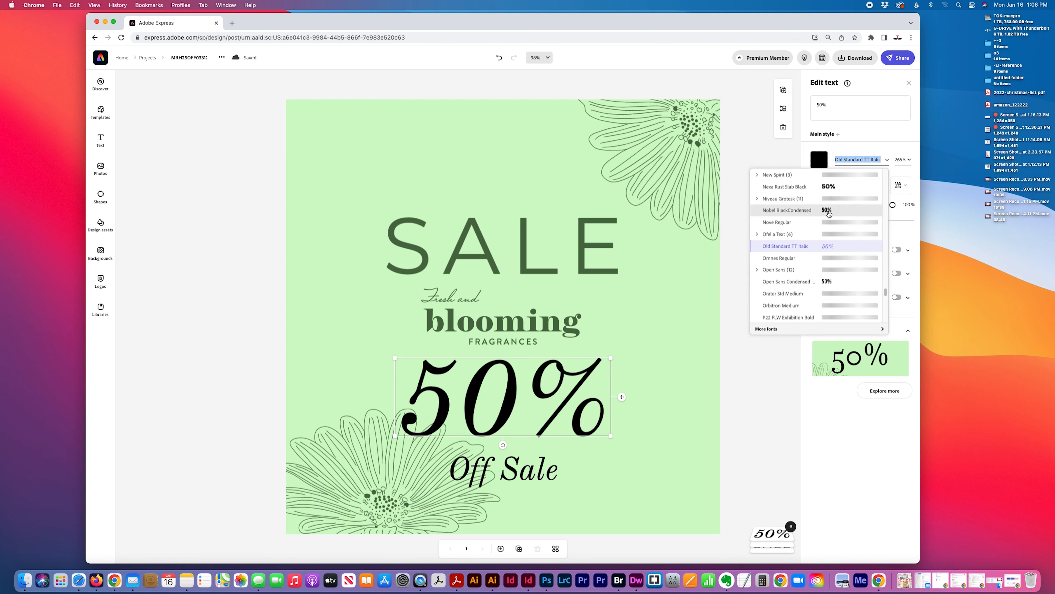
pyautogui.scroll(10, 812, 264)
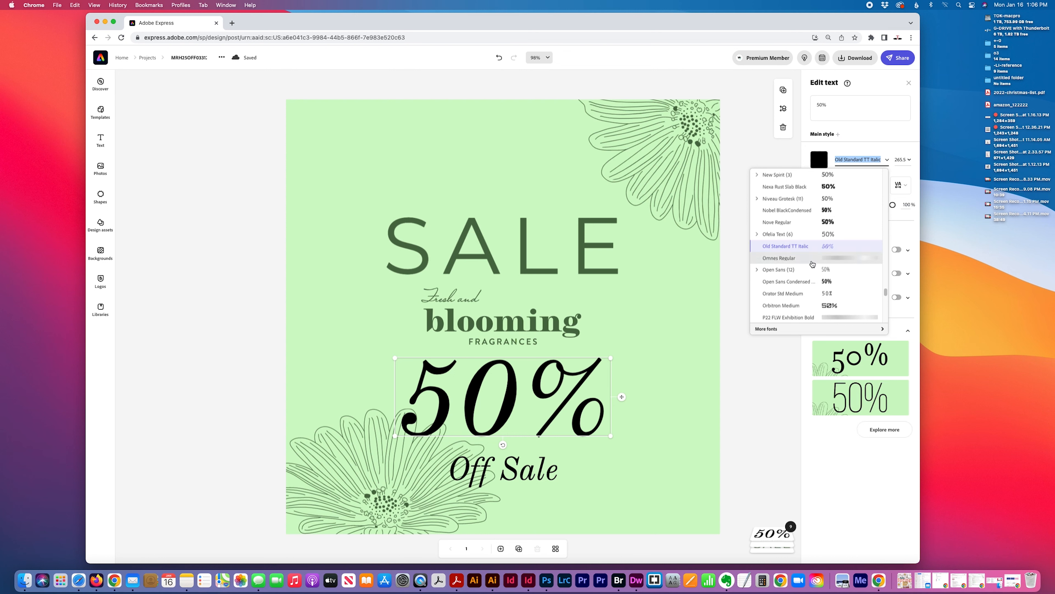
pyautogui.scroll(10, 812, 264)
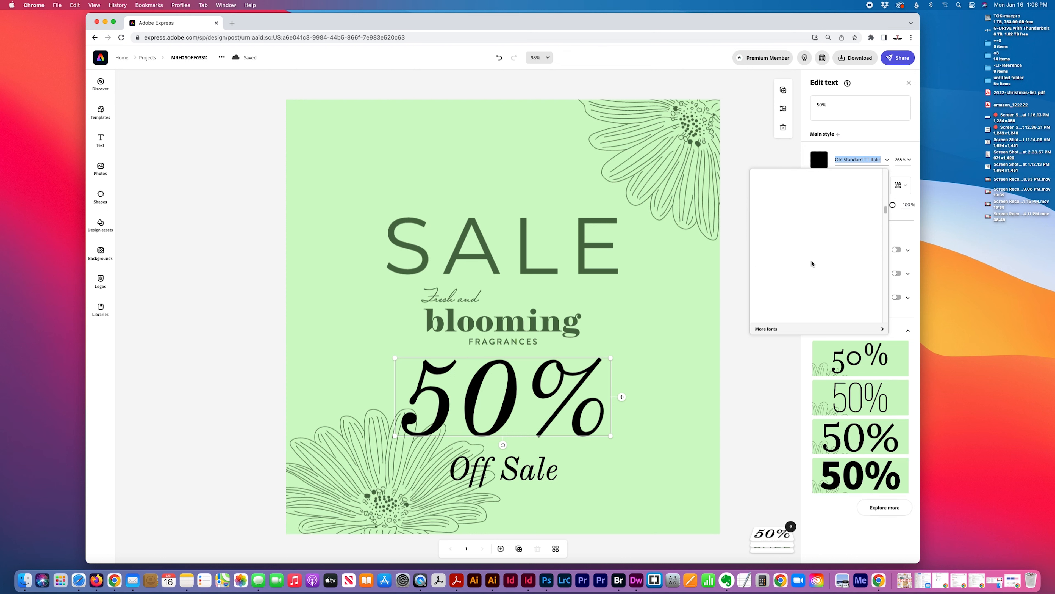
pyautogui.scroll(5, 813, 263)
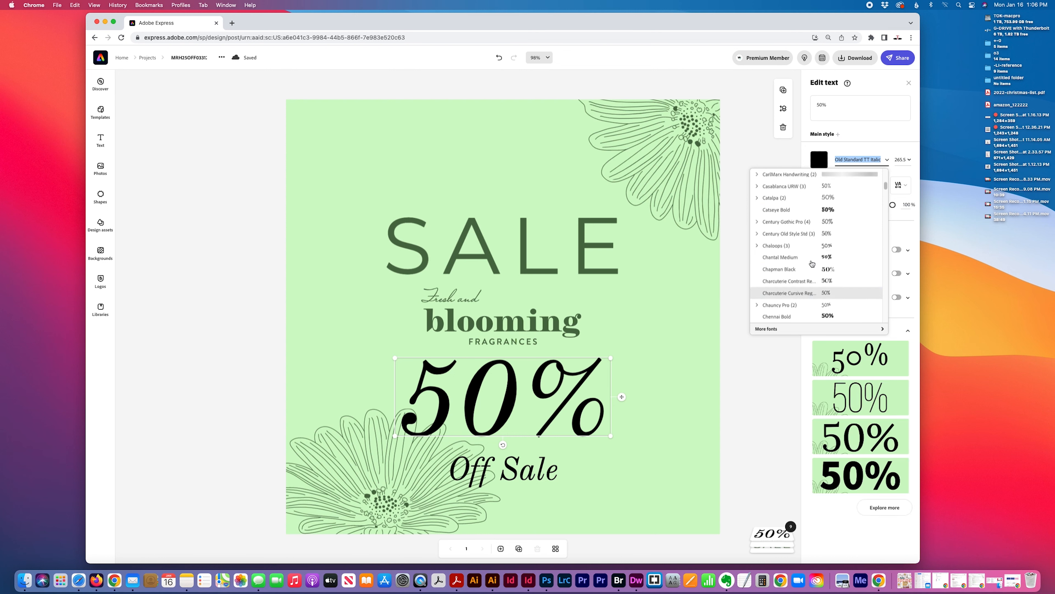
pyautogui.scroll(3, 794, 268)
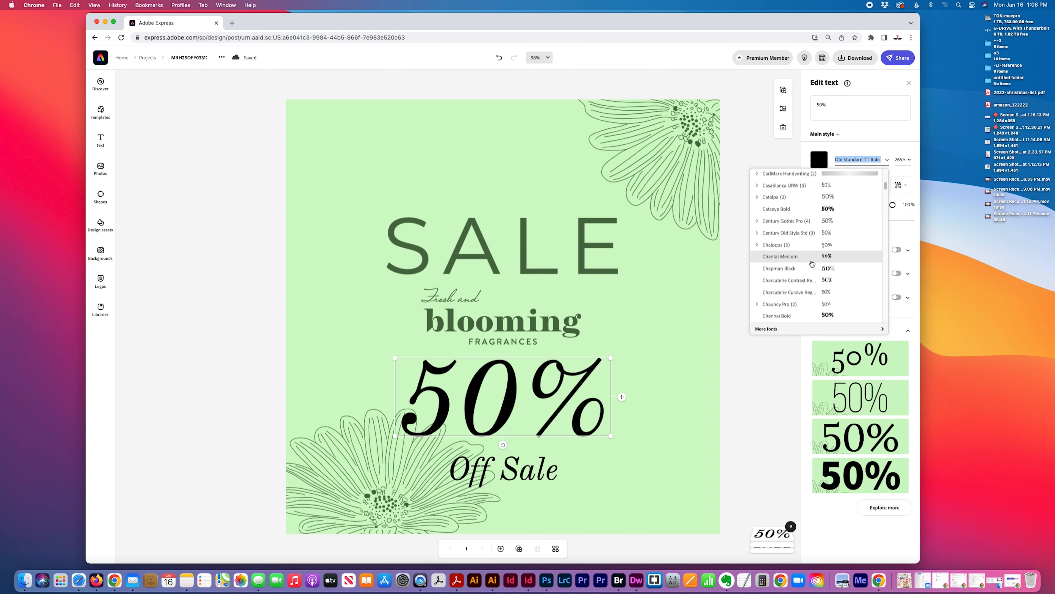
pyautogui.click(791, 269)
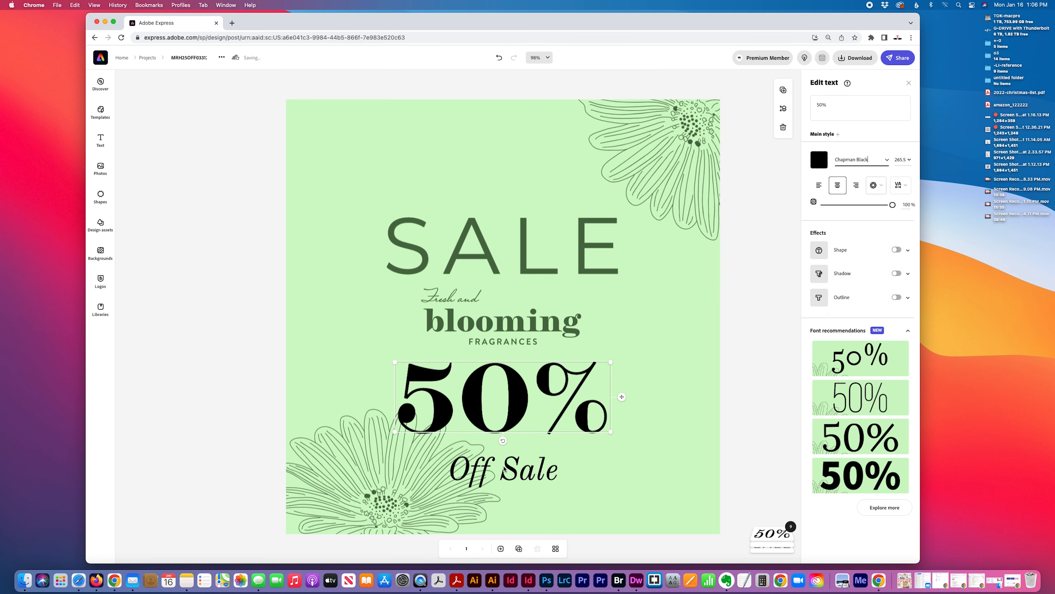
# - Check the FRAGRANCES font, set the "Off Sale" text to Brandon Grotesque Medium and review that family's variants
pyautogui.click(518, 342)
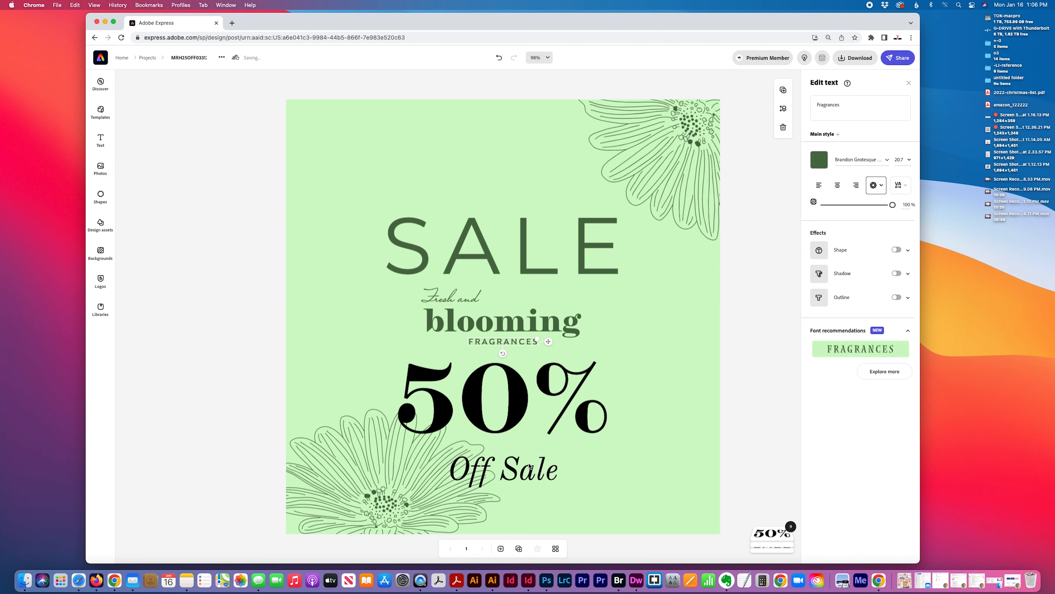
pyautogui.click(504, 470)
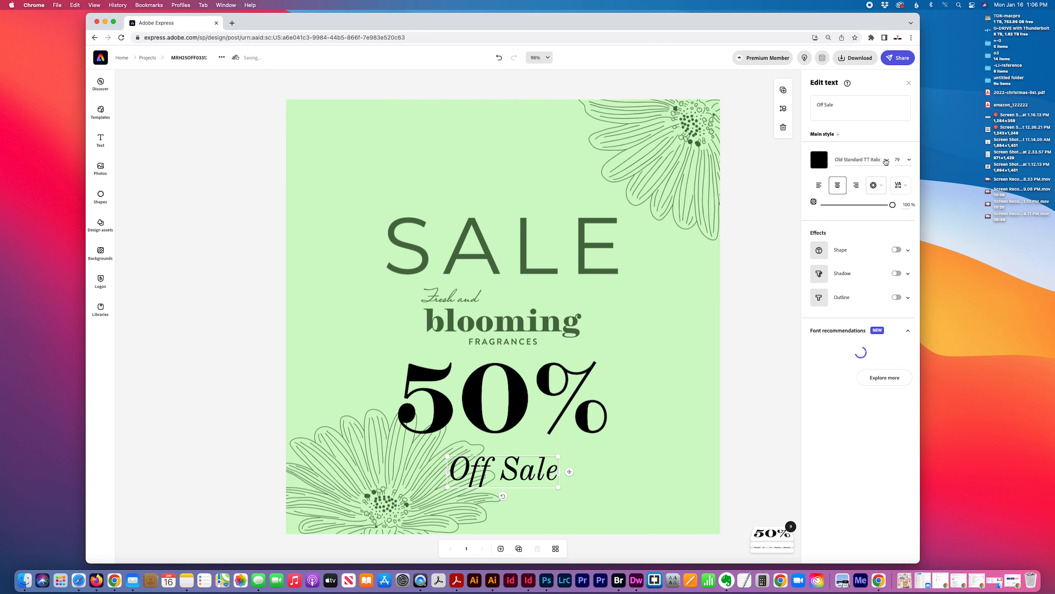
pyautogui.click(858, 159)
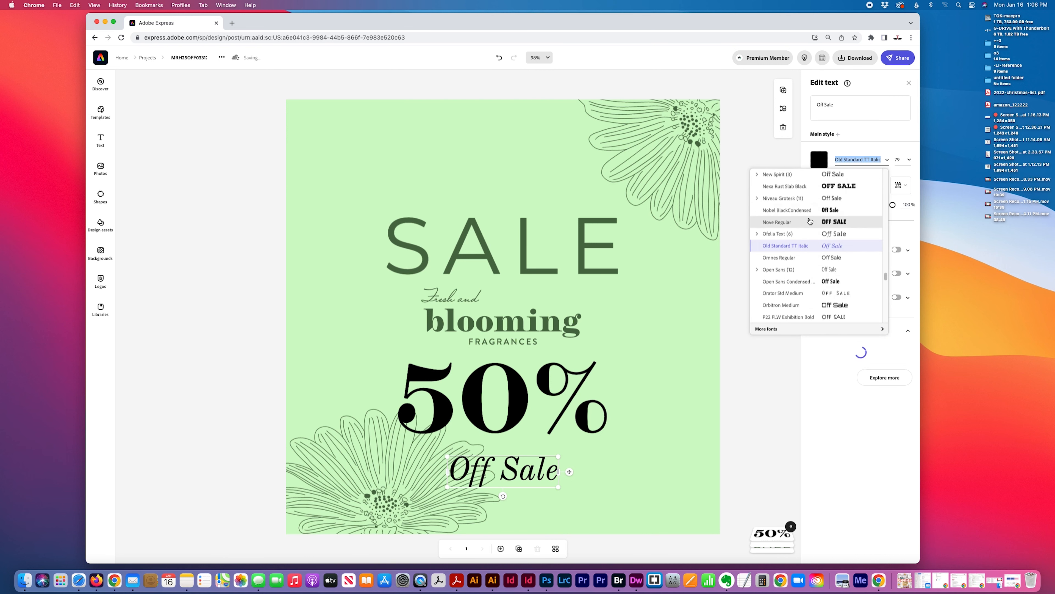
pyautogui.scroll(5, 810, 221)
pyautogui.scroll(10, 810, 220)
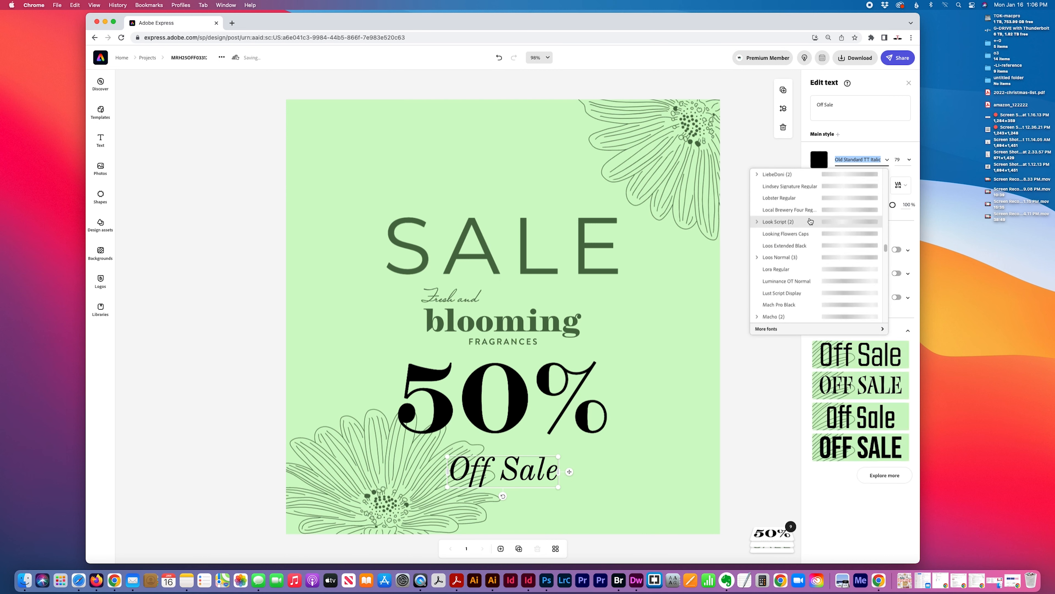
pyautogui.scroll(10, 810, 221)
pyautogui.scroll(10, 813, 221)
pyautogui.scroll(15, 817, 221)
pyautogui.scroll(-5, 817, 221)
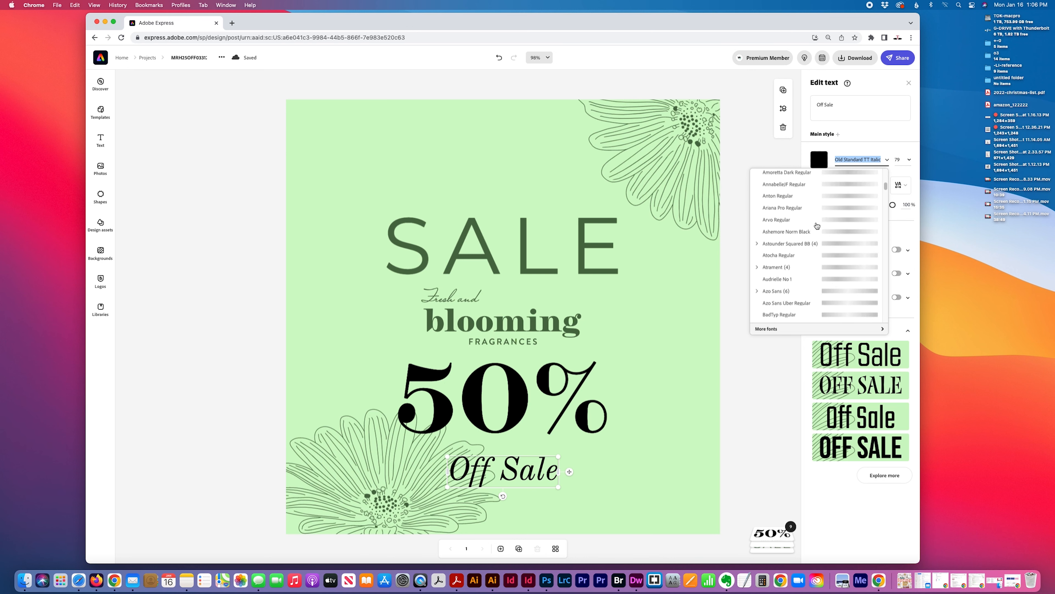
pyautogui.scroll(-5, 817, 225)
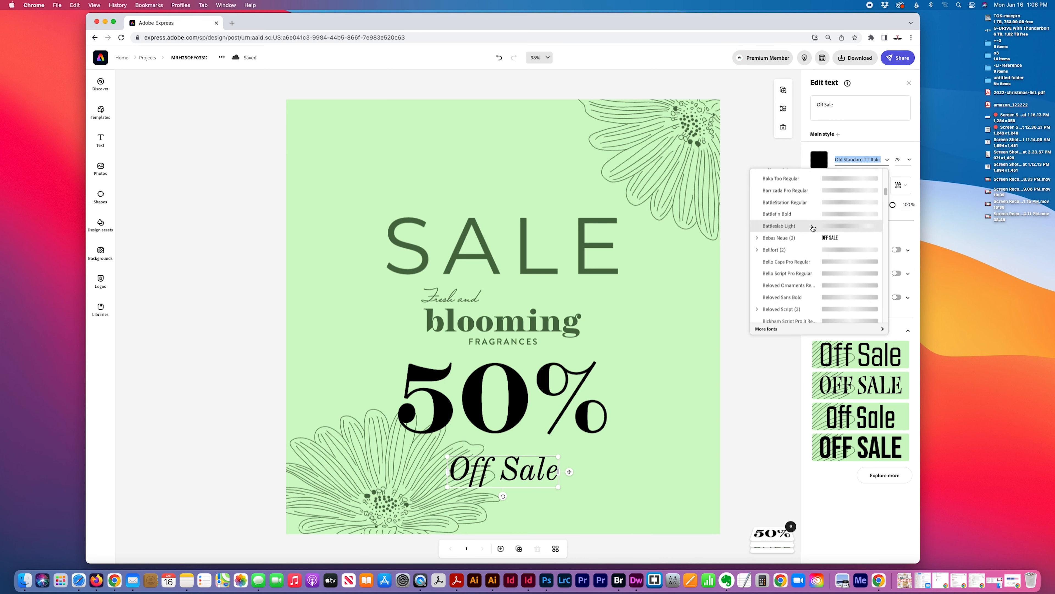
pyautogui.scroll(-5, 814, 227)
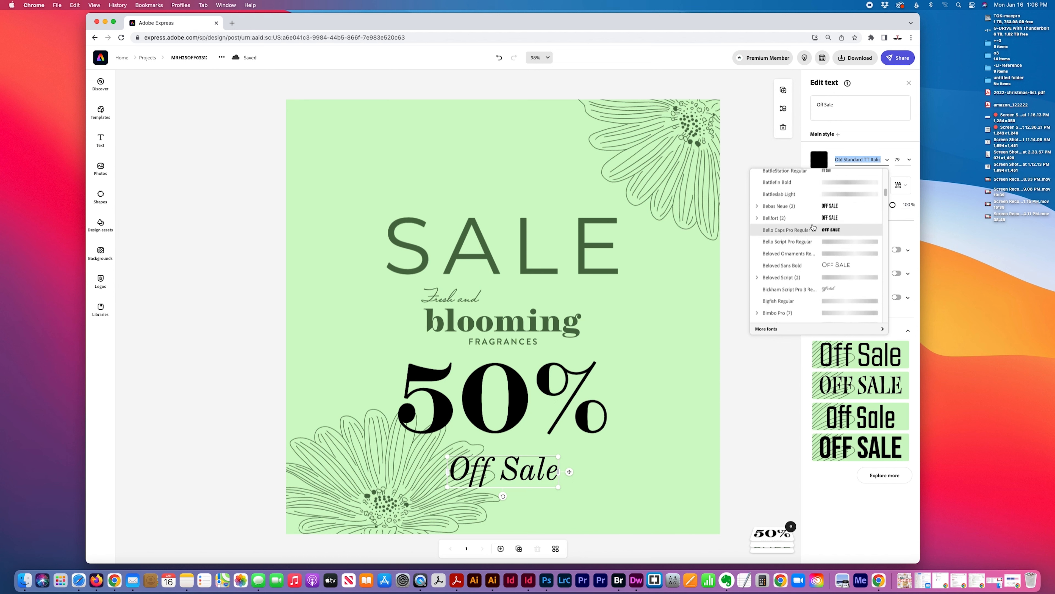
pyautogui.scroll(-10, 815, 229)
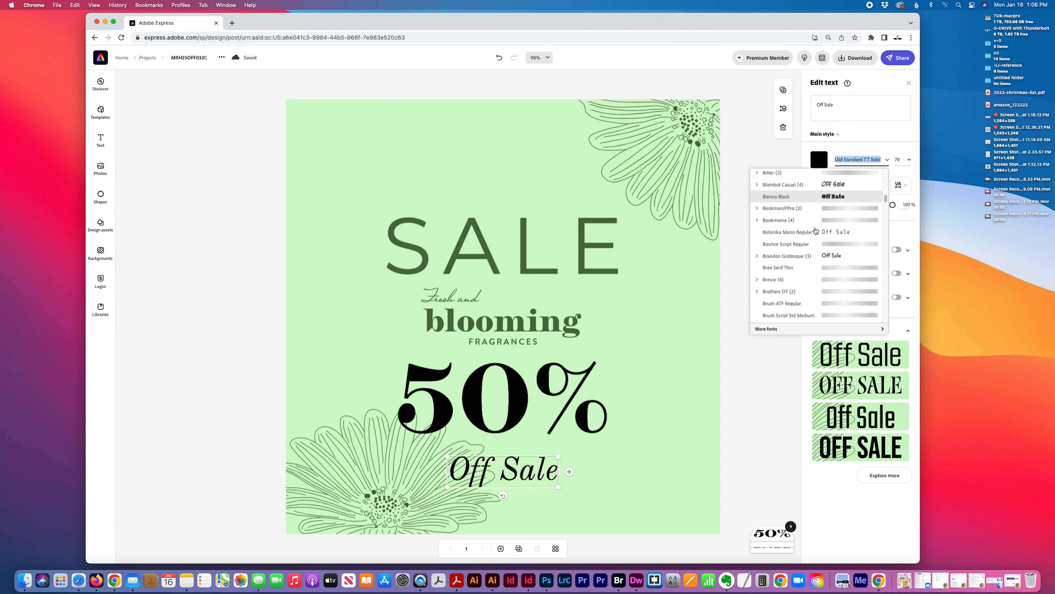
pyautogui.scroll(3, 817, 231)
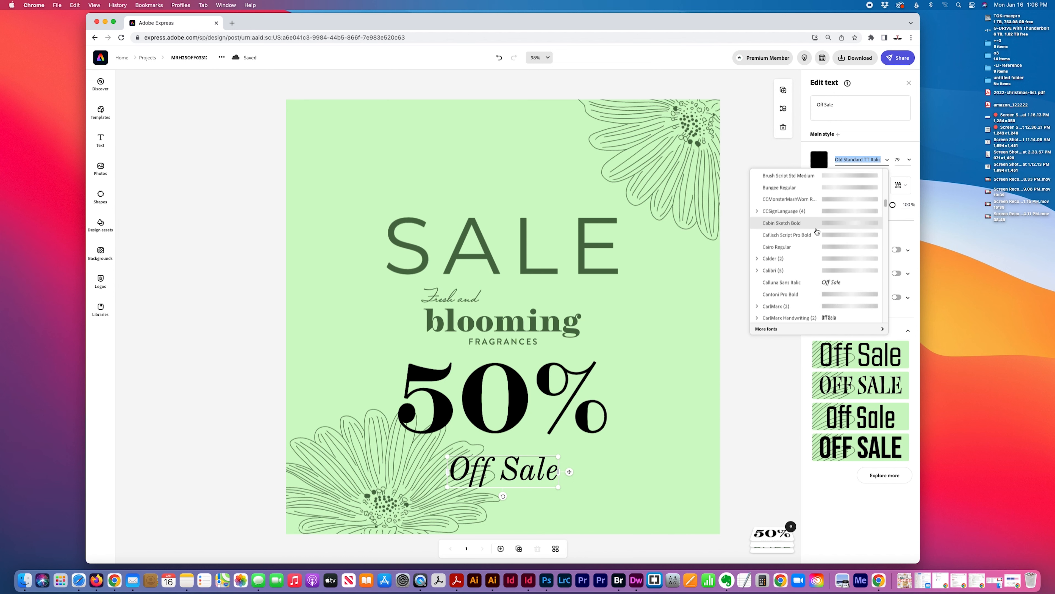
pyautogui.scroll(3, 817, 231)
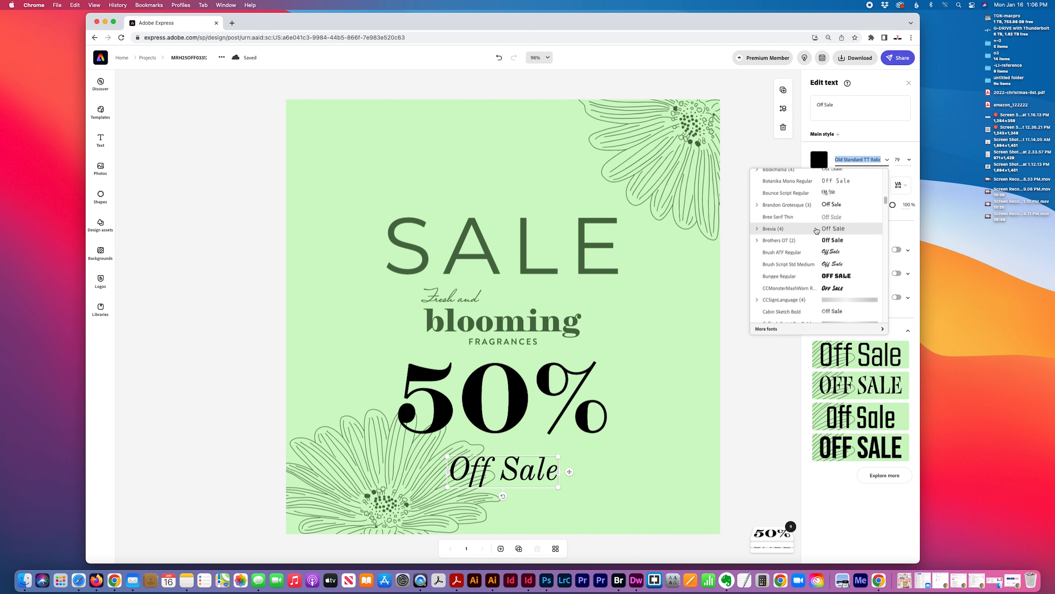
pyautogui.click(758, 205)
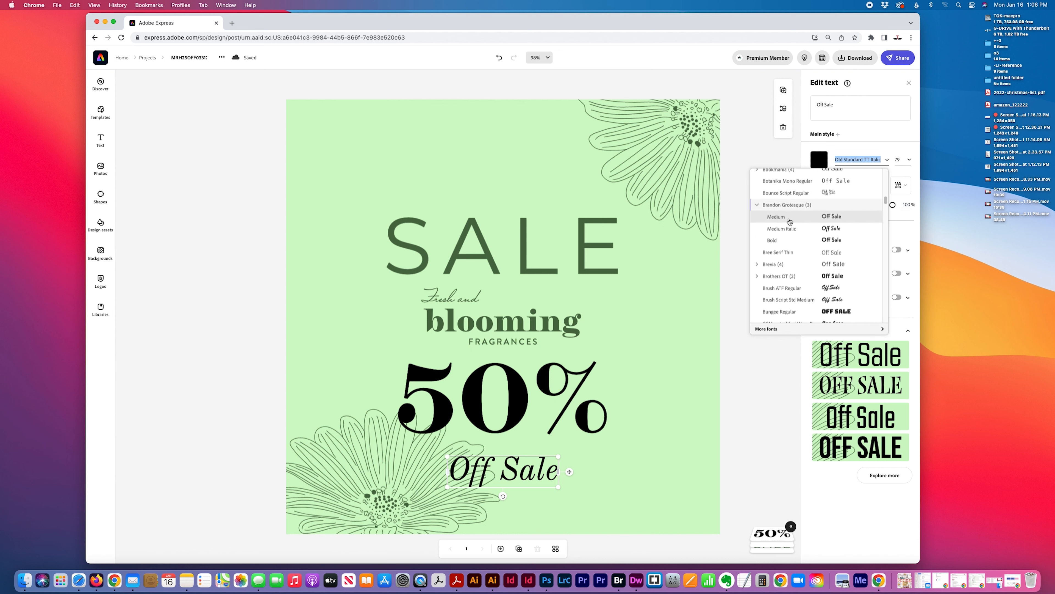
pyautogui.click(789, 222)
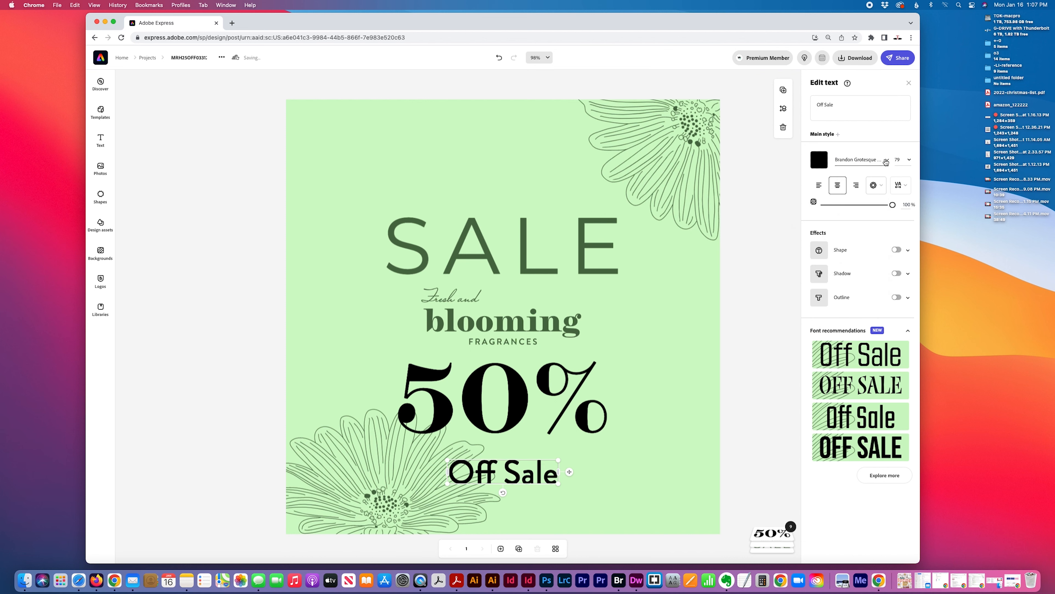
pyautogui.click(866, 160)
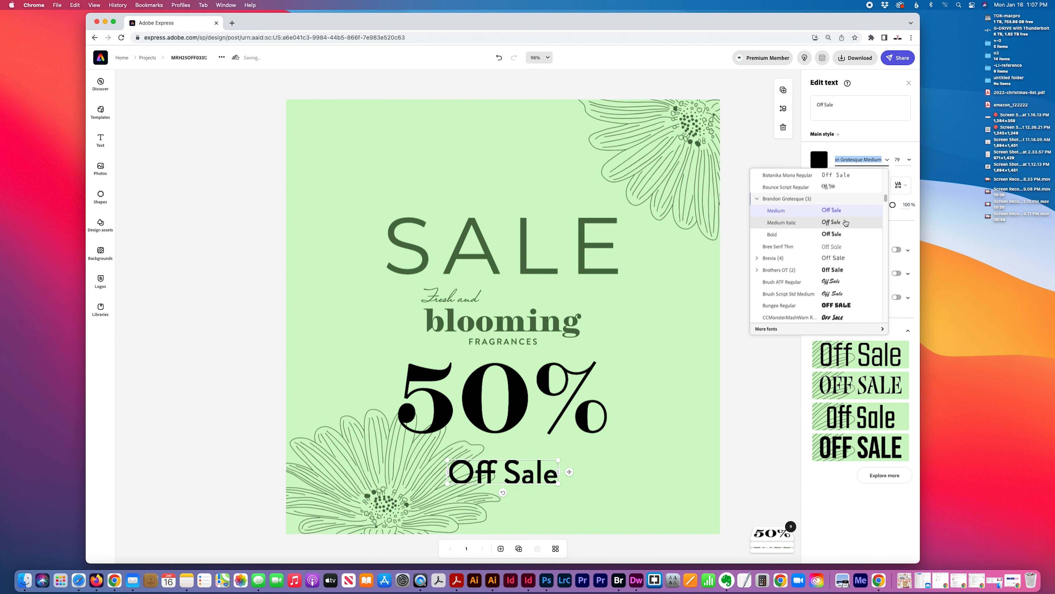
# - Set the letter spacing of "Off Sale" to about 73 and move the text up closer beneath 50%
pyautogui.click(898, 186)
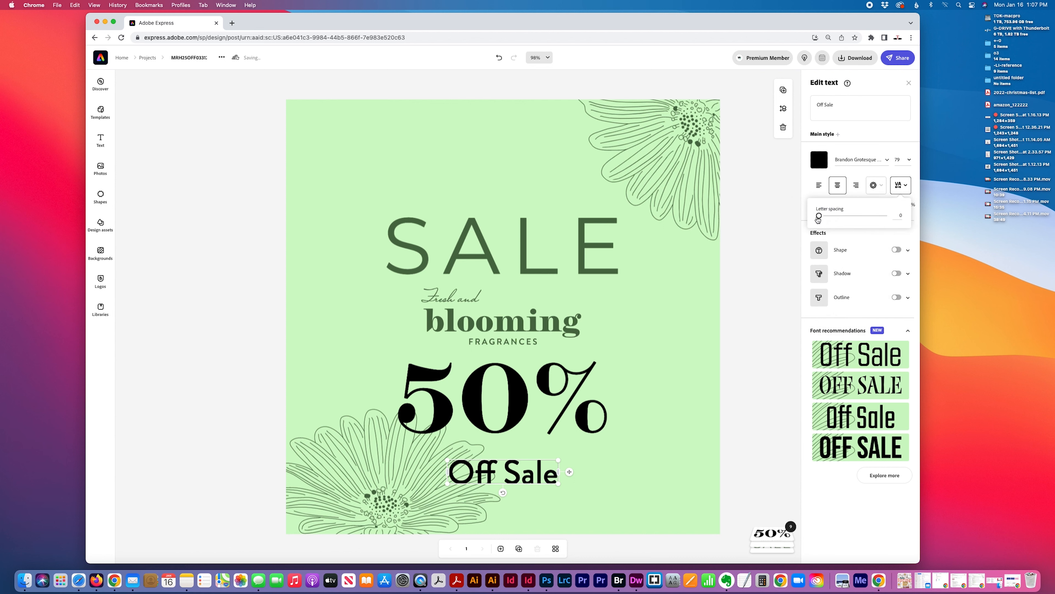
pyautogui.moveTo(820, 216); pyautogui.dragTo(828, 216)
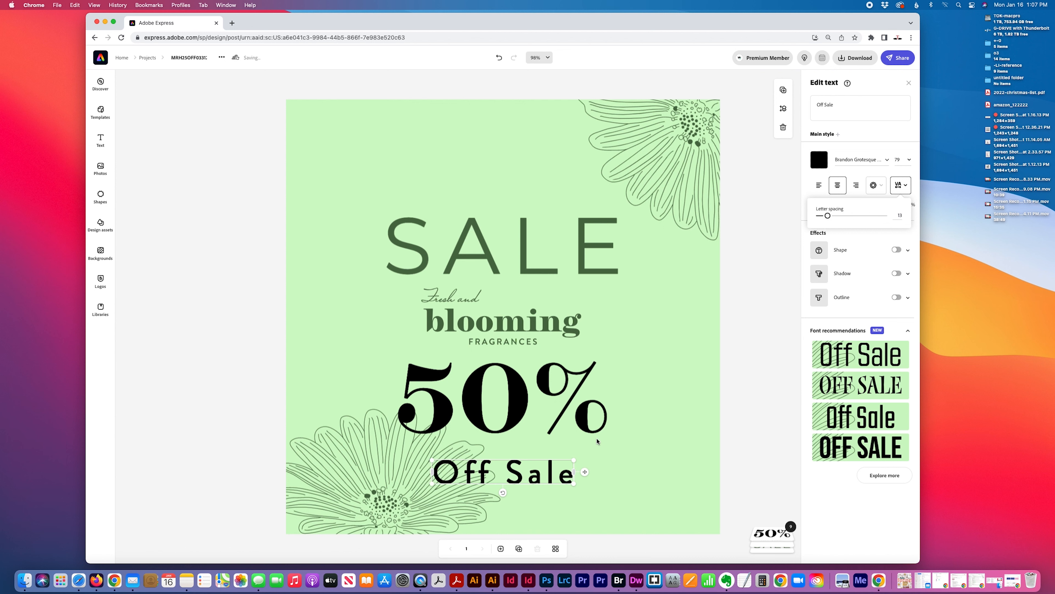
pyautogui.moveTo(537, 476); pyautogui.dragTo(534, 464)
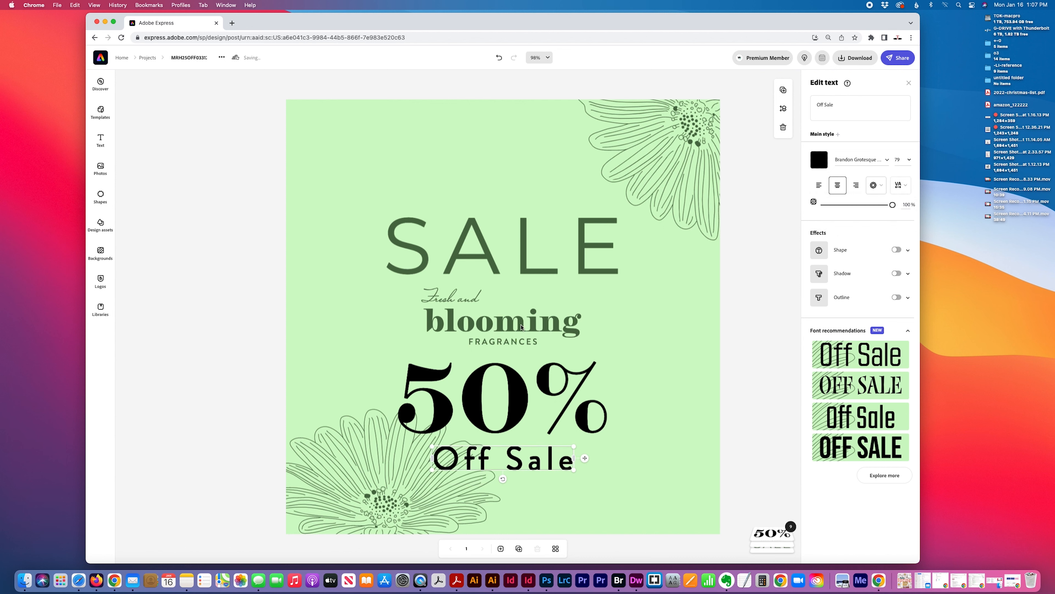
# - Delete the three template texts "Fresh and", "blooming" and FRAGRANCES together
pyautogui.click(503, 333)
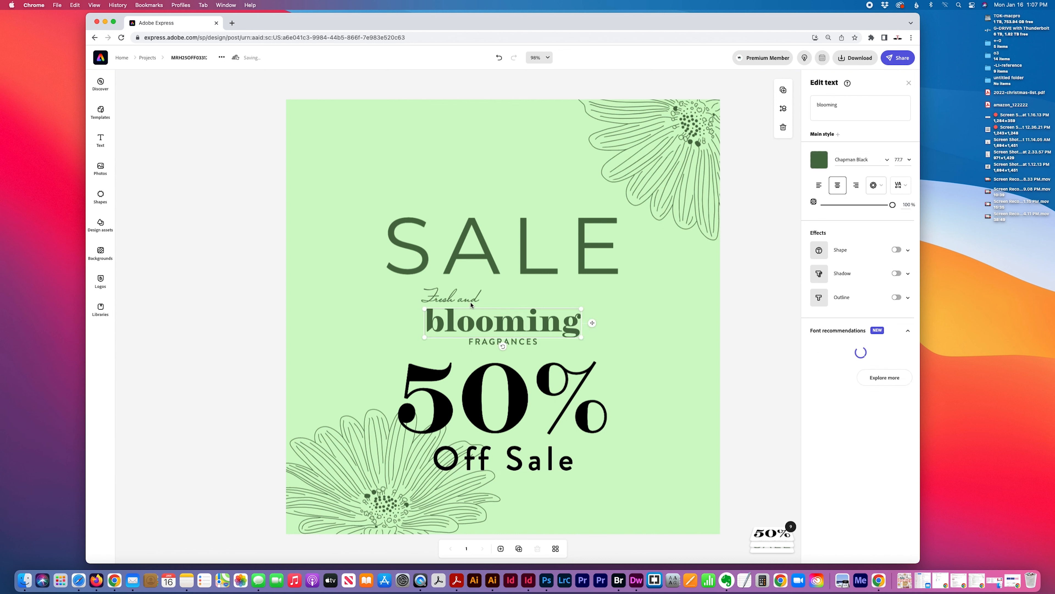
pyautogui.click(471, 302)
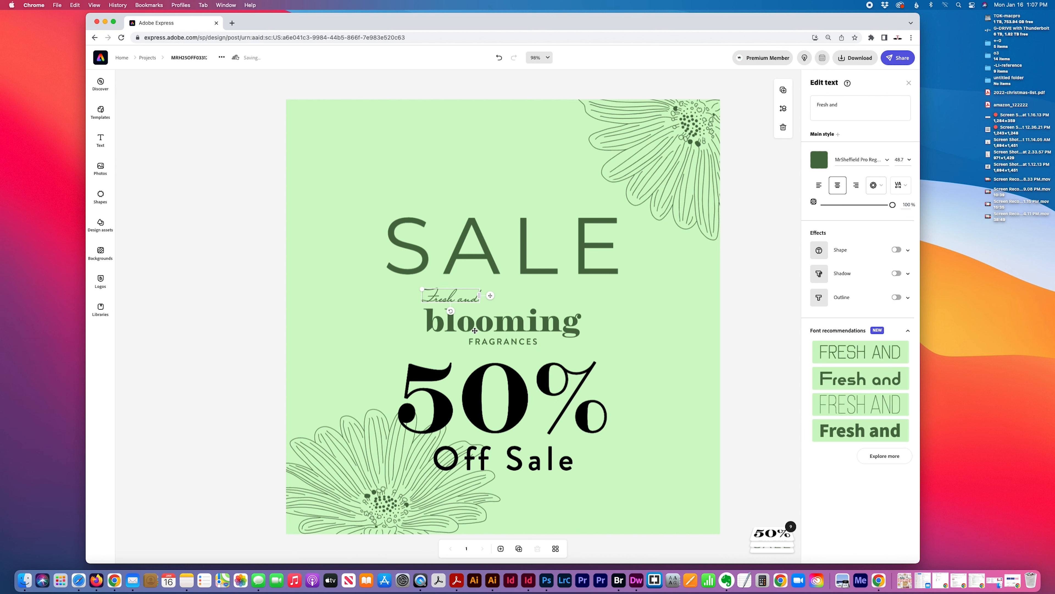
pyautogui.click(495, 348)
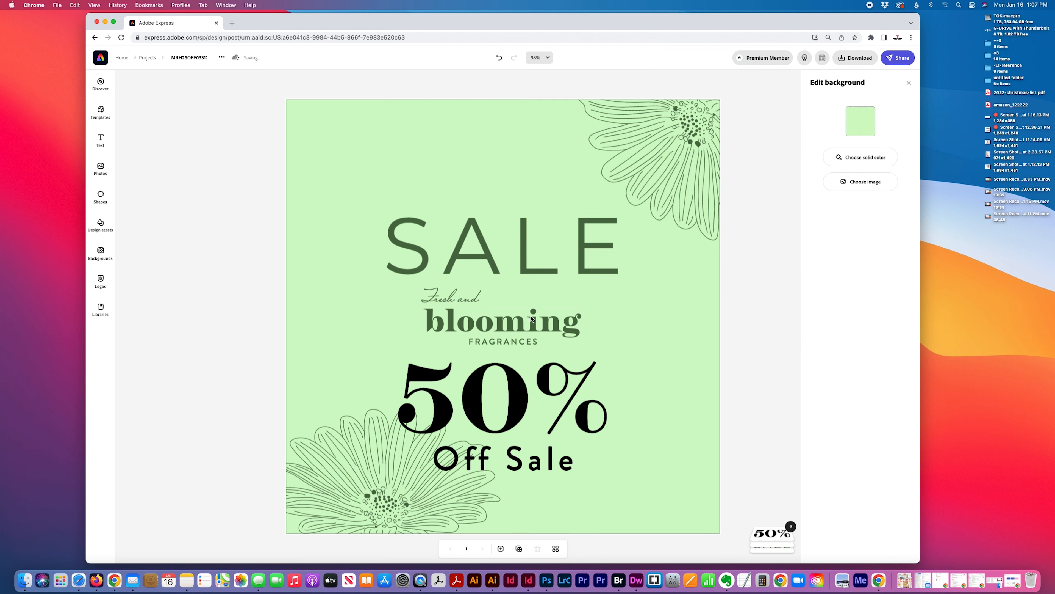
pyautogui.click(508, 330)
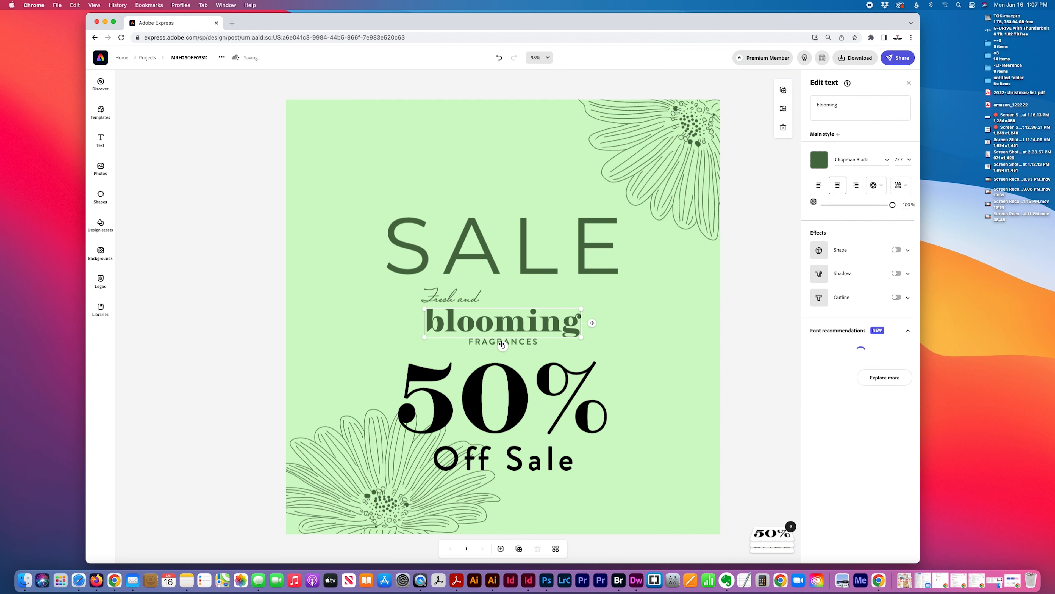
pyautogui.keyDown('shift'); pyautogui.click(527, 342); pyautogui.keyUp('shift')
pyautogui.keyDown('shift'); pyautogui.click(461, 301); pyautogui.keyUp('shift')
pyautogui.press('Delete')
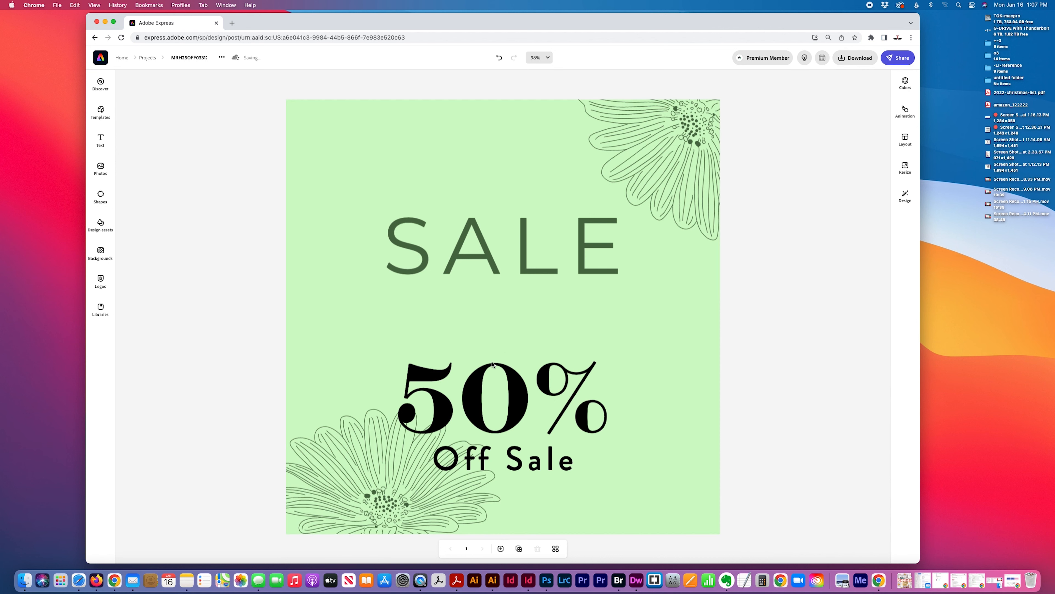
# - Move the 50% text up directly beneath SALE and place "Off Sale" just below it
pyautogui.moveTo(517, 393); pyautogui.dragTo(513, 323)
pyautogui.click(534, 481)
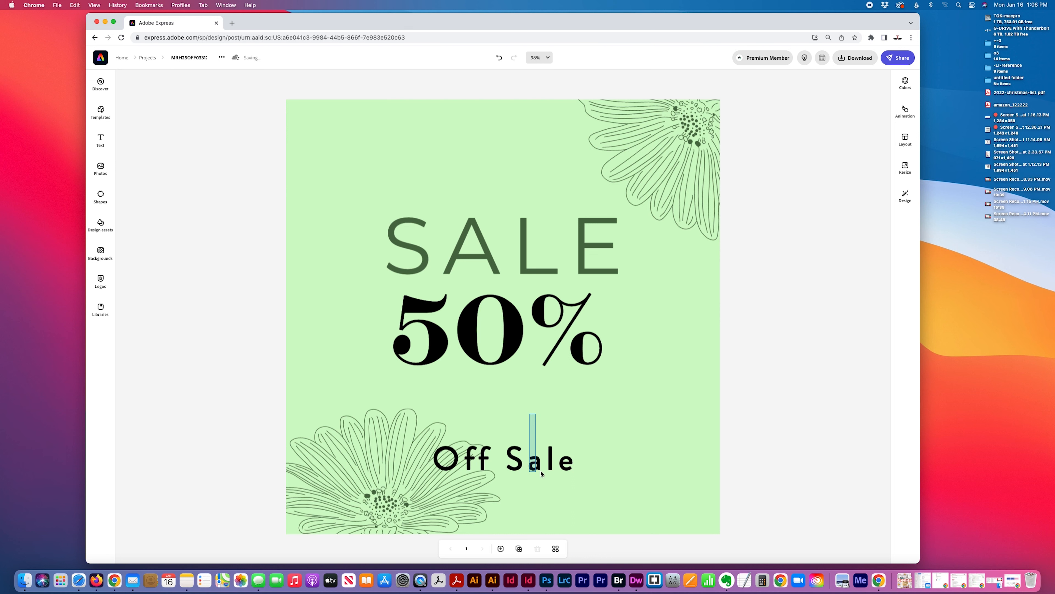
pyautogui.click(559, 459)
pyautogui.click(538, 465)
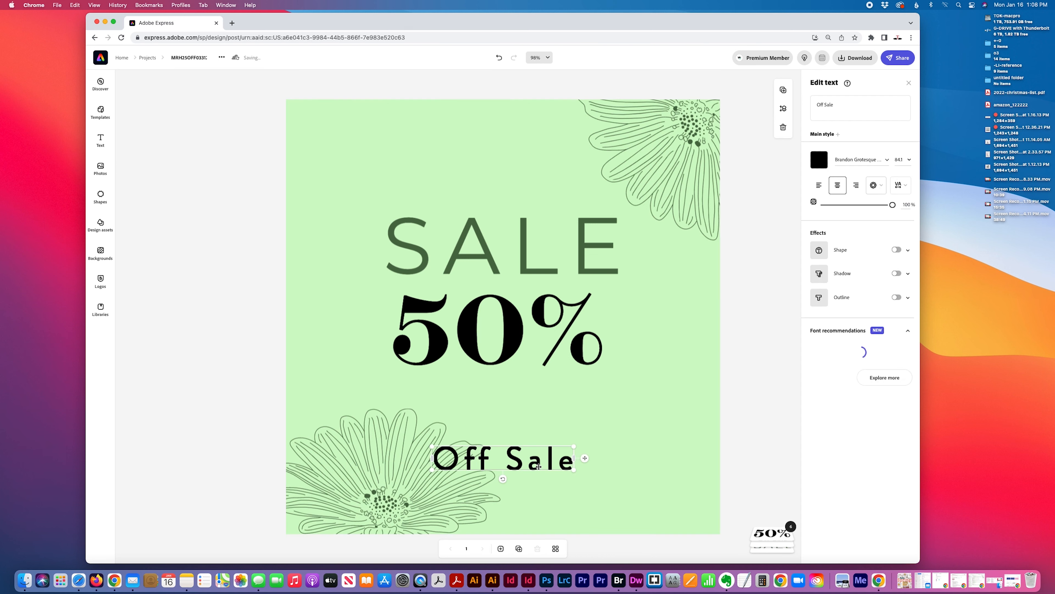
pyautogui.moveTo(538, 465); pyautogui.dragTo(526, 402)
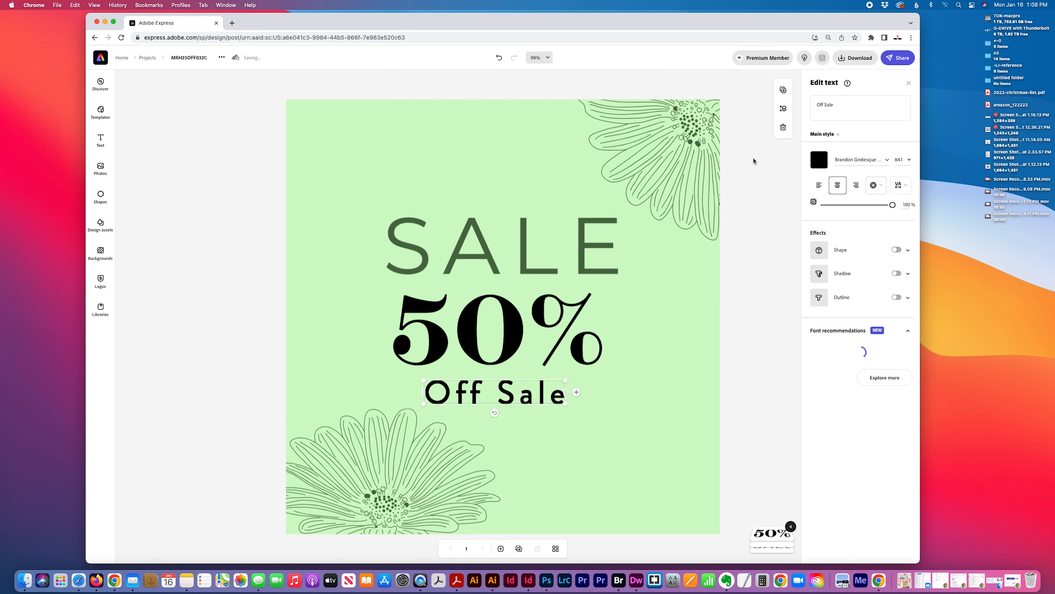
# - Change the font of the "Off Sale" text to the recommended Poppins Regular
pyautogui.click(895, 187)
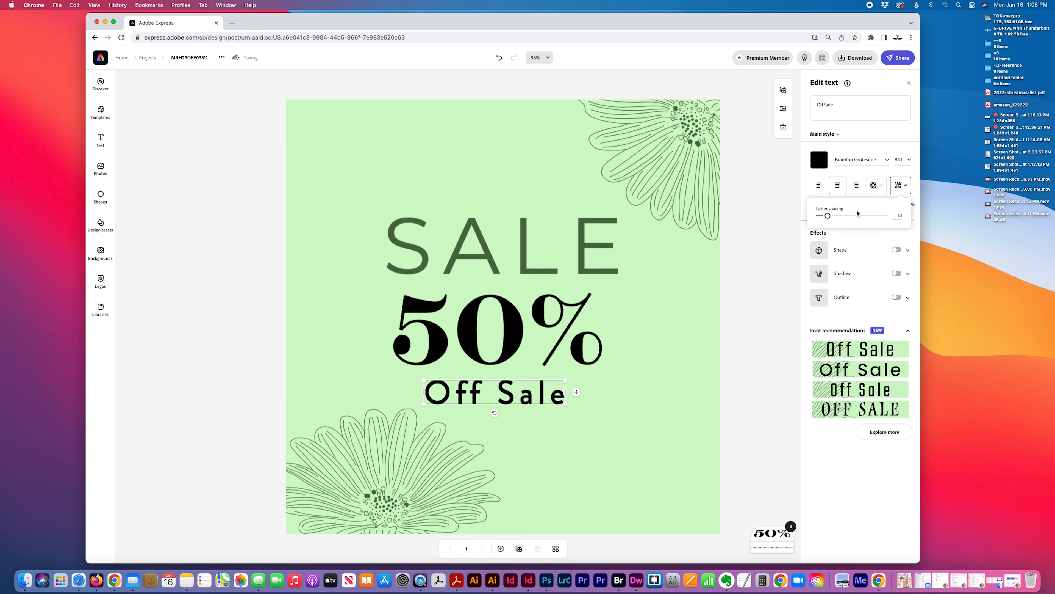
pyautogui.click(786, 262)
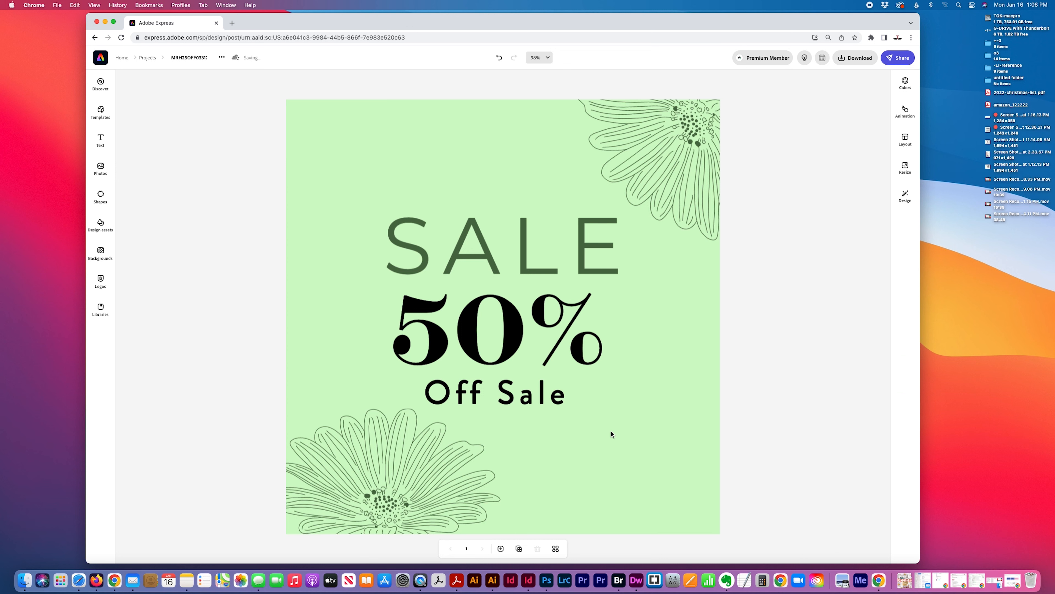
pyautogui.click(553, 396)
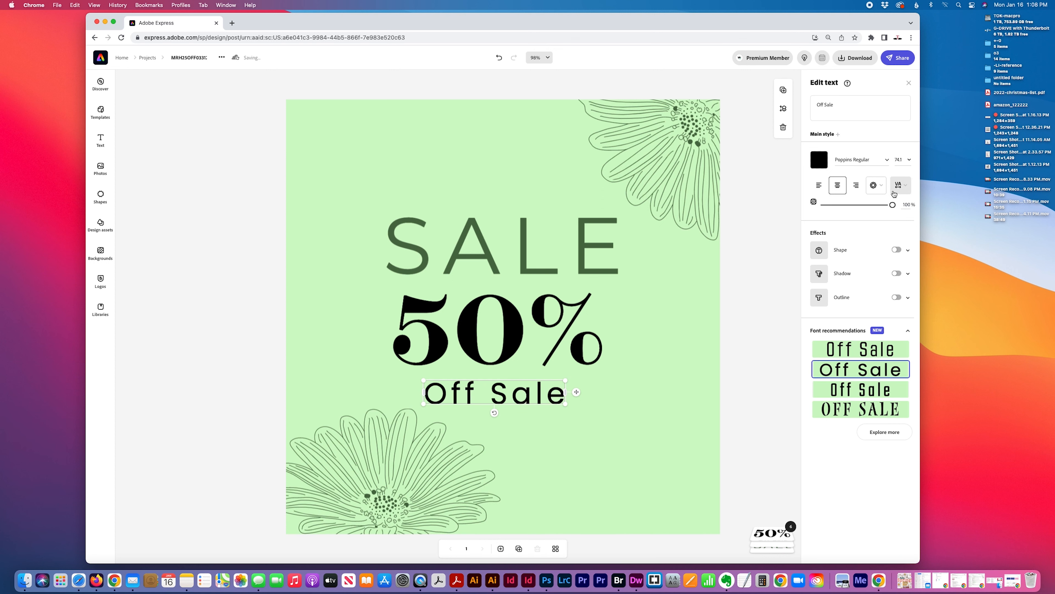
# - Try the upward-curved and grid text layouts on "Off Sale"
pyautogui.click(877, 185)
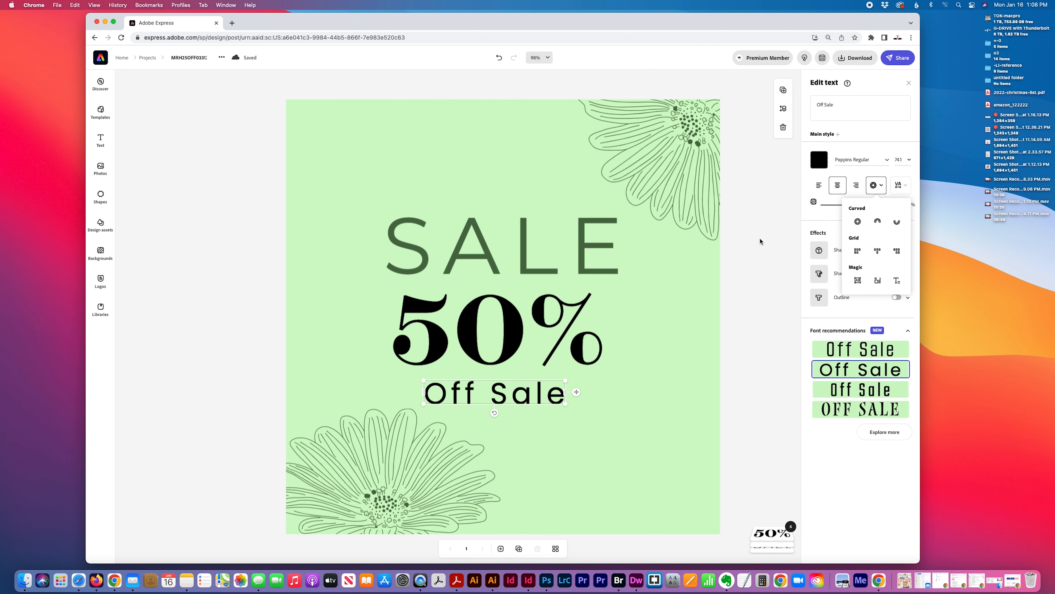
pyautogui.click(879, 220)
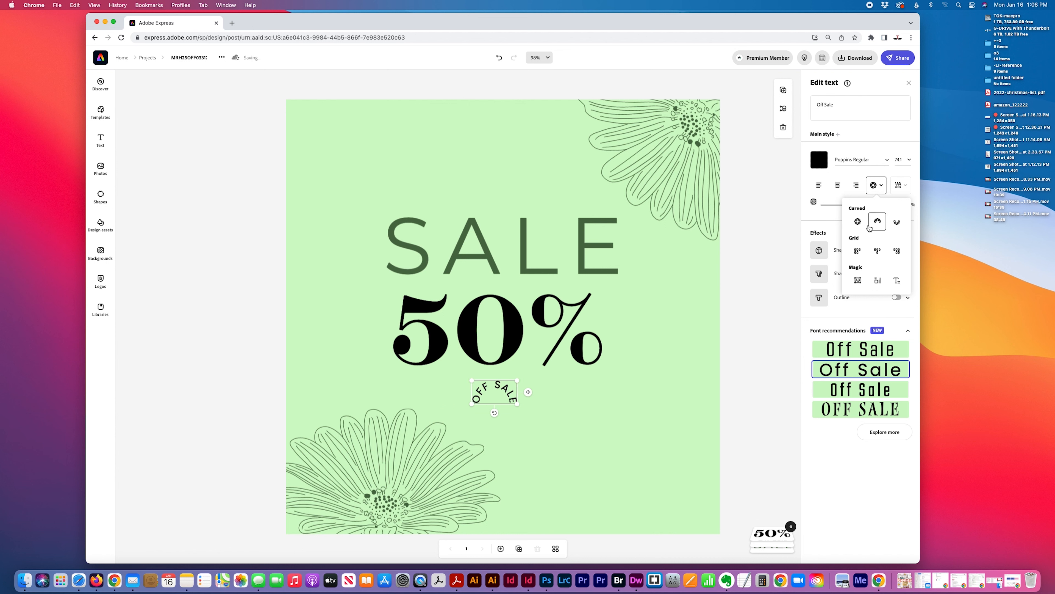
pyautogui.click(857, 254)
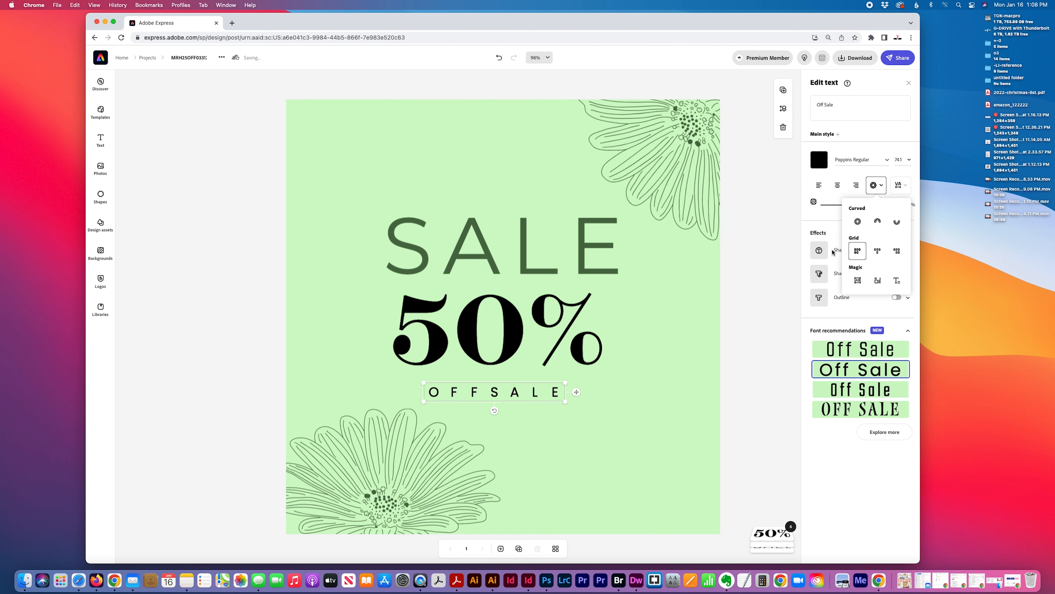
pyautogui.click(878, 254)
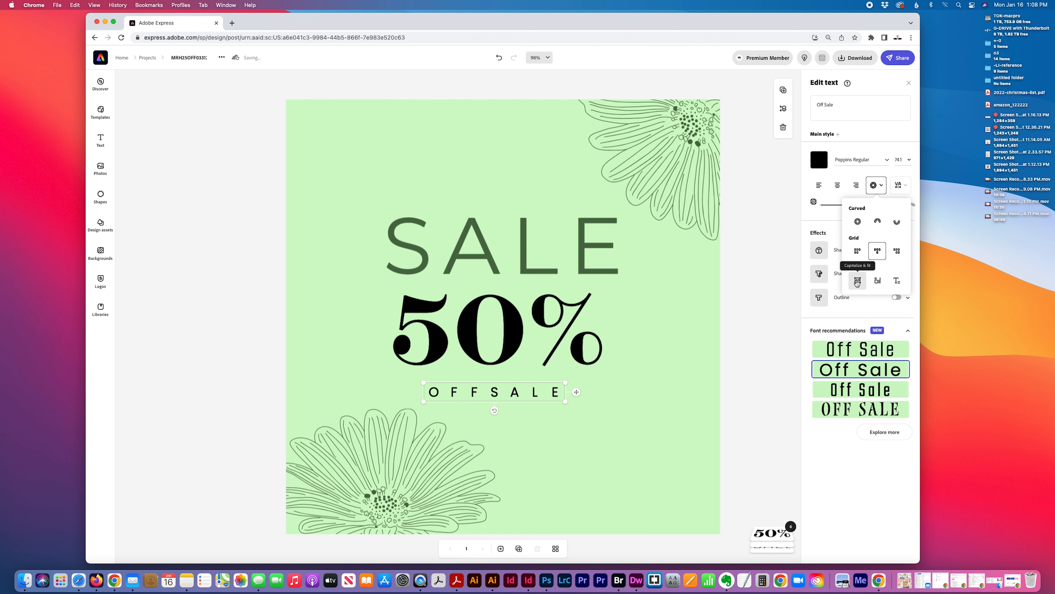
pyautogui.click(627, 247)
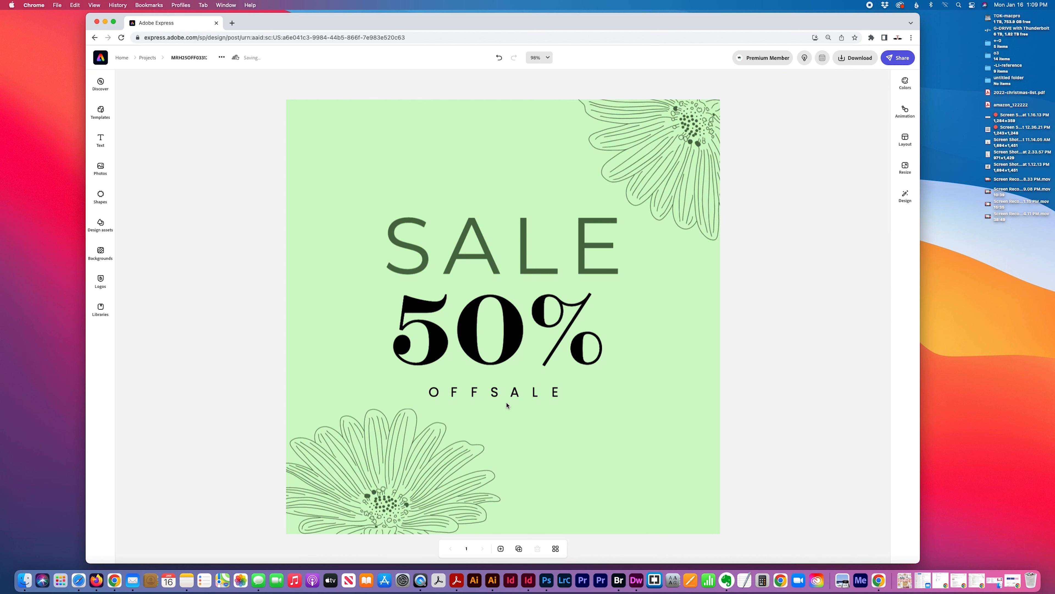
pyautogui.click(520, 395)
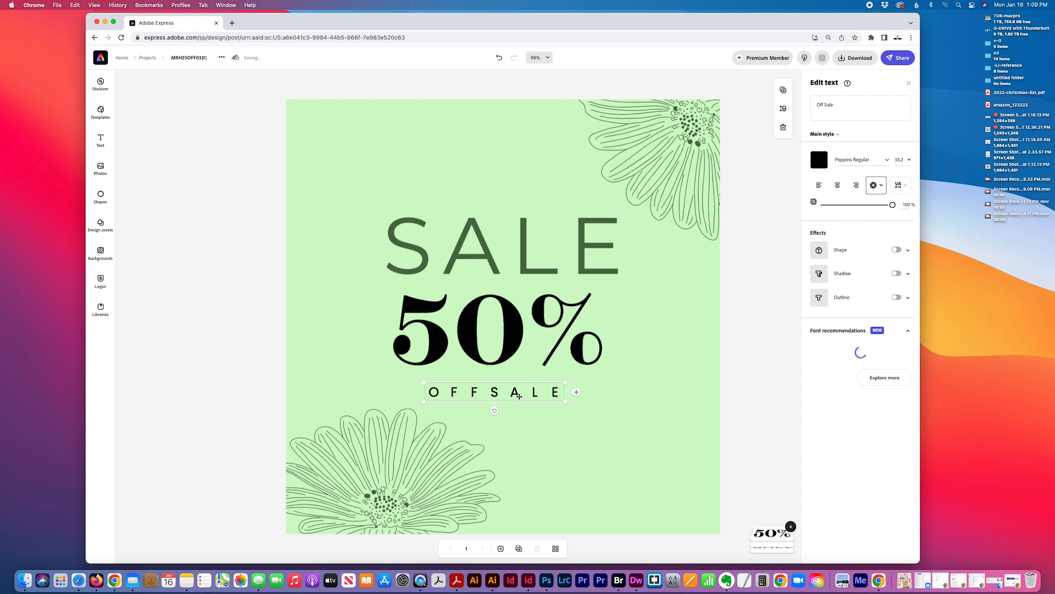
pyautogui.click(877, 185)
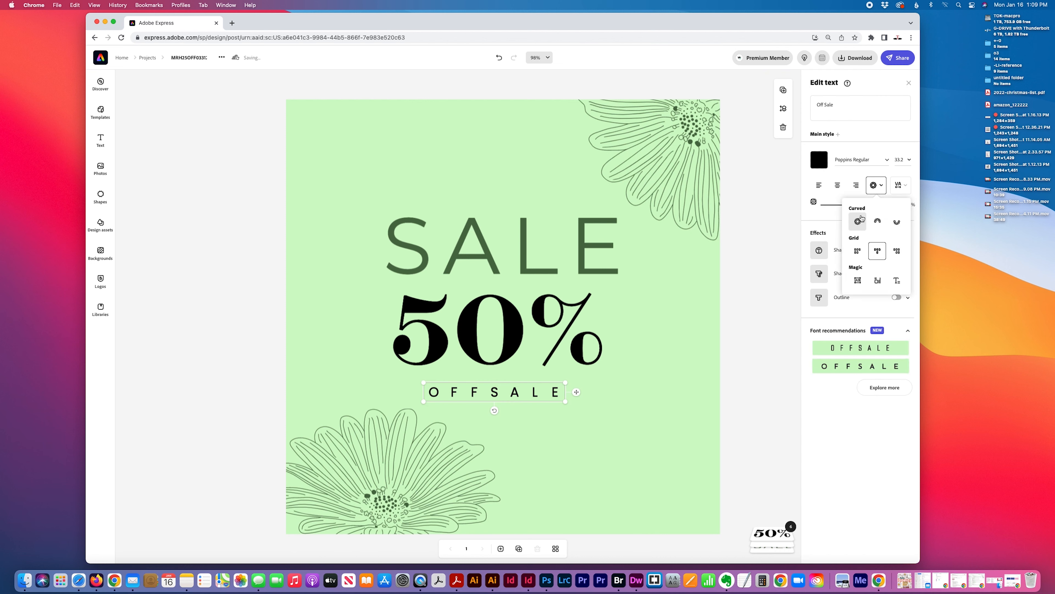
pyautogui.click(878, 251)
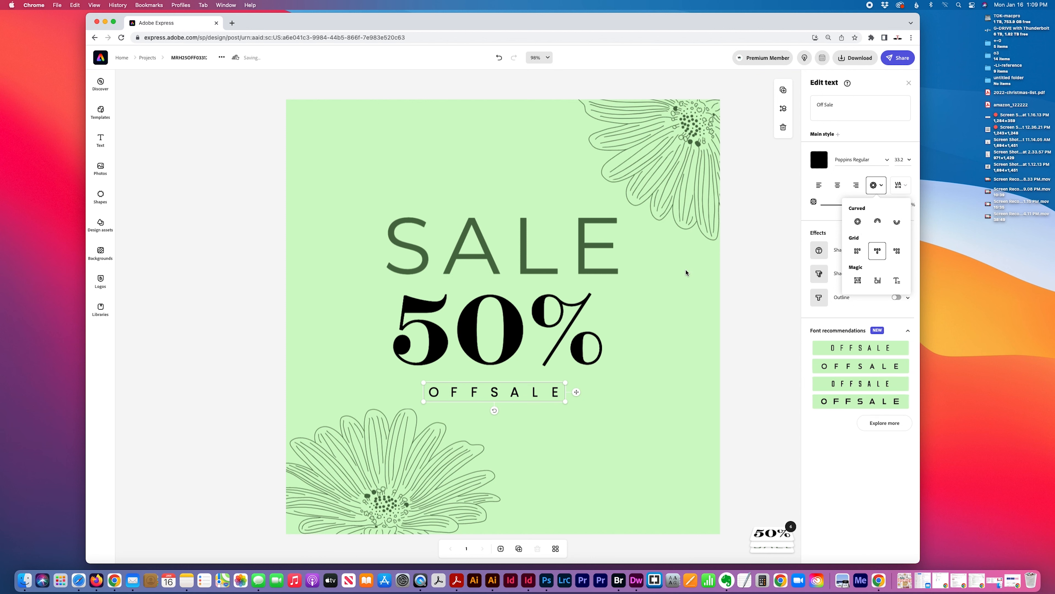
pyautogui.click(667, 296)
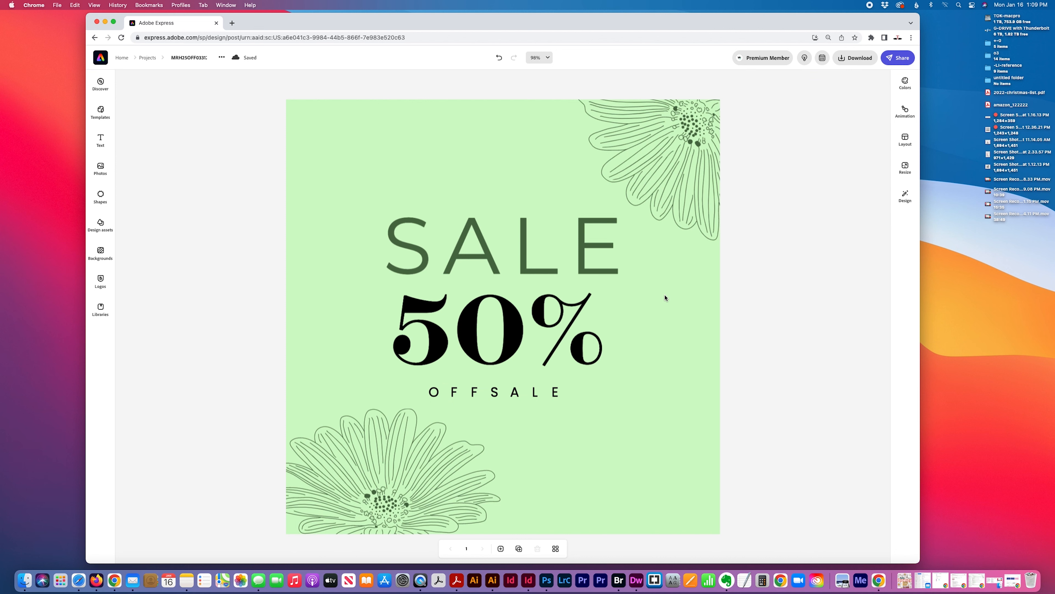
# - Undo the grid and curved layouts applied to the "Off Sale" text
pyautogui.click(542, 396)
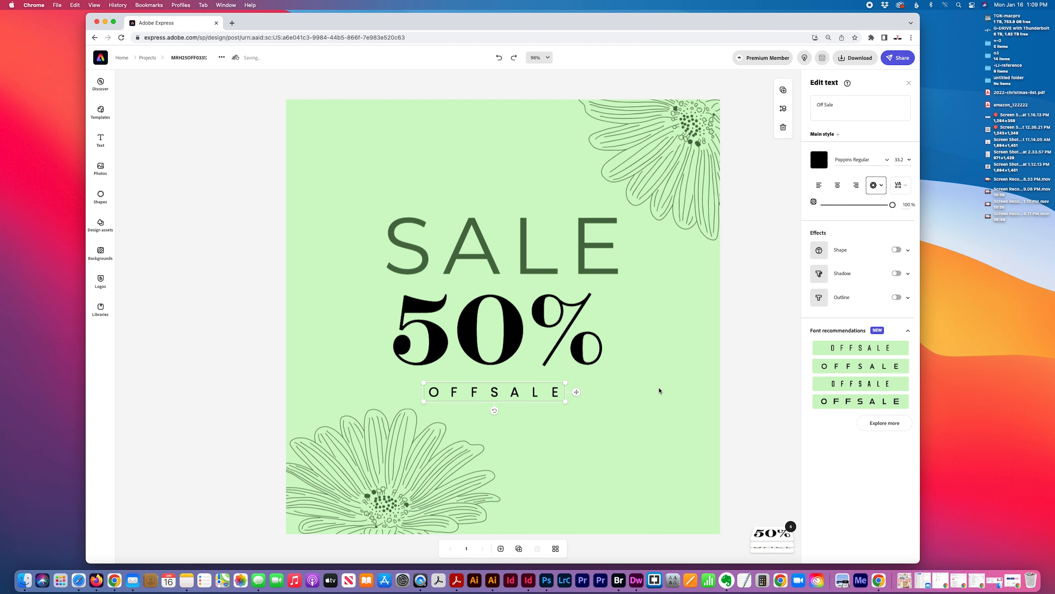
pyautogui.click(653, 366)
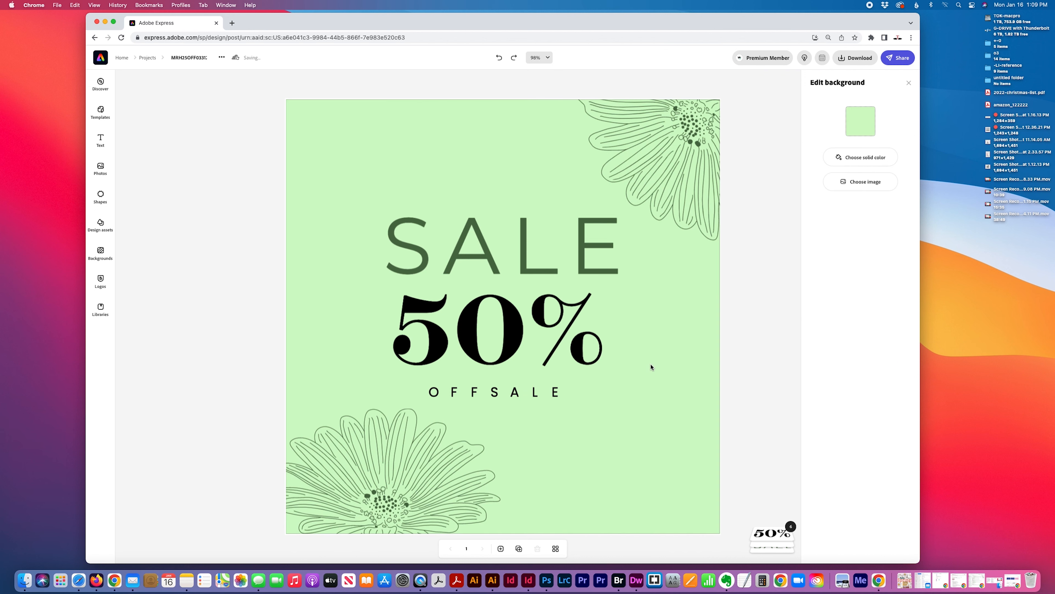
pyautogui.click(568, 401)
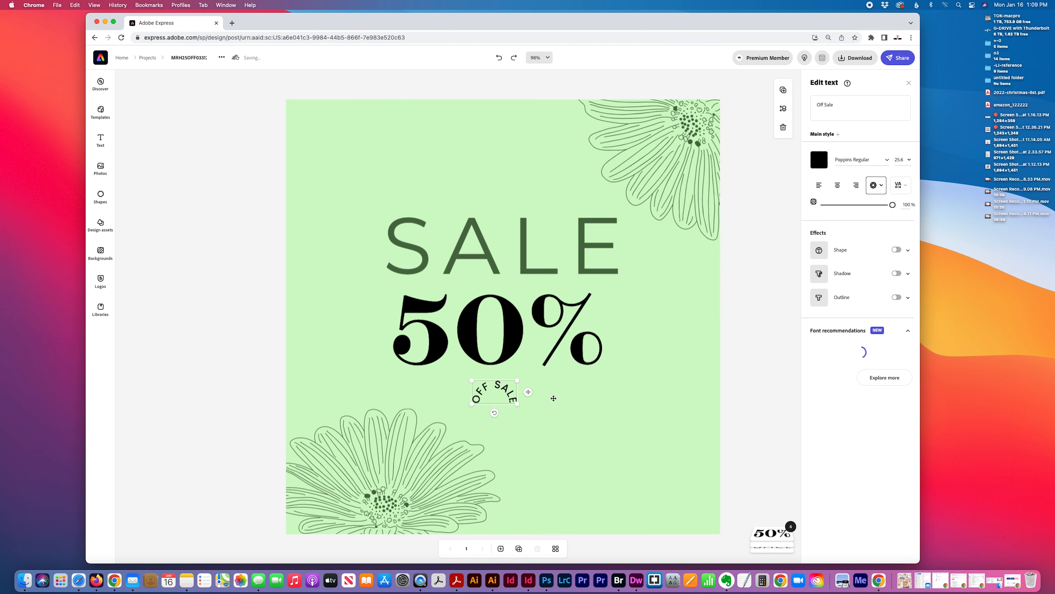
pyautogui.press('super+z')
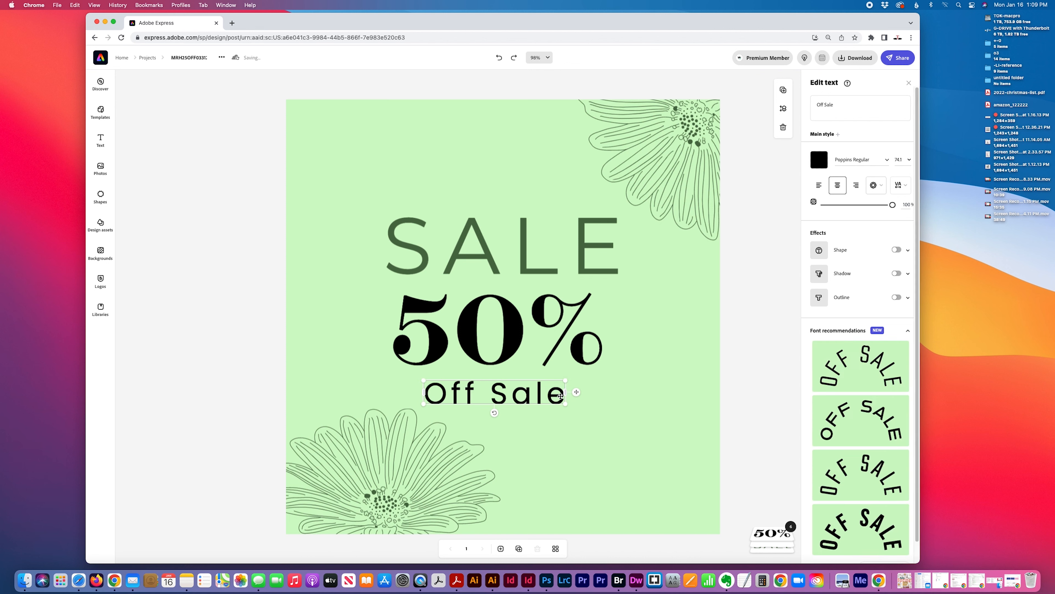
pyautogui.click(513, 405)
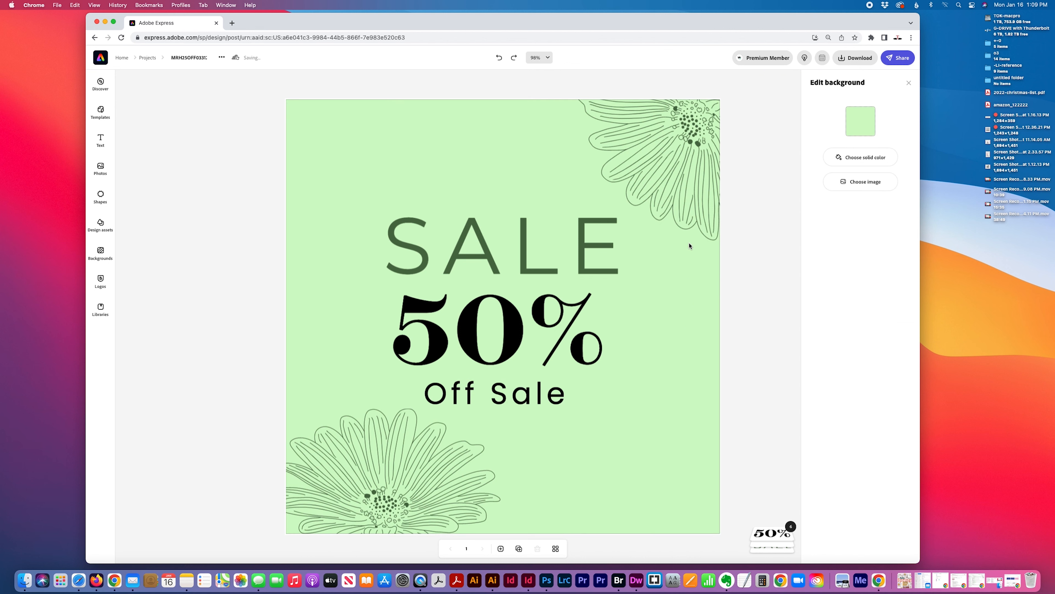
# - Enlarge "Off Sale" to about the width of the 50% text and place it just beneath it
pyautogui.click(560, 391)
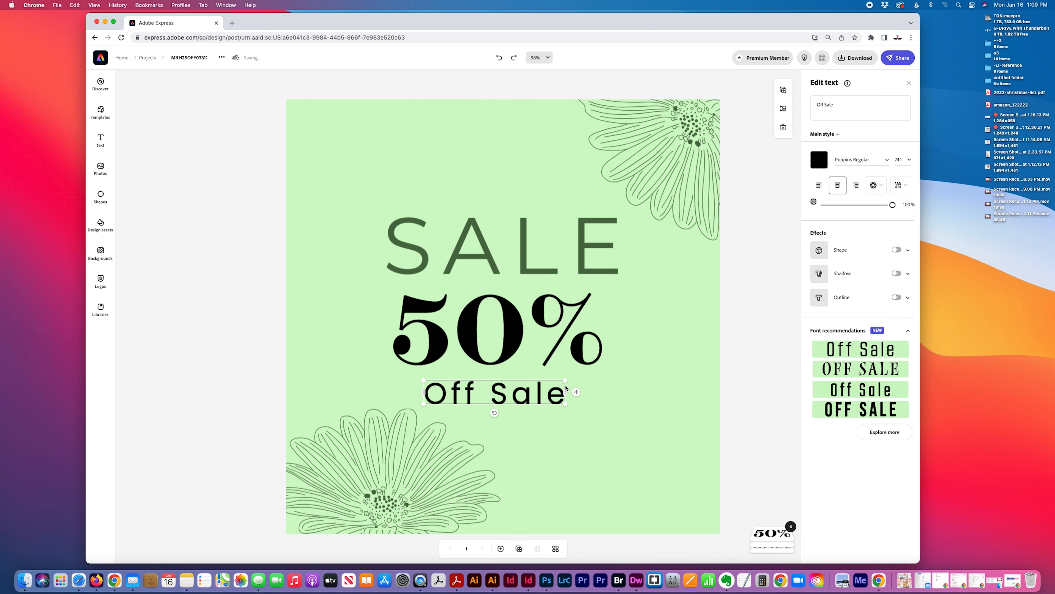
pyautogui.moveTo(565, 381); pyautogui.dragTo(602, 374)
pyautogui.moveTo(424, 374); pyautogui.dragTo(395, 360)
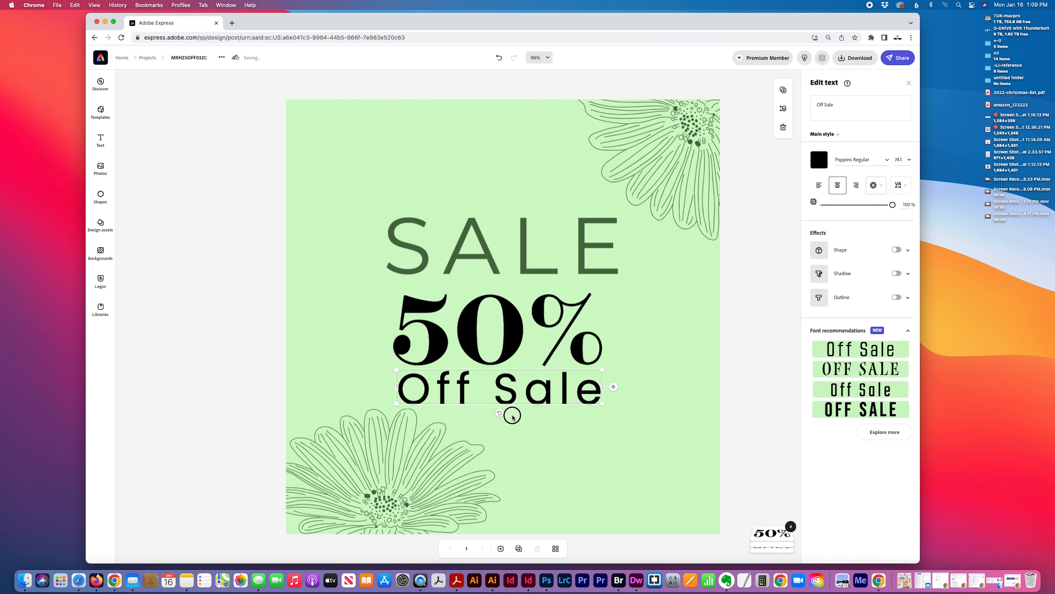
pyautogui.moveTo(513, 401); pyautogui.dragTo(511, 405)
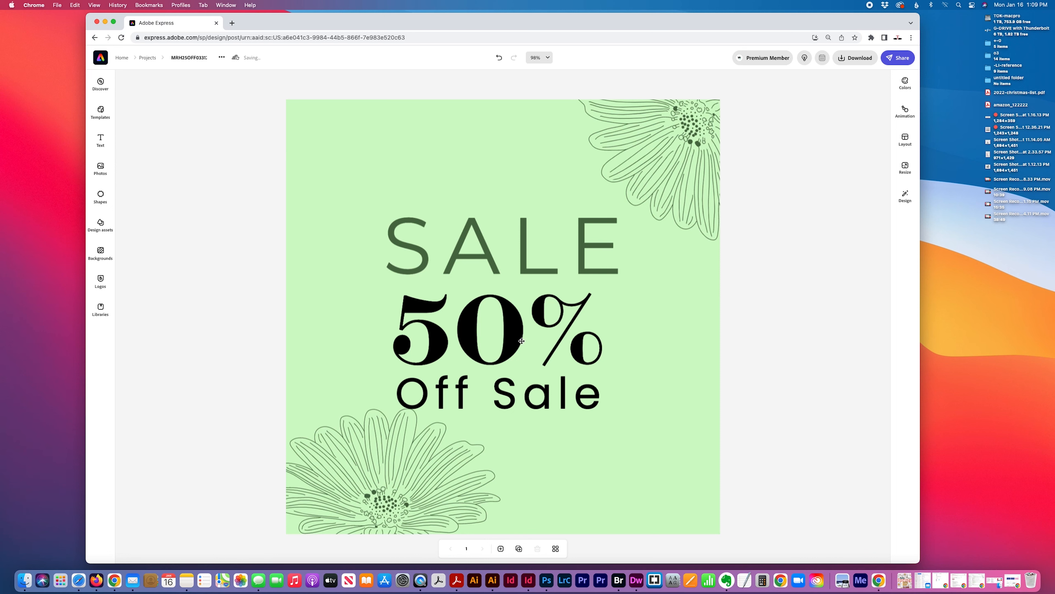
# - Move 50% up closer to SALE and shift "Off Sale" to align just below it
pyautogui.moveTo(522, 341); pyautogui.dragTo(524, 331)
pyautogui.click(565, 403)
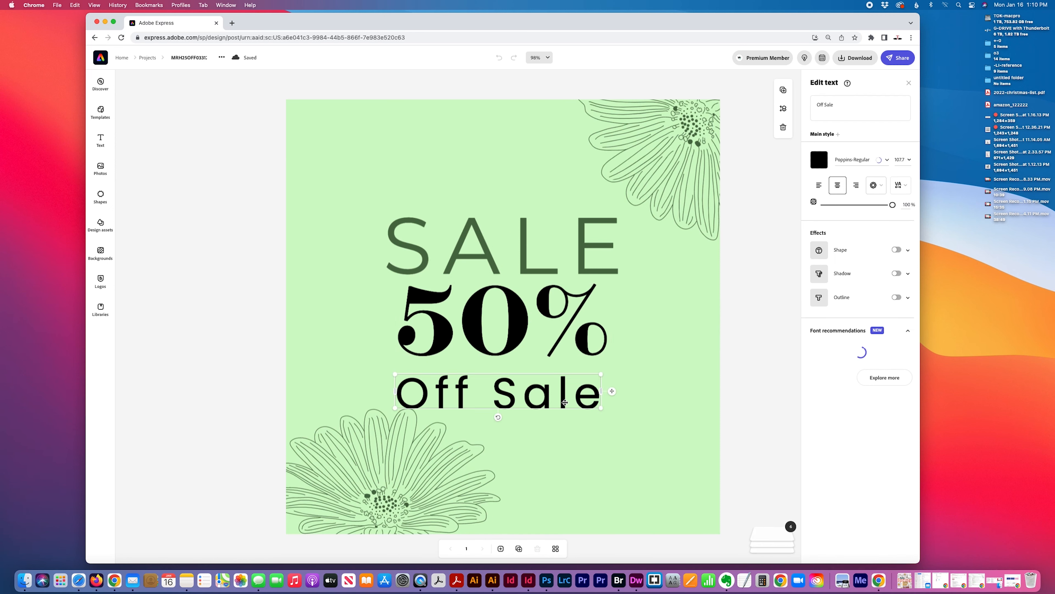
pyautogui.moveTo(565, 402)
pyautogui.mouseDown()
pyautogui.moveTo(565, 385)
pyautogui.moveTo(570, 397)
pyautogui.mouseUp()
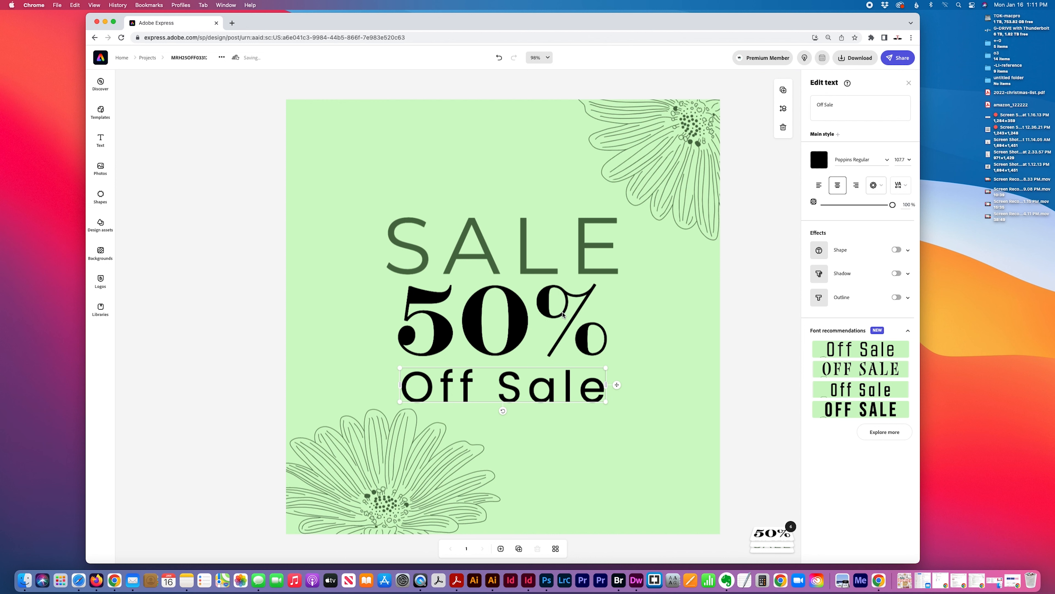
# - Colour the 50% text red #E42424 and enlarge it to about the width of SALE, centred beneath it
pyautogui.click(820, 161)
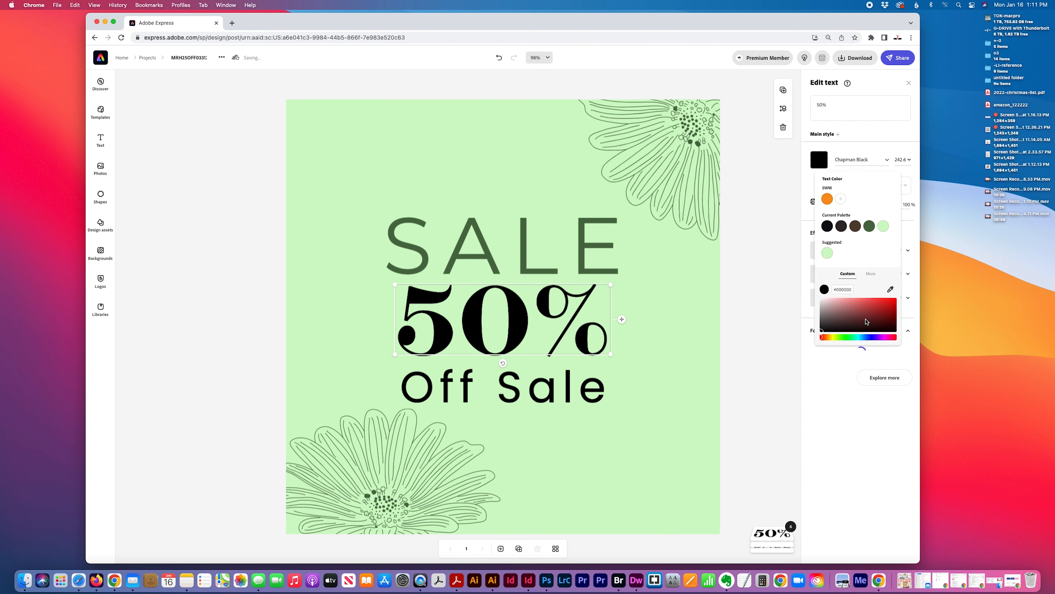
pyautogui.click(883, 302)
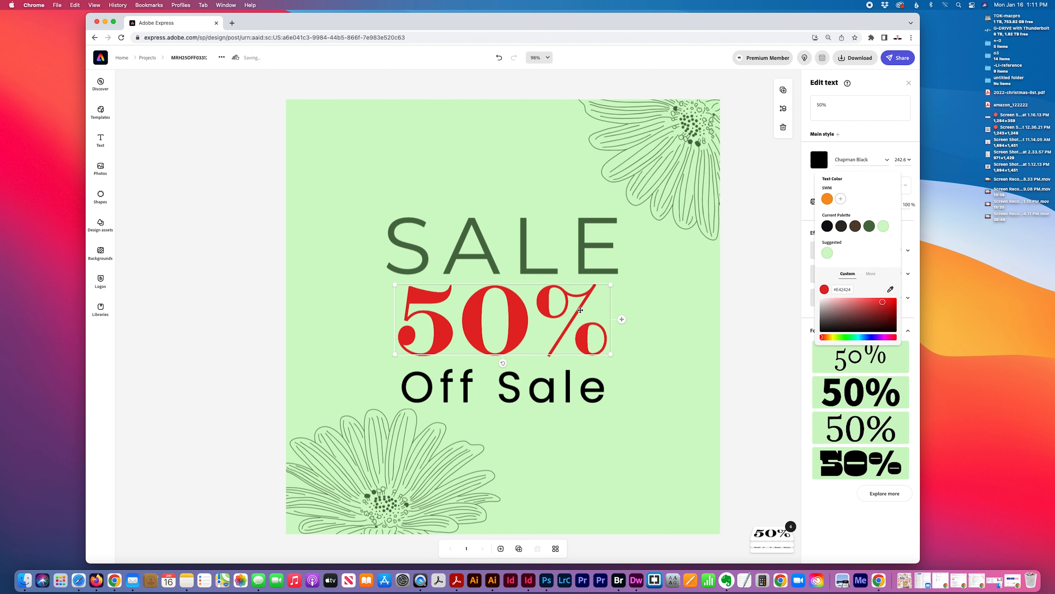
pyautogui.moveTo(614, 288); pyautogui.dragTo(640, 274)
pyautogui.moveTo(590, 317)
pyautogui.mouseDown()
pyautogui.moveTo(569, 327)
pyautogui.moveTo(577, 330)
pyautogui.mouseUp()
# - Search the design assets for "flower", add a black engraved rose and move it to the design's upper-left area
pyautogui.click(625, 145)
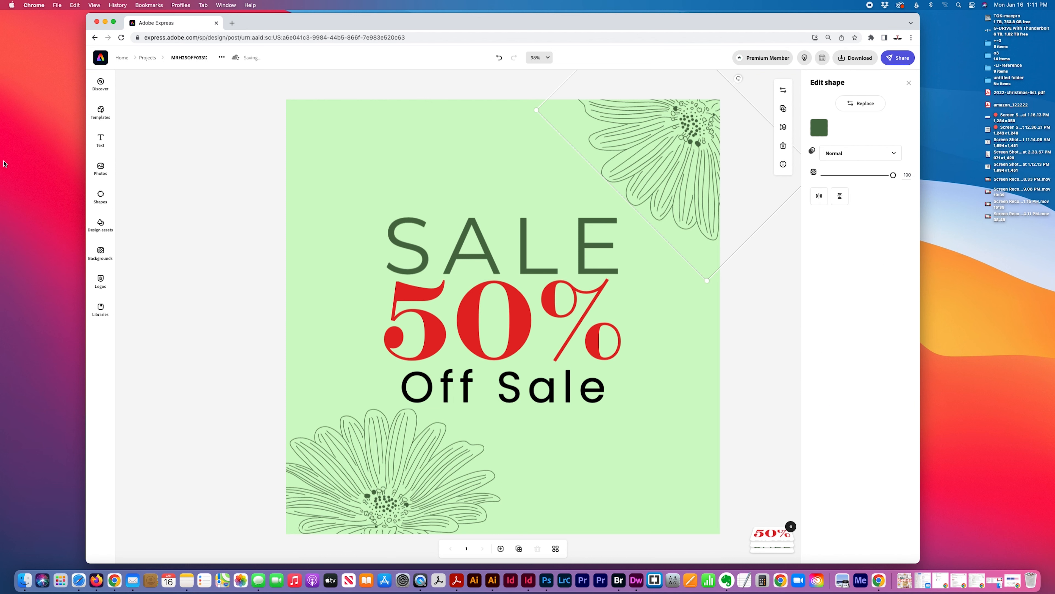
pyautogui.click(101, 224)
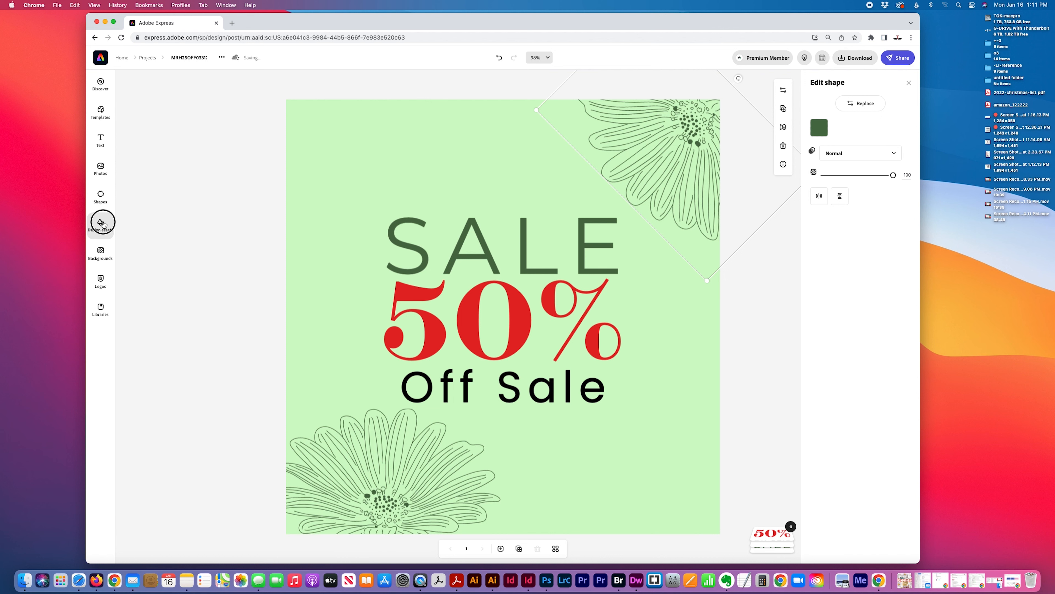
pyautogui.click(174, 104)
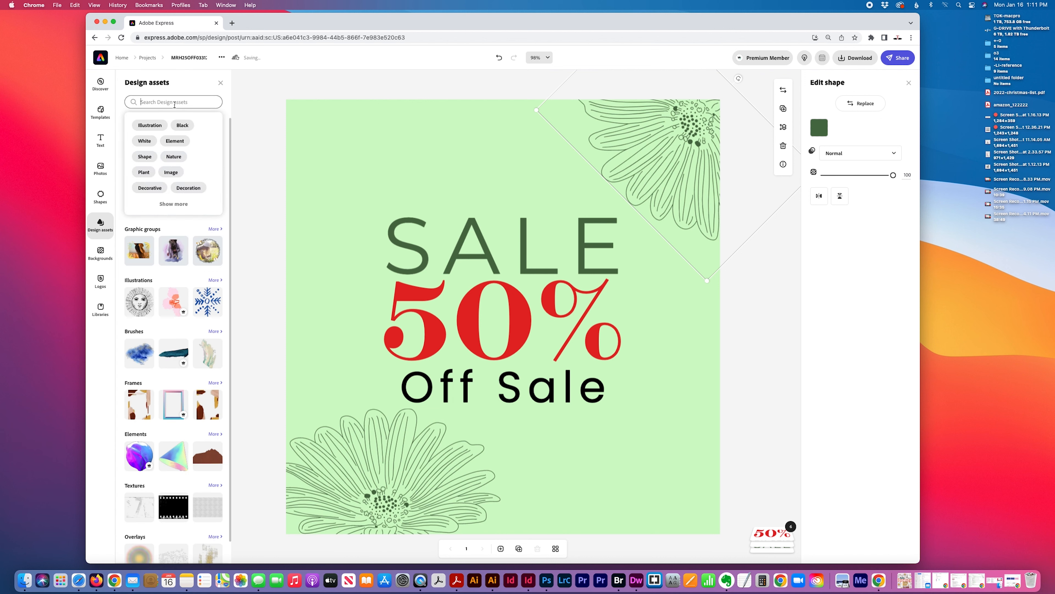
pyautogui.write('flower')
pyautogui.press('Return')
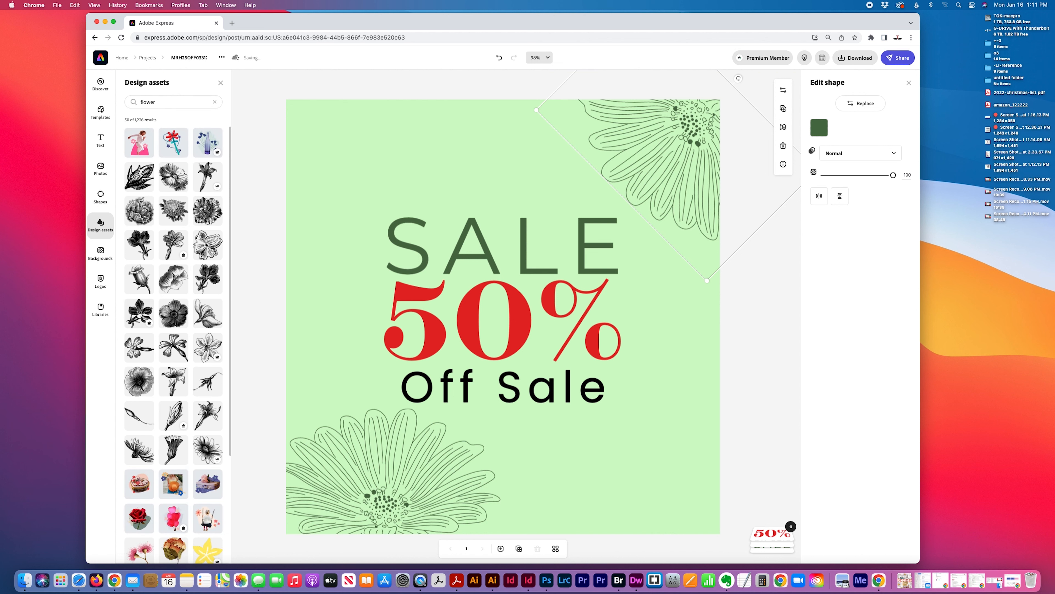
pyautogui.scroll(-15, 141, 320)
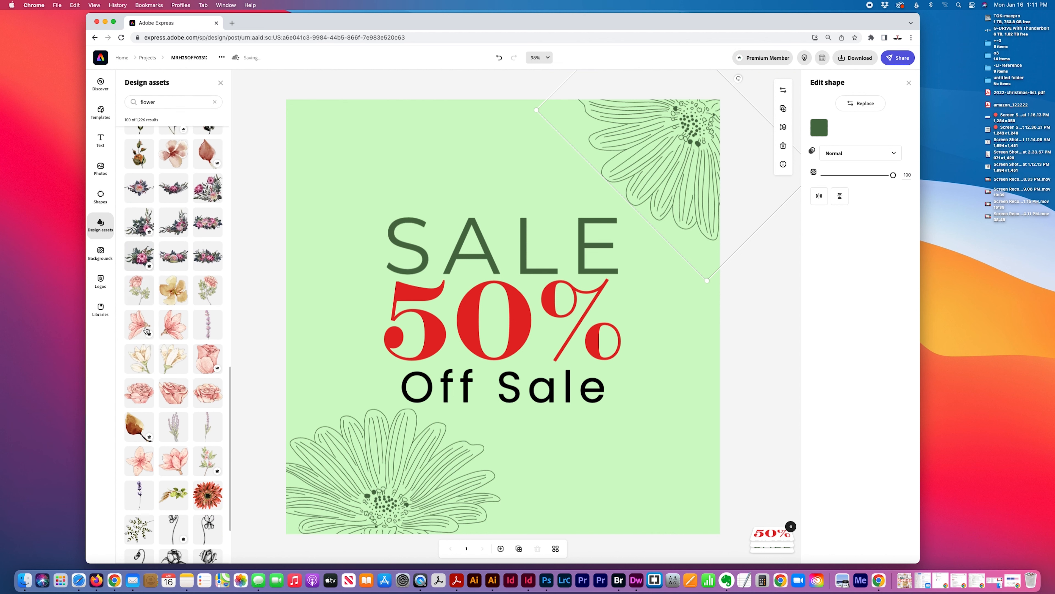
pyautogui.scroll(-8, 146, 330)
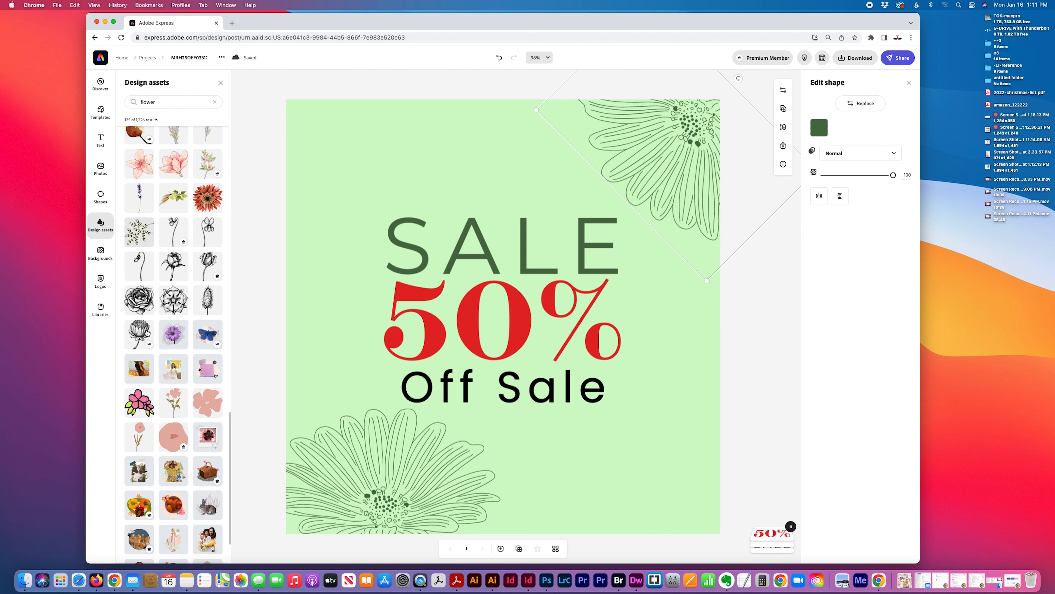
pyautogui.scroll(-2, 145, 299)
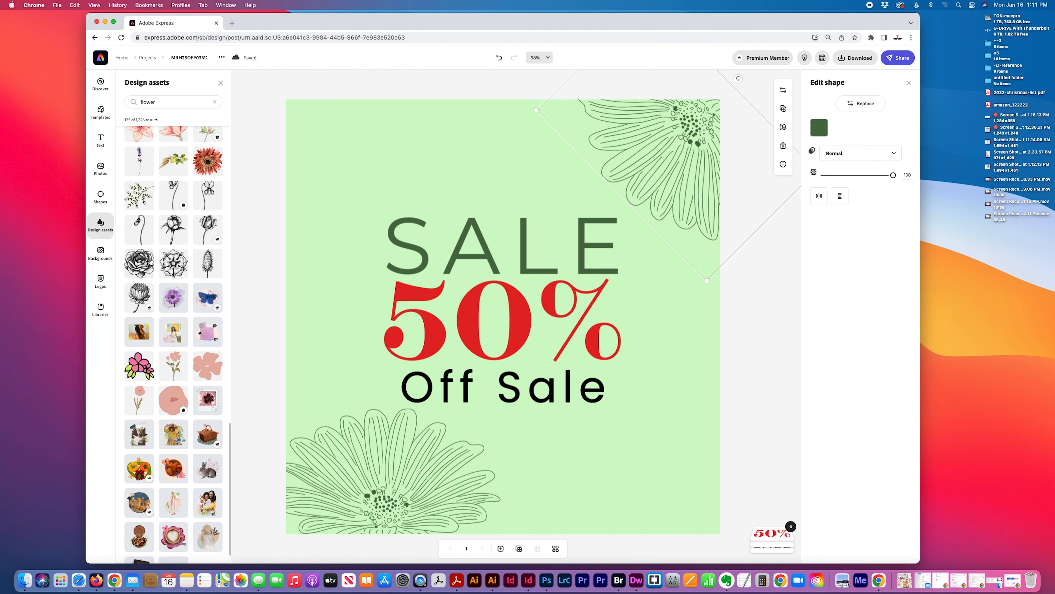
pyautogui.click(345, 157)
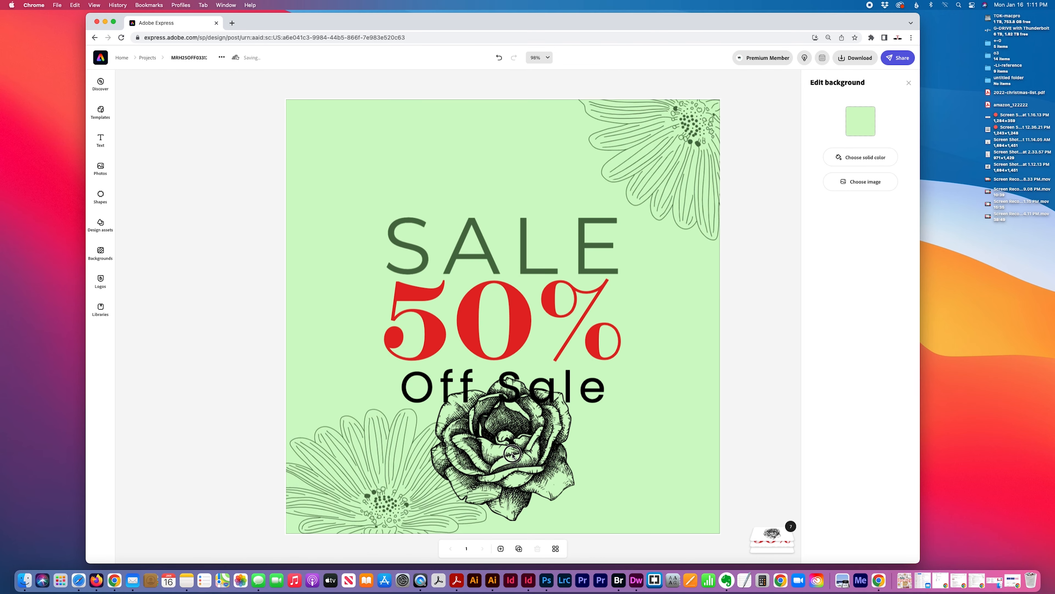
pyautogui.moveTo(511, 453); pyautogui.dragTo(393, 202)
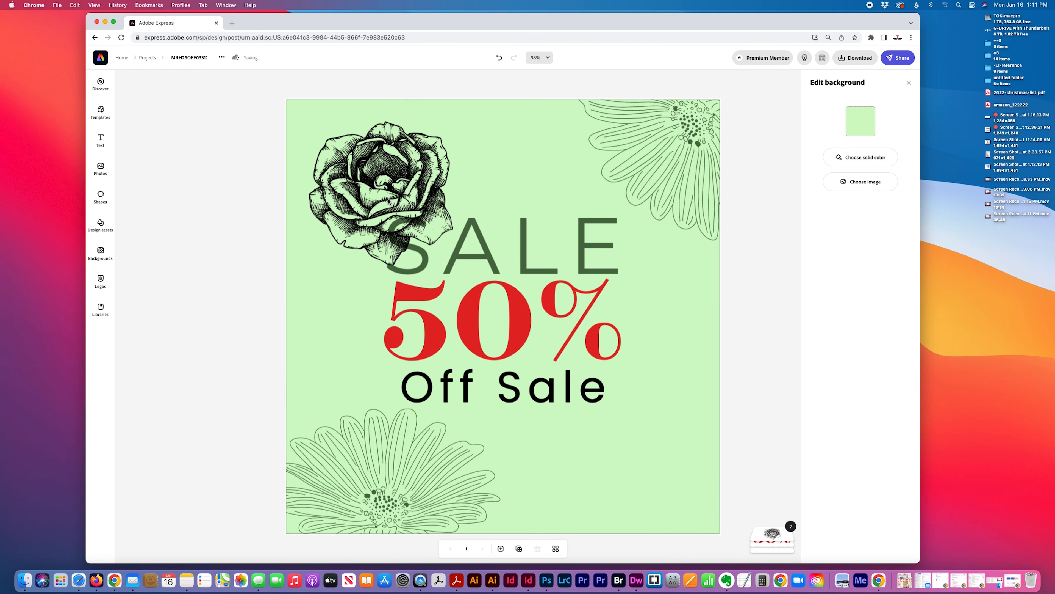
# - Delete the rose illustration and select the flower outline in the design's upper-right corner
pyautogui.click(382, 157)
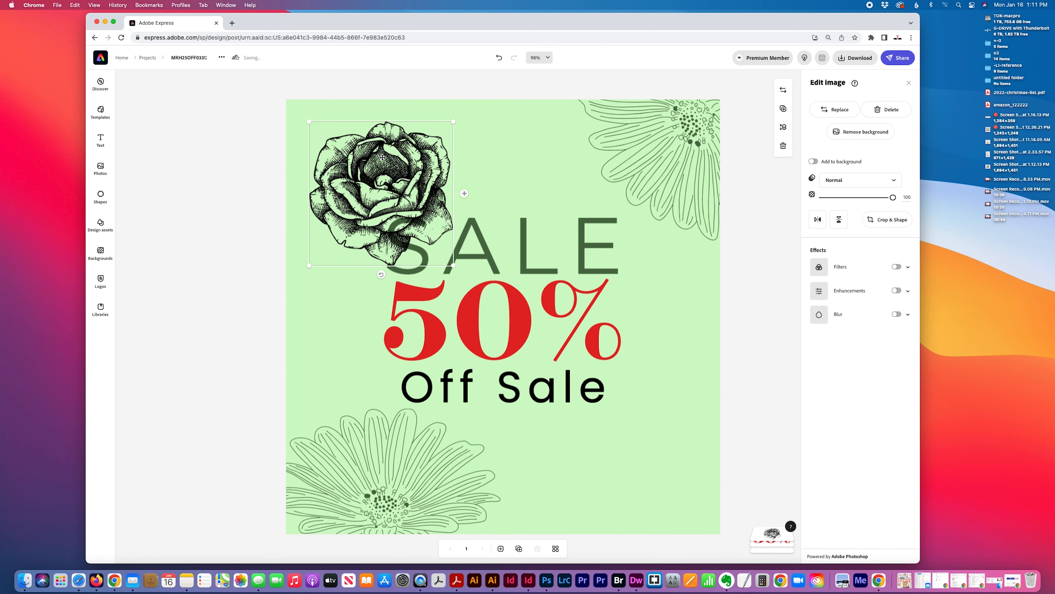
pyautogui.press('Delete')
pyautogui.click(656, 213)
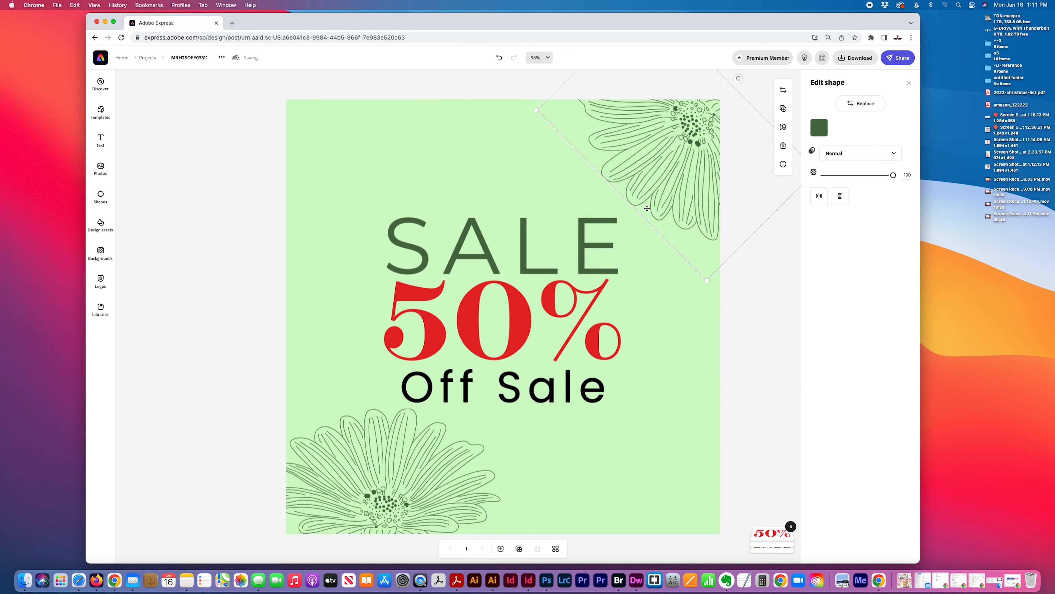
# - Duplicate the upper-right flower outline, then move and rotate the copy so it stands upright above SALE
pyautogui.press('super+d')
pyautogui.moveTo(647, 187); pyautogui.dragTo(382, 282)
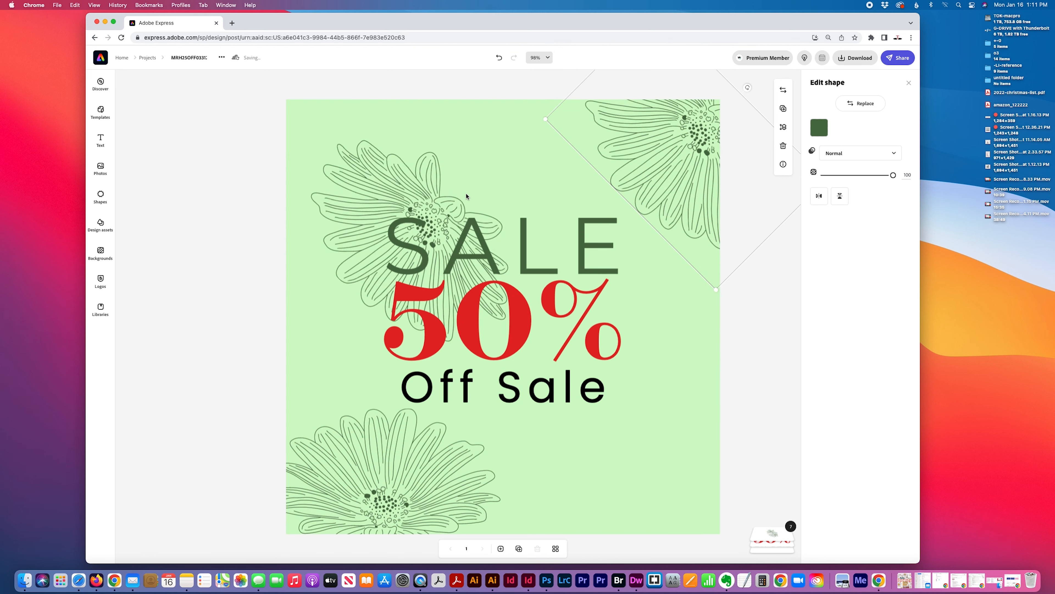
pyautogui.moveTo(472, 175); pyautogui.dragTo(501, 127)
# - Shift Off Sale, 50% and SALE slightly down and move the copied flower up to clear the SALE text
pyautogui.click(521, 326)
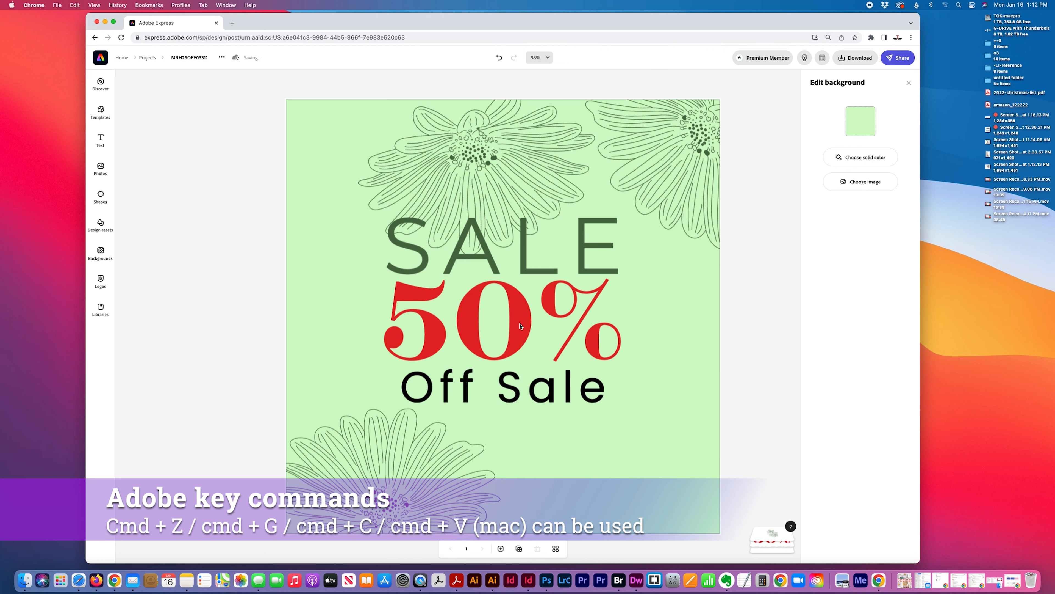
pyautogui.moveTo(519, 398); pyautogui.dragTo(519, 414)
pyautogui.moveTo(505, 362); pyautogui.dragTo(504, 377)
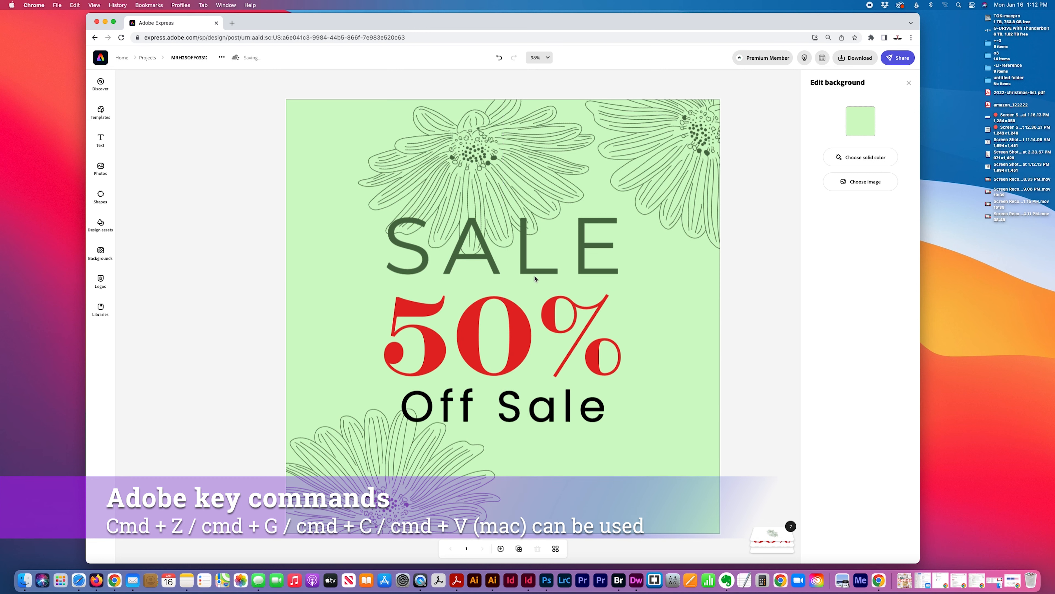
pyautogui.moveTo(535, 279); pyautogui.dragTo(534, 282)
pyautogui.moveTo(495, 171); pyautogui.dragTo(488, 141)
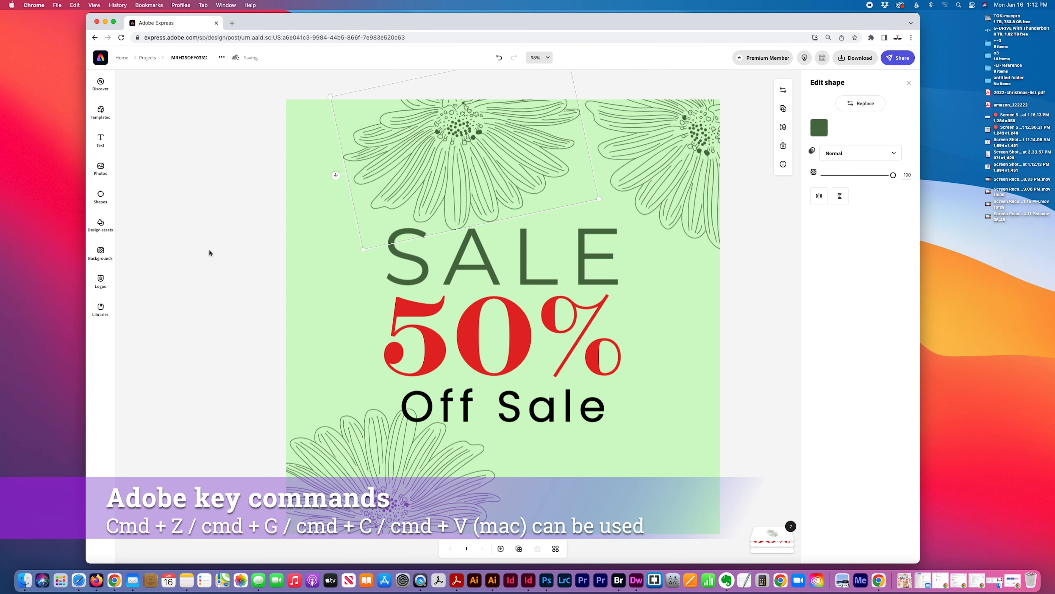
pyautogui.click(180, 58)
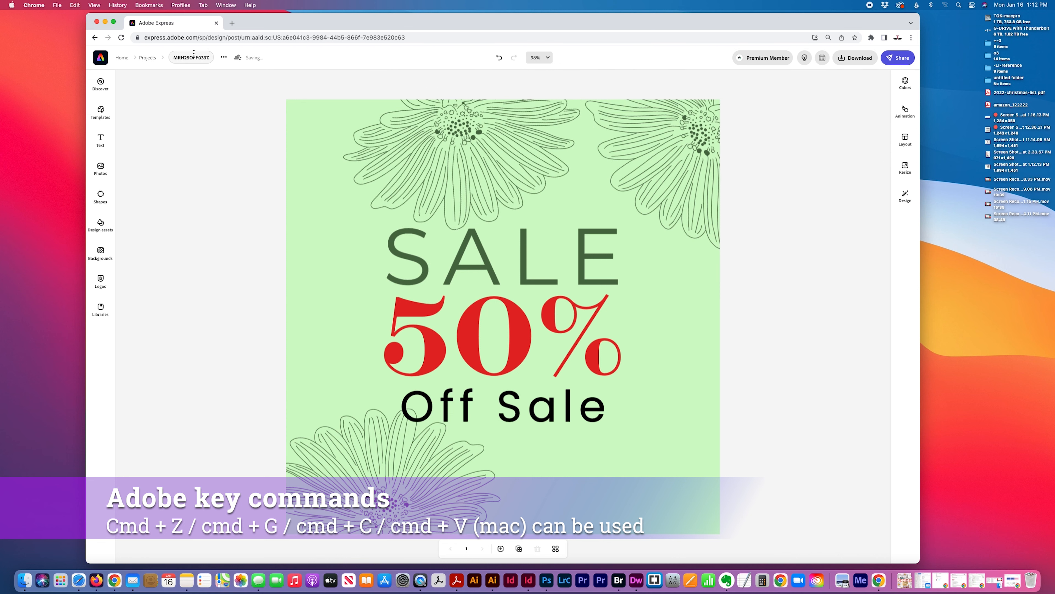
pyautogui.moveTo(194, 53); pyautogui.dragTo(181, 62)
pyautogui.press('super+a')
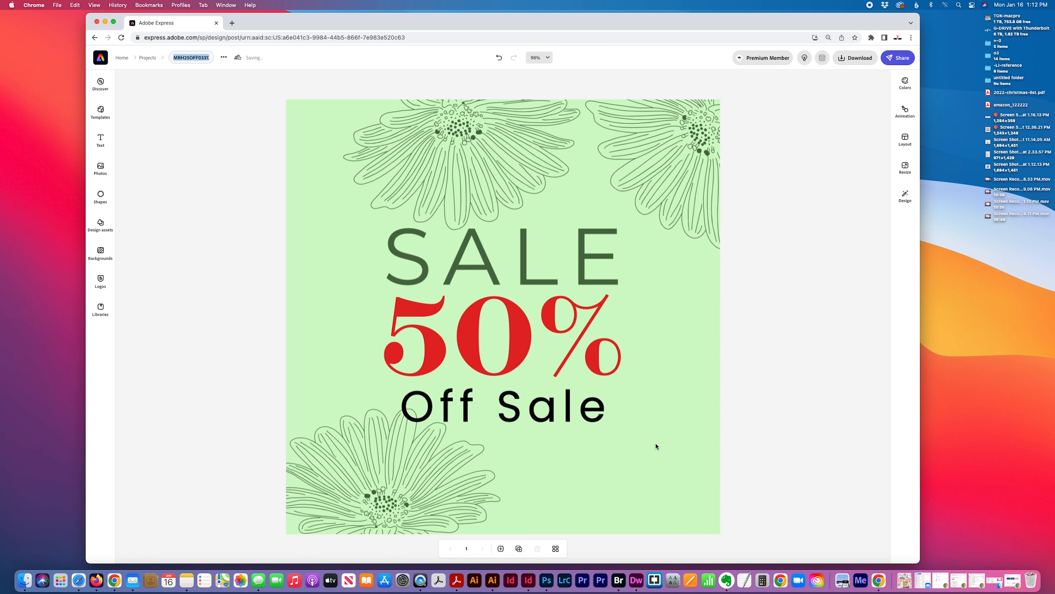
pyautogui.press('Return')
pyautogui.click(513, 426)
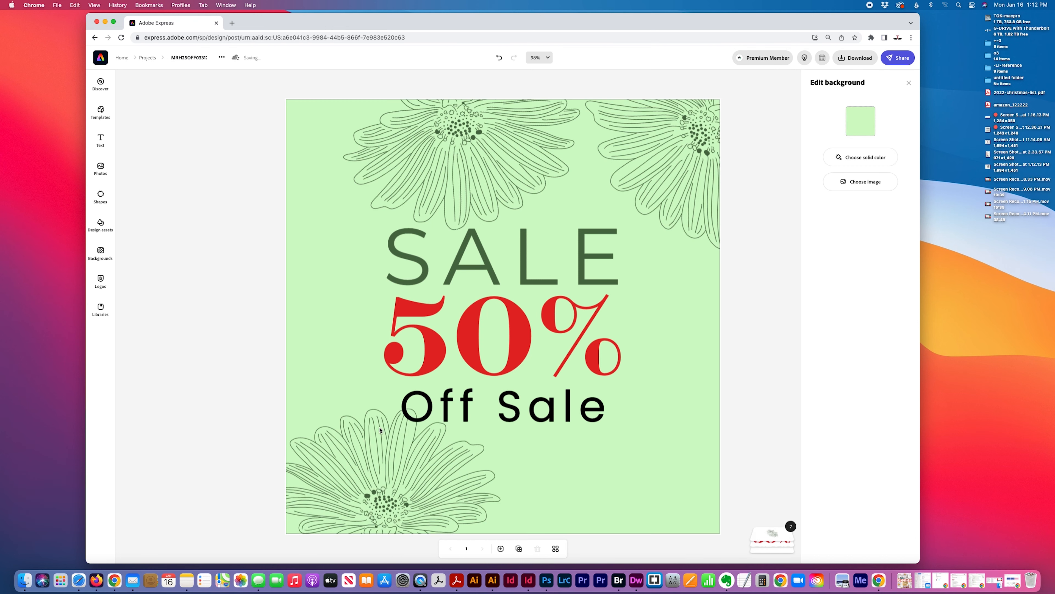
pyautogui.click(909, 82)
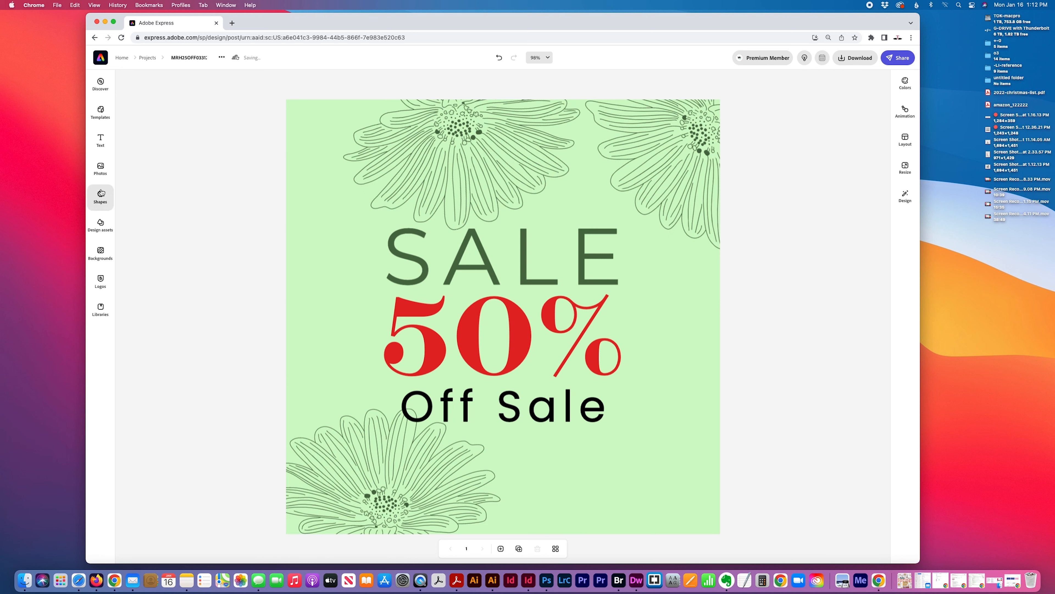
# - Add a text reading "Good until 3-31-23" below Off Sale and shrink it to about size 62.7 on two lines
pyautogui.click(100, 140)
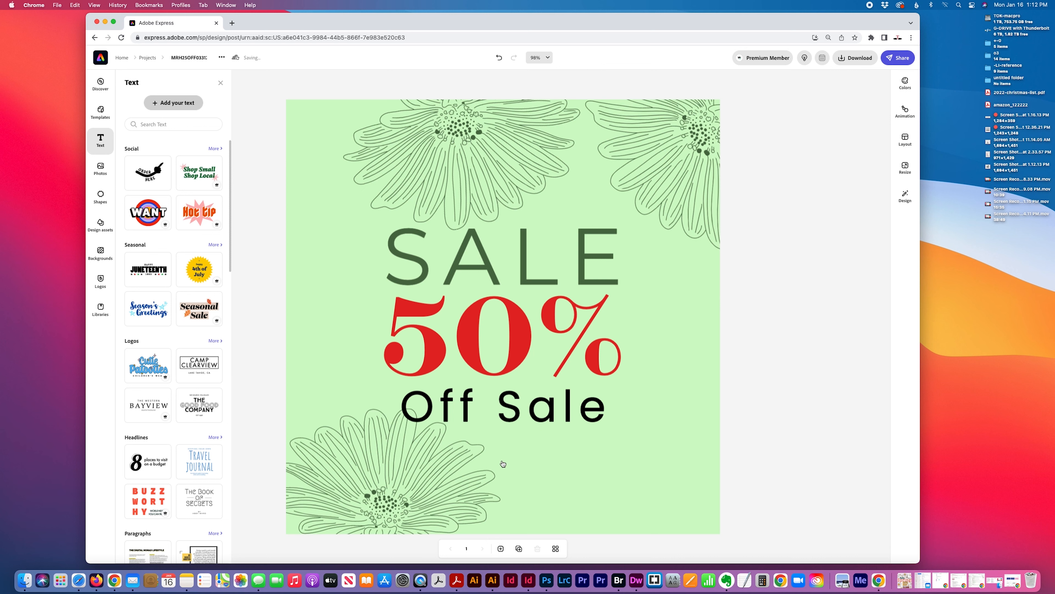
pyautogui.moveTo(509, 466); pyautogui.dragTo(508, 466)
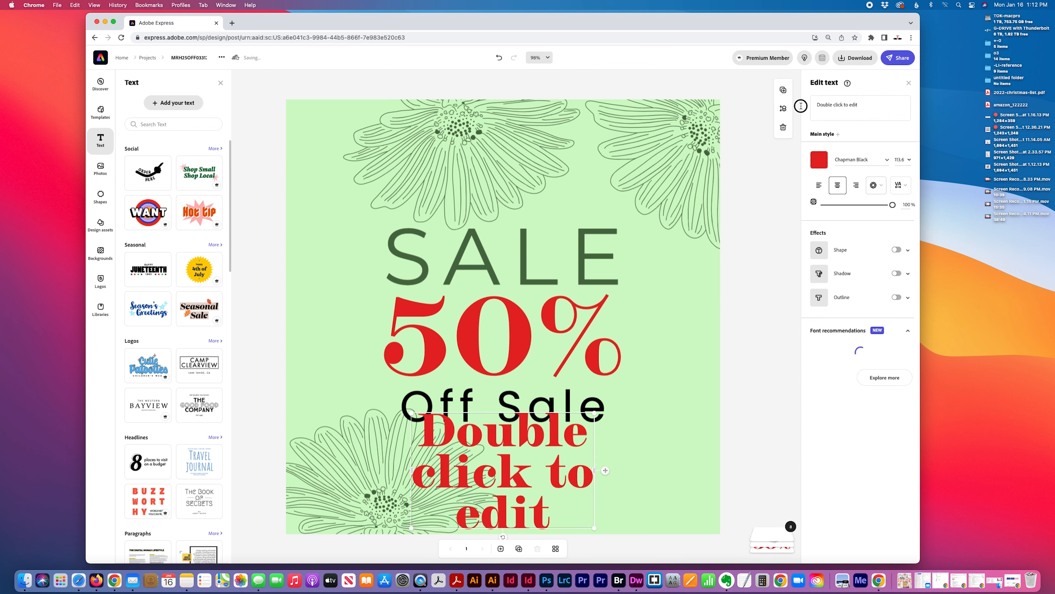
pyautogui.click(847, 105)
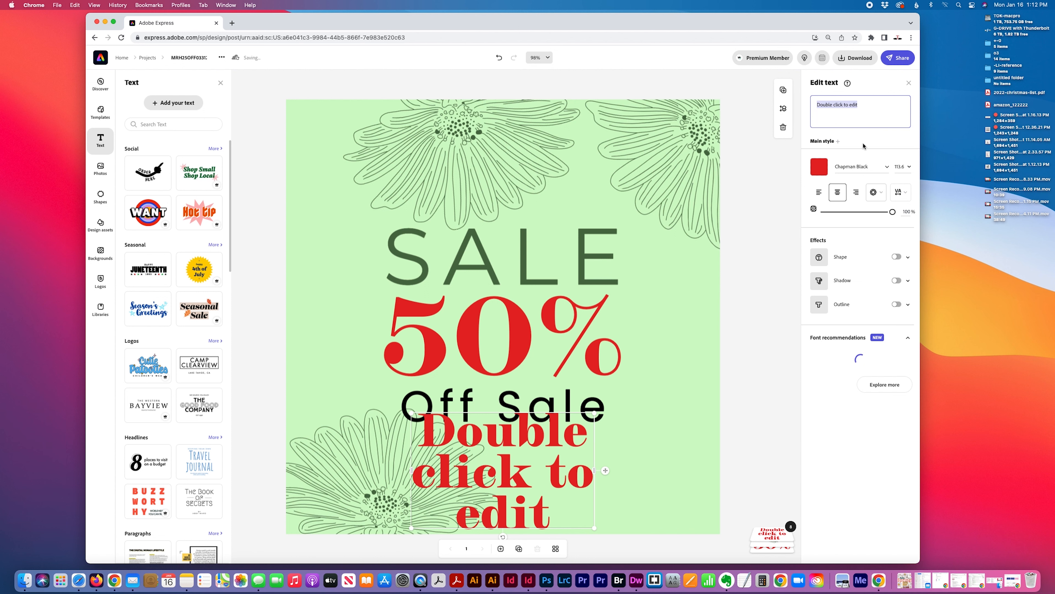
pyautogui.write('Good un')
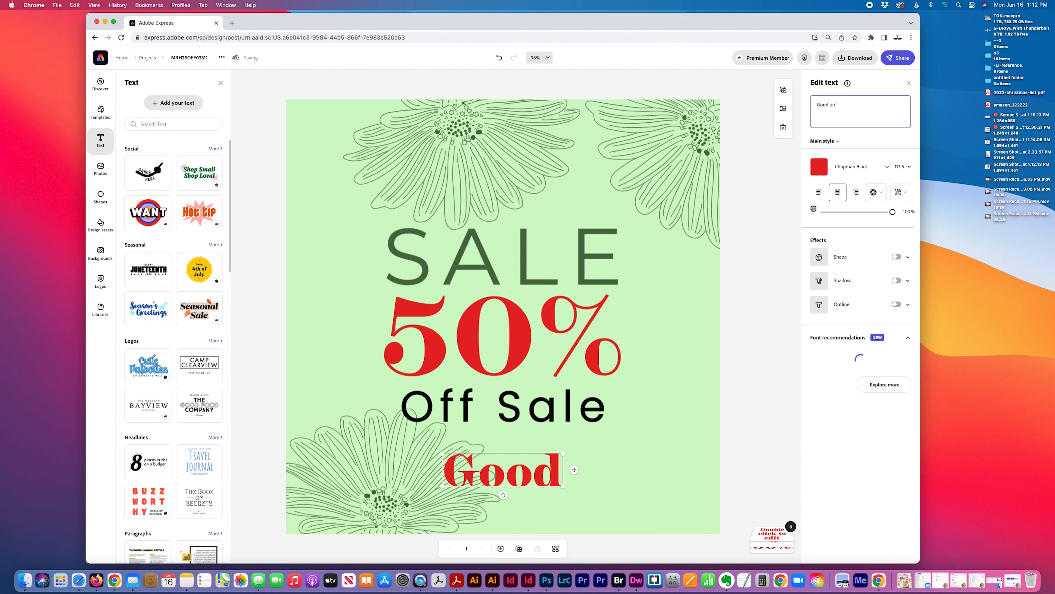
pyautogui.write('til 3+')
pyautogui.press('BackSpace')
pyautogui.write('-31-')
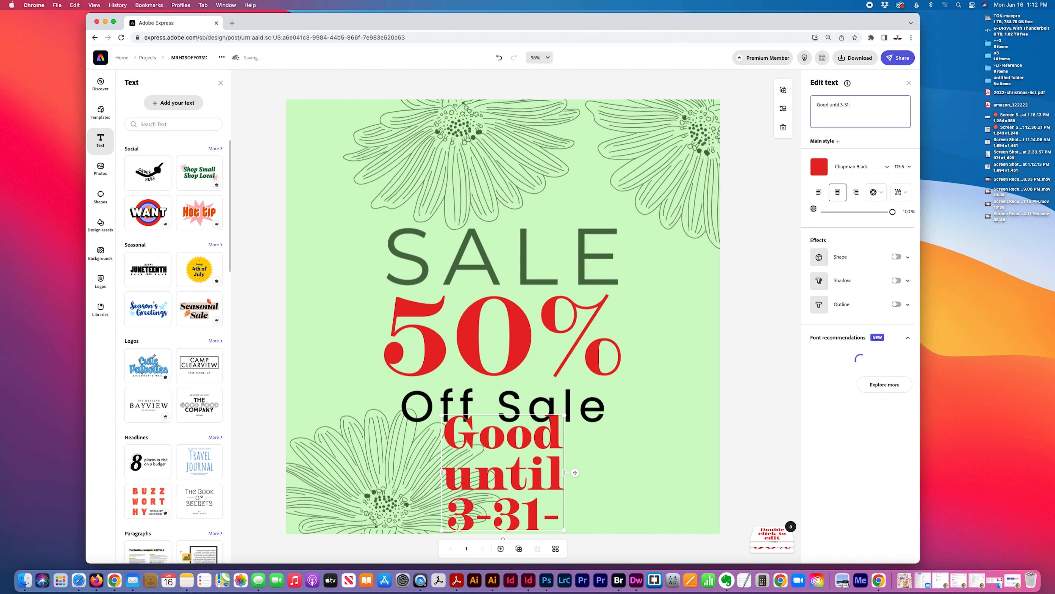
pyautogui.write('23')
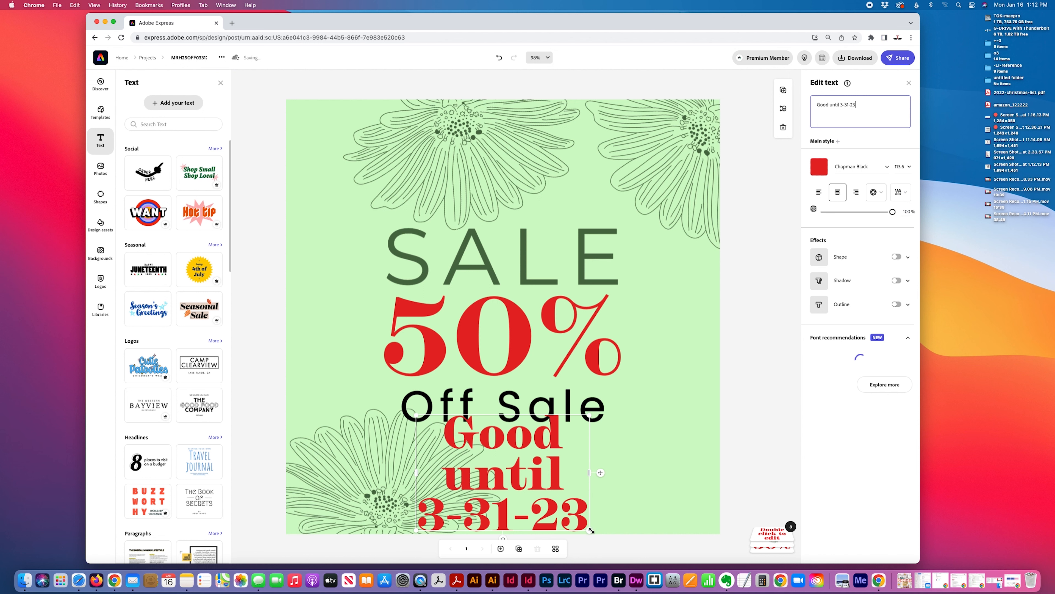
pyautogui.moveTo(590, 531); pyautogui.dragTo(683, 449)
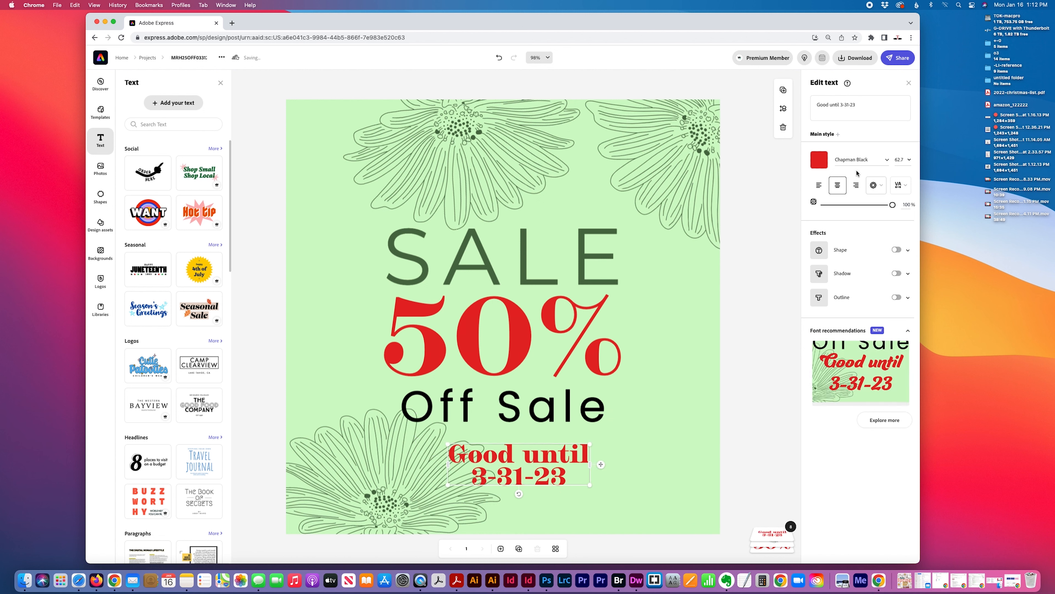
# - Colour the "Good until 3-31-23" text white and move it up just beneath Off Sale
pyautogui.click(819, 160)
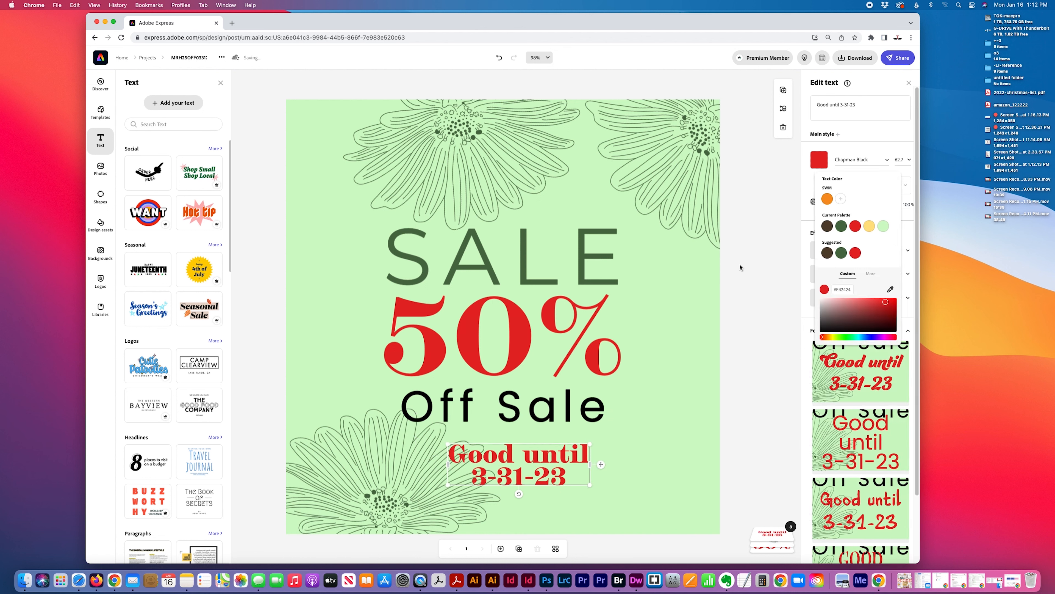
pyautogui.click(827, 253)
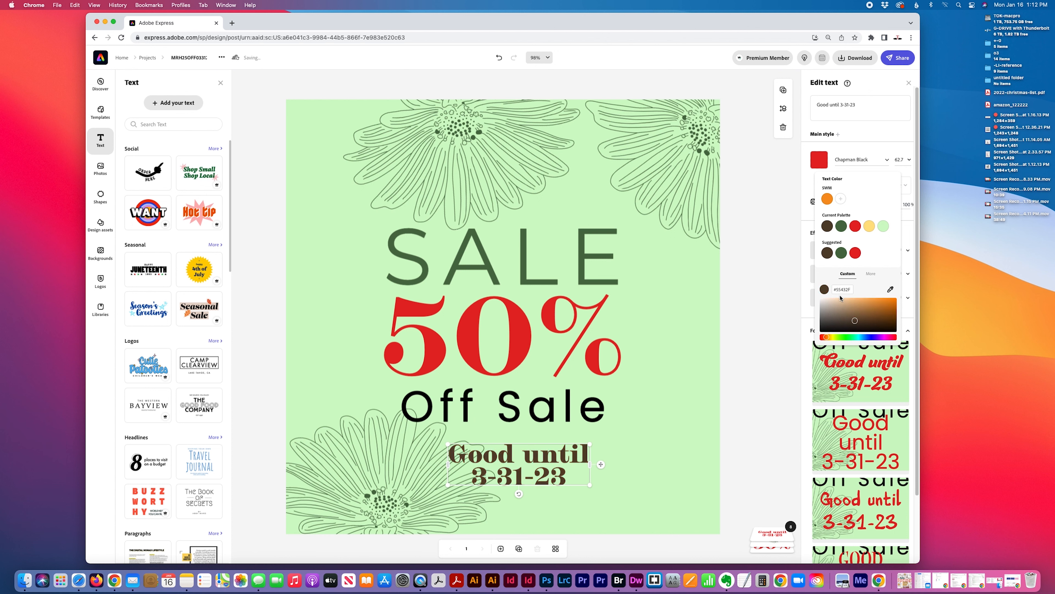
pyautogui.click(869, 276)
pyautogui.click(830, 292)
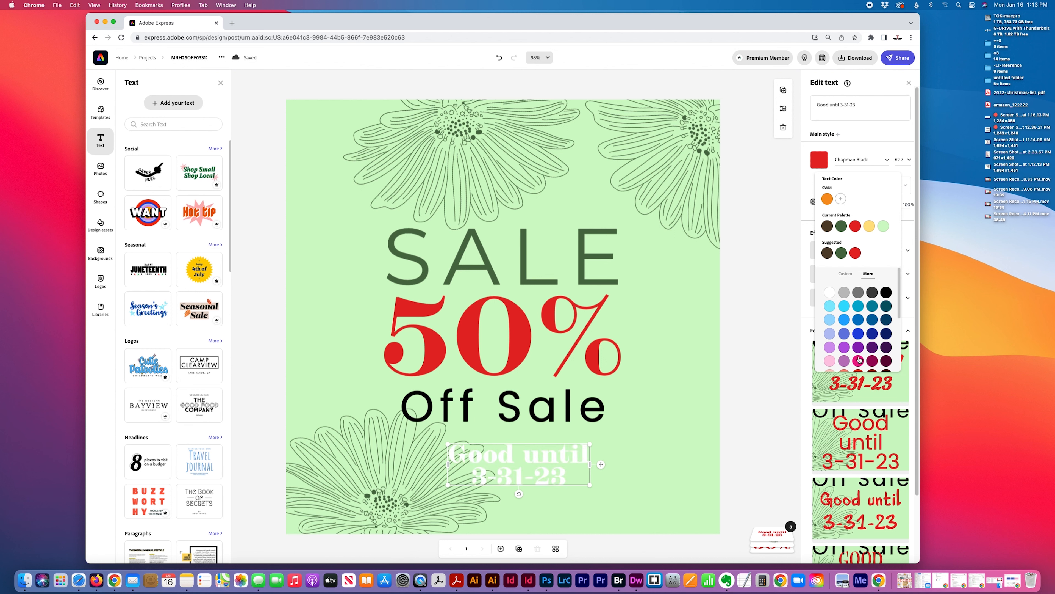
pyautogui.scroll(-5, 859, 360)
pyautogui.moveTo(535, 454); pyautogui.dragTo(551, 443)
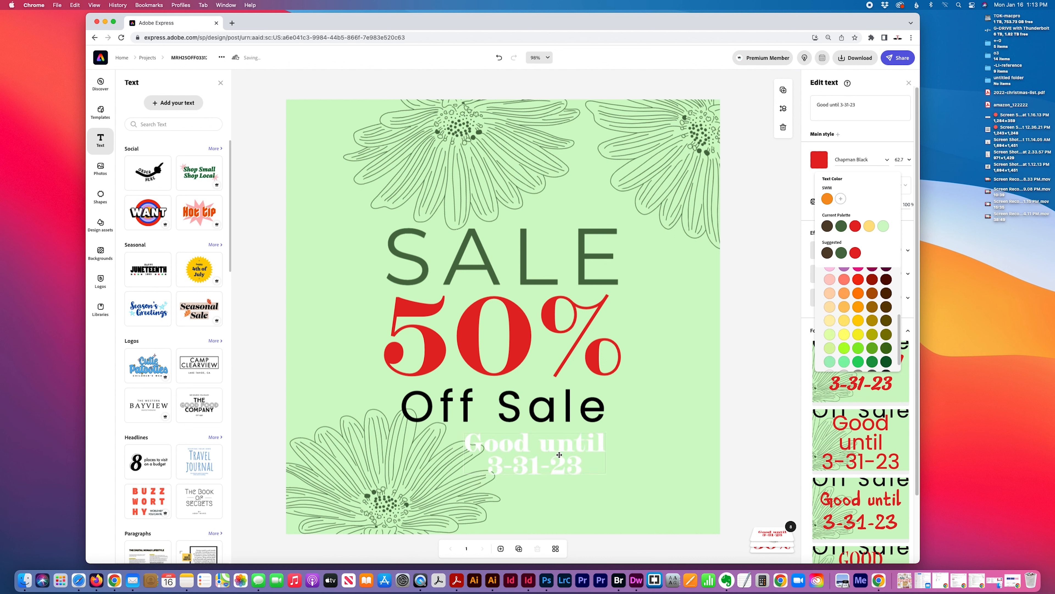
# - Browse the full font recommendations and try the blocky all-caps style with filled boxes on the date text
pyautogui.scroll(-3, 867, 441)
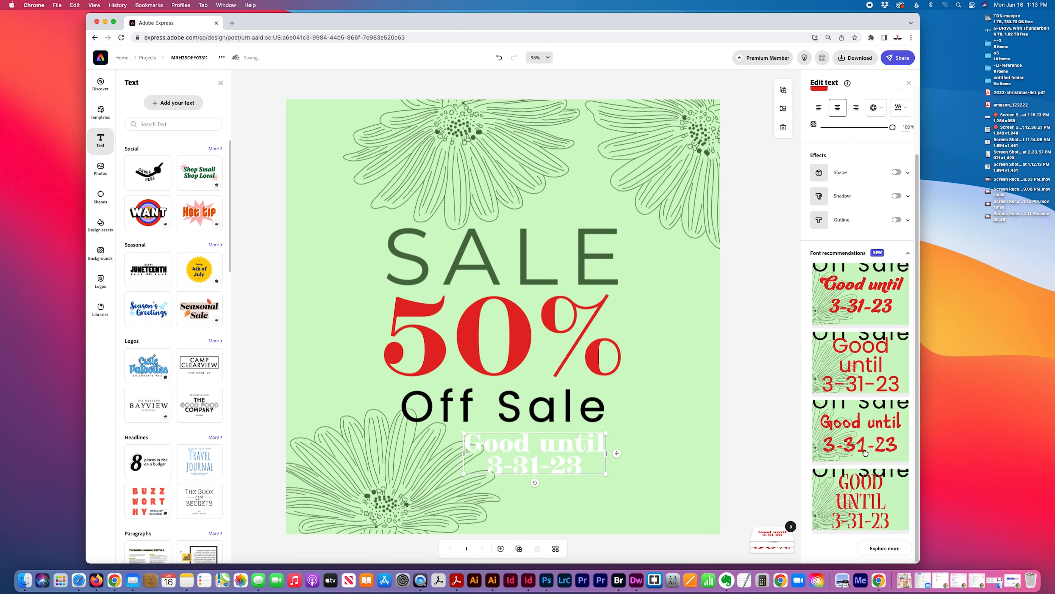
pyautogui.scroll(3, 868, 501)
pyautogui.scroll(-3, 868, 494)
pyautogui.click(885, 548)
pyautogui.click(889, 462)
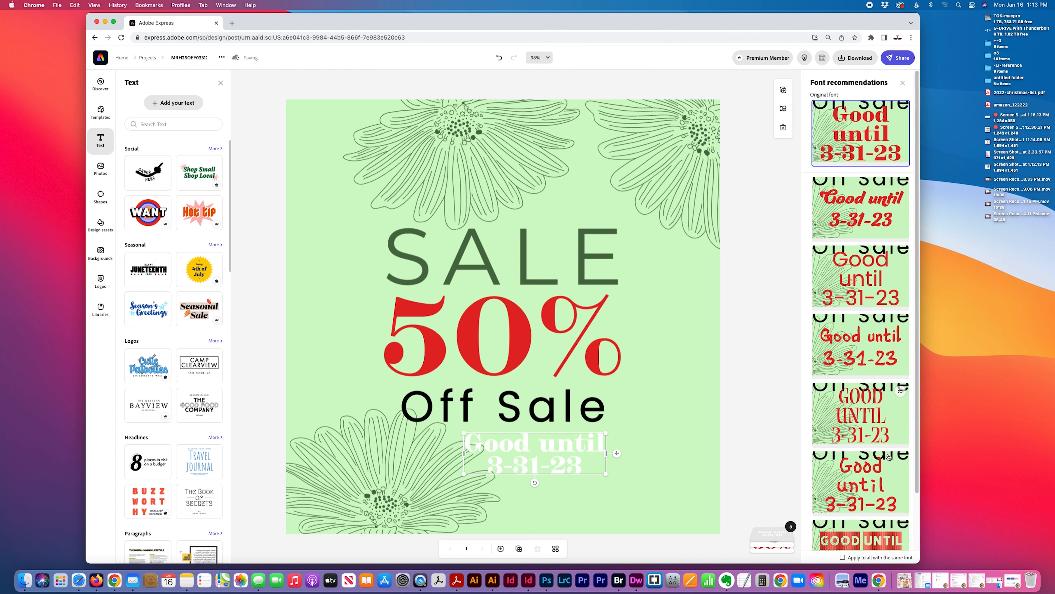
pyautogui.scroll(-3, 874, 457)
pyautogui.click(875, 457)
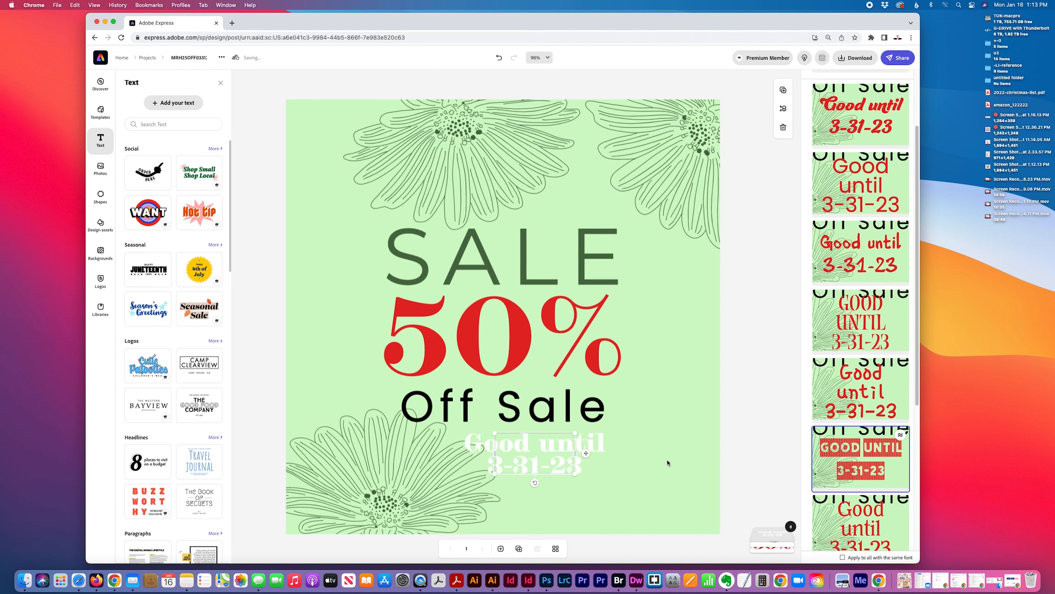
# - Resize the date text so it fits on one line at about size 52.4 and apply the recommended Poppins Regular font
pyautogui.moveTo(438, 441); pyautogui.dragTo(442, 453)
pyautogui.moveTo(493, 479); pyautogui.dragTo(648, 465)
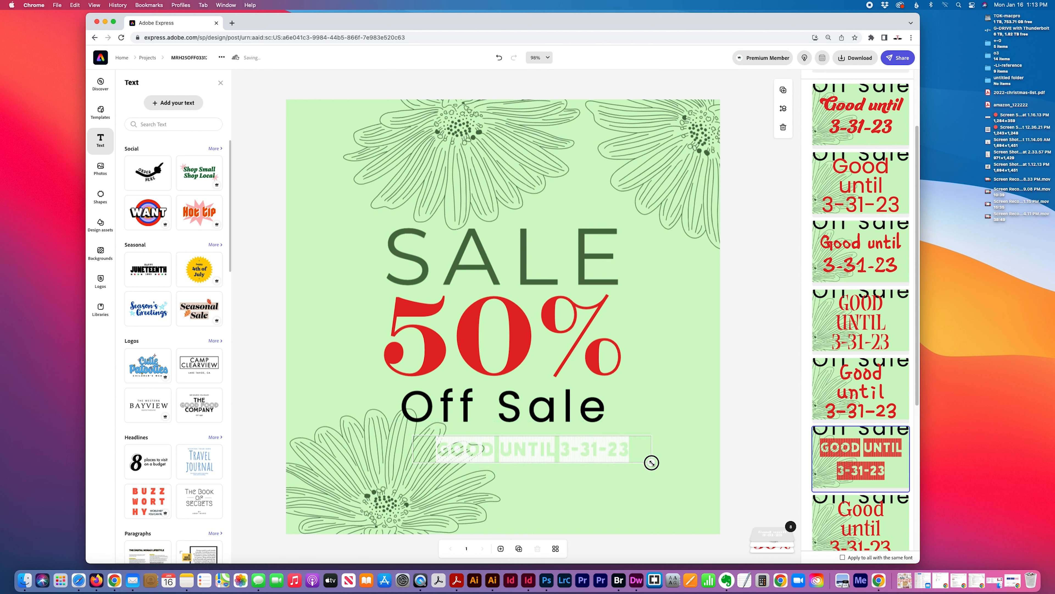
pyautogui.scroll(3, 893, 430)
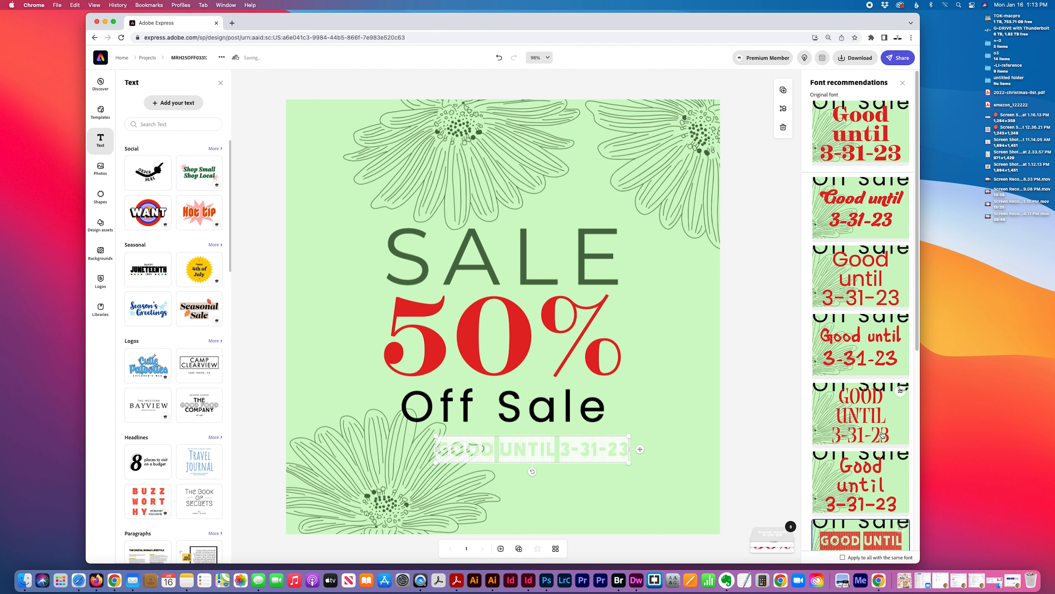
pyautogui.click(887, 285)
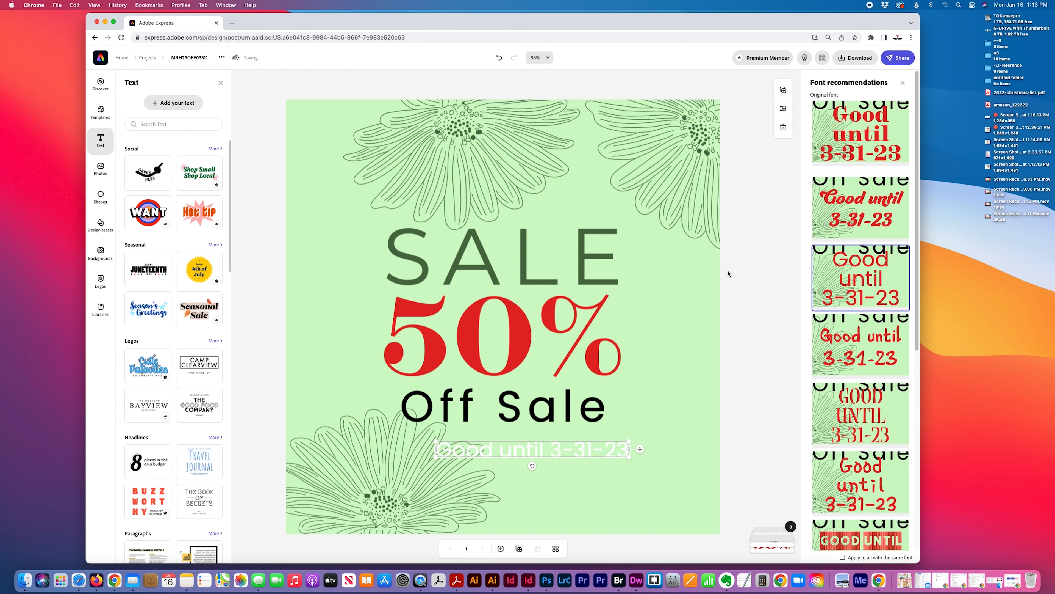
pyautogui.click(903, 83)
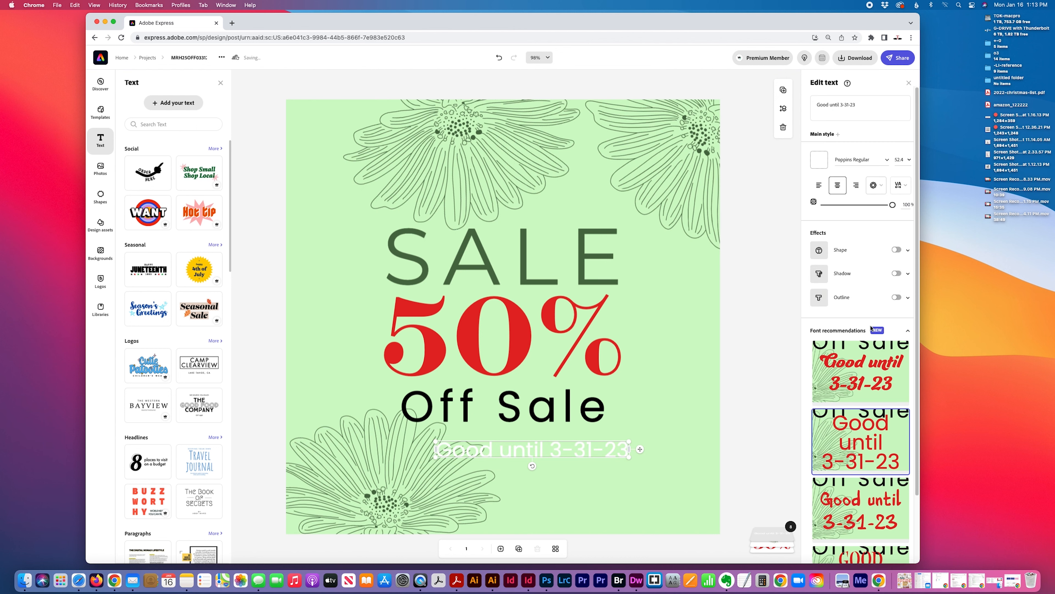
# - Add a Shape effect behind the date text, coloured red #E42424 from the current palette, with its size set to 36
pyautogui.click(838, 250)
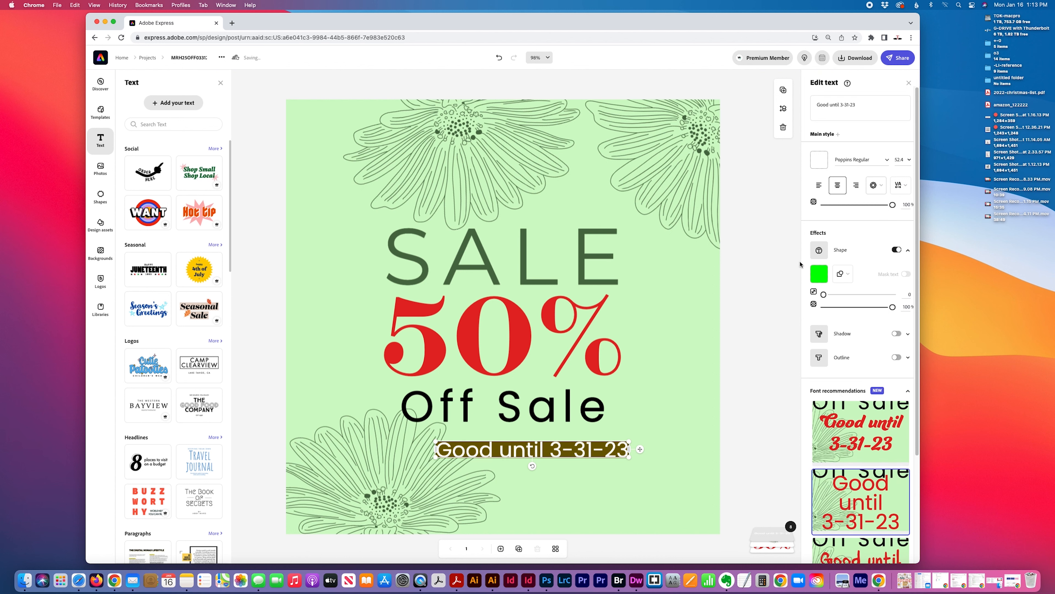
pyautogui.click(819, 274)
pyautogui.click(856, 340)
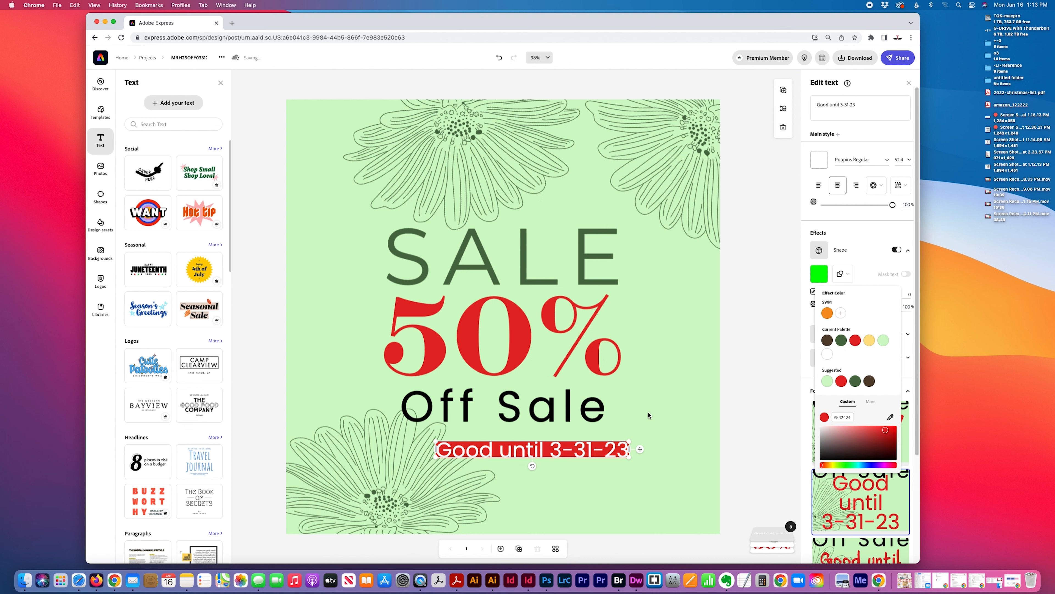
pyautogui.click(878, 280)
pyautogui.moveTo(824, 294); pyautogui.dragTo(906, 307)
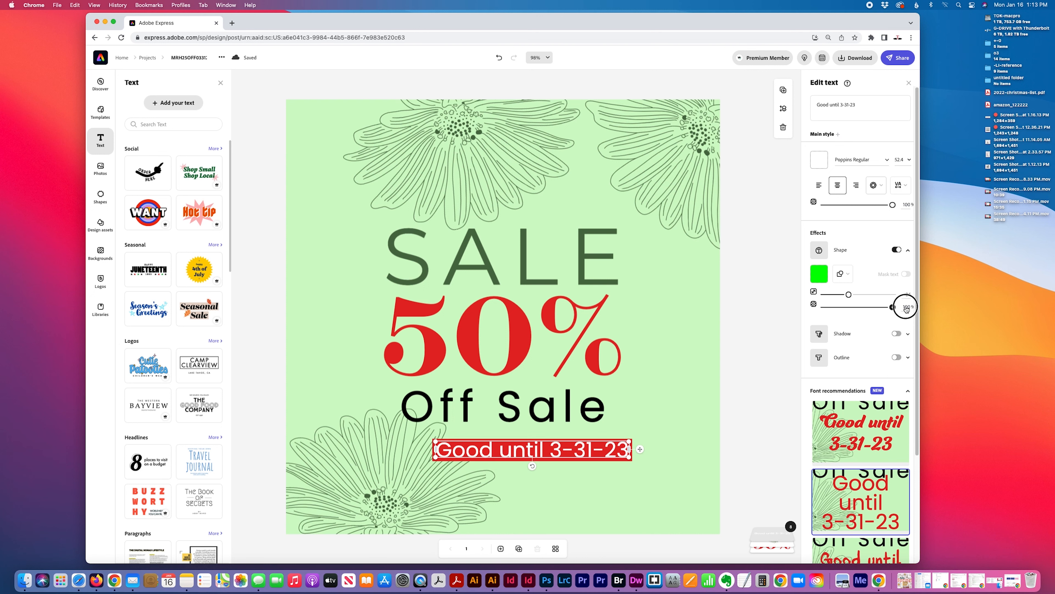
# - Centre the red date label beneath Off Sale and set its text size to 36
pyautogui.moveTo(582, 452); pyautogui.dragTo(554, 448)
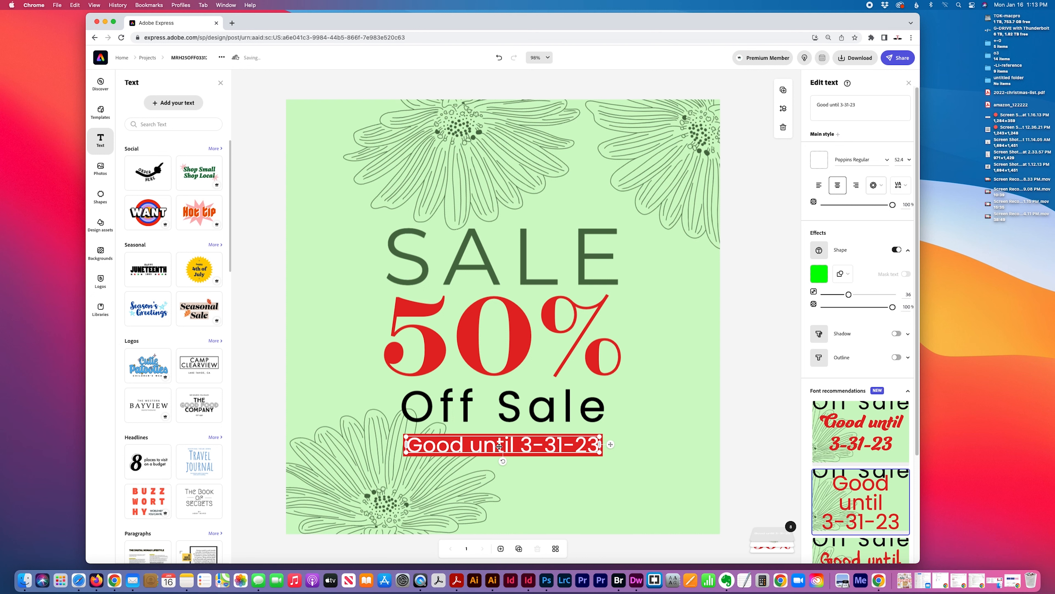
pyautogui.click(905, 159)
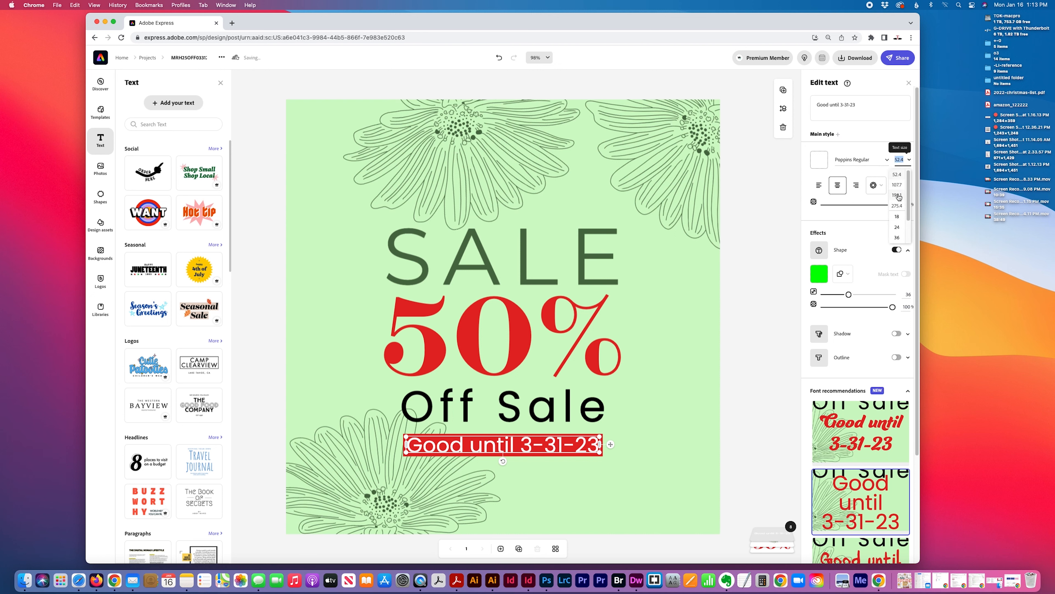
pyautogui.write('36')
pyautogui.press('Return')
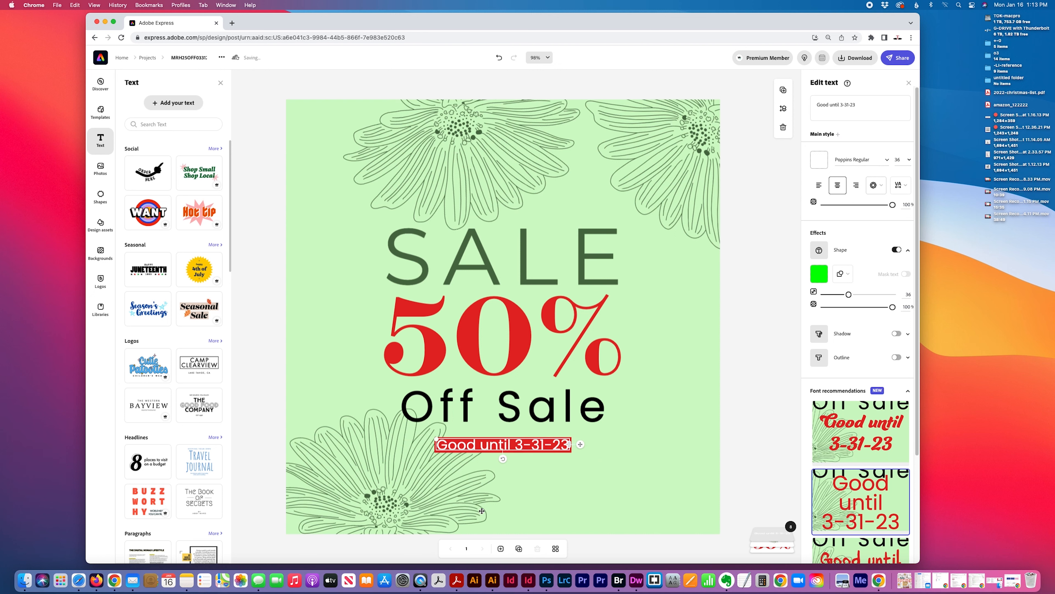
# - Duplicate the red date label directly beneath the original and change the upper label's text to "Coupon expires 3-31-23"
pyautogui.moveTo(532, 443); pyautogui.dragTo(531, 472)
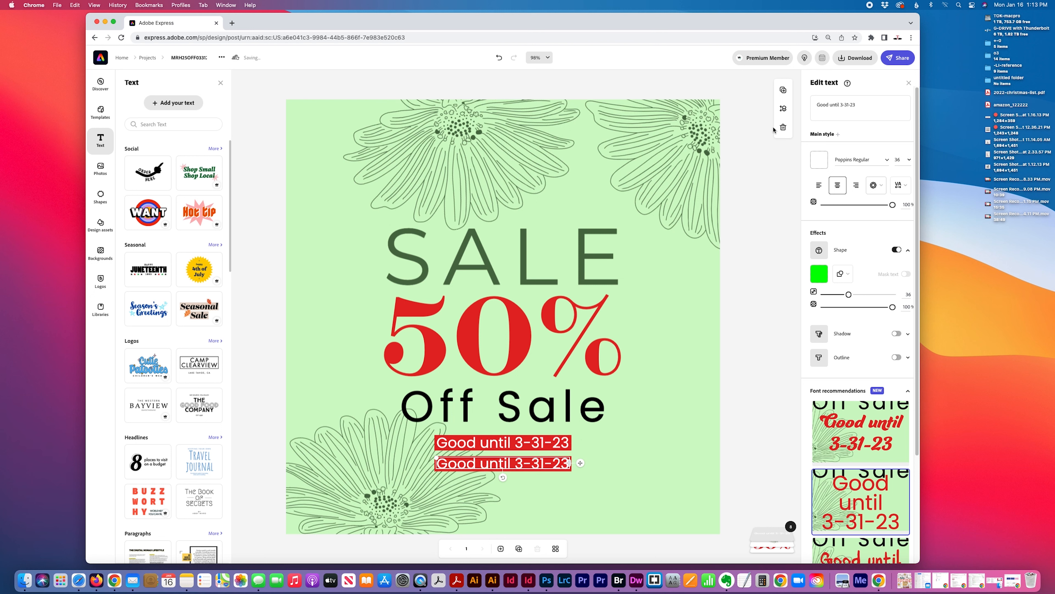
pyautogui.press('super+v')
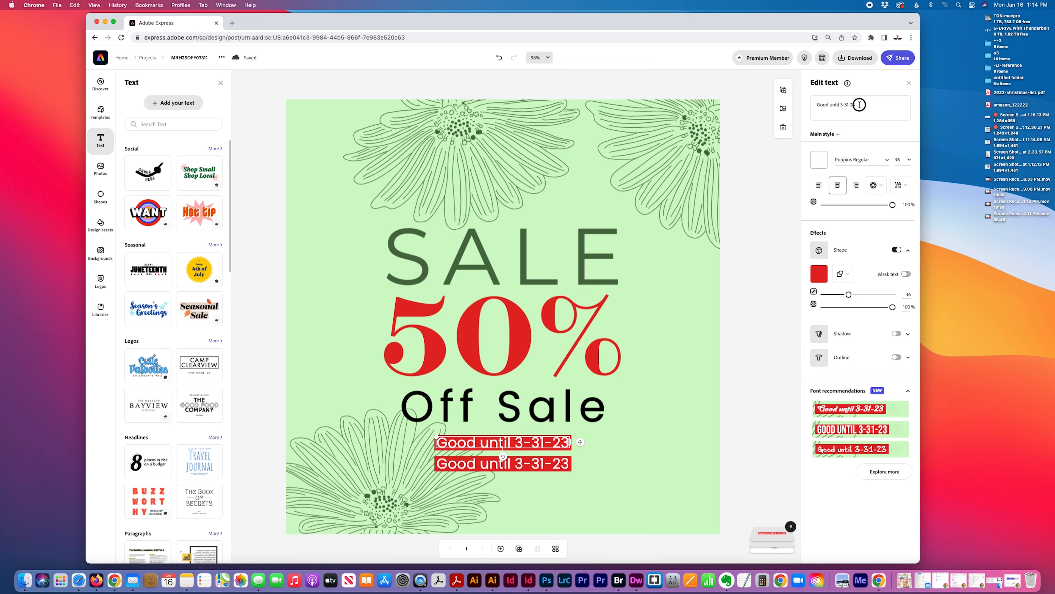
pyautogui.moveTo(858, 105); pyautogui.dragTo(808, 108)
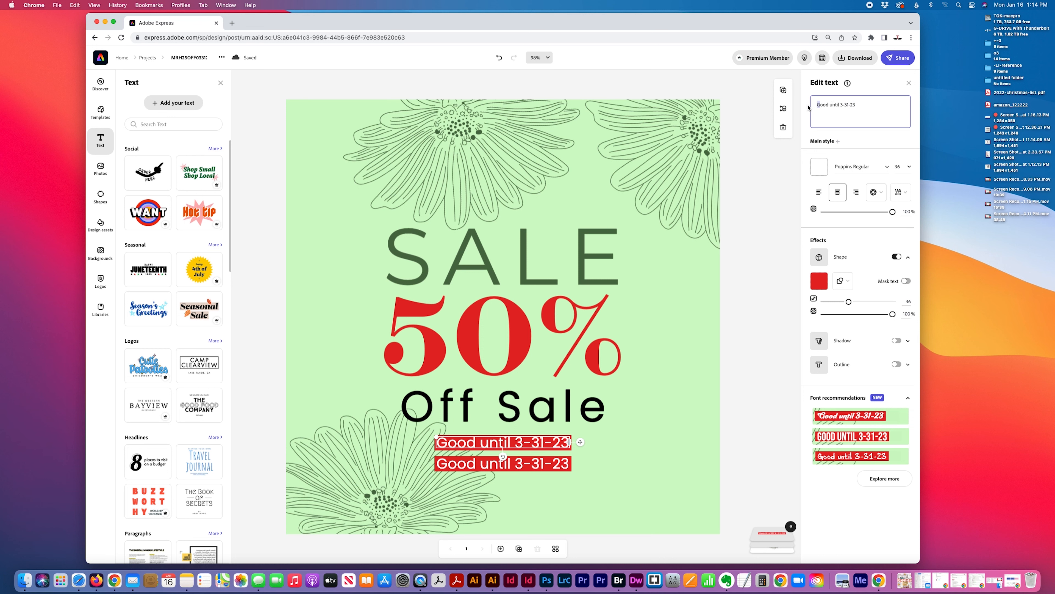
pyautogui.write('Coupon ')
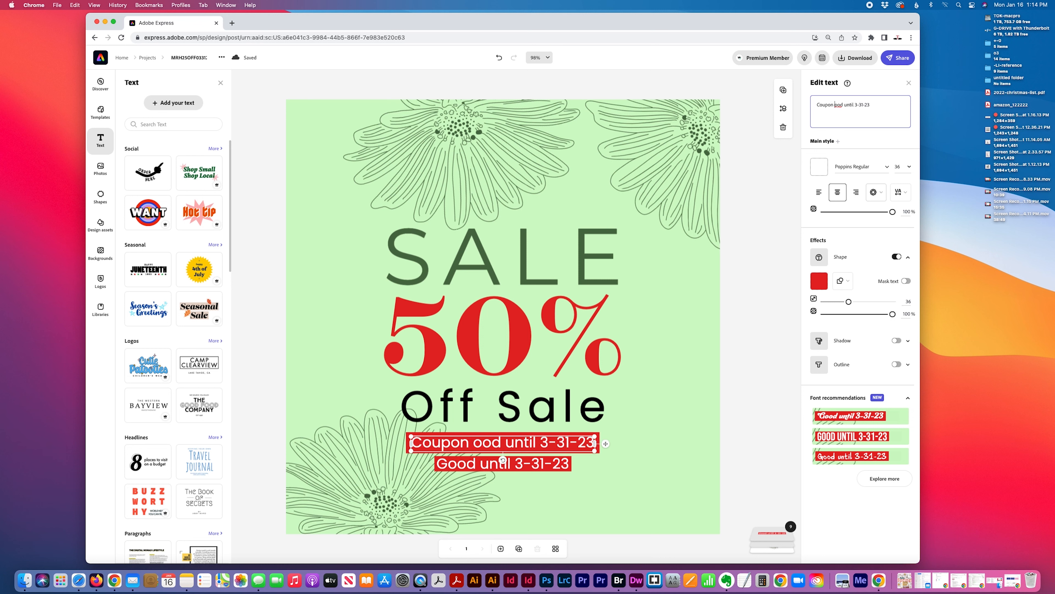
pyautogui.write('expir')
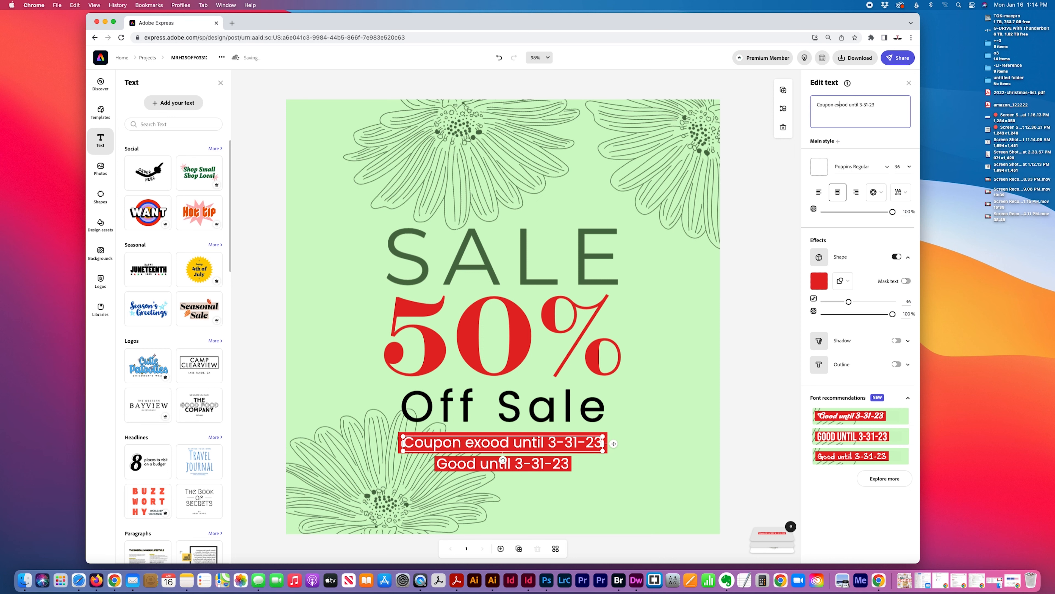
pyautogui.write('es')
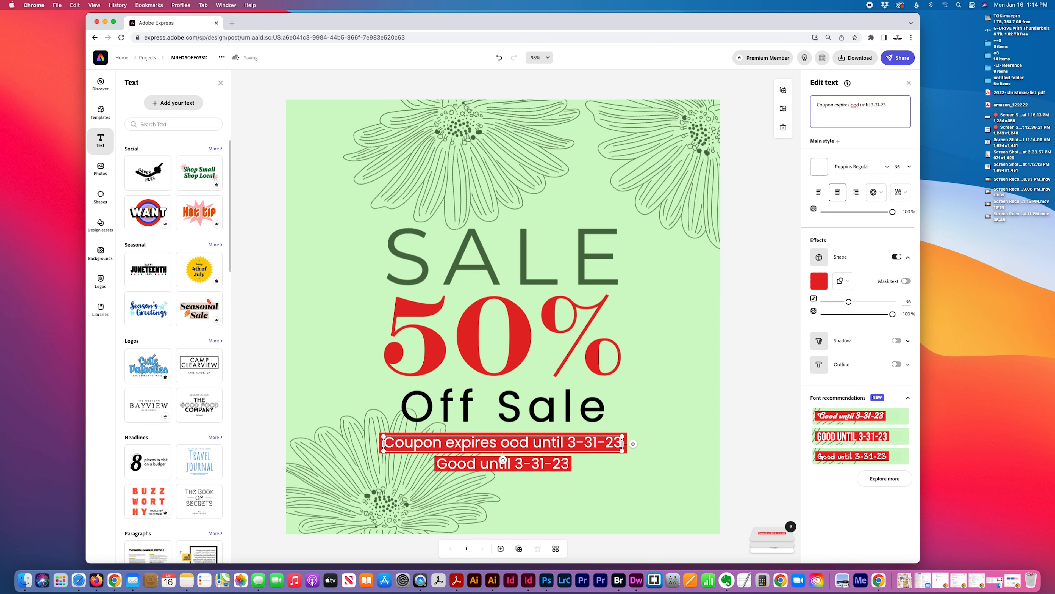
pyautogui.press('Delete')
pyautogui.press('Delete')
pyautogui.press('Delete')
pyautogui.press('Delete')
pyautogui.press('Delete')
pyautogui.press('Delete')
pyautogui.press('Delete')
pyautogui.press('Delete')
pyautogui.press('Delete')
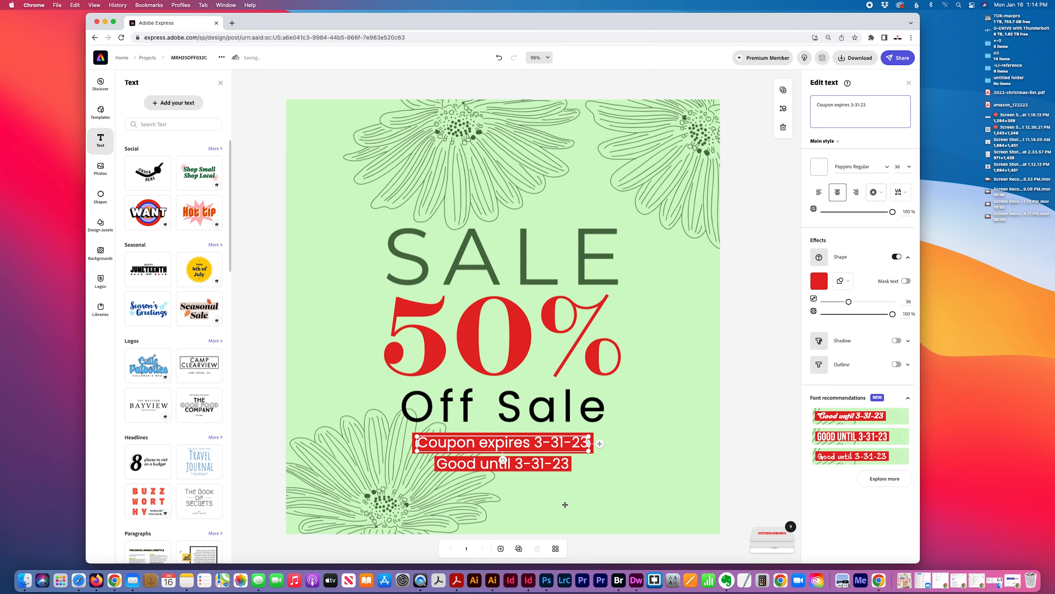
# - Replace the lower red label's text with "Use code MRH25OFF033123", copying the code from the project title
pyautogui.click(550, 467)
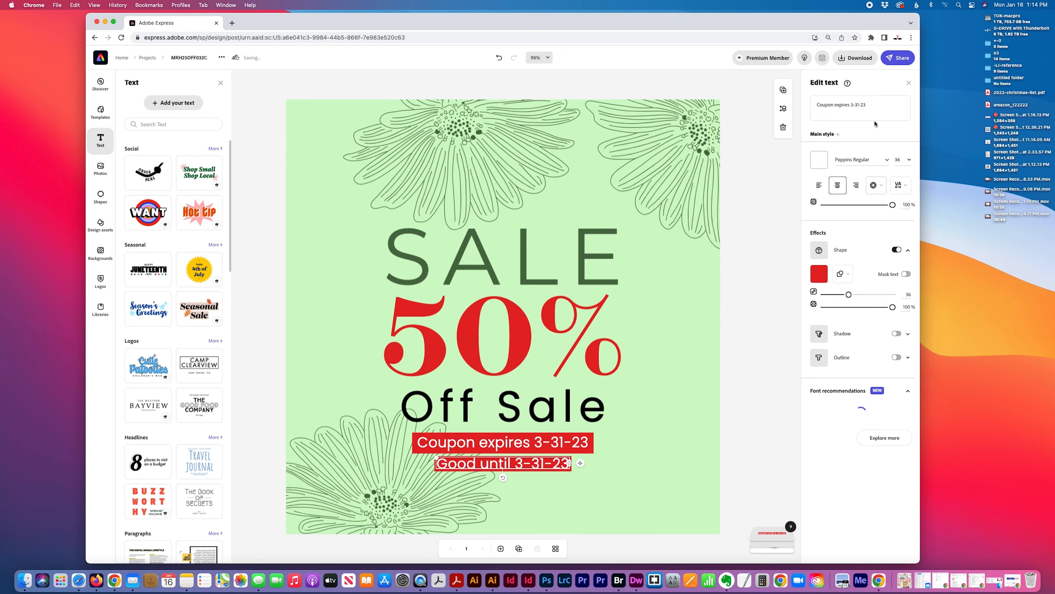
pyautogui.click(791, 109)
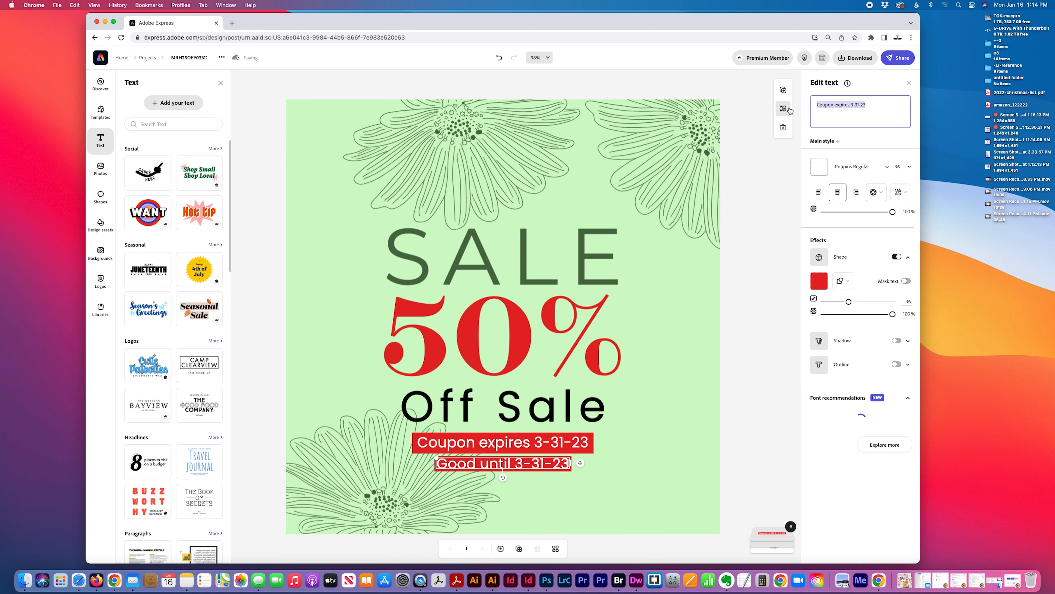
pyautogui.write('Use code')
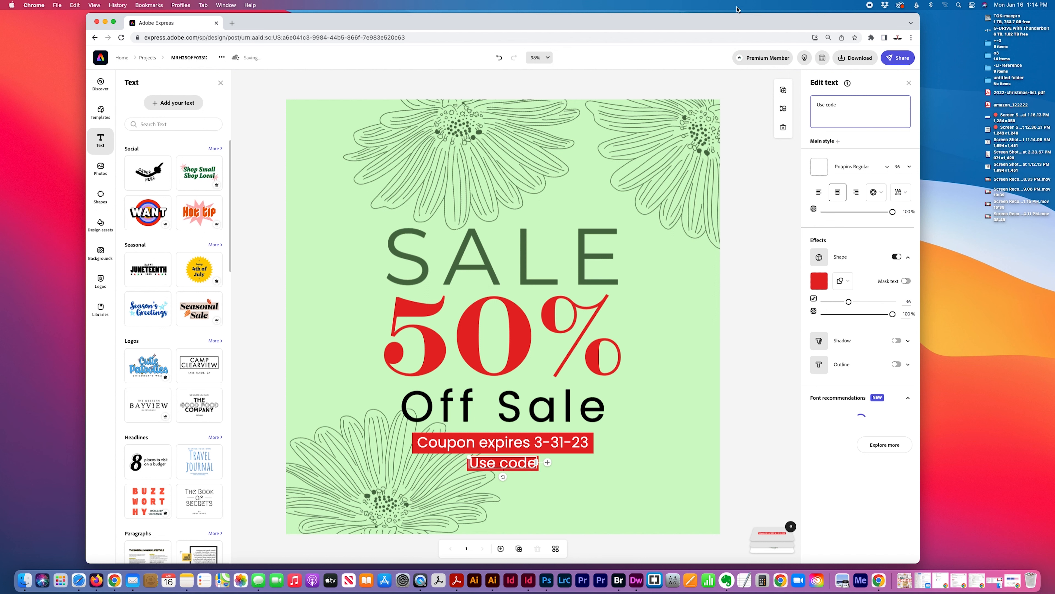
pyautogui.click(186, 57)
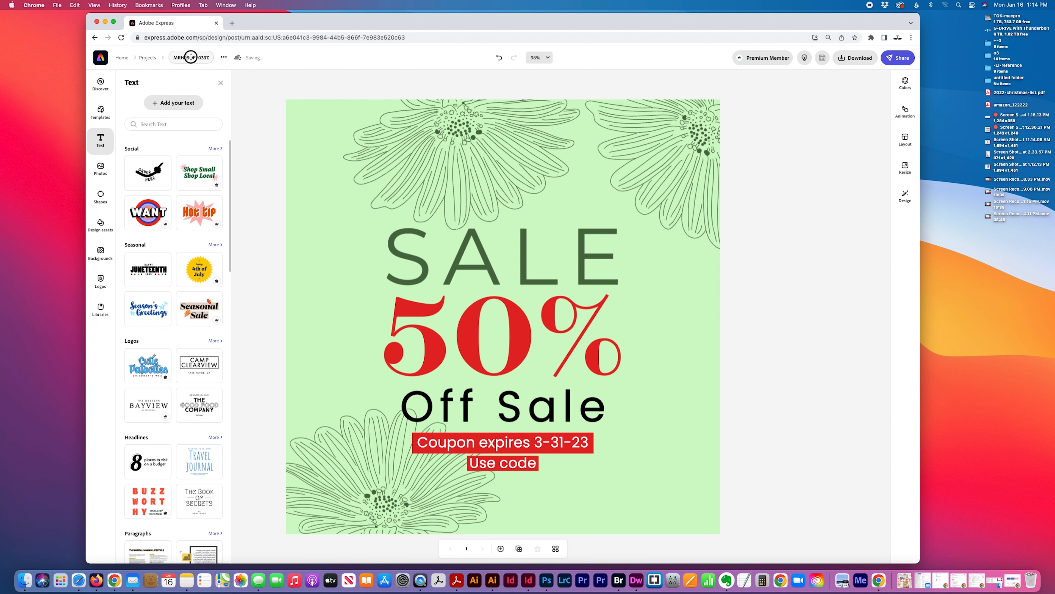
pyautogui.press('super+a')
pyautogui.press('Return')
pyautogui.click(846, 104)
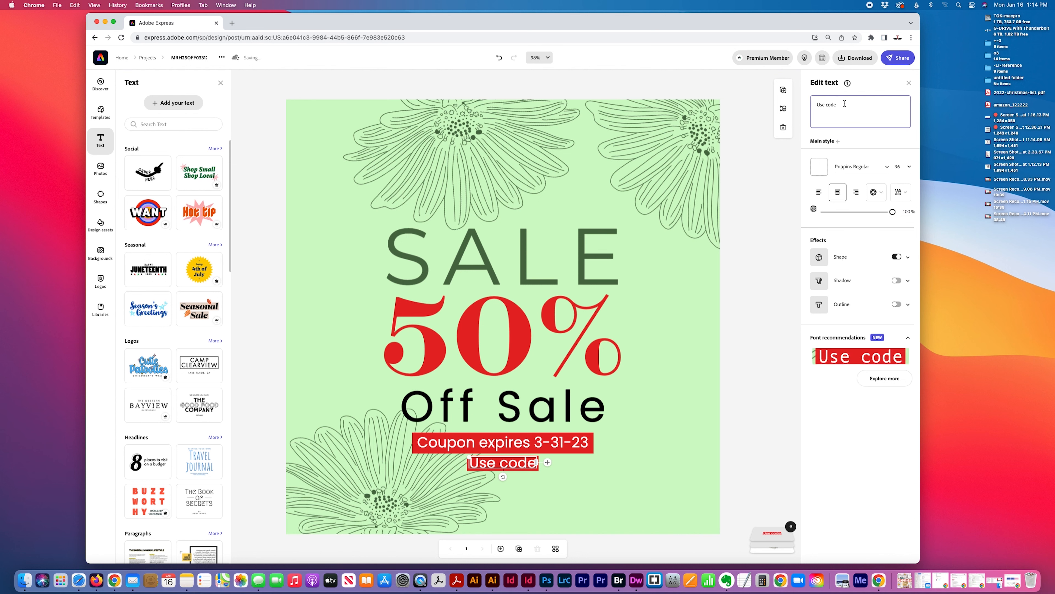
pyautogui.write('MRH25OFF033123')
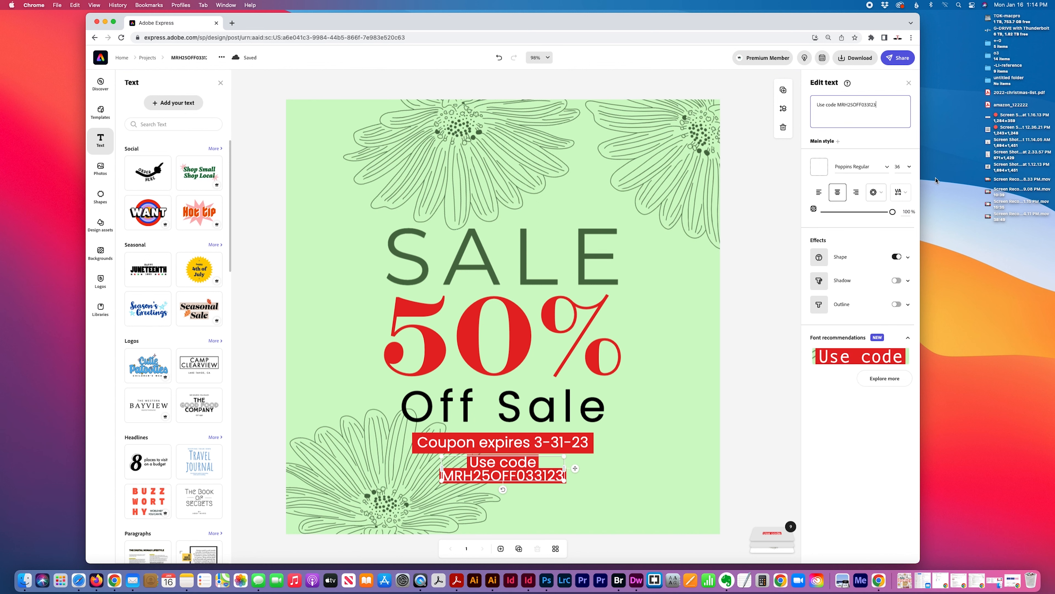
# - Fit the code label on one line just beneath the expiry label and set its Shape effect size to 56
pyautogui.moveTo(564, 481)
pyautogui.mouseDown()
pyautogui.moveTo(663, 460)
pyautogui.moveTo(614, 468)
pyautogui.moveTo(624, 480)
pyautogui.moveTo(644, 466)
pyautogui.moveTo(559, 470)
pyautogui.mouseUp()
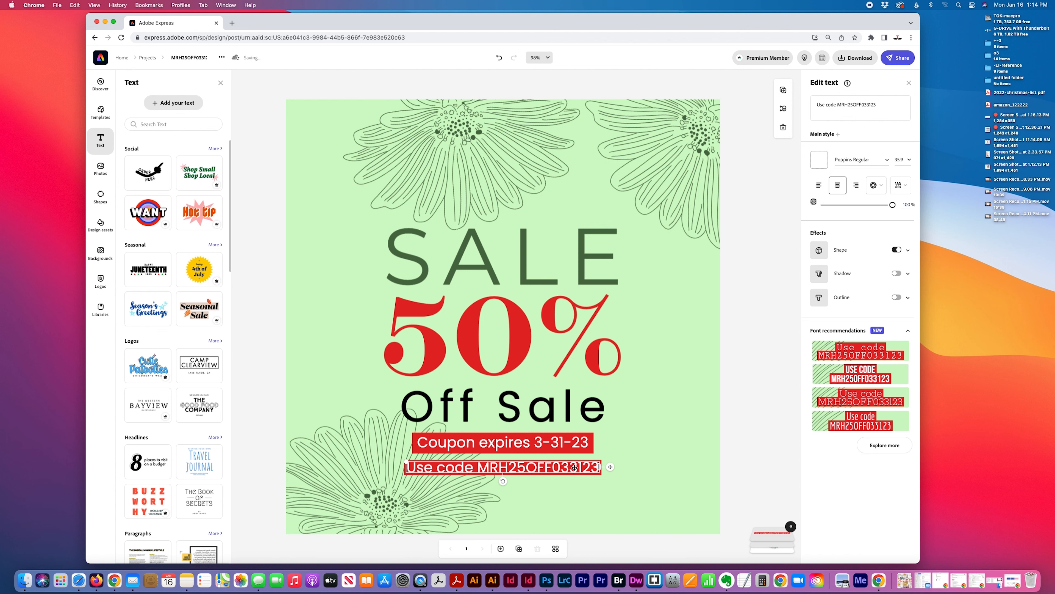
pyautogui.moveTo(565, 467); pyautogui.dragTo(564, 466)
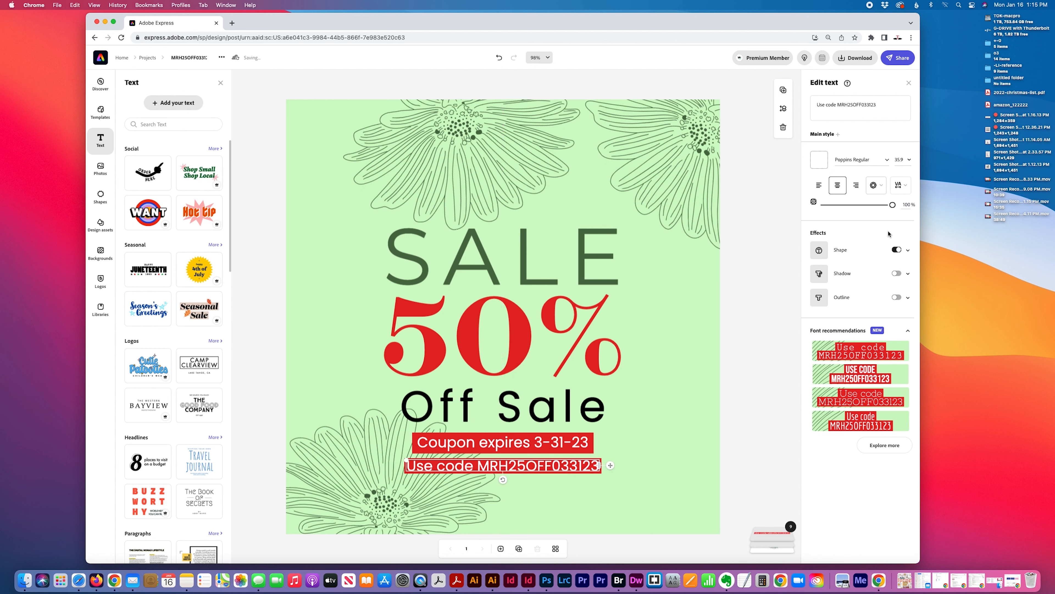
pyautogui.click(819, 250)
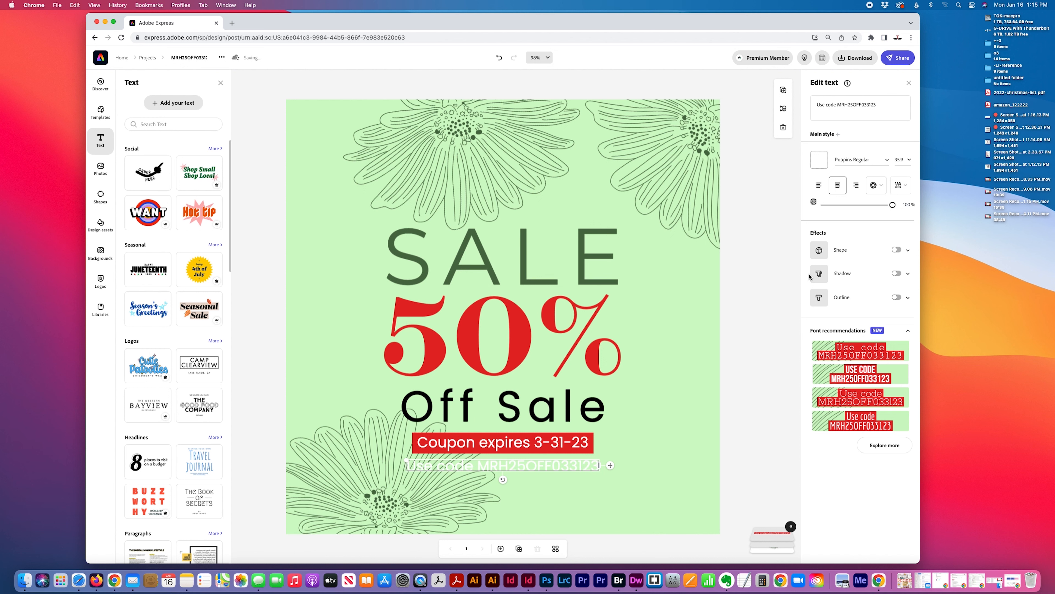
pyautogui.click(836, 251)
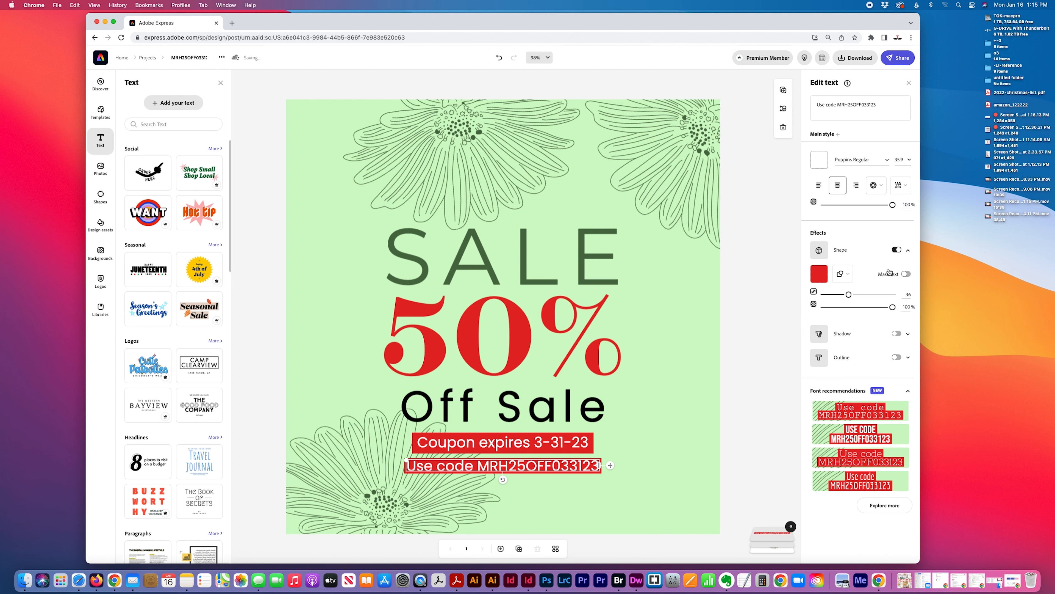
pyautogui.moveTo(849, 294); pyautogui.dragTo(863, 294)
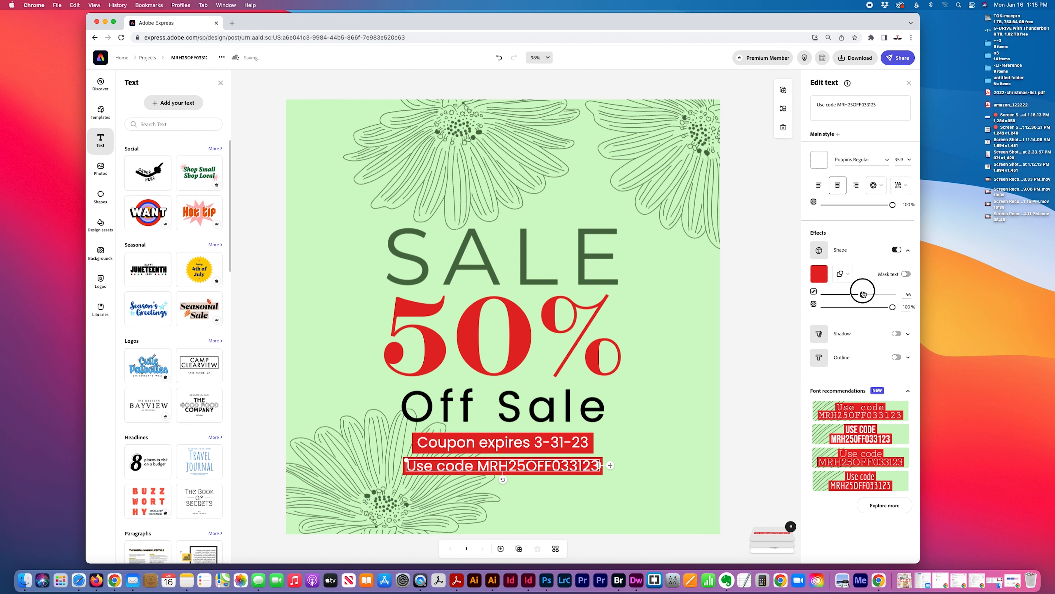
pyautogui.click(520, 454)
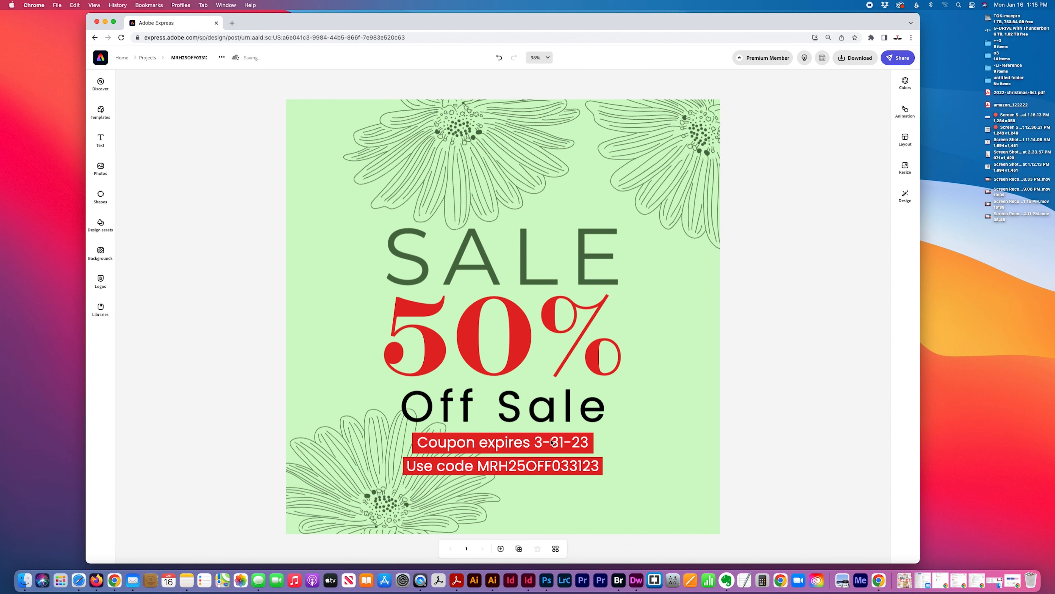
# - Check the full font recommendations for the SALE heading and change its text colour to white #FFFFFF
pyautogui.click(541, 287)
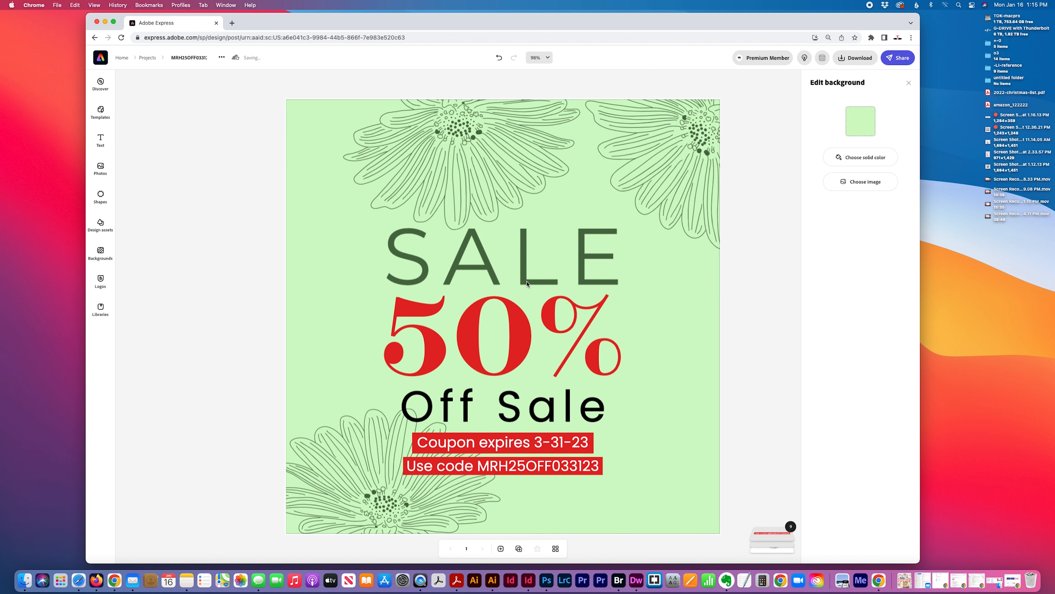
pyautogui.click(582, 277)
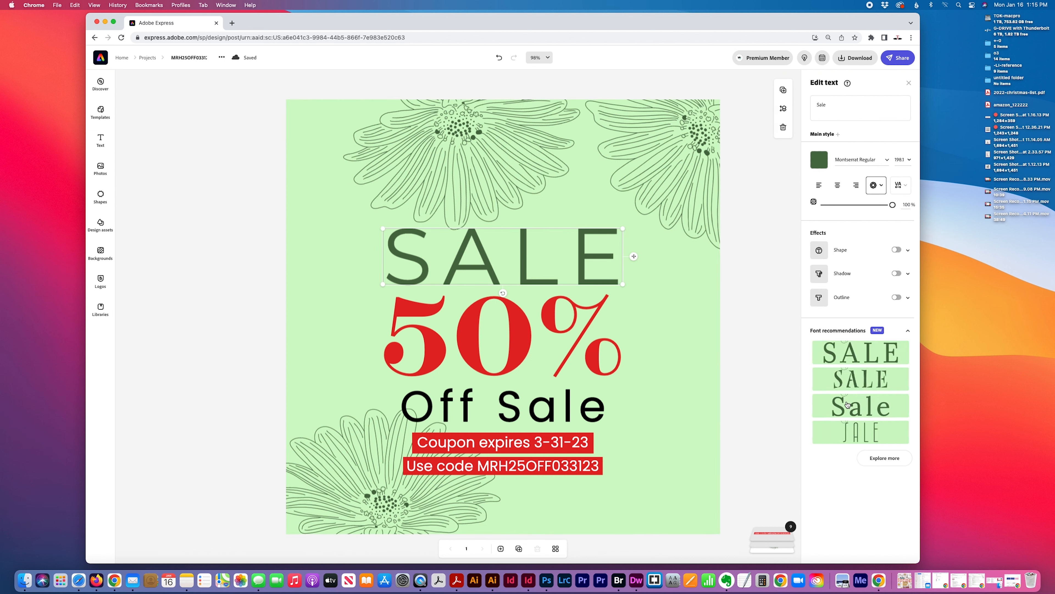
pyautogui.click(885, 458)
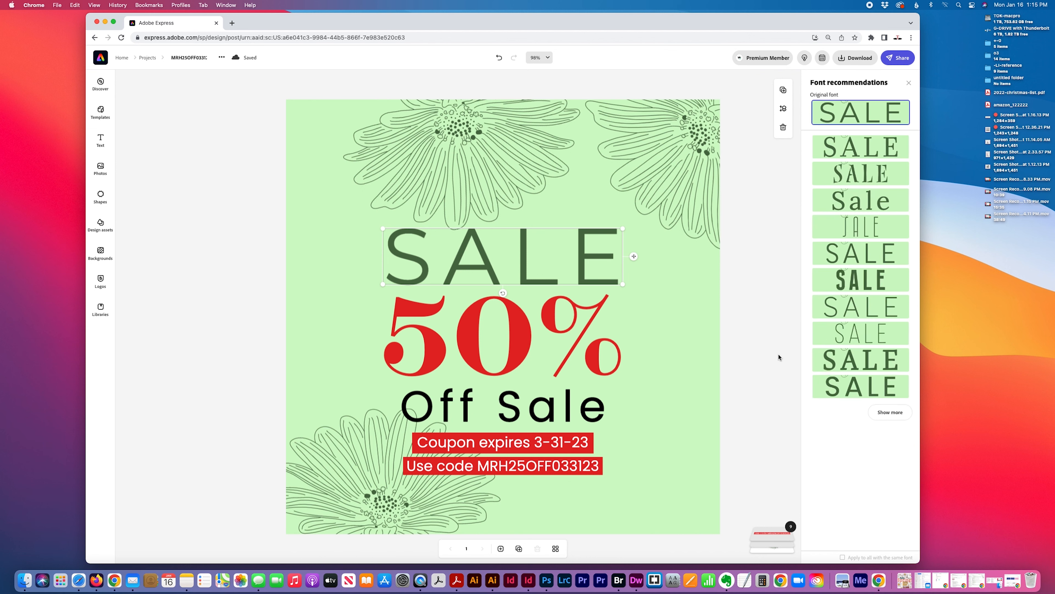
pyautogui.click(909, 83)
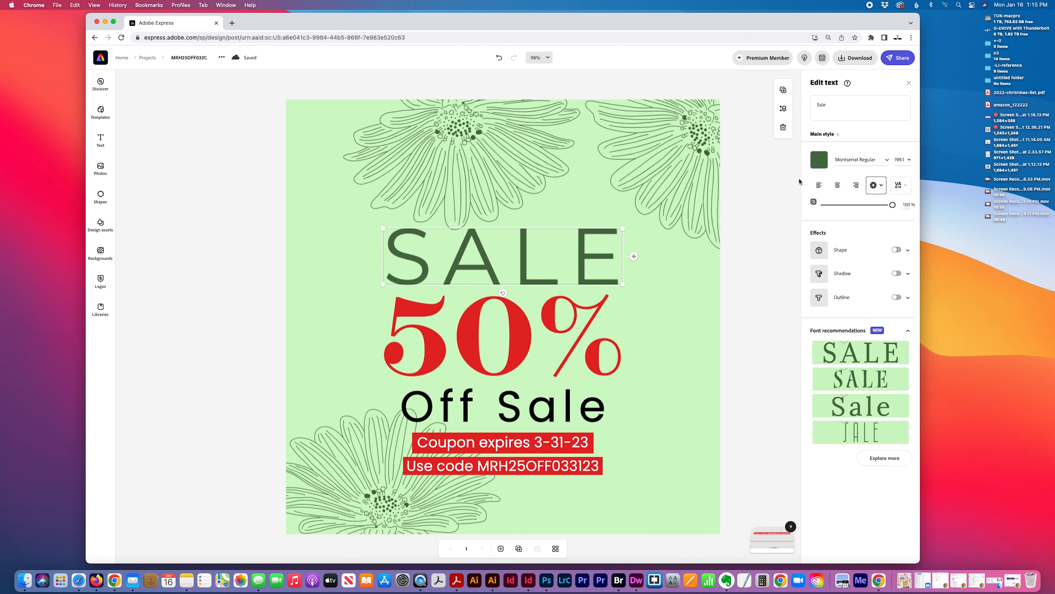
pyautogui.click(819, 160)
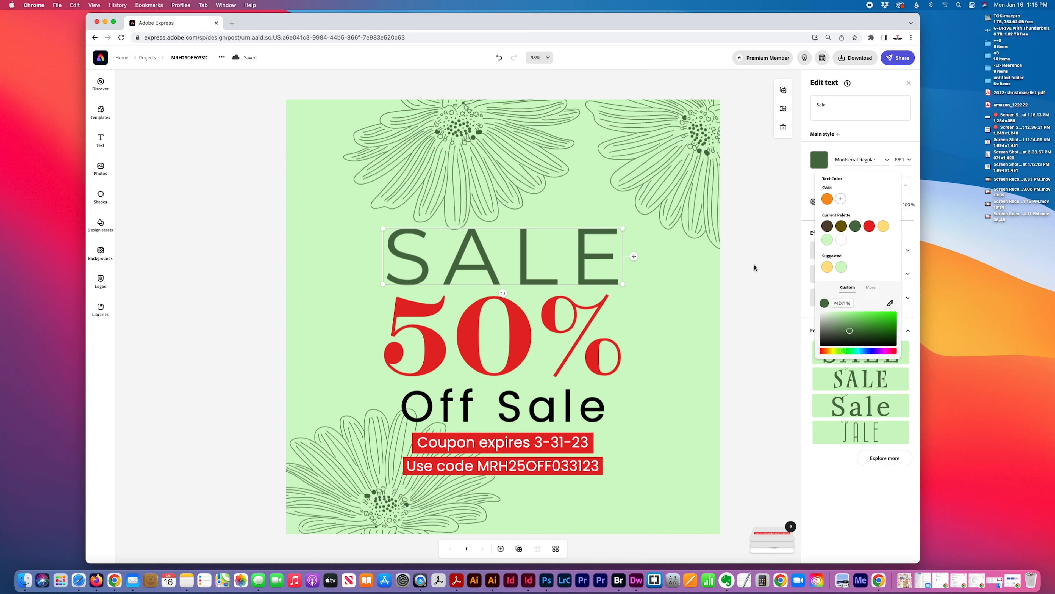
pyautogui.click(841, 240)
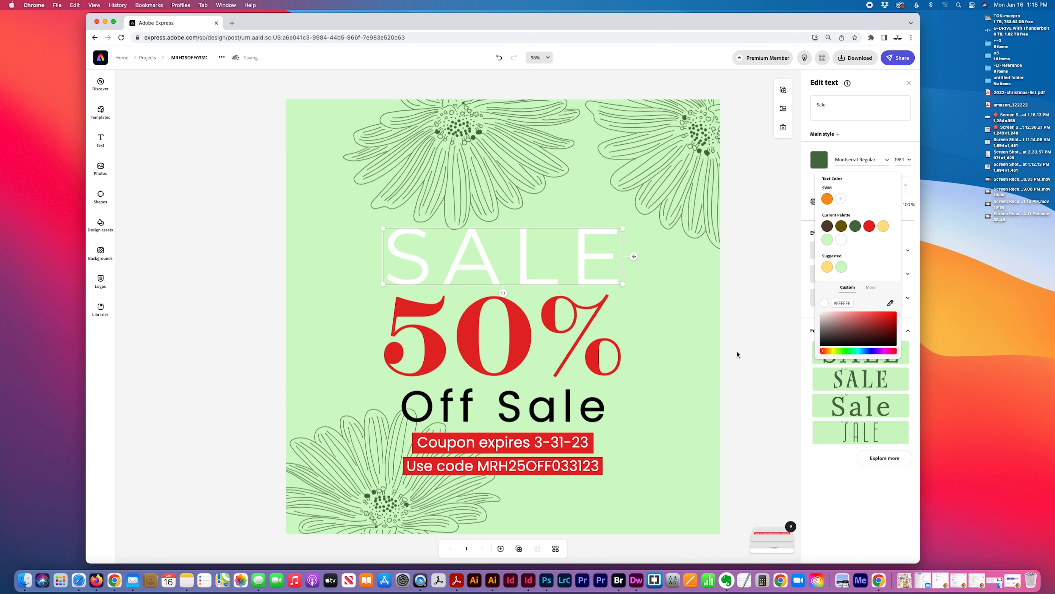
pyautogui.click(772, 357)
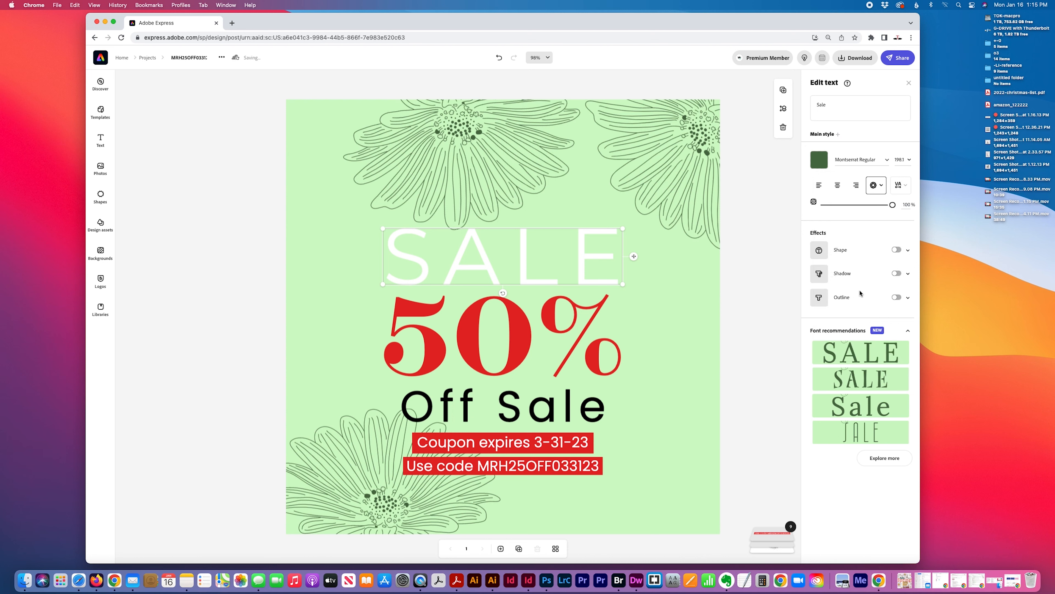
# - Add an Outline effect to the SALE heading and colour it dark olive from the current palette
pyautogui.click(866, 298)
pyautogui.click(819, 297)
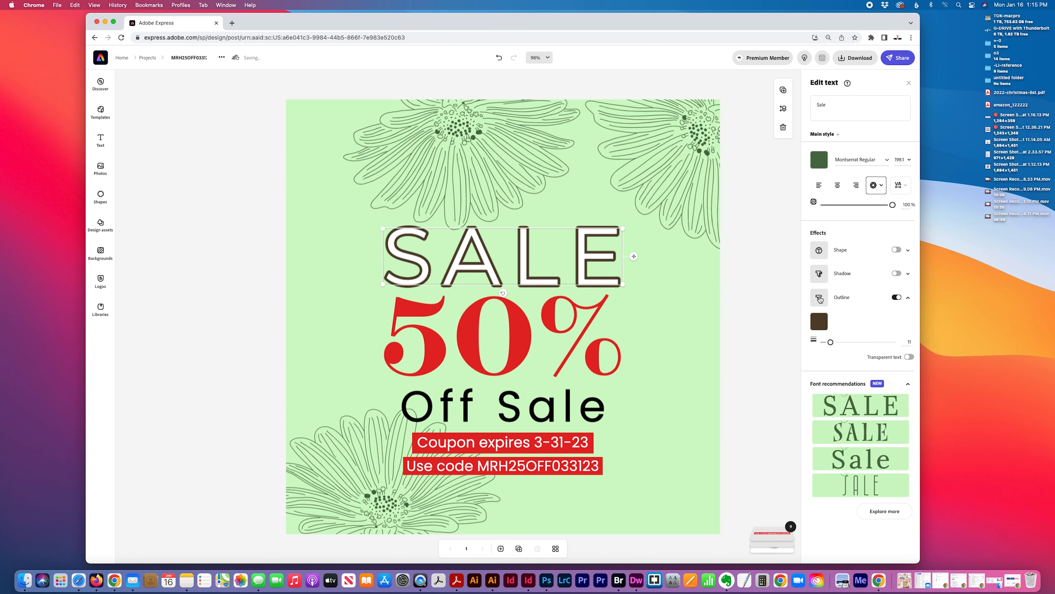
pyautogui.click(818, 297)
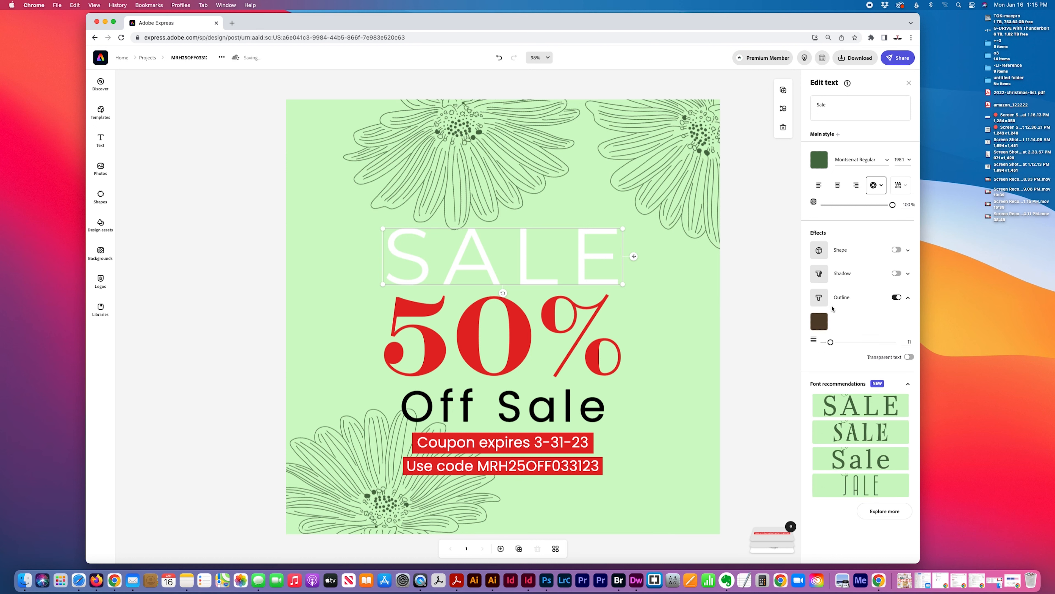
pyautogui.click(819, 321)
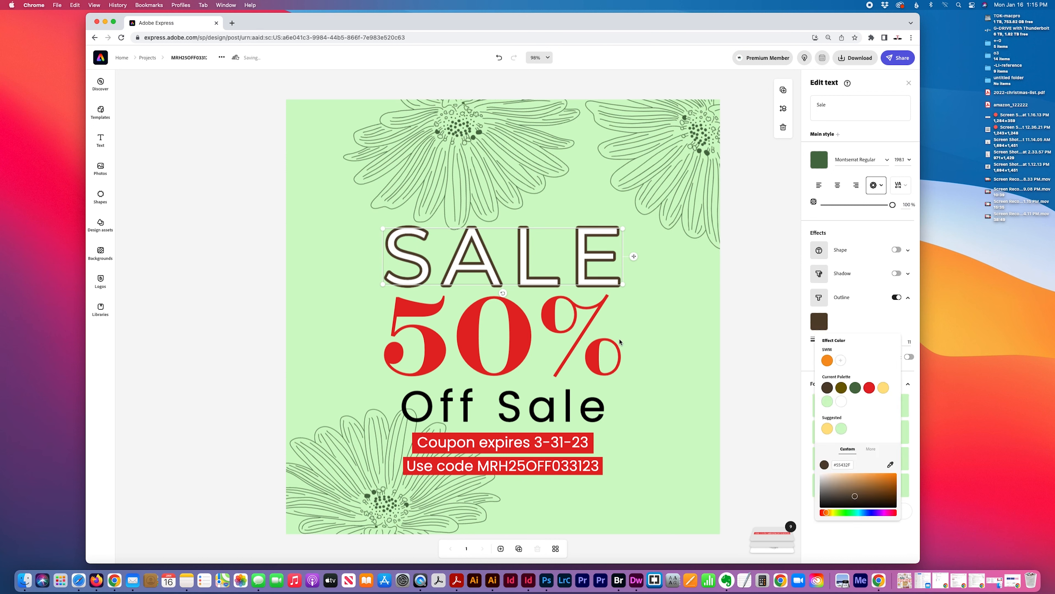
pyautogui.click(841, 388)
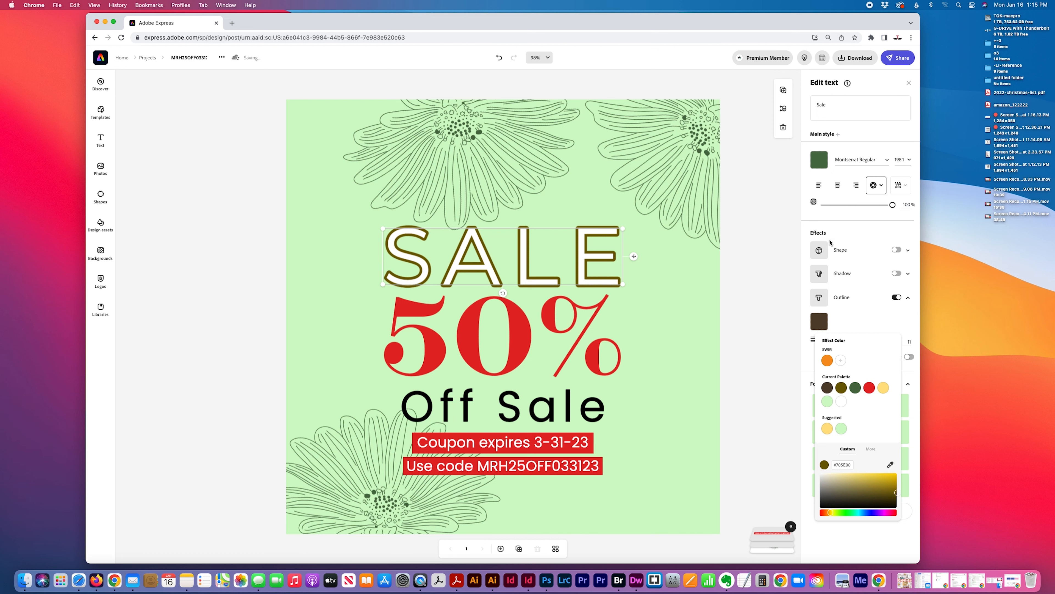
pyautogui.click(889, 326)
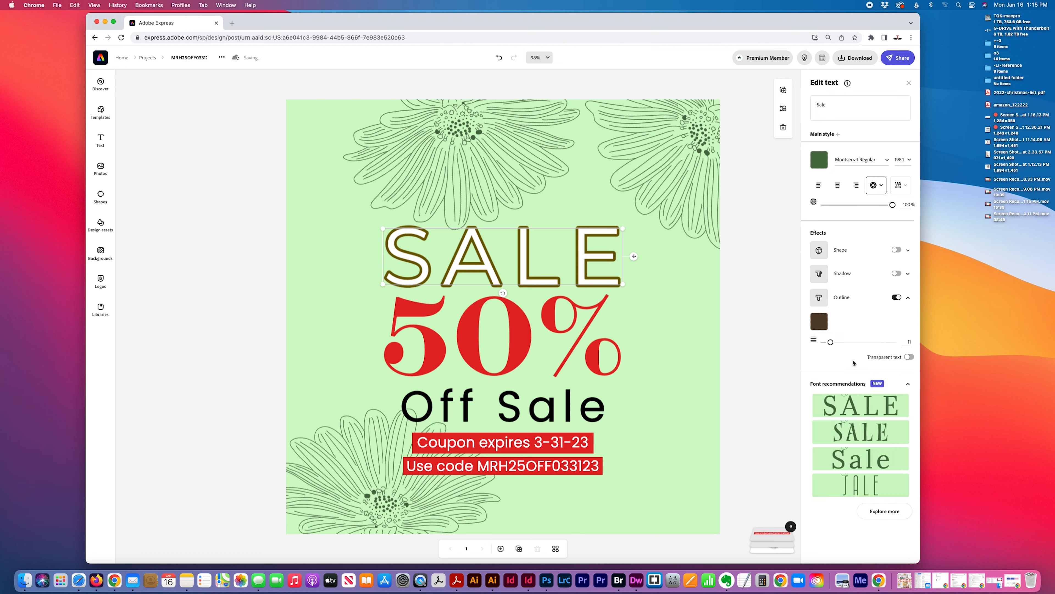
# - Reduce the SALE text's outline thickness to 3, and browse the font recommendations for the SALE and 50% texts
pyautogui.moveTo(830, 342); pyautogui.dragTo(825, 344)
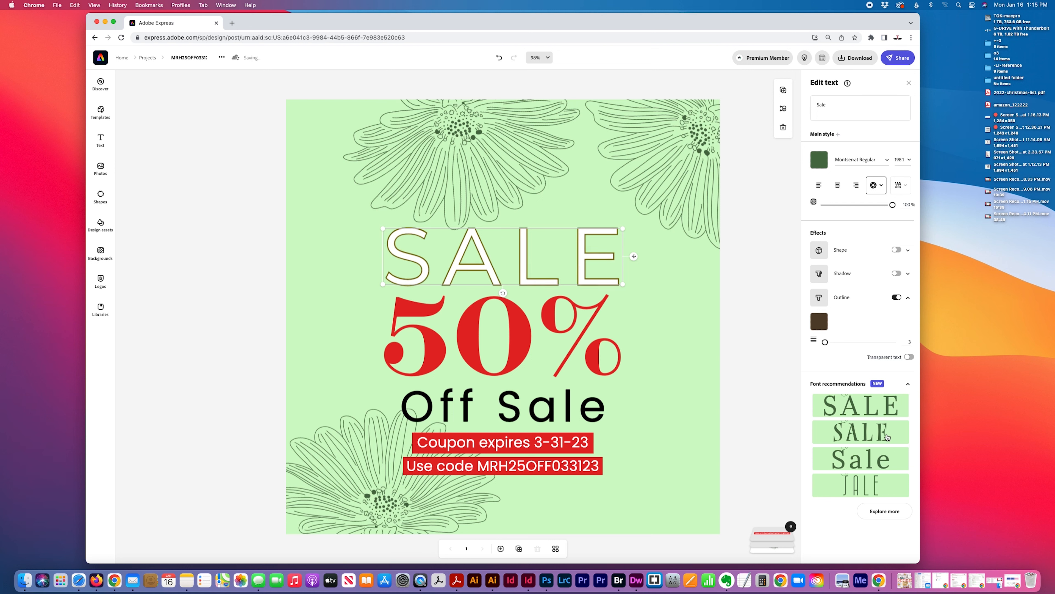
pyautogui.click(881, 514)
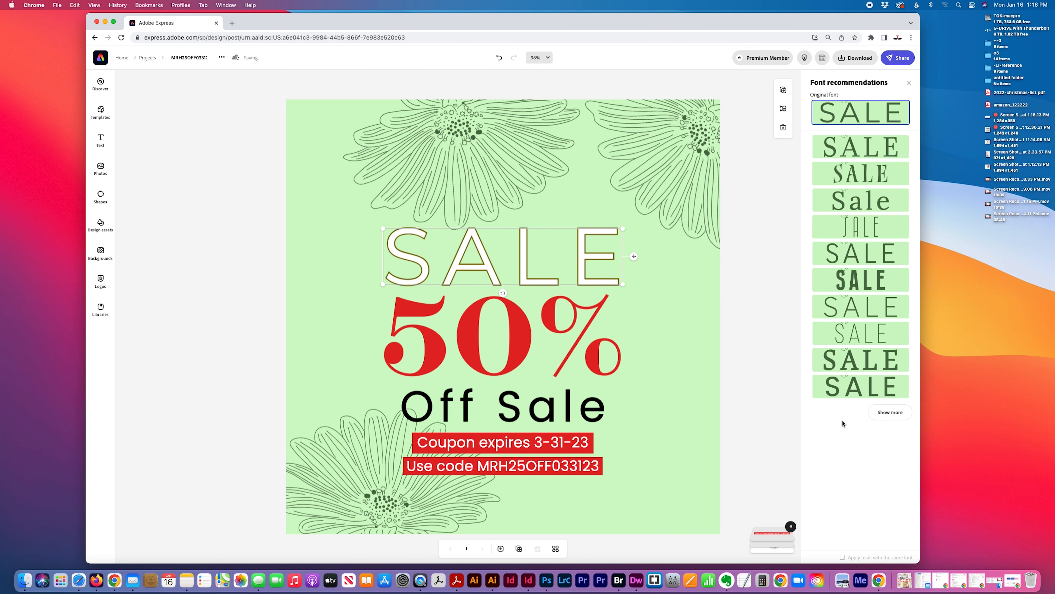
pyautogui.click(605, 375)
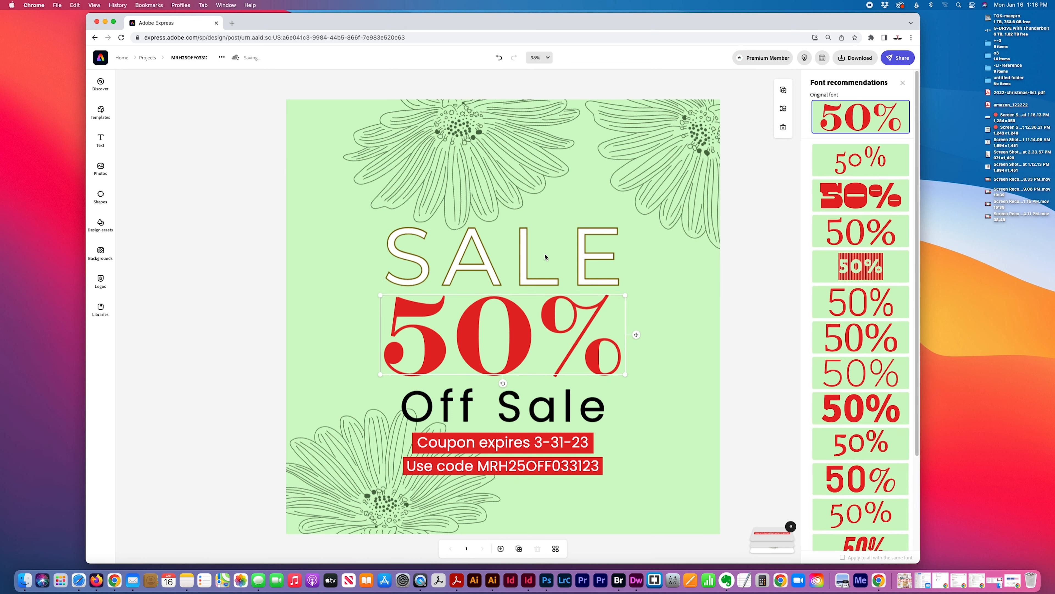
pyautogui.click(902, 83)
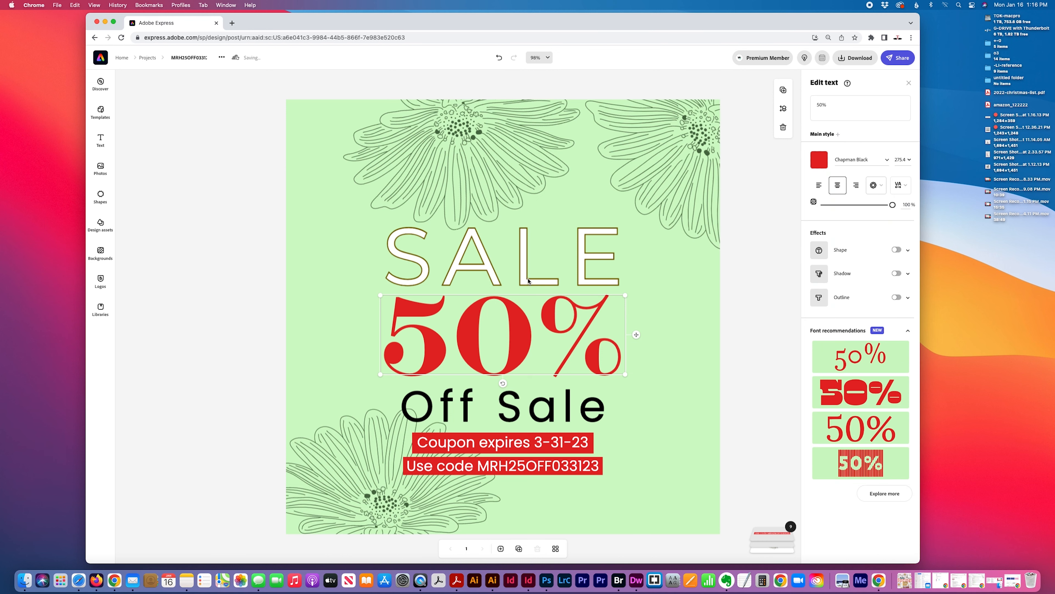
# - Change the SALE heading's font to Chapman Black, the same font as the 50% text
pyautogui.click(887, 161)
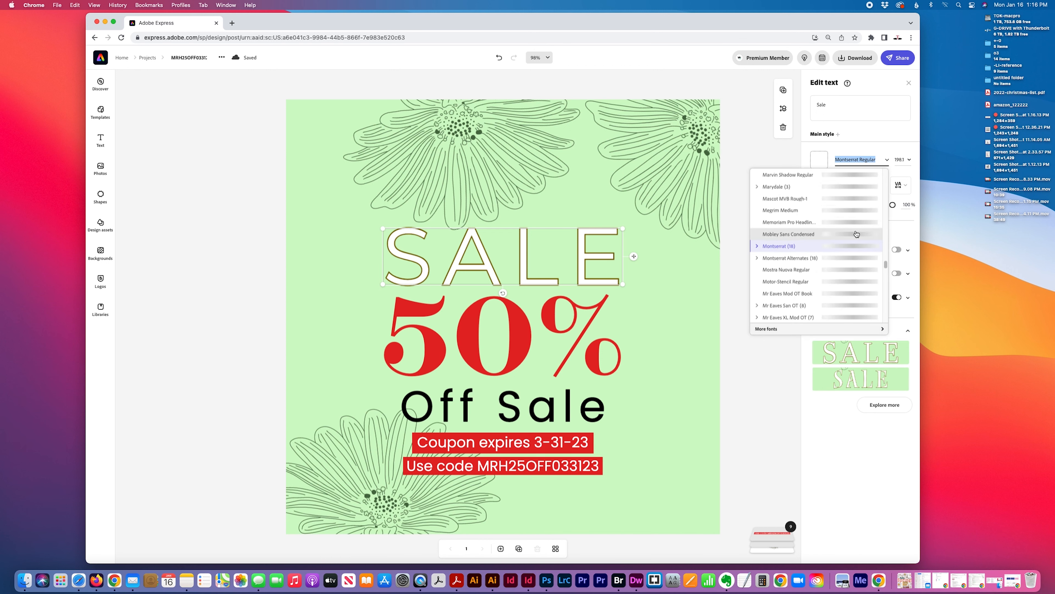
pyautogui.scroll(-3, 849, 247)
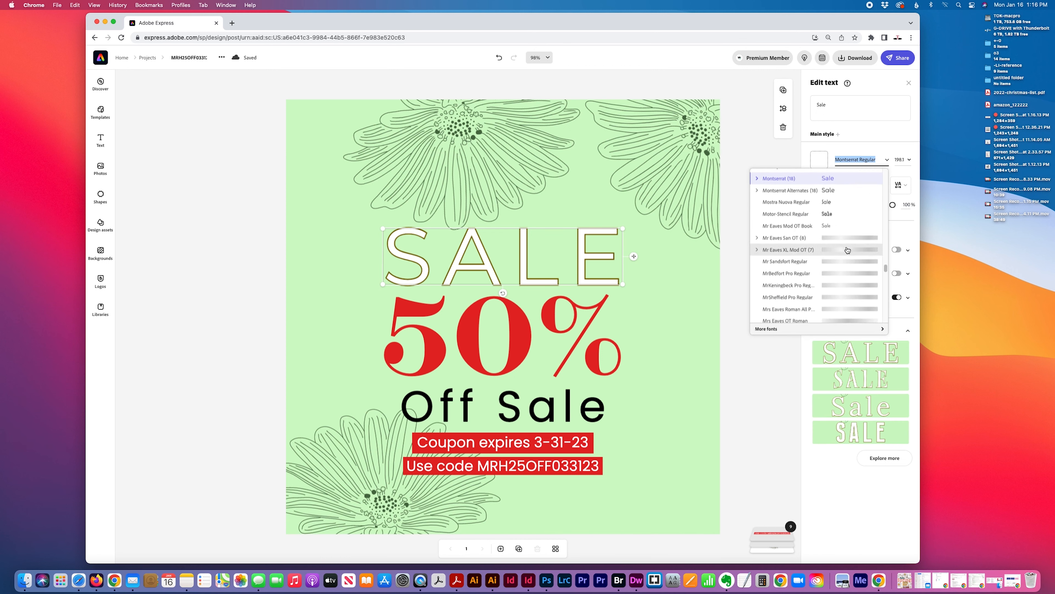
pyautogui.scroll(10, 847, 249)
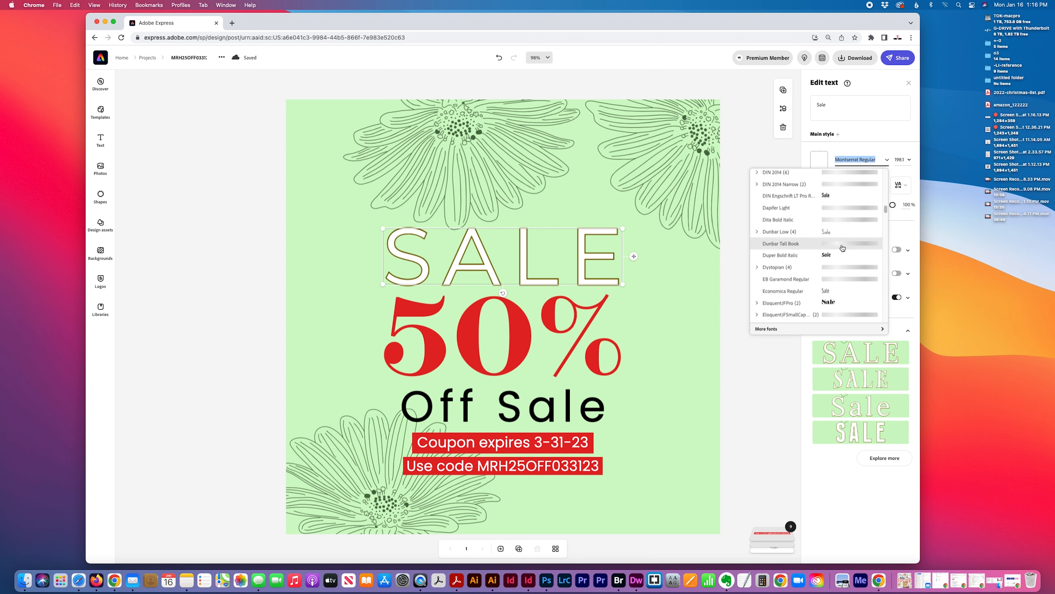
pyautogui.scroll(2, 843, 248)
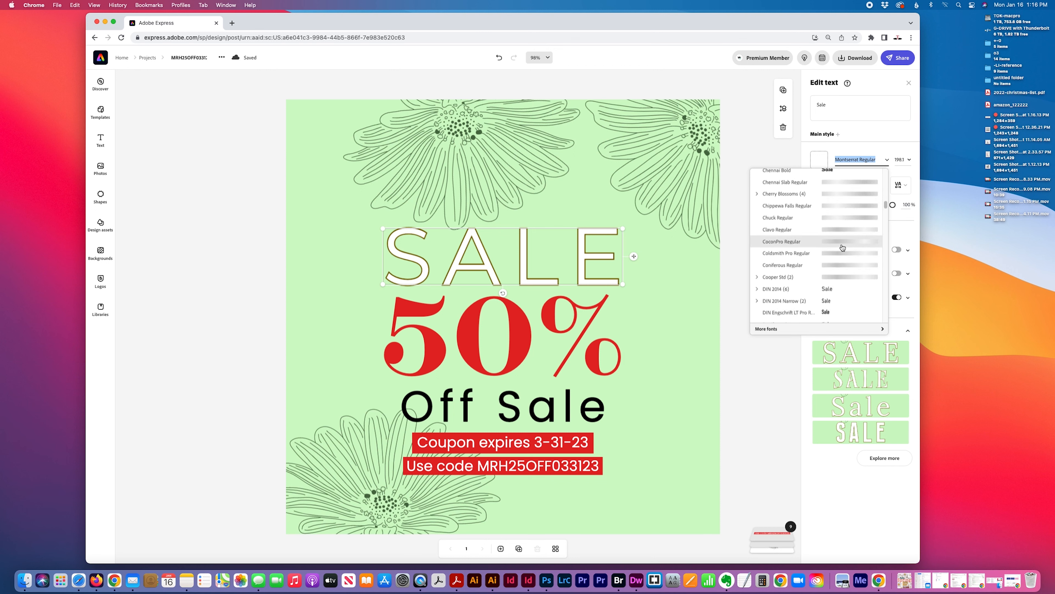
pyautogui.scroll(3, 843, 248)
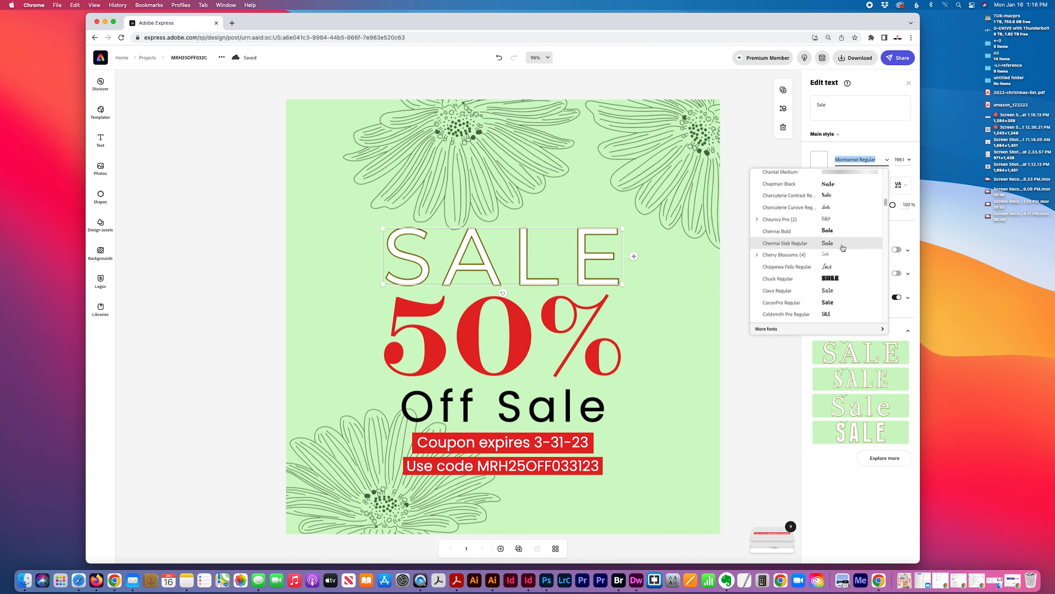
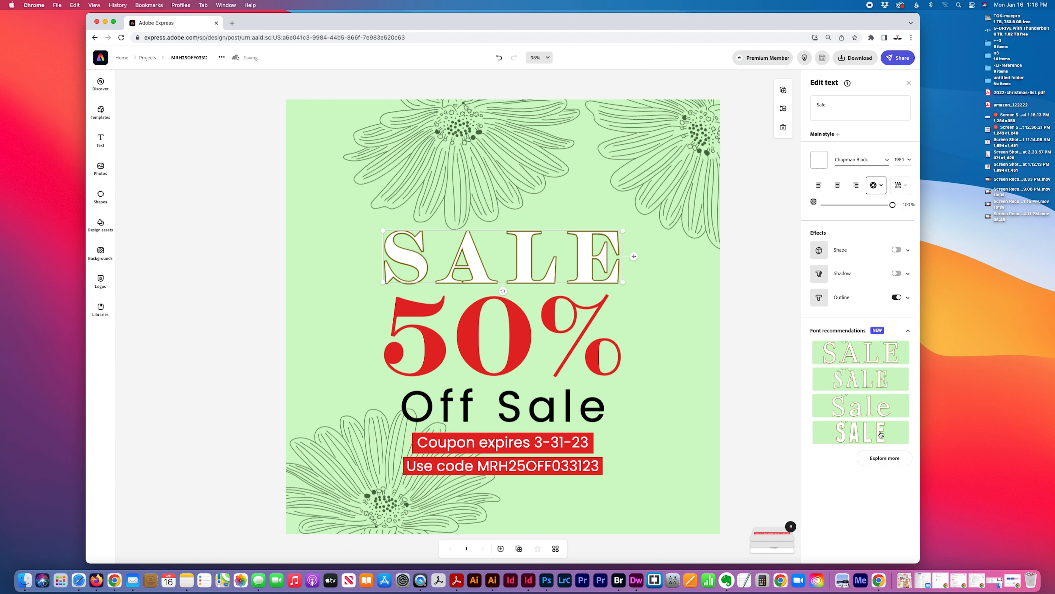
# - Apply the recommended Filosofia OT Regular font to the SALE heading, and enlarge it to about size 274.5, centred above the 50%
pyautogui.click(881, 454)
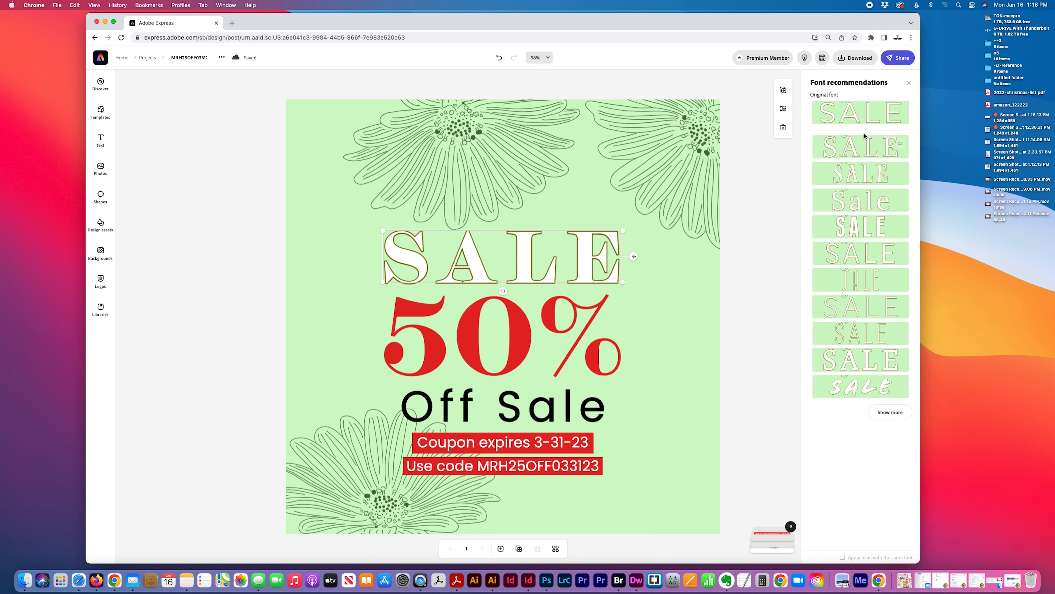
pyautogui.click(909, 83)
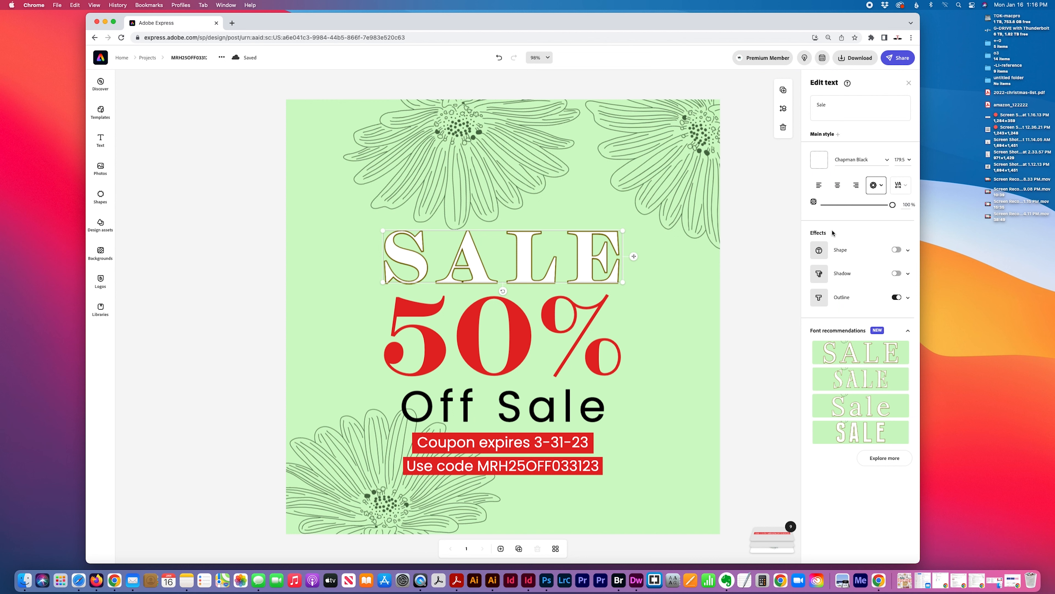
pyautogui.click(857, 354)
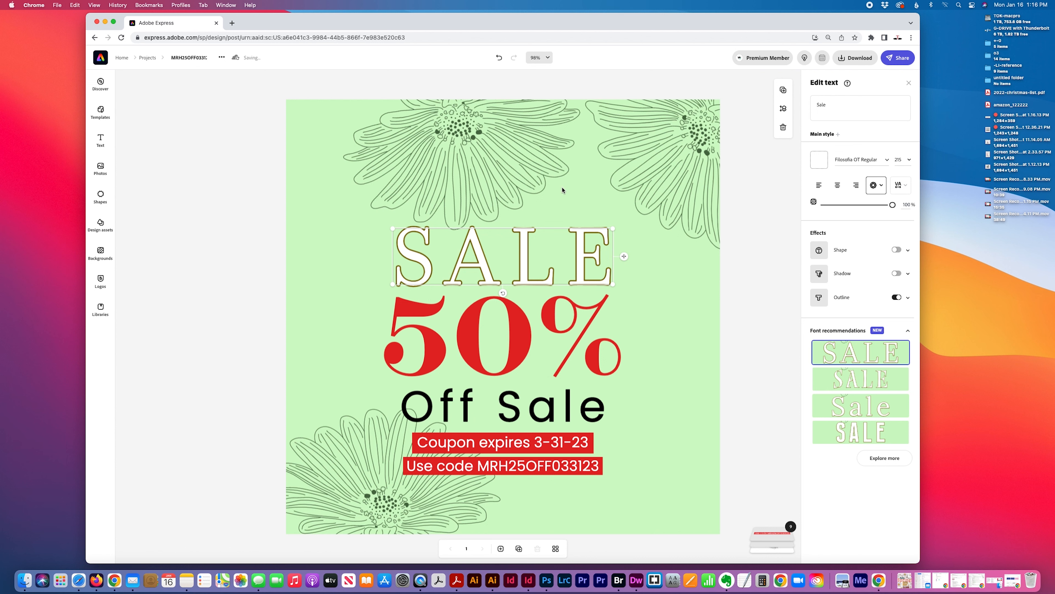
pyautogui.moveTo(610, 235); pyautogui.dragTo(672, 178)
pyautogui.moveTo(577, 269); pyautogui.dragTo(531, 270)
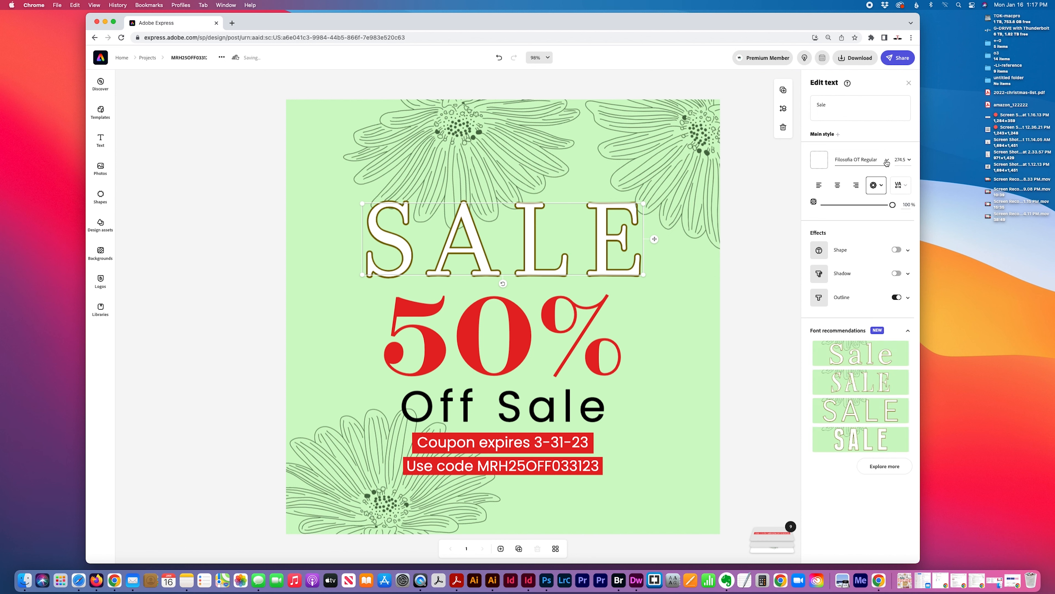
# - Restyle the SALE heading in the recommended Lora Regular font with letter spacing 6, and enlarge it above the 50%
pyautogui.click(861, 355)
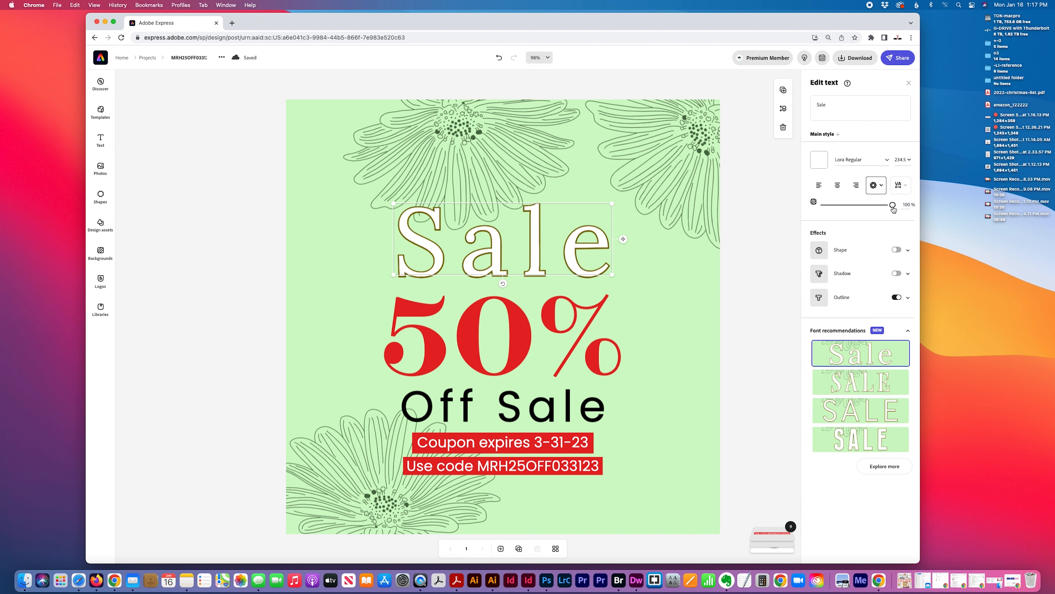
pyautogui.click(900, 185)
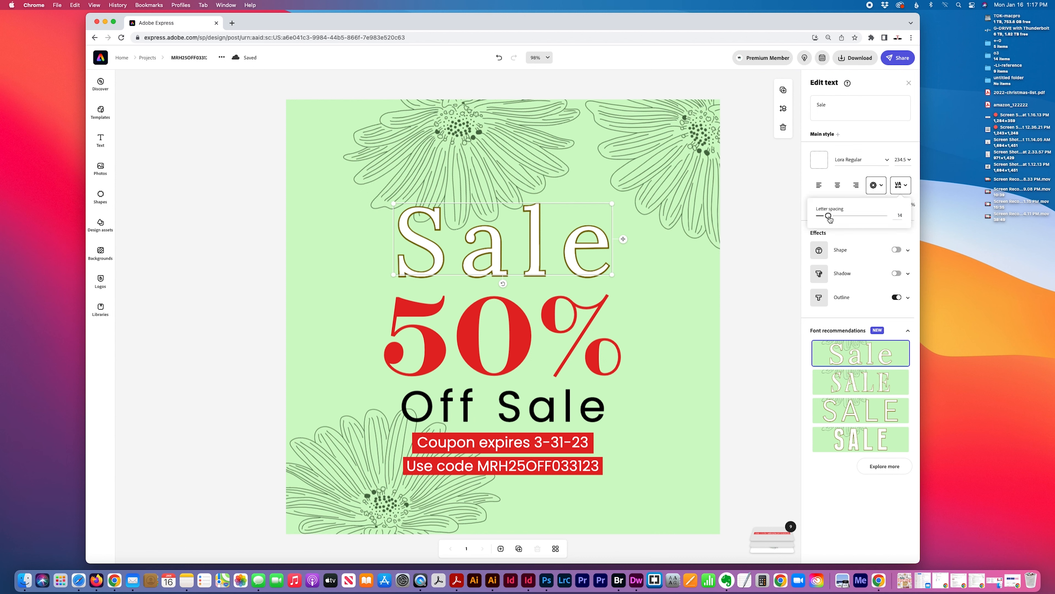
pyautogui.moveTo(829, 216); pyautogui.dragTo(823, 216)
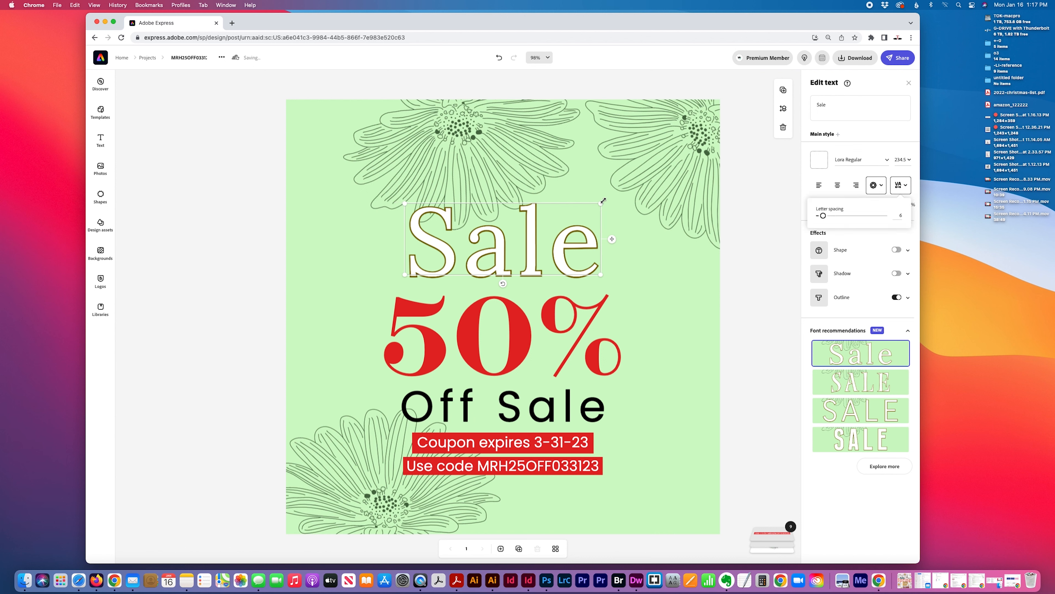
pyautogui.moveTo(603, 200); pyautogui.dragTo(636, 179)
pyautogui.moveTo(590, 252)
pyautogui.mouseDown()
pyautogui.moveTo(549, 254)
pyautogui.moveTo(571, 251)
pyautogui.mouseUp()
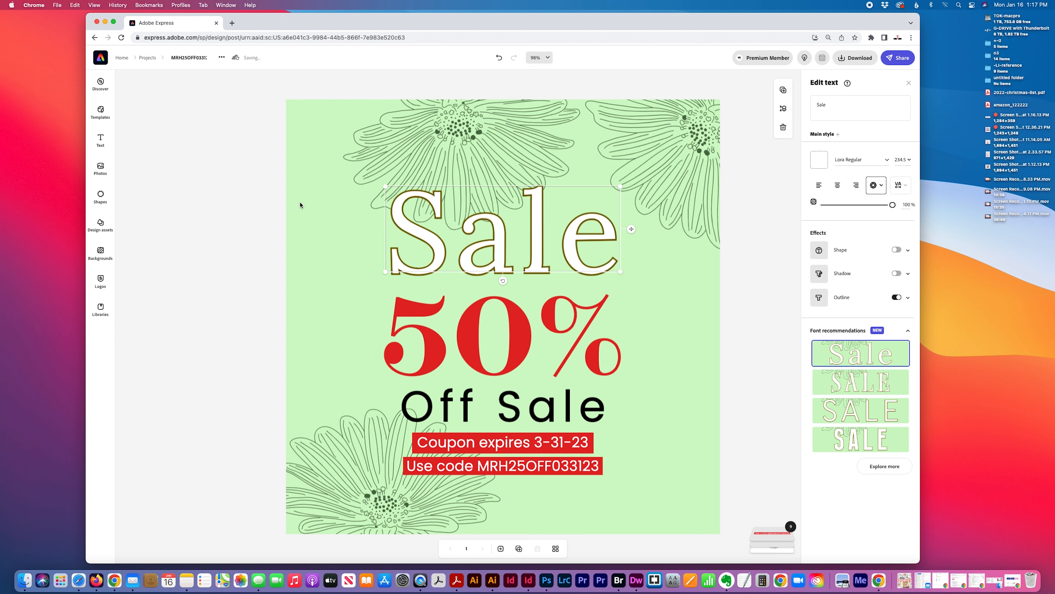
# - Shorten the "Off Sale" text below the 50% to "Off"
pyautogui.click(483, 413)
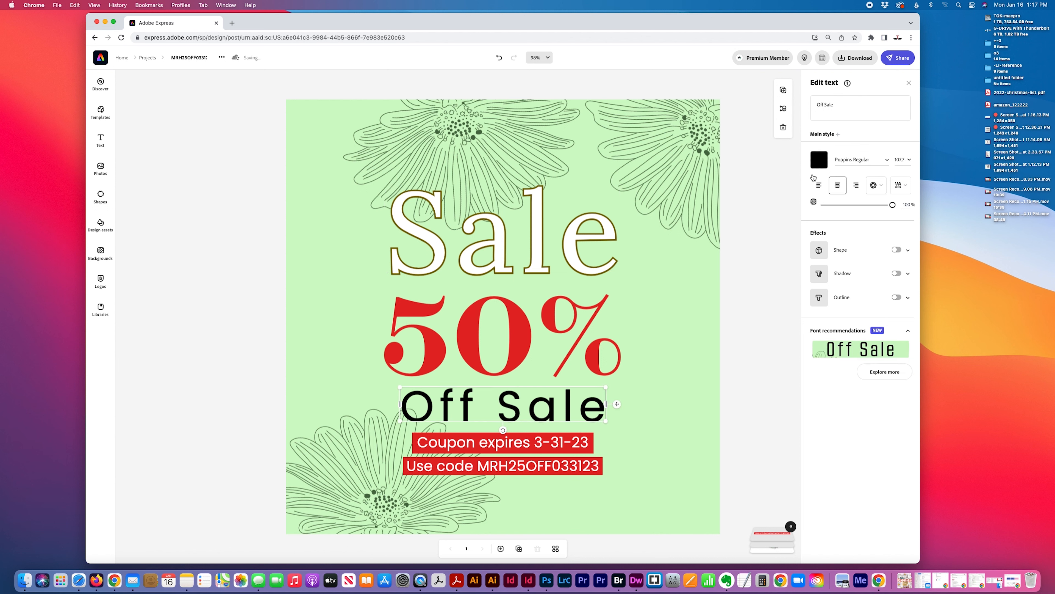
pyautogui.click(825, 105)
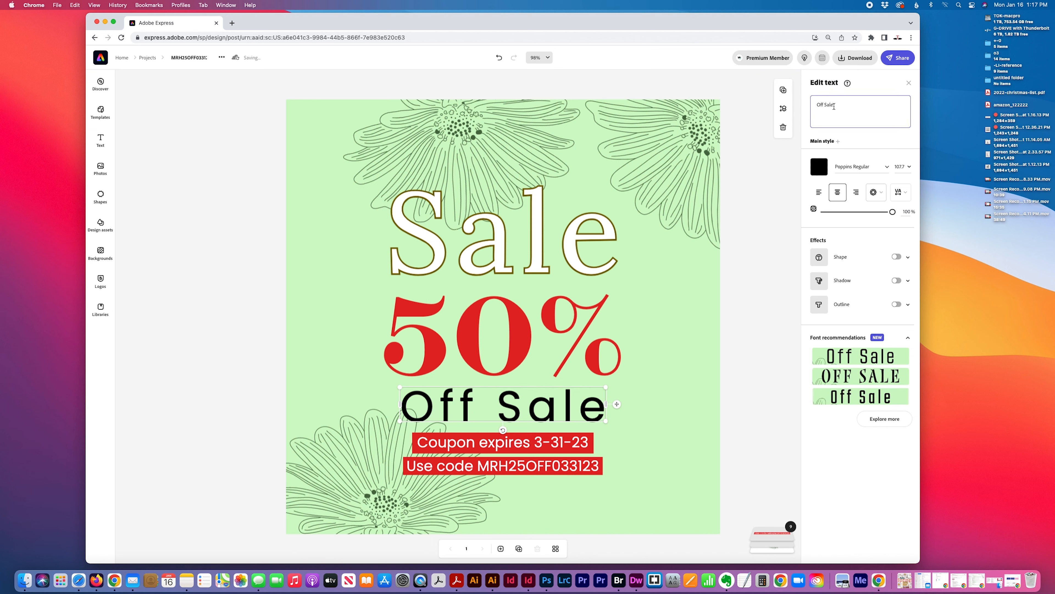
pyautogui.press('BackSpace')
pyautogui.press('BackSpace')
pyautogui.press('BackSpace')
pyautogui.press('BackSpace')
pyautogui.press('BackSpace')
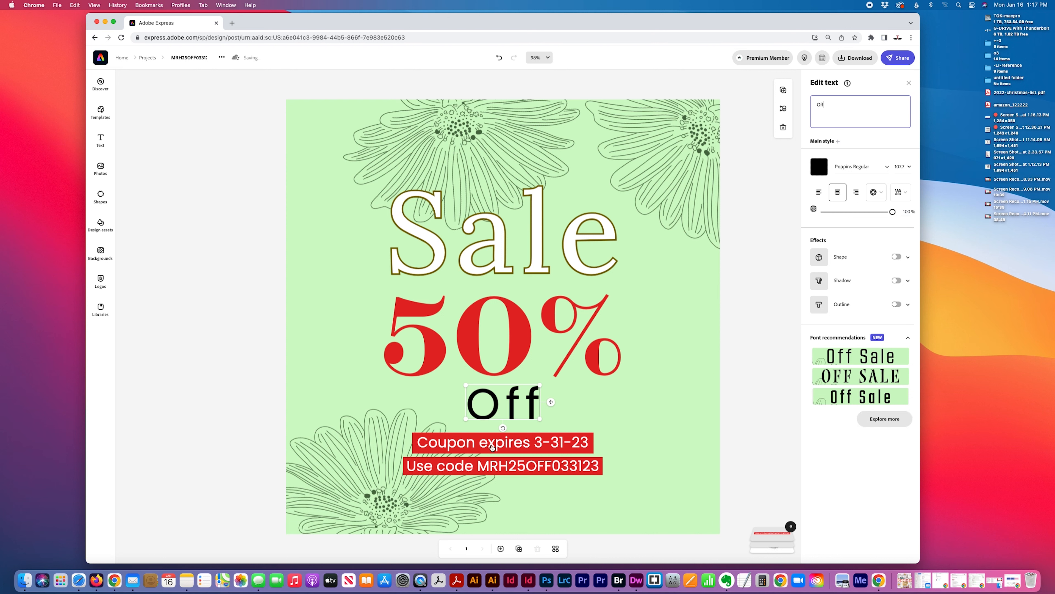
# - Apply the recommended Bebas Neue Regular font to the "Off" text, and enlarge and reposition it beneath the 50%
pyautogui.click(527, 416)
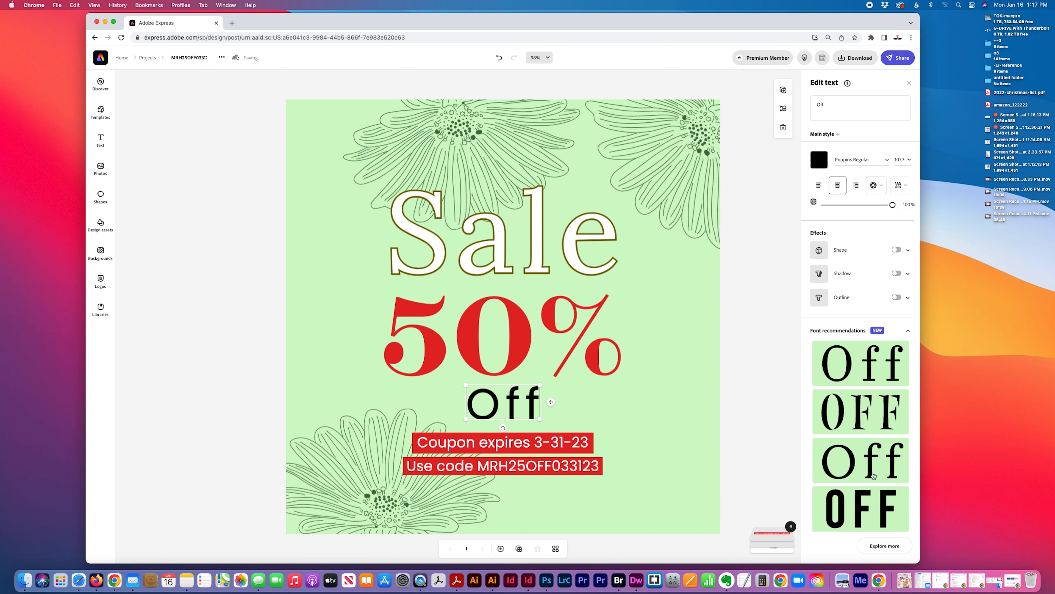
pyautogui.click(868, 512)
pyautogui.moveTo(523, 406); pyautogui.dragTo(573, 367)
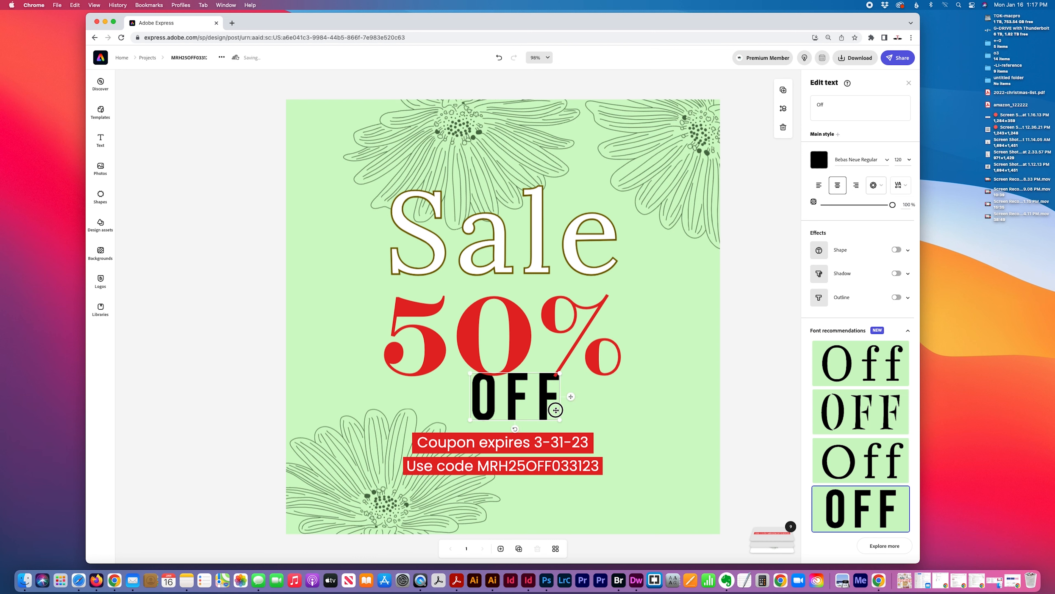
pyautogui.moveTo(555, 411); pyautogui.dragTo(530, 408)
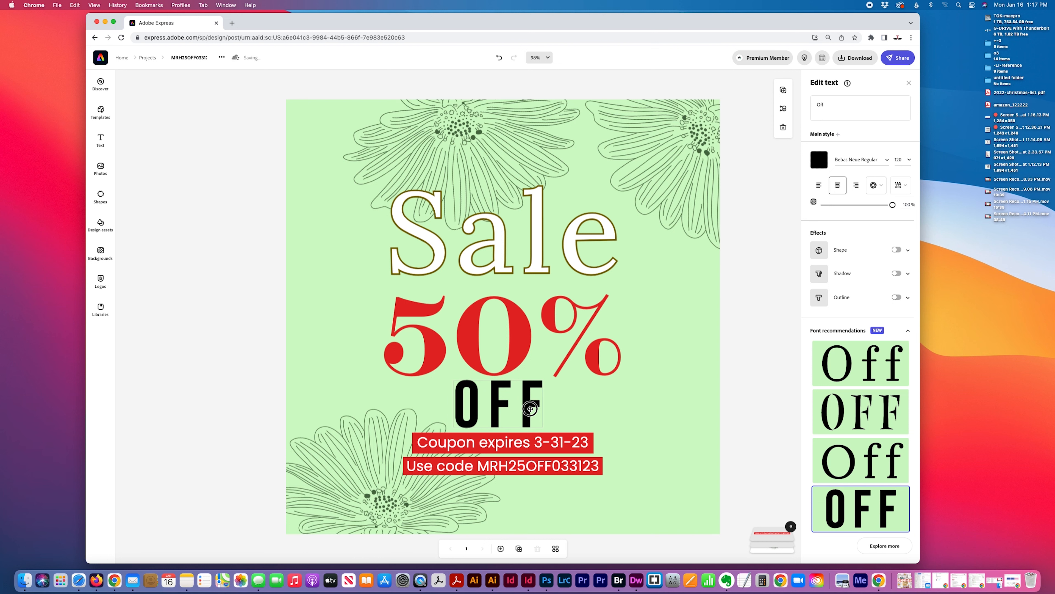
# - Delete the separate "Off" line and try adding "Off" to the 50% text instead
pyautogui.click(530, 409)
pyautogui.click(246, 183)
pyautogui.press('Delete')
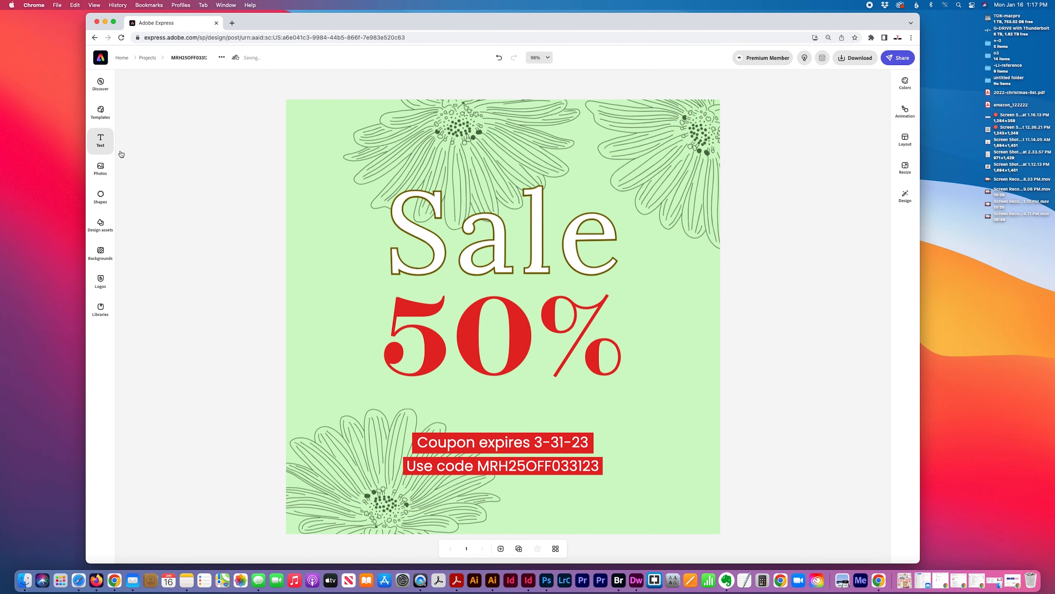
pyautogui.click(100, 140)
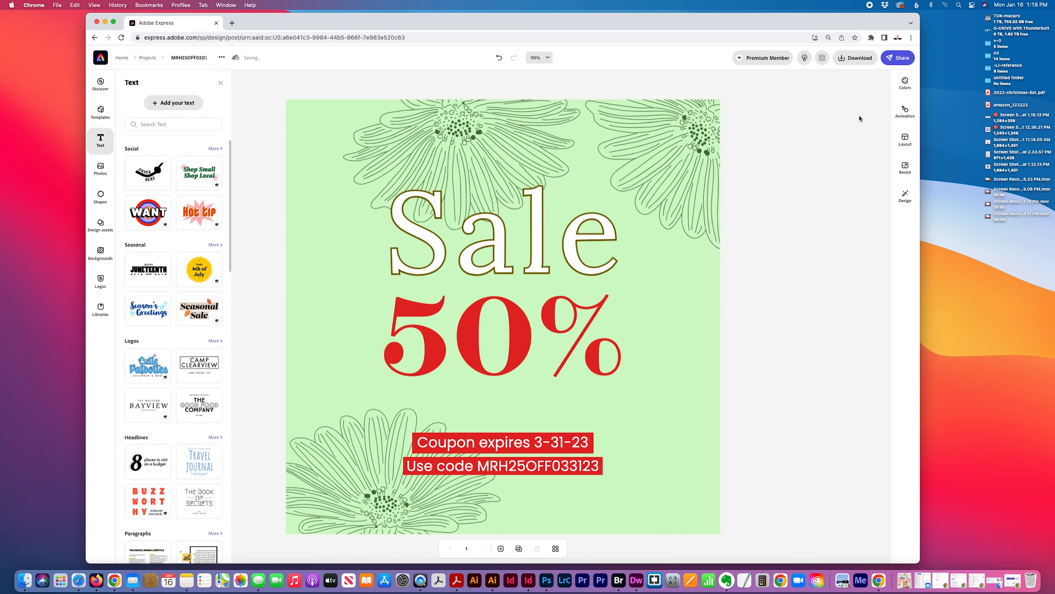
pyautogui.click(623, 333)
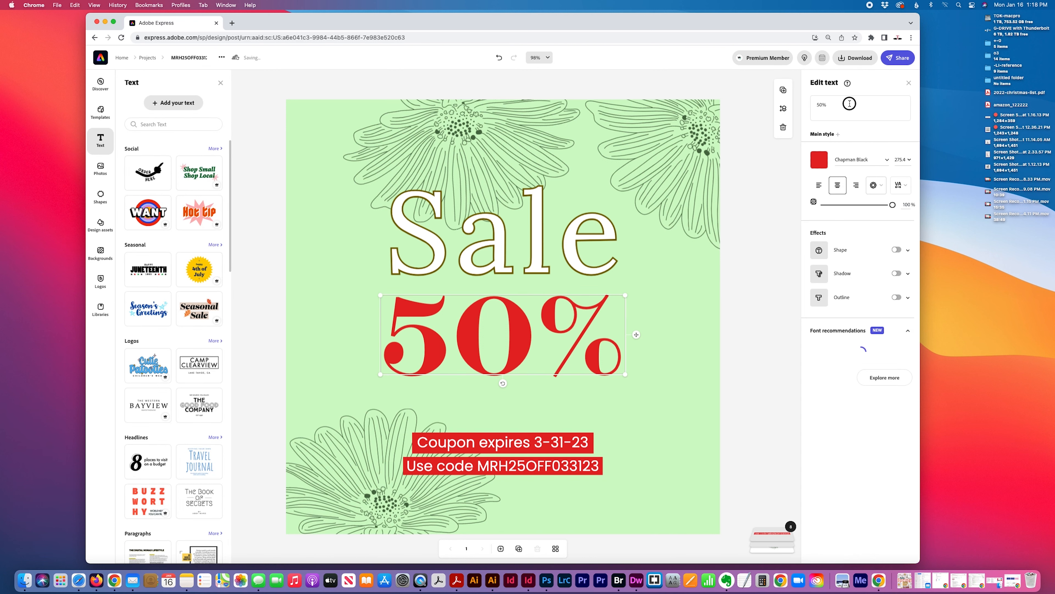
pyautogui.write('Off')
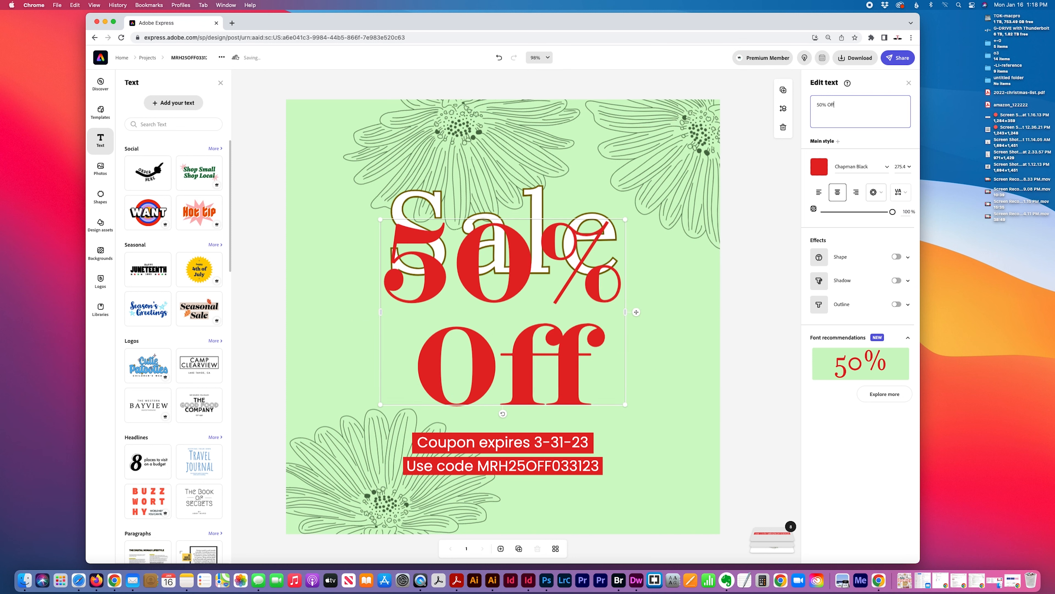
# - Undo the addition to the 50% text and the deletion of the separate "Off" line
pyautogui.press('super+z')
pyautogui.press('super+z')
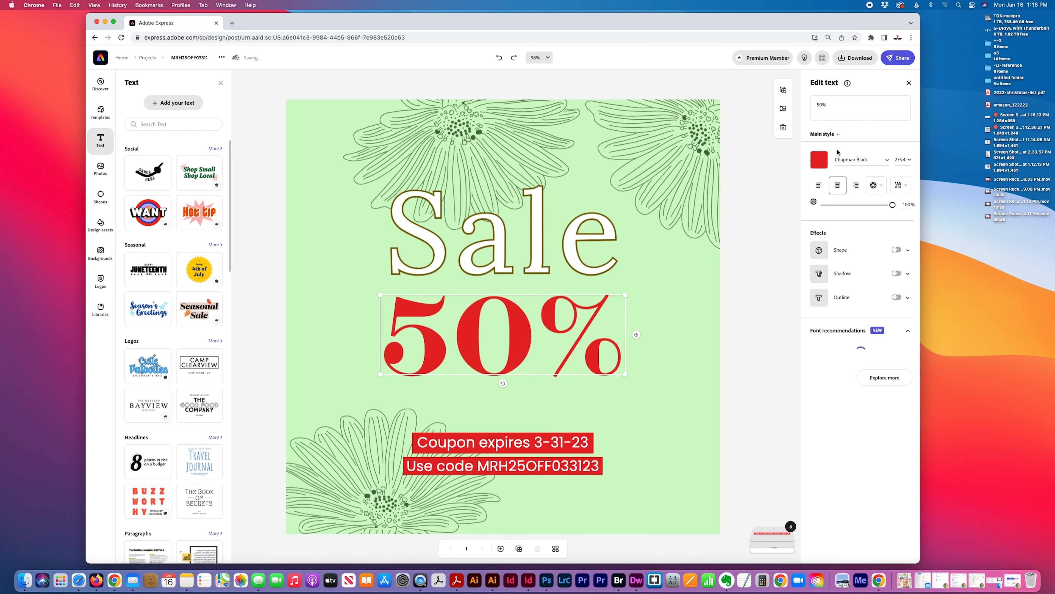
pyautogui.click(908, 82)
pyautogui.click(757, 215)
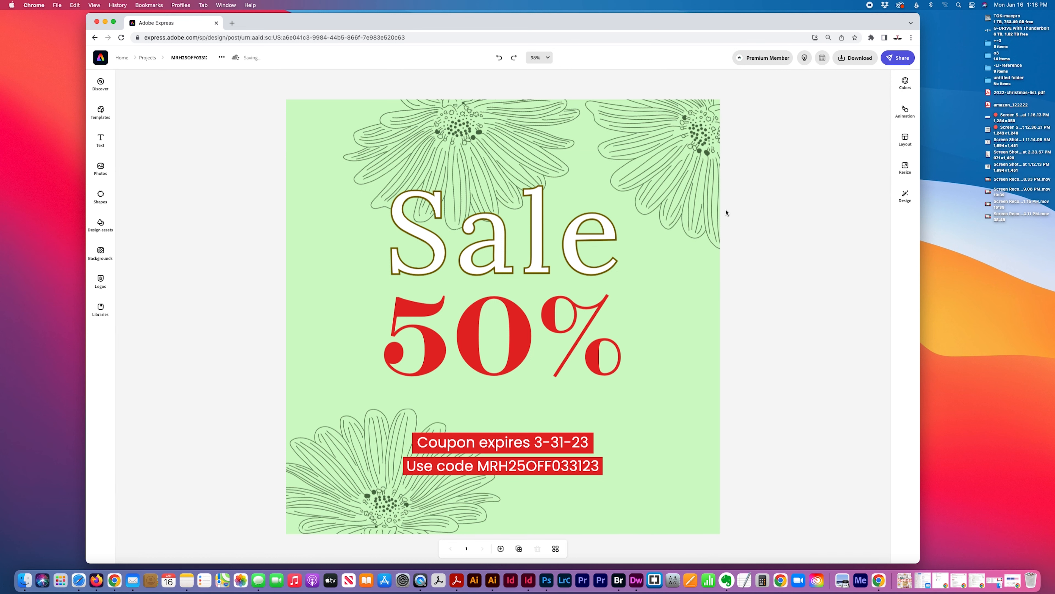
pyautogui.press('super+z')
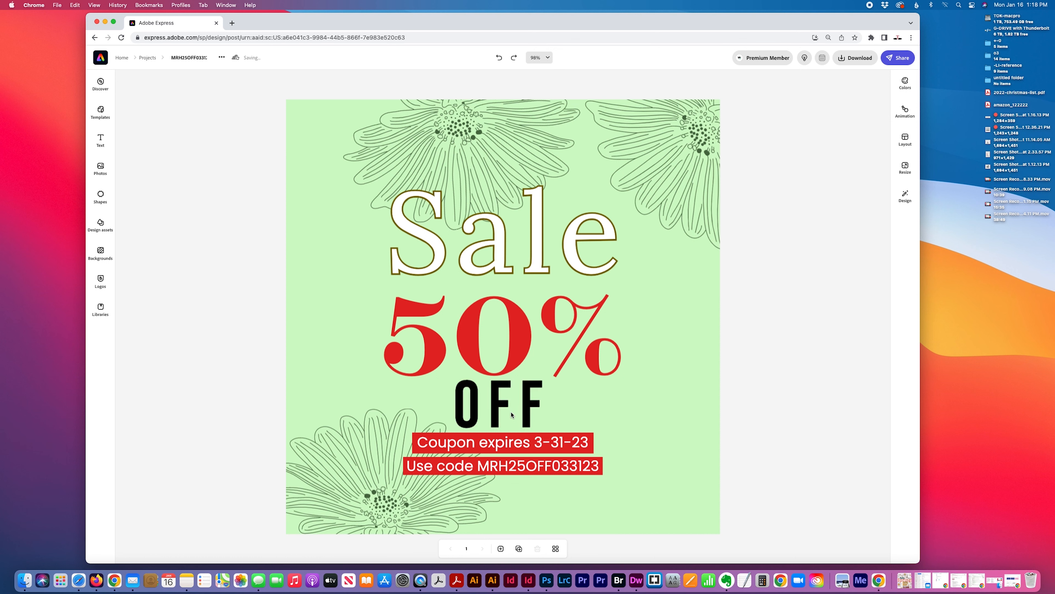
# - Apply the recommended Filosofia OT Regular font to the "Off" text and position it between the 50% and the coupon lines
pyautogui.click(525, 409)
pyautogui.moveTo(525, 408)
pyautogui.mouseDown()
pyautogui.moveTo(537, 405)
pyautogui.moveTo(523, 412)
pyautogui.mouseUp()
pyautogui.click(883, 380)
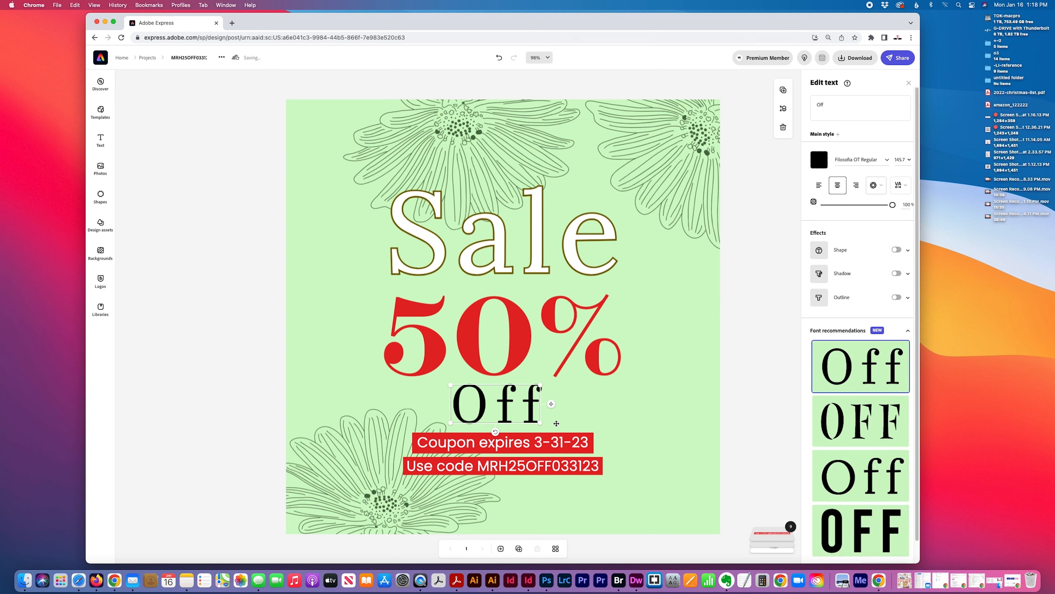
pyautogui.moveTo(539, 407); pyautogui.dragTo(511, 409)
# - Return to the projects overview and reopen the MRH25OFF033123 project from the MRH-coupons folder
pyautogui.click(144, 58)
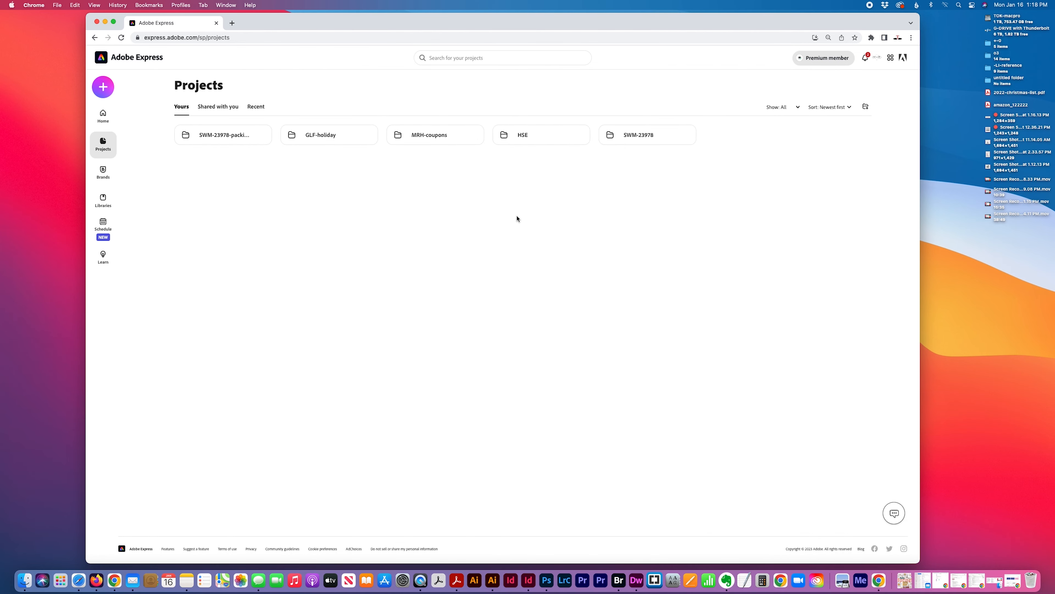
pyautogui.click(426, 141)
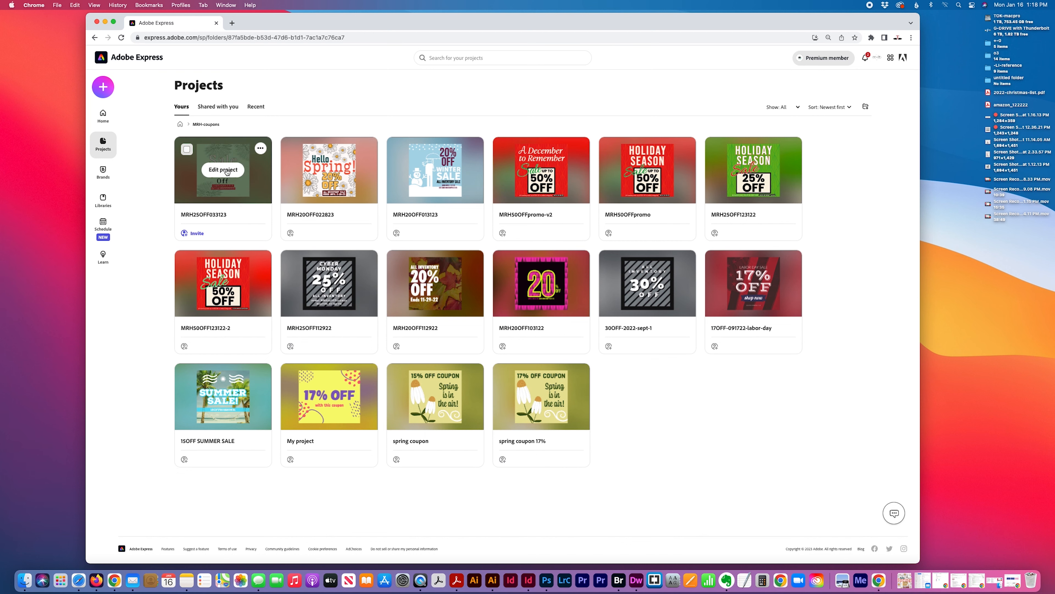
pyautogui.click(223, 170)
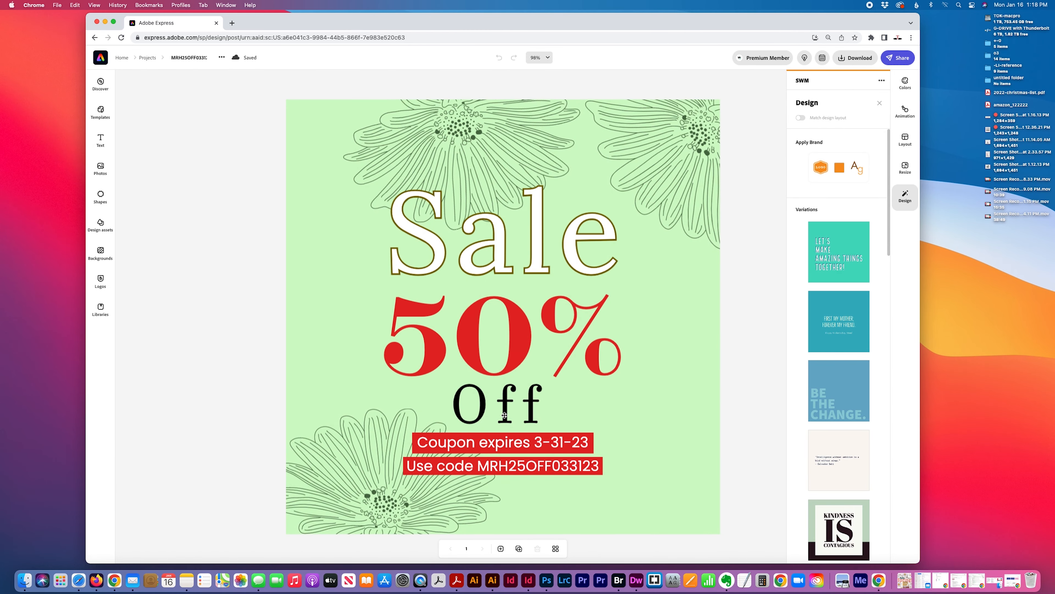
# - Apply the recommended Lora Regular font to the "Off" text, extend its wording to "Off Sale" and nudge it closer to the 50% text
pyautogui.click(504, 415)
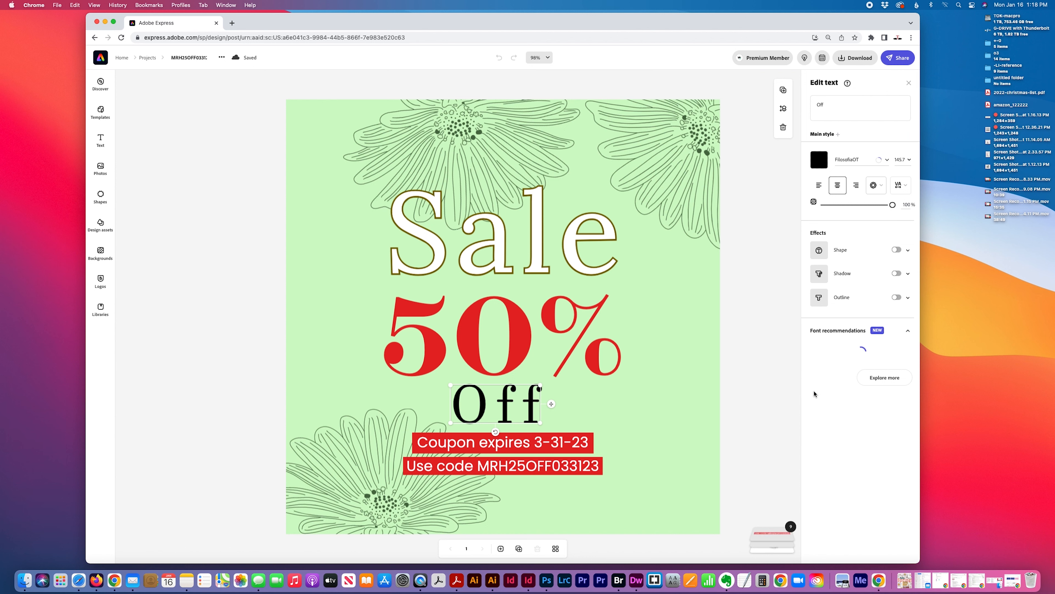
pyautogui.click(868, 356)
pyautogui.click(827, 104)
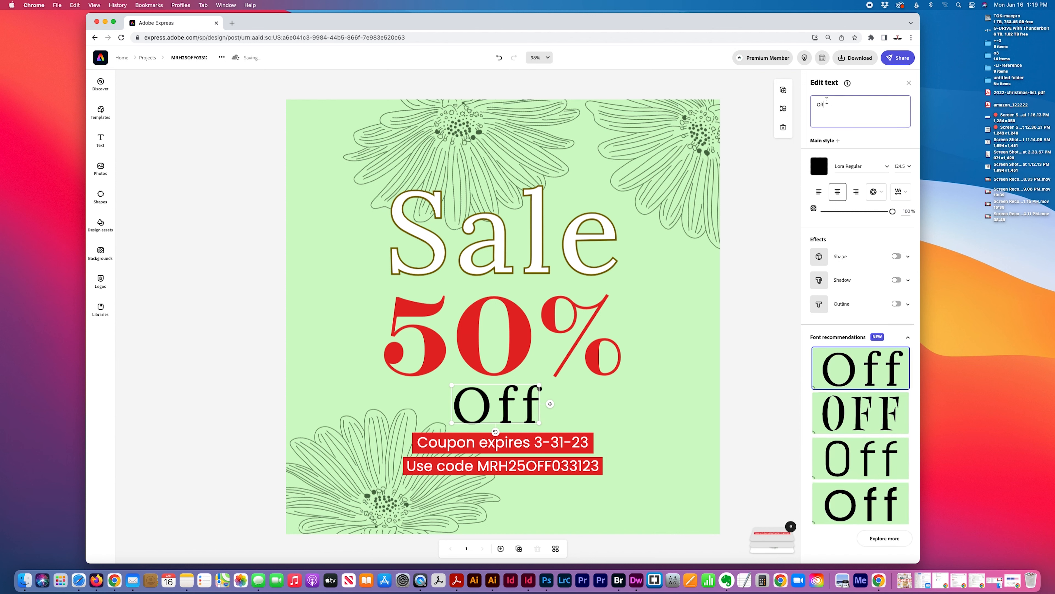
pyautogui.write('Sal')
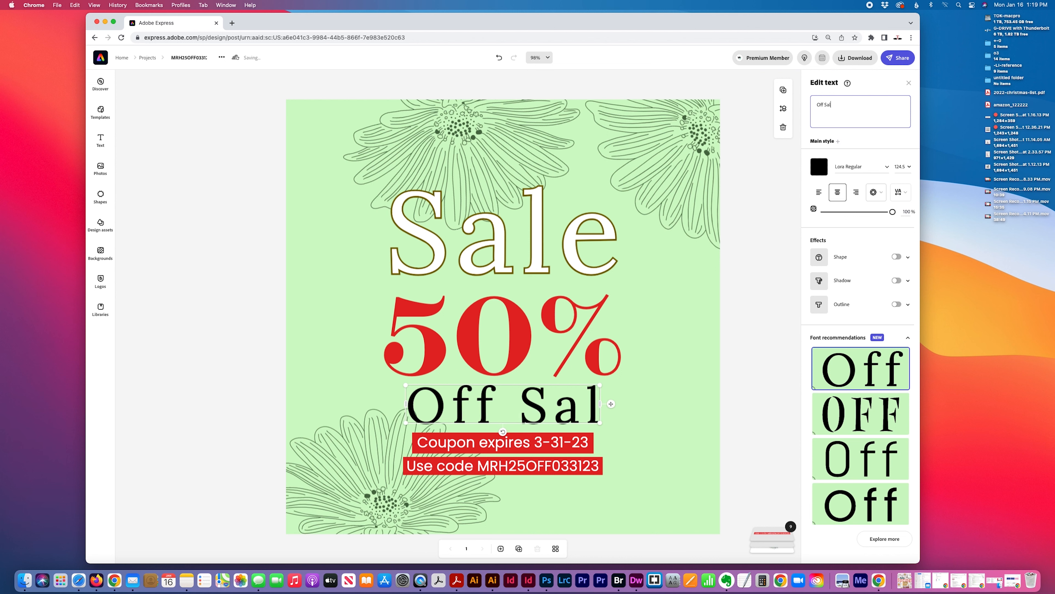
pyautogui.write('e')
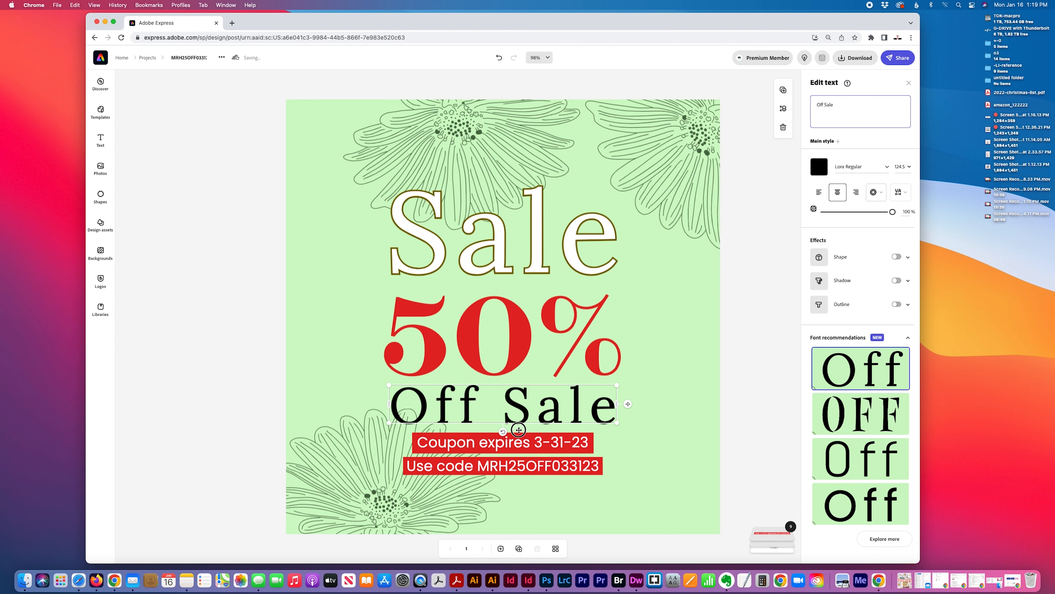
pyautogui.click(517, 416)
pyautogui.moveTo(517, 416)
pyautogui.mouseDown()
pyautogui.moveTo(520, 400)
pyautogui.moveTo(522, 411)
pyautogui.mouseUp()
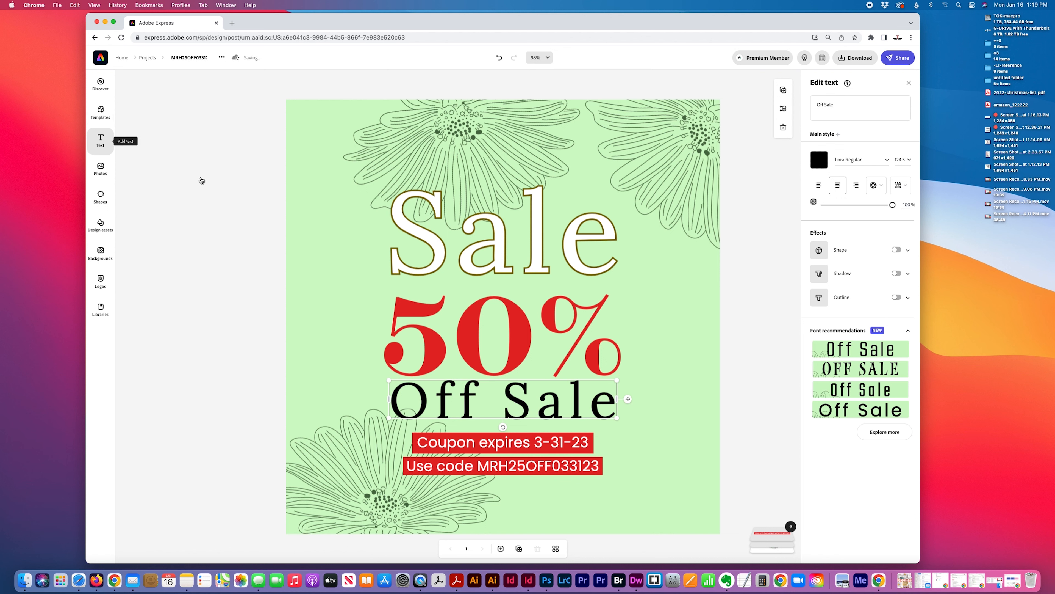
# - Browse the ready-made text designs and search them for "spring"
pyautogui.click(119, 155)
pyautogui.scroll(-10, 200, 270)
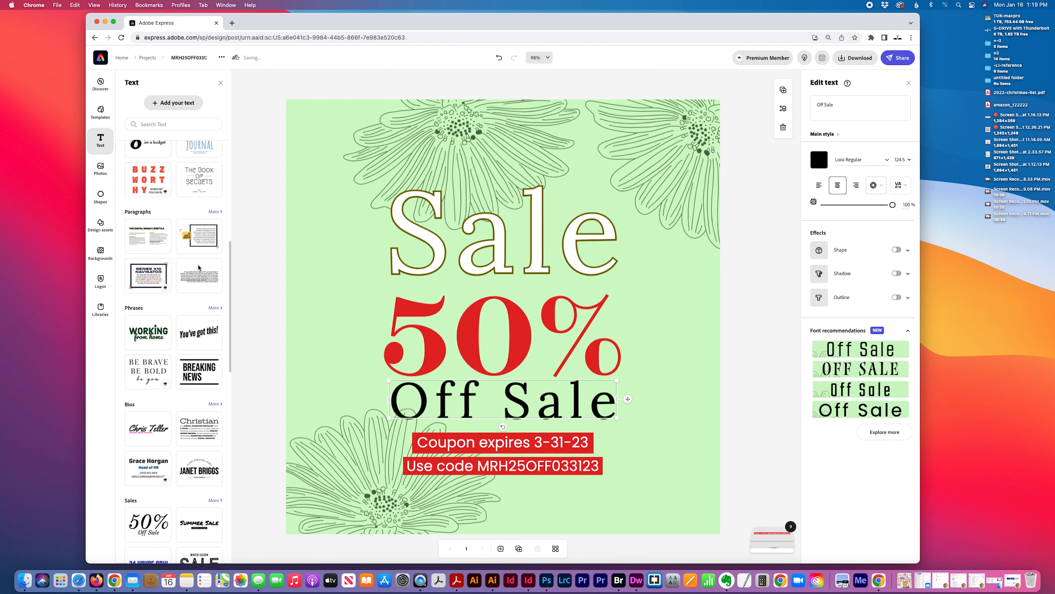
pyautogui.scroll(10, 199, 270)
pyautogui.click(180, 124)
pyautogui.write('spring')
pyautogui.press('Return')
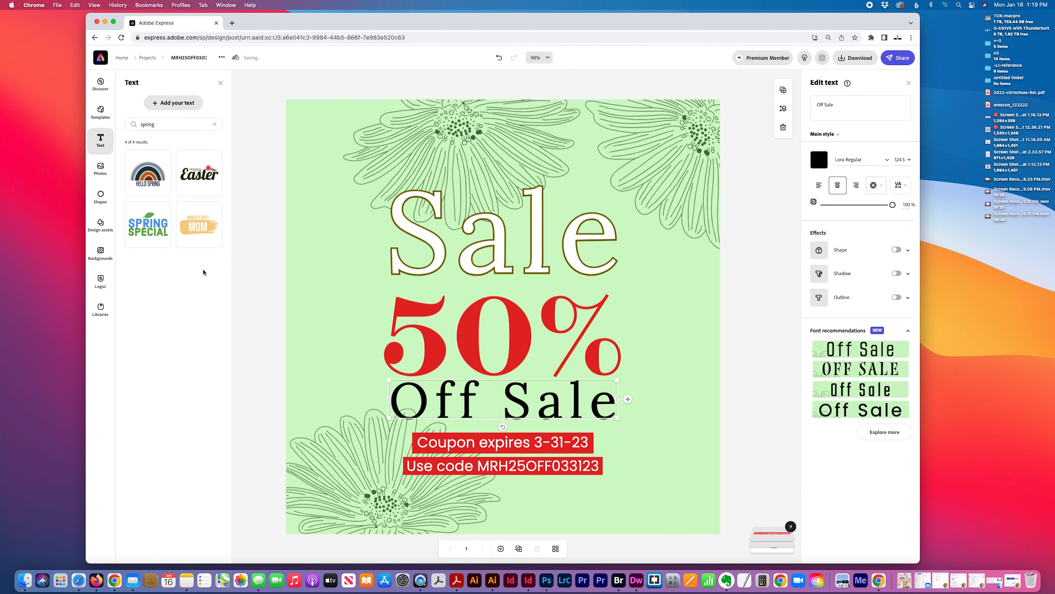
# - Search the text designs for "green" and look through the results for a suitable headline style
pyautogui.click(160, 124)
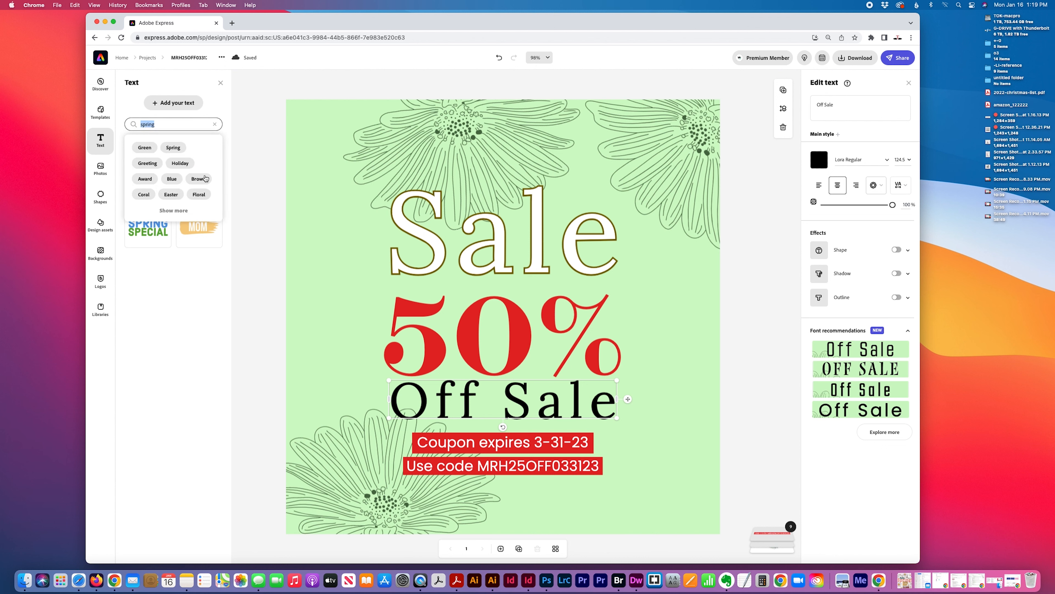
pyautogui.write('green')
pyautogui.press('Return')
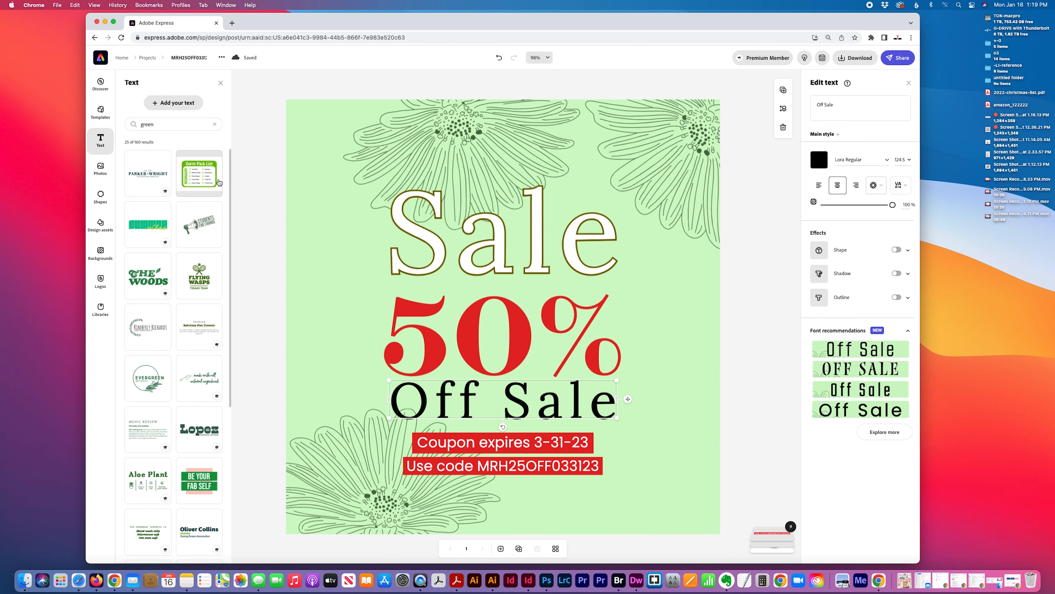
pyautogui.scroll(-5, 162, 214)
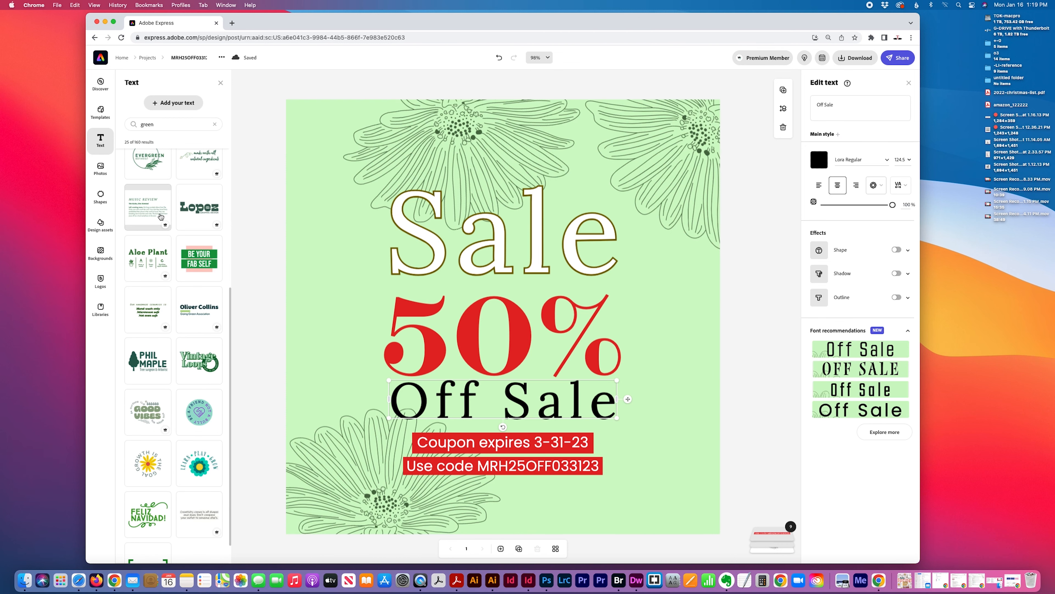
pyautogui.scroll(-5, 160, 216)
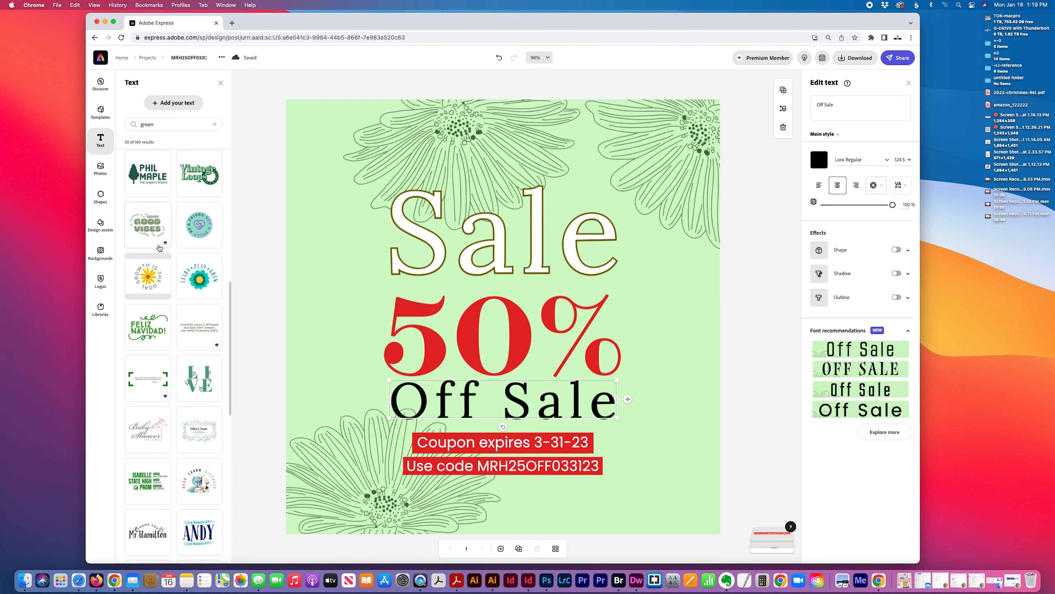
pyautogui.scroll(-4, 159, 254)
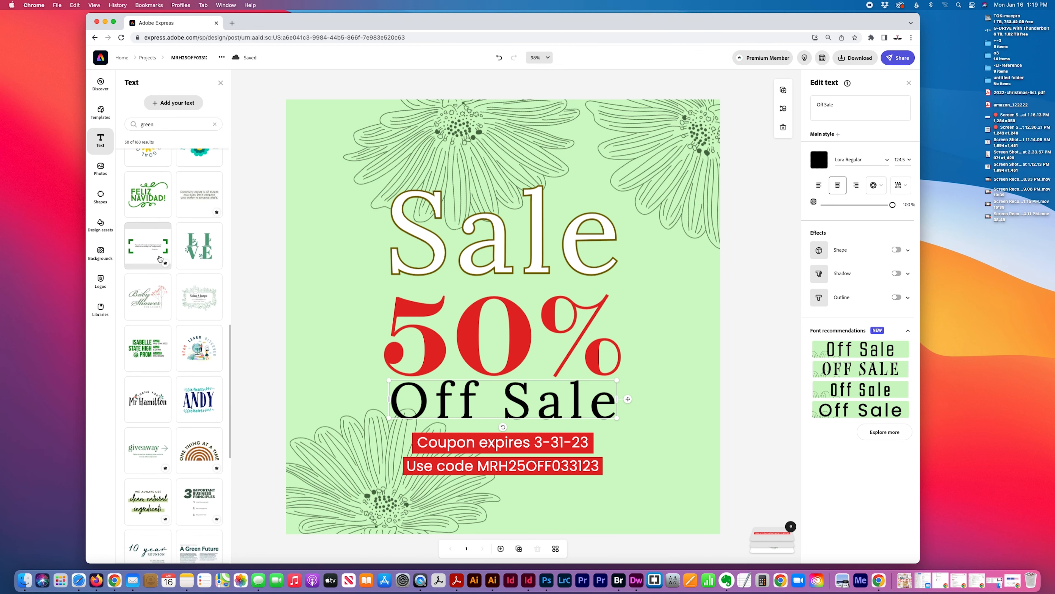
pyautogui.scroll(-6, 160, 259)
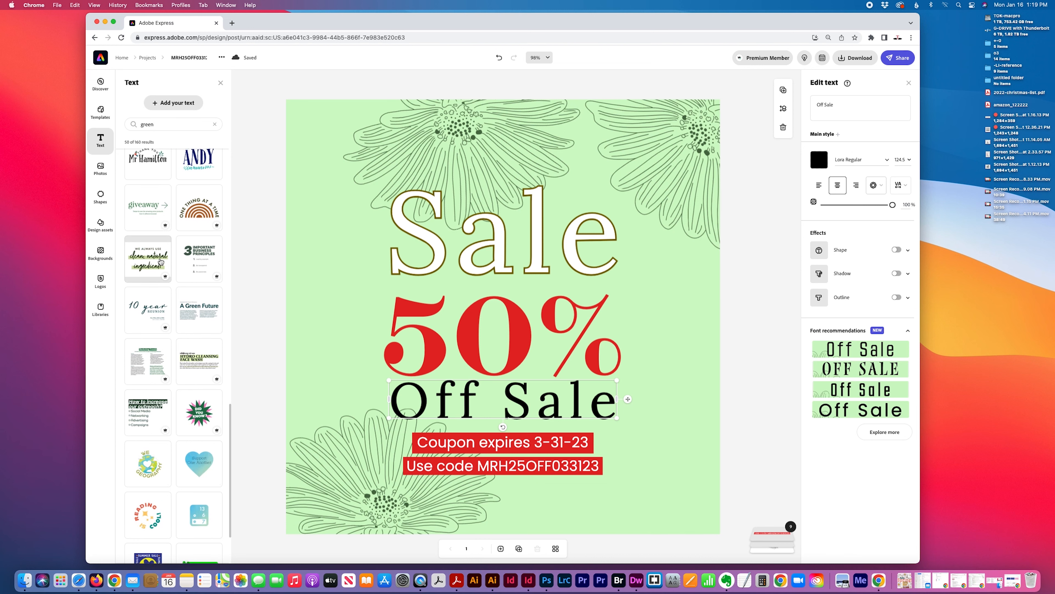
pyautogui.scroll(-4, 160, 261)
pyautogui.scroll(6, 161, 262)
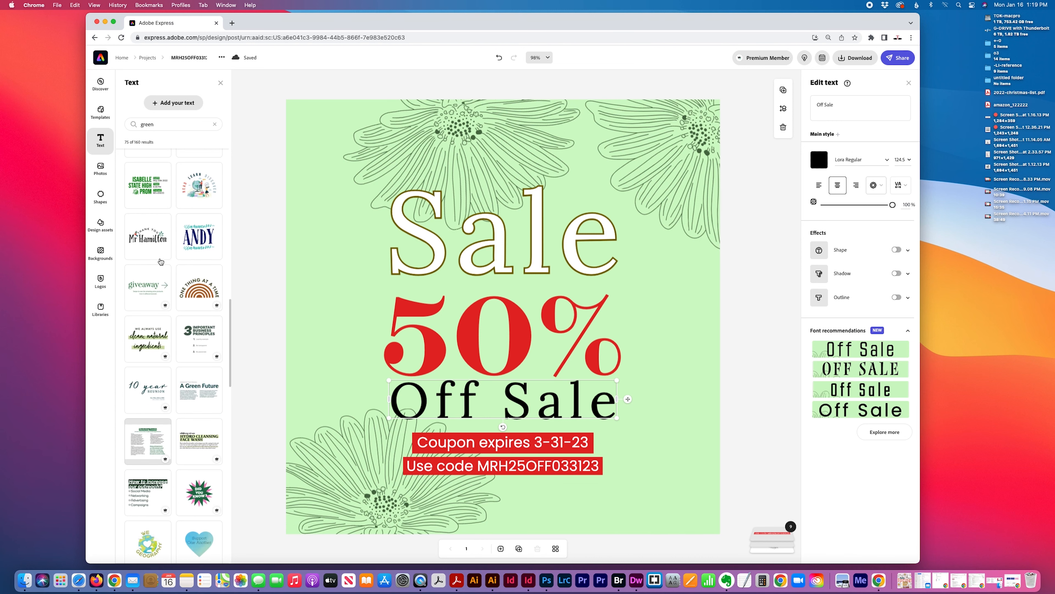
pyautogui.scroll(-4, 160, 261)
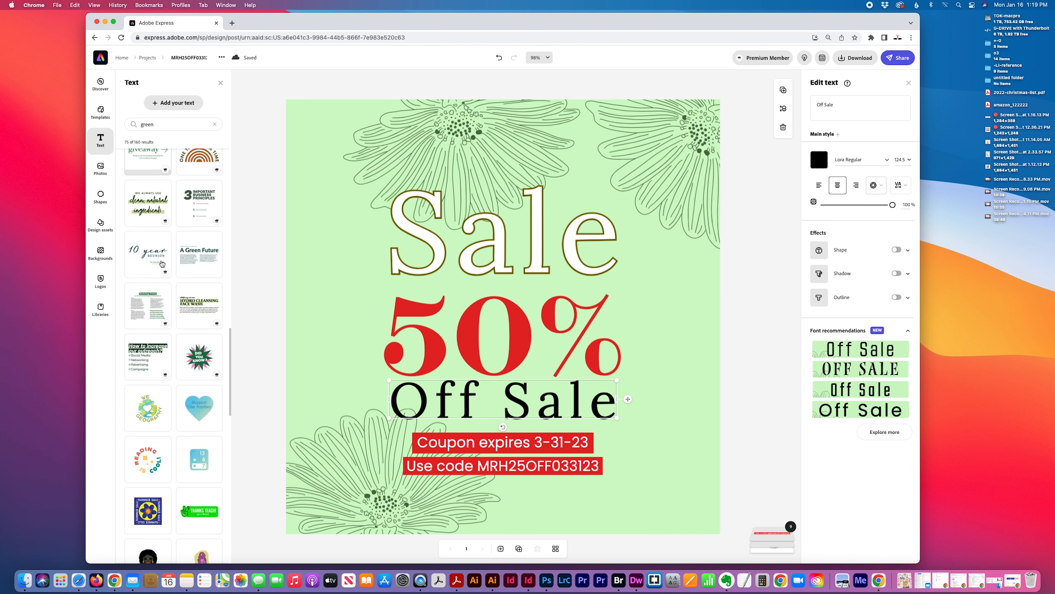
pyautogui.scroll(-10, 163, 264)
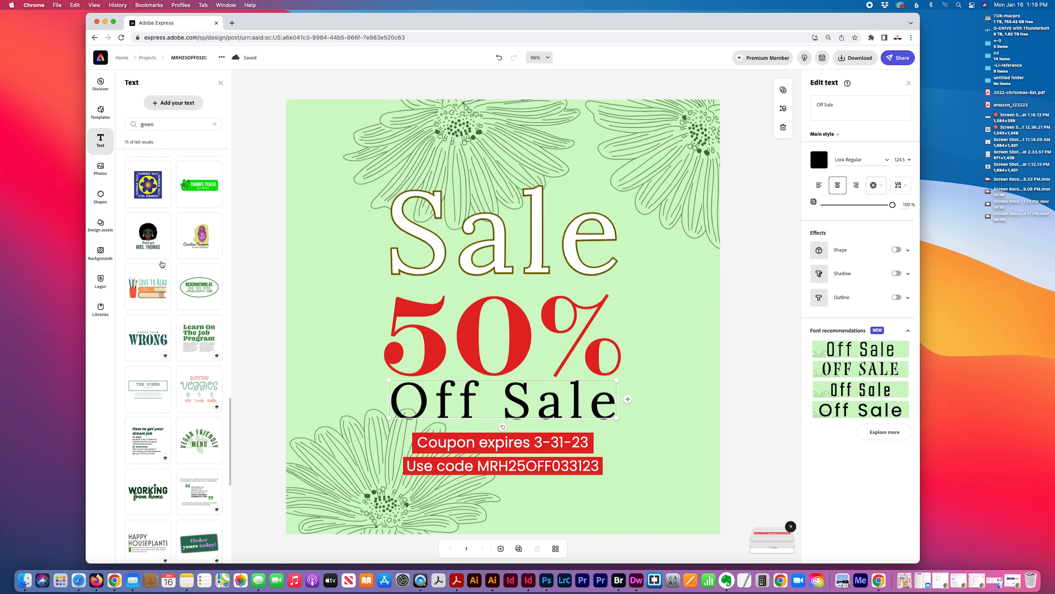
pyautogui.scroll(10, 162, 263)
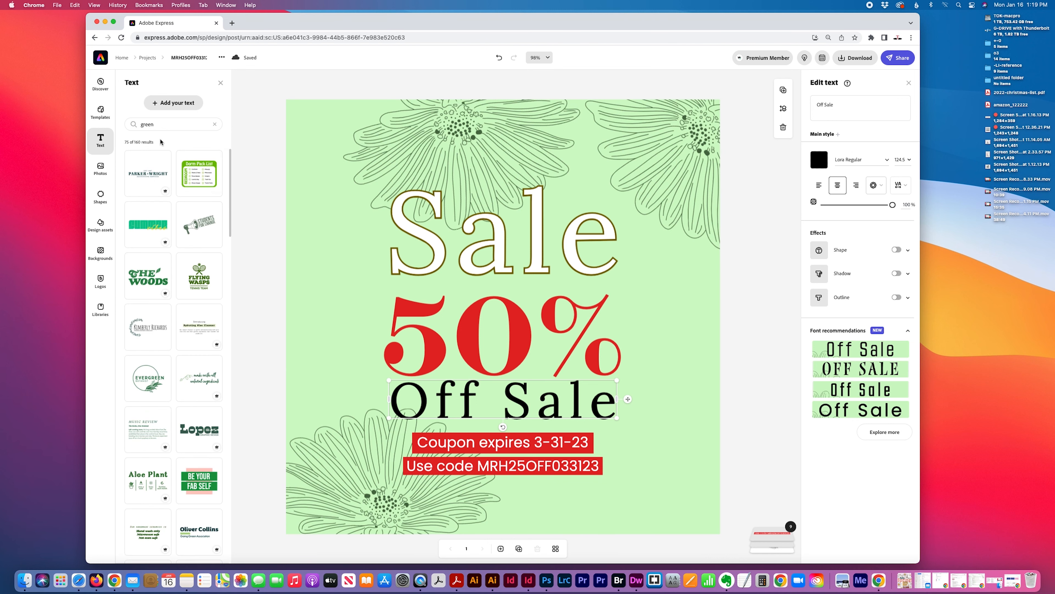
# - Search the text designs for "hello" and place the pink "Hello Gorgeous" design over the upper part of the "Sale" headline
pyautogui.click(145, 125)
pyautogui.write('hell')
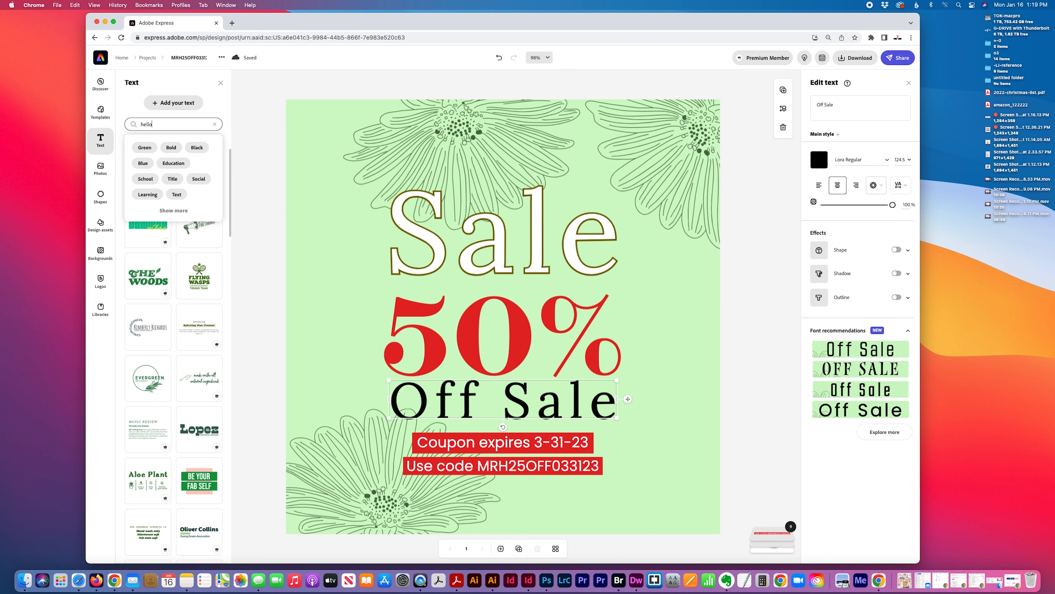
pyautogui.write('o')
pyautogui.press('Return')
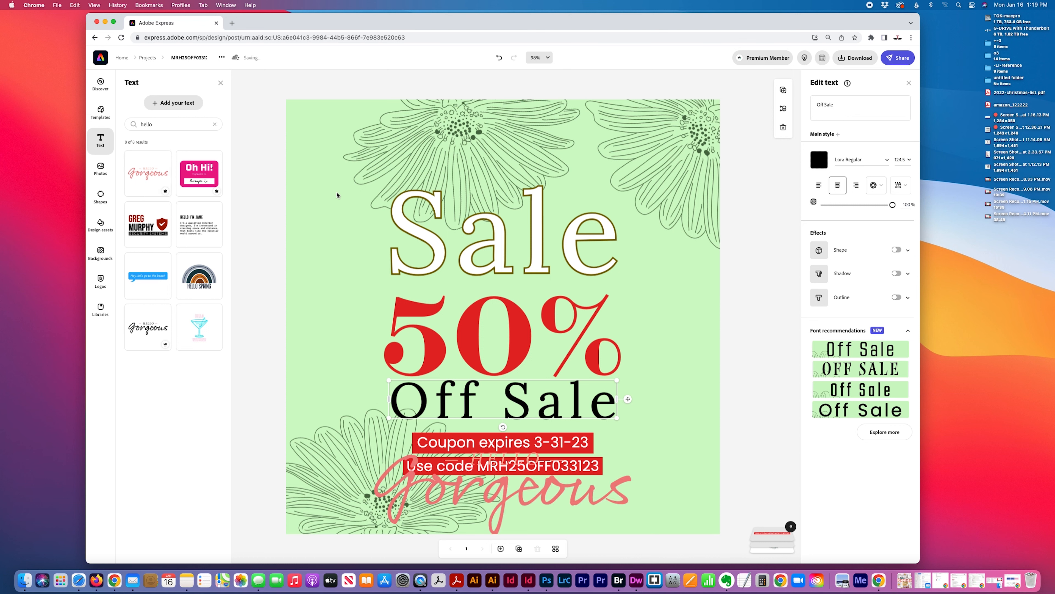
pyautogui.moveTo(499, 483); pyautogui.dragTo(448, 190)
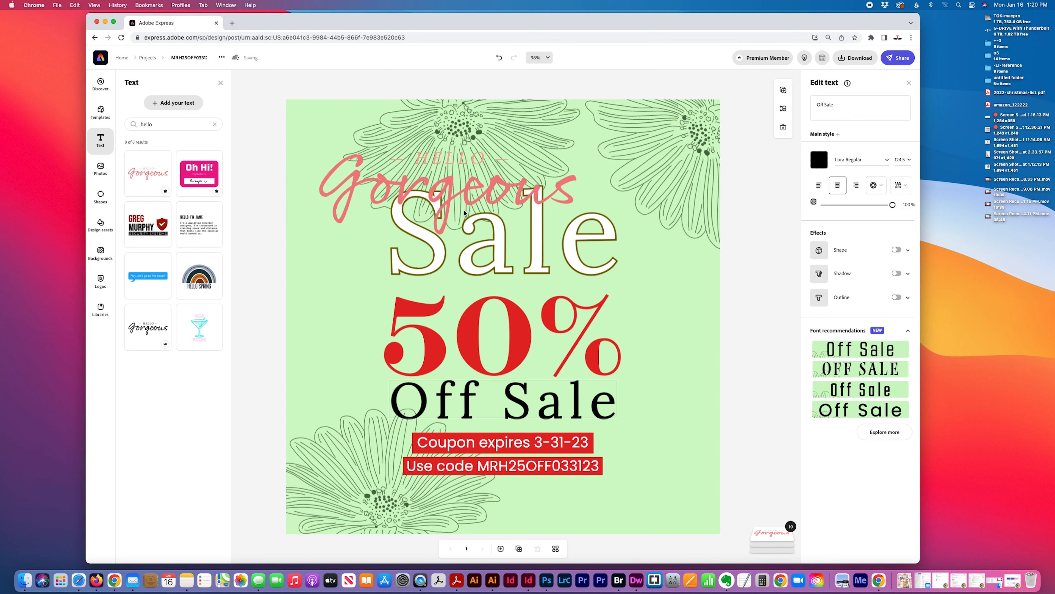
# - Delete the outlined "Sale" headline, then enlarge the "Hello Gorgeous" group and center it in that space above 50%
pyautogui.click(428, 225)
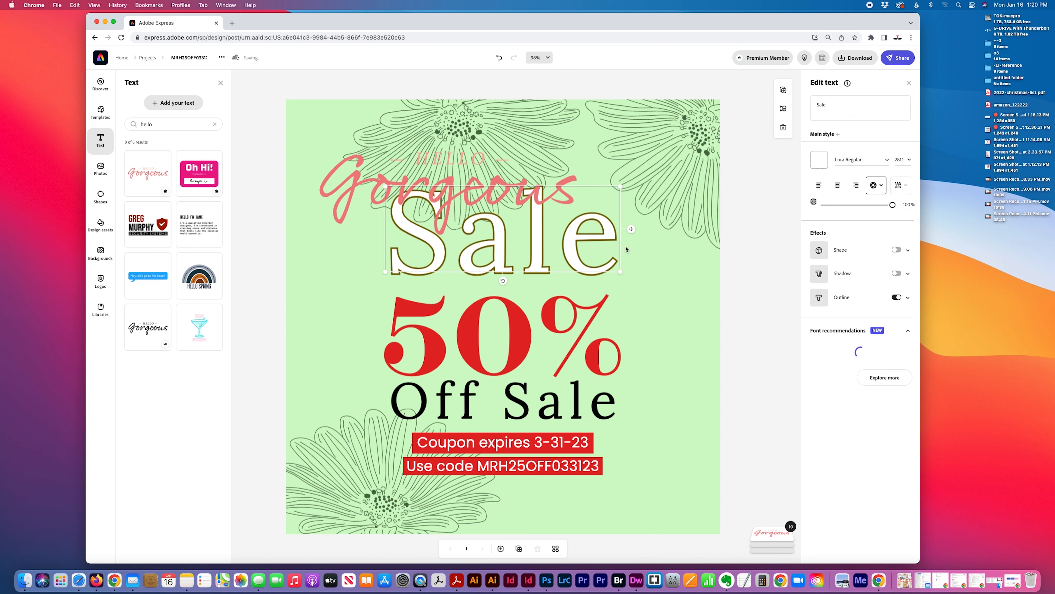
pyautogui.press('Delete')
pyautogui.click(482, 195)
pyautogui.moveTo(493, 200); pyautogui.dragTo(517, 248)
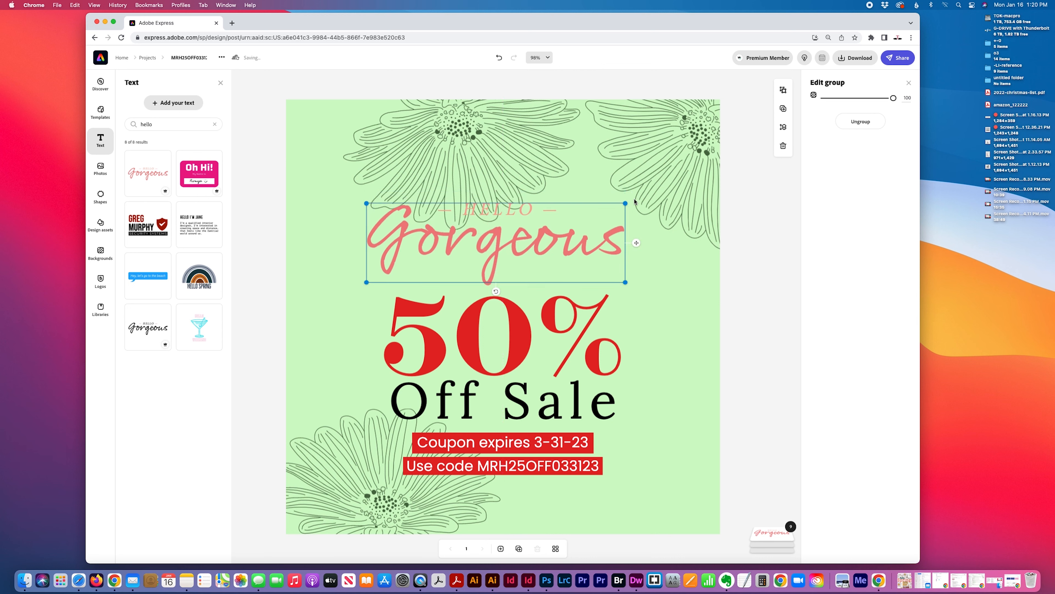
pyautogui.moveTo(626, 203); pyautogui.dragTo(695, 180)
pyautogui.moveTo(578, 231)
pyautogui.mouseDown()
pyautogui.moveTo(543, 244)
pyautogui.moveTo(558, 232)
pyautogui.mouseUp()
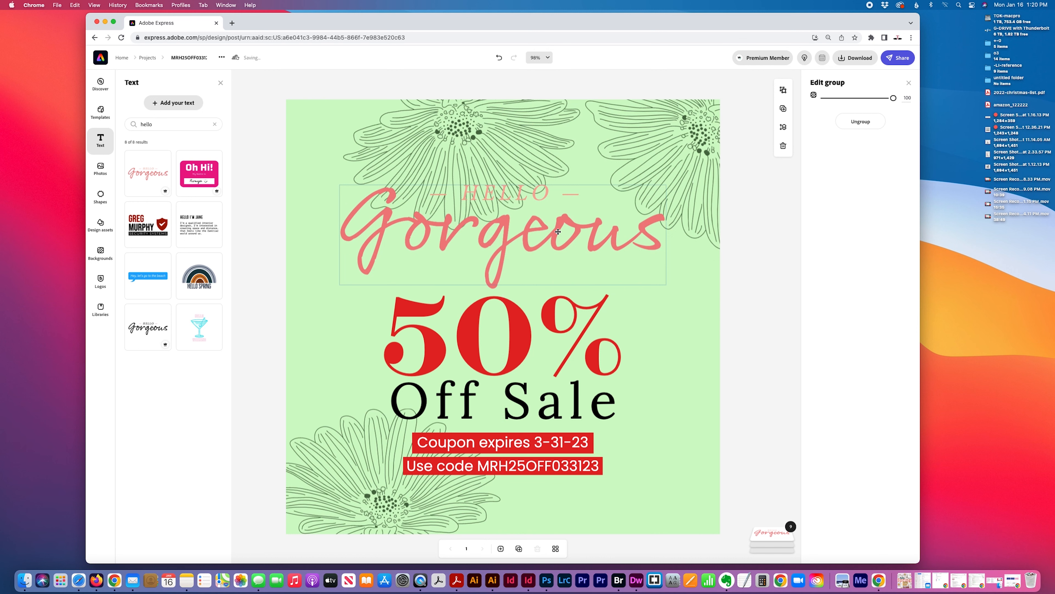
# - Ungroup the "Hello Gorgeous" design and replace the word "Gorgeous" with "Spring"
pyautogui.click(861, 120)
pyautogui.click(750, 269)
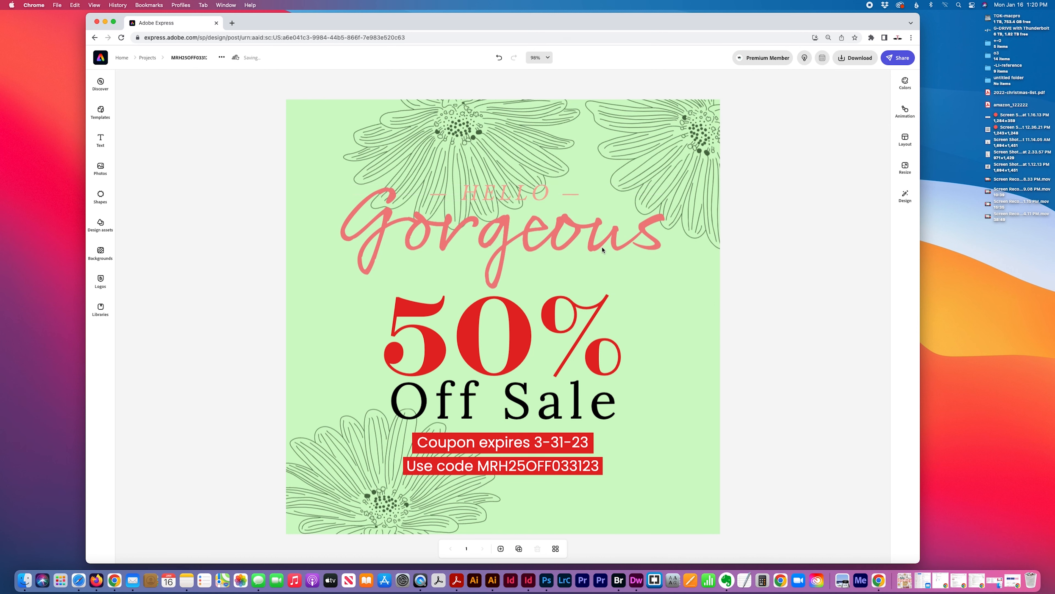
pyautogui.click(586, 262)
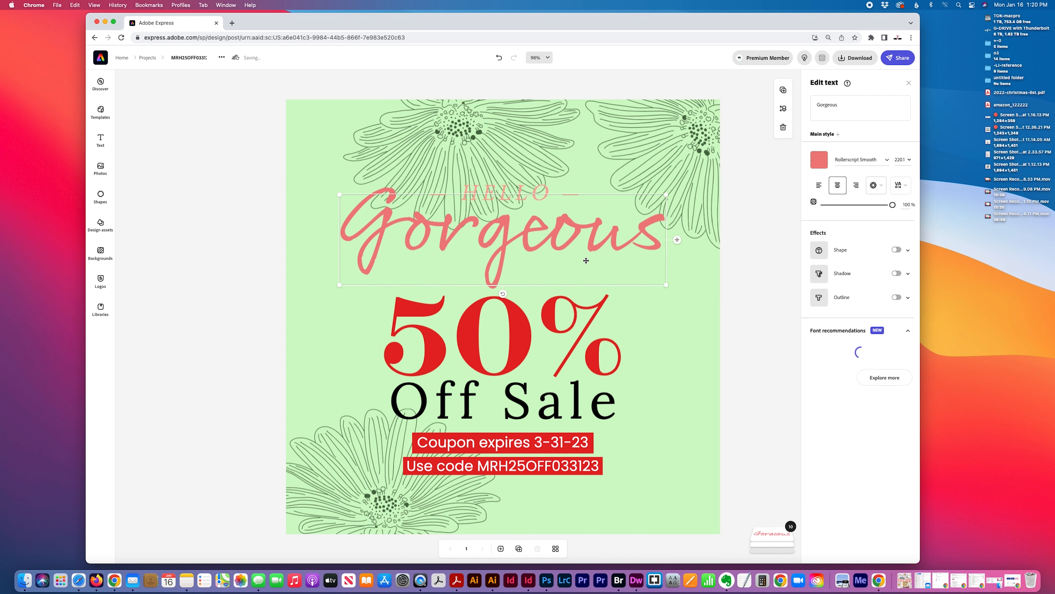
pyautogui.click(808, 106)
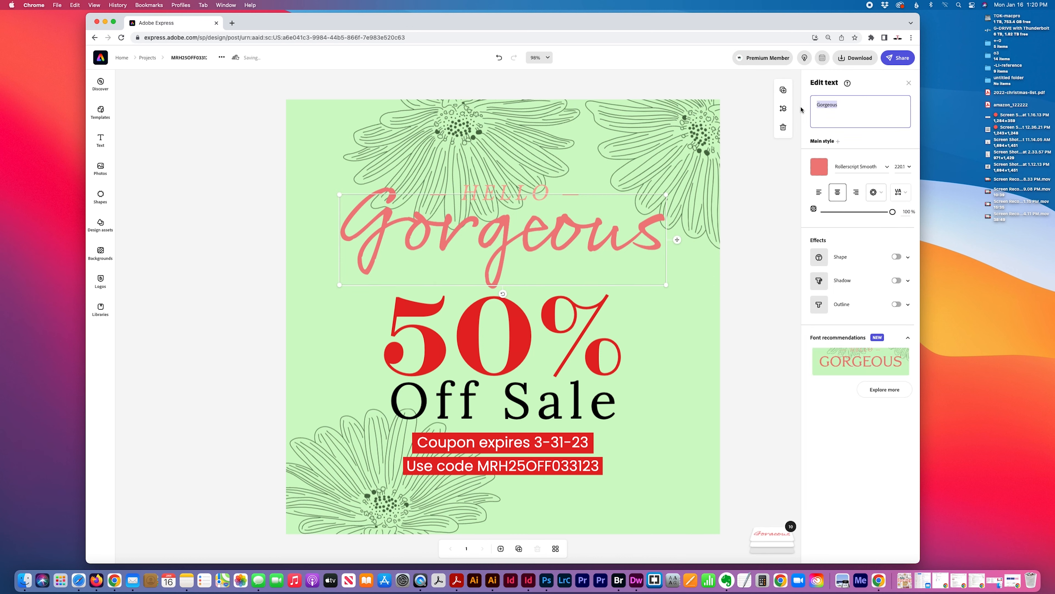
pyautogui.write('Spring')
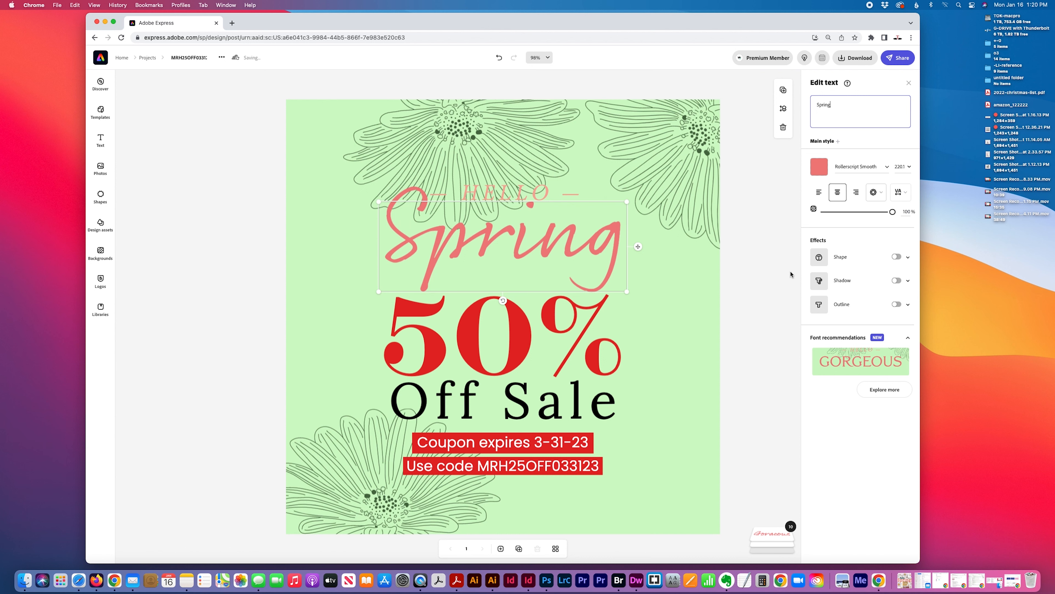
# - Recolor the "Spring" text with the palette's dark green and center it above 50%, below "HELLO"
pyautogui.click(819, 166)
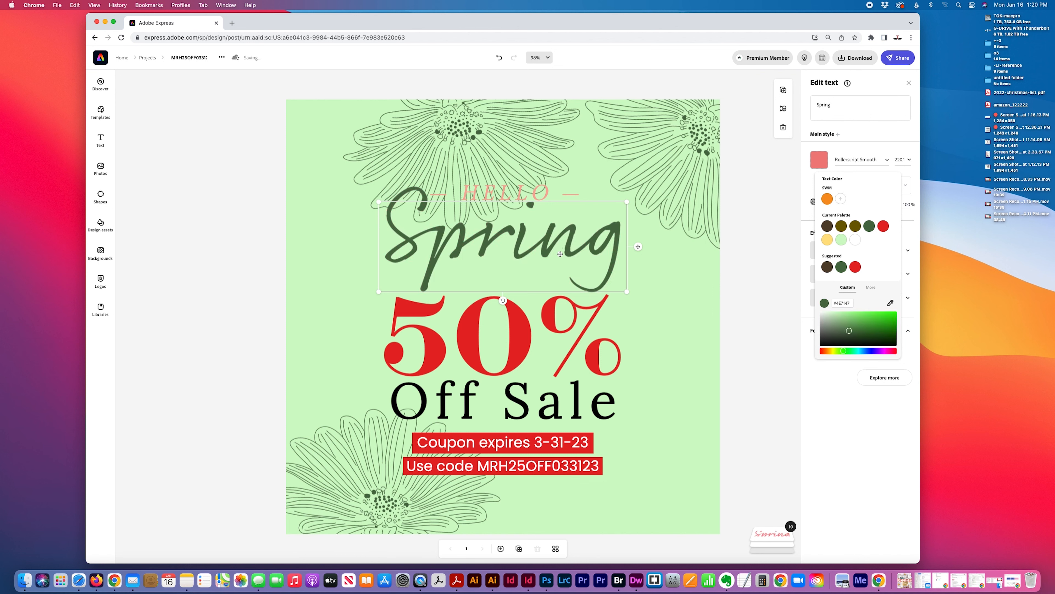
pyautogui.moveTo(526, 252); pyautogui.dragTo(610, 245)
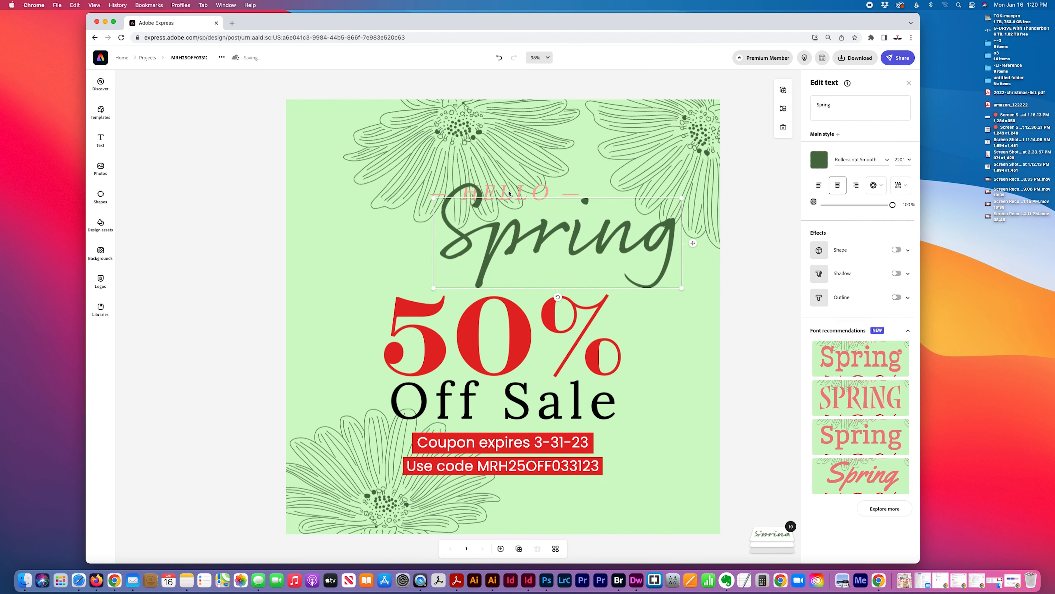
pyautogui.moveTo(504, 191)
pyautogui.mouseDown()
pyautogui.moveTo(364, 256)
pyautogui.moveTo(374, 226)
pyautogui.moveTo(432, 170)
pyautogui.moveTo(389, 226)
pyautogui.moveTo(391, 262)
pyautogui.moveTo(429, 229)
pyautogui.moveTo(523, 183)
pyautogui.moveTo(501, 190)
pyautogui.mouseUp()
pyautogui.moveTo(550, 230); pyautogui.dragTo(503, 234)
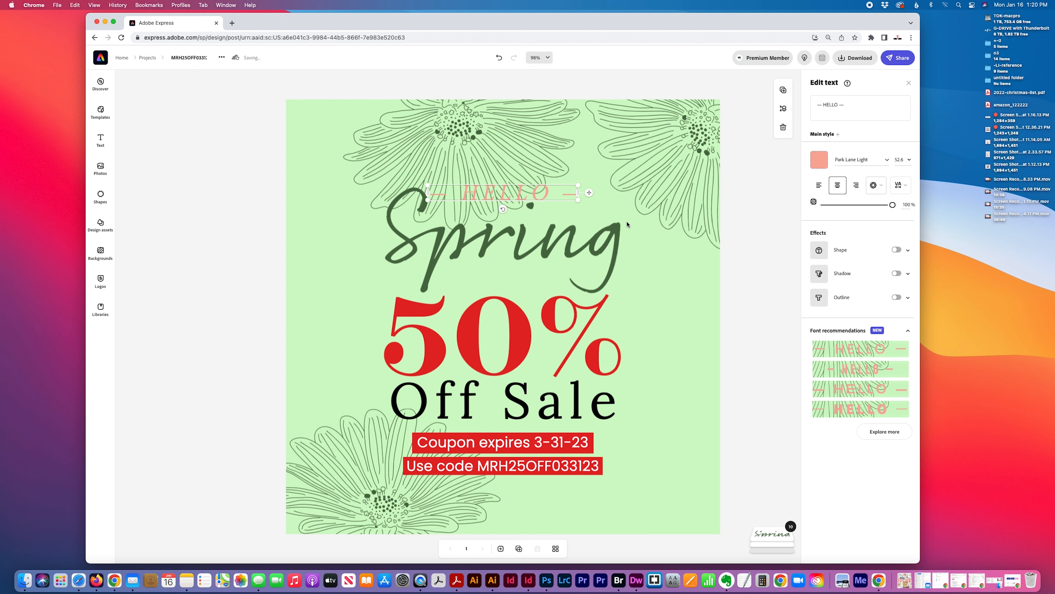
# - Enlarge the "Spring" text to span most of the coupon's width, overlapping the top of 50%, and recolor it white
pyautogui.click(617, 226)
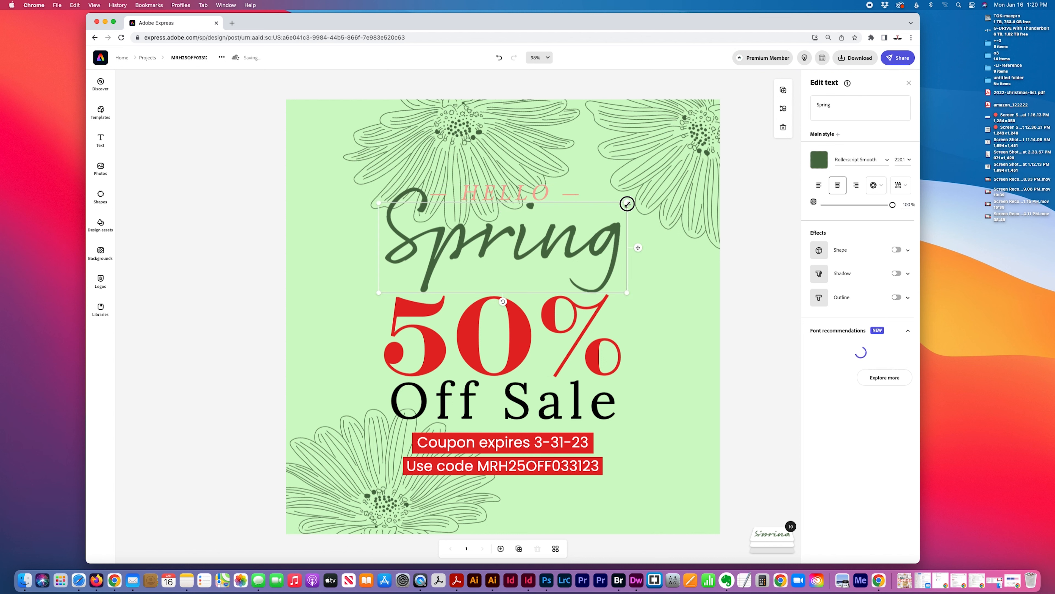
pyautogui.moveTo(627, 202); pyautogui.dragTo(721, 153)
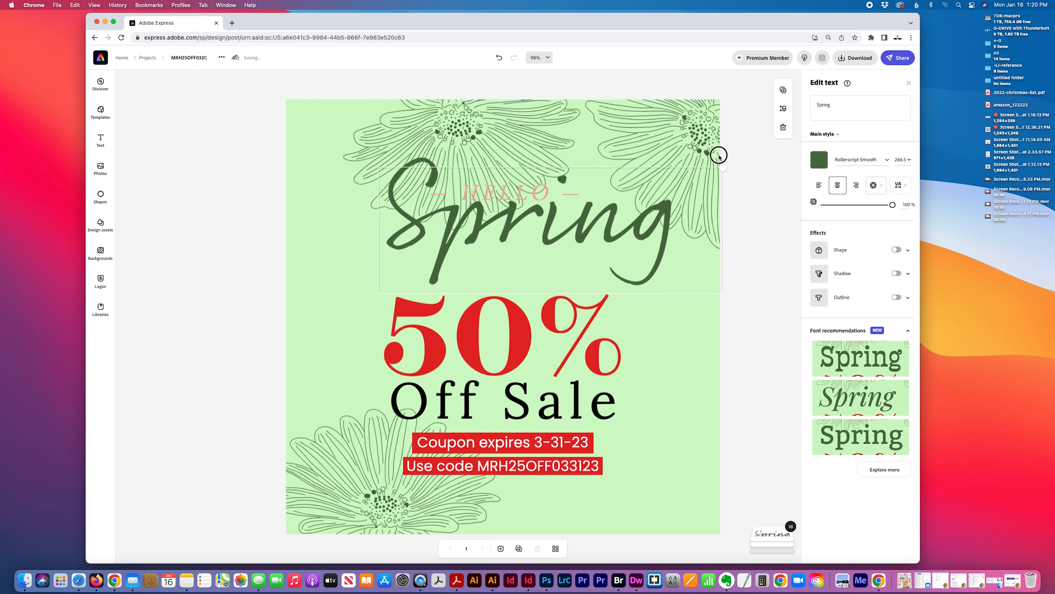
pyautogui.moveTo(589, 242); pyautogui.dragTo(508, 273)
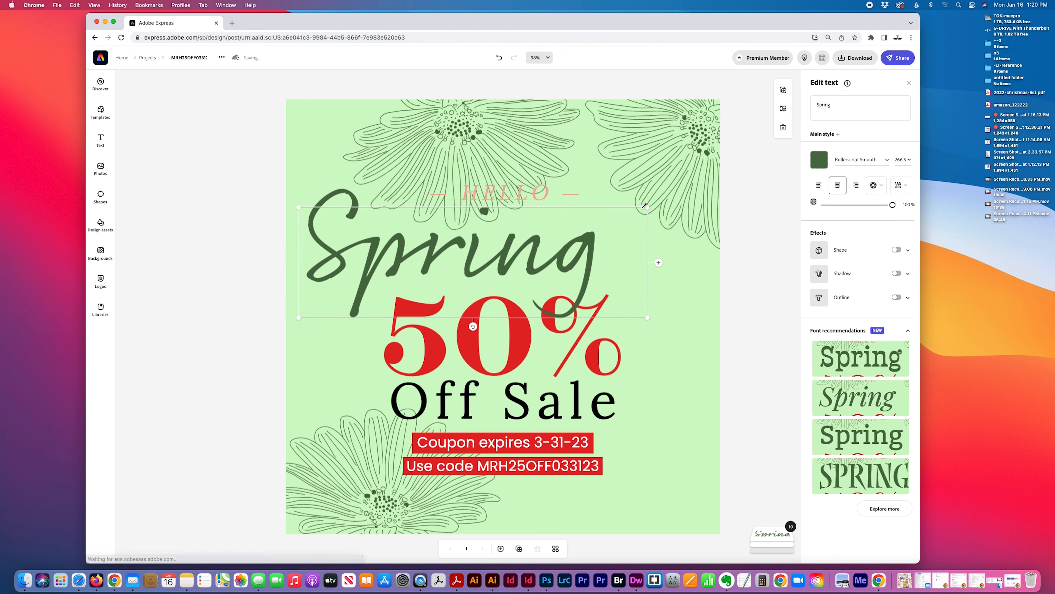
pyautogui.moveTo(647, 207); pyautogui.dragTo(730, 161)
pyautogui.moveTo(565, 238)
pyautogui.mouseDown()
pyautogui.moveTo(546, 201)
pyautogui.moveTo(568, 257)
pyautogui.mouseUp()
pyautogui.click(819, 160)
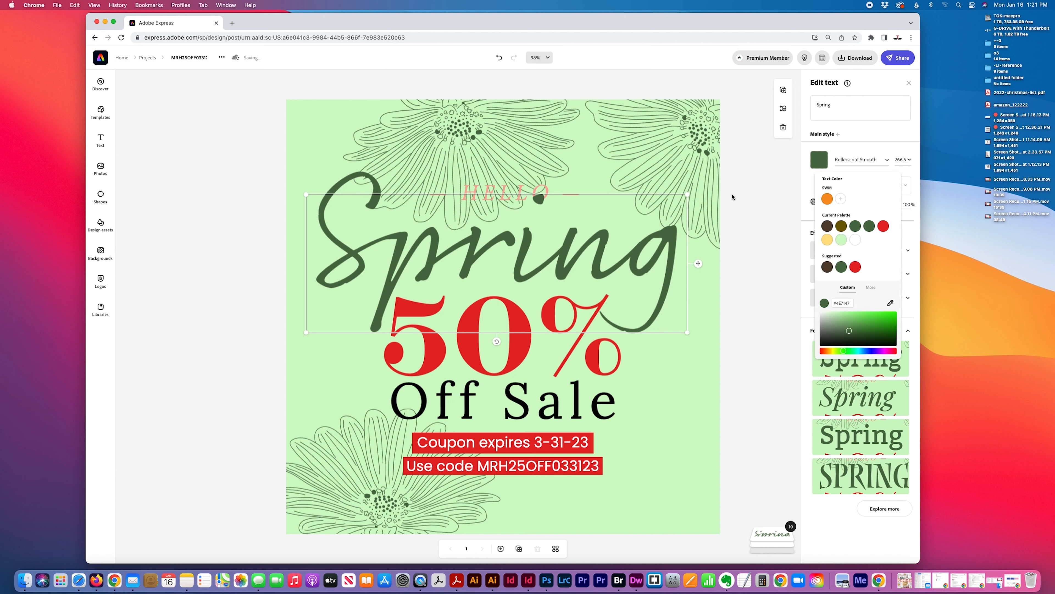
pyautogui.click(856, 240)
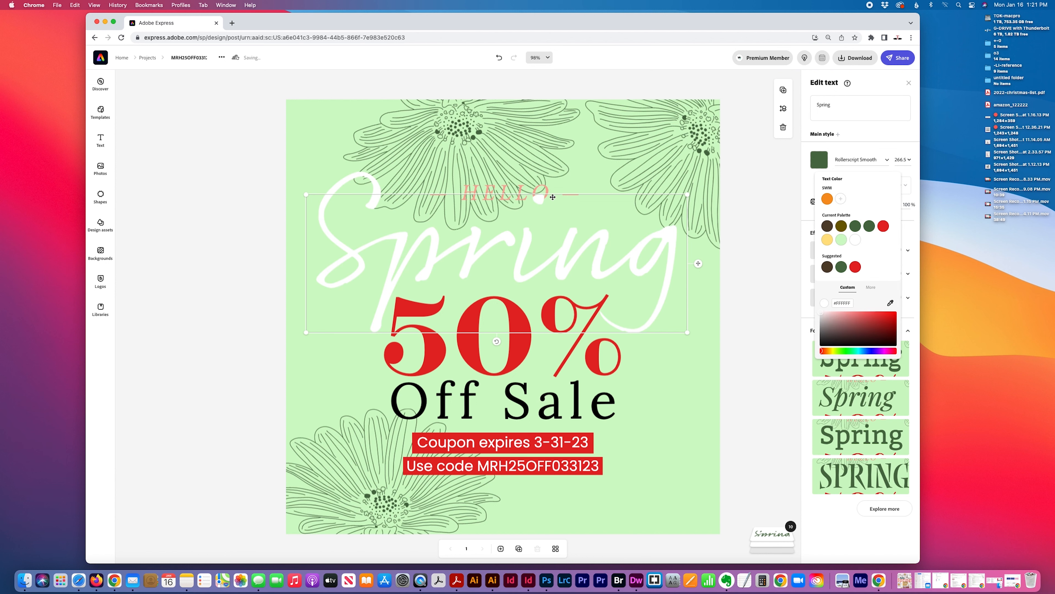
# - Recolor the "Spring" text dark green, lower it slightly, and place "HELLO" in the gap between its S and the dot of the i
pyautogui.click(869, 226)
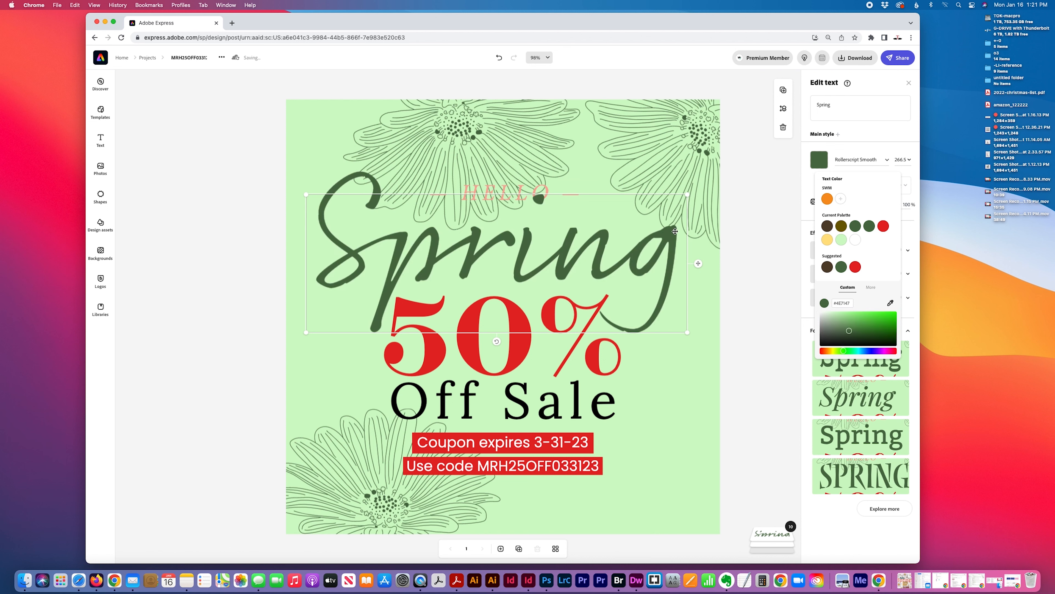
pyautogui.click(516, 192)
pyautogui.click(556, 196)
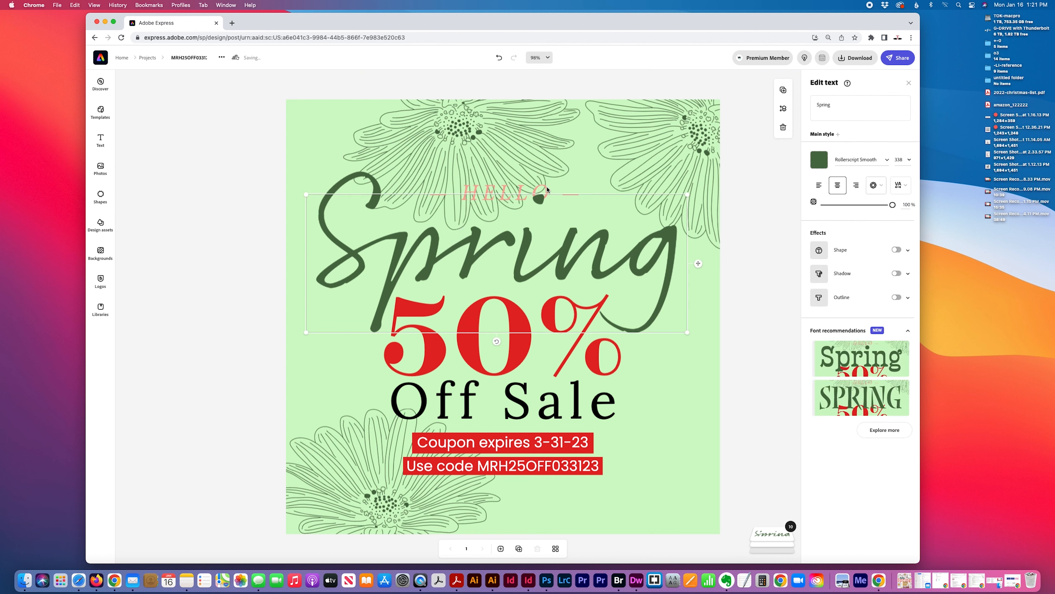
pyautogui.moveTo(527, 236); pyautogui.dragTo(527, 251)
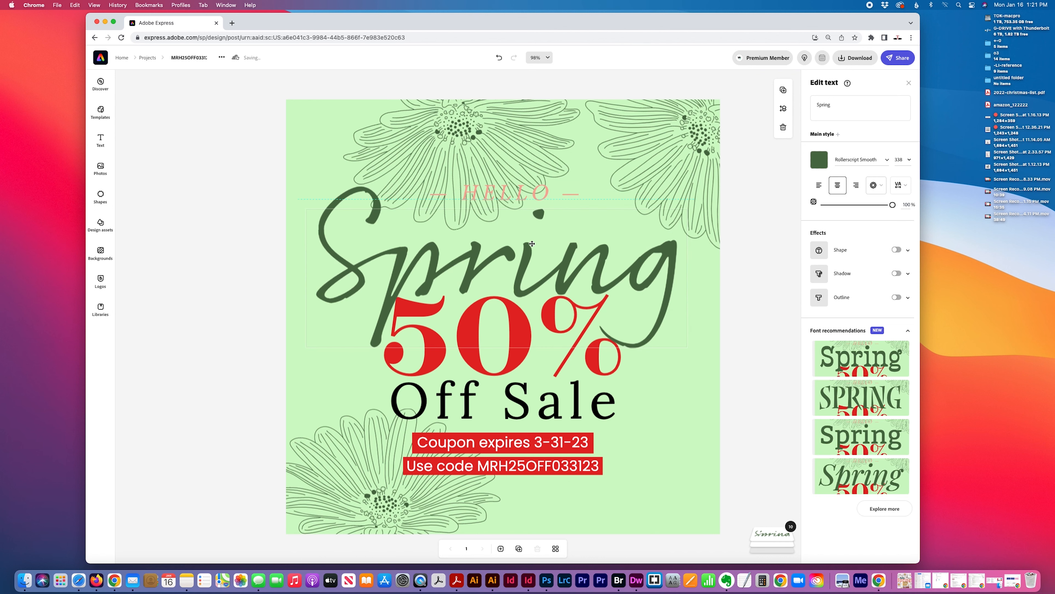
pyautogui.moveTo(542, 194); pyautogui.dragTo(489, 225)
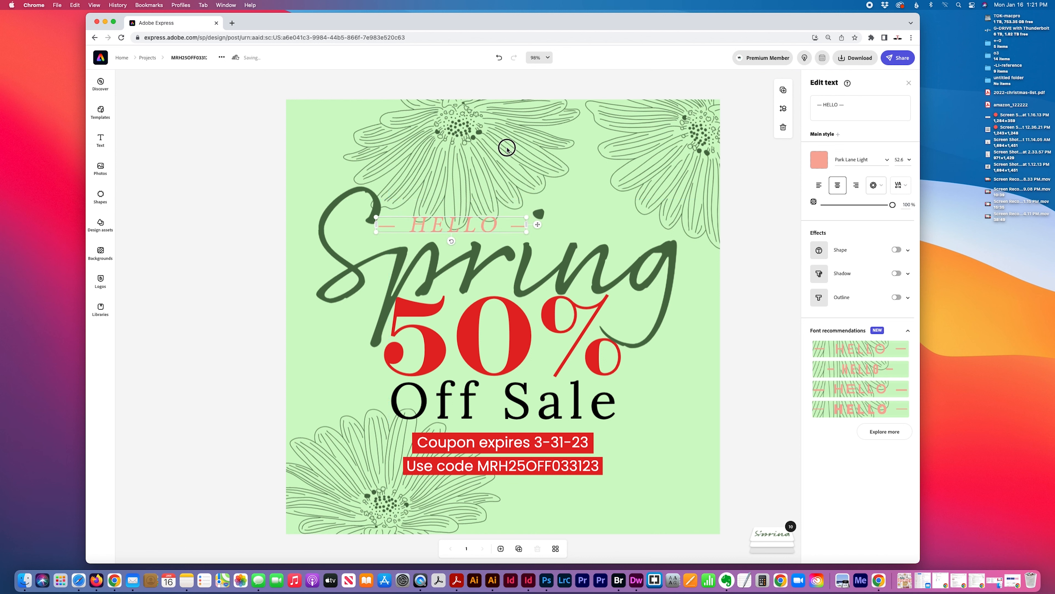
# - Shift the coupon's upper middle flower slightly up and right, and enlarge "Spring" to size 373.7, spanning nearly the full width above 50%
pyautogui.moveTo(513, 146); pyautogui.dragTo(526, 132)
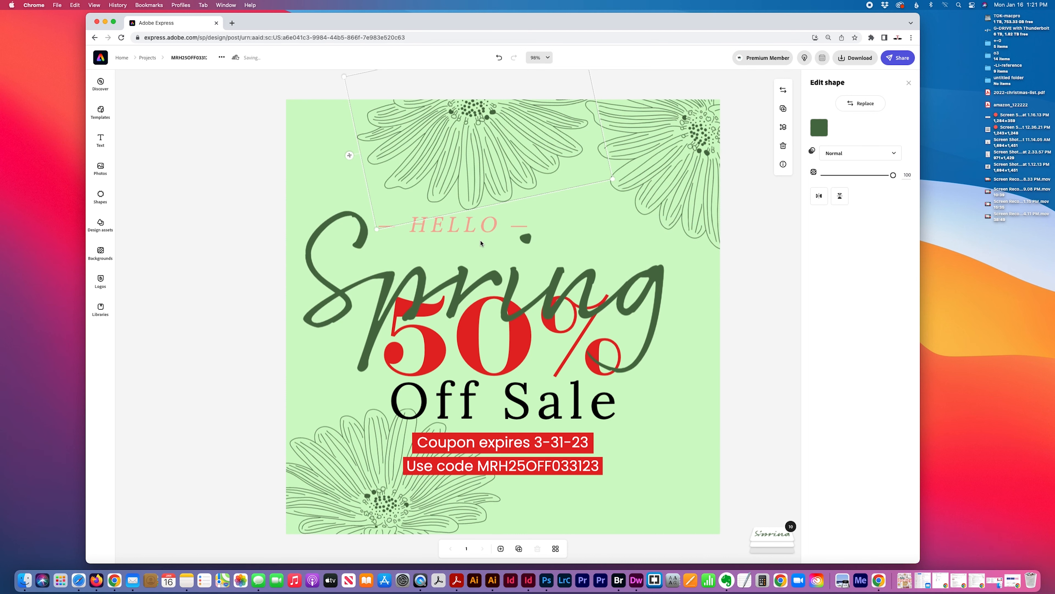
pyautogui.moveTo(487, 230)
pyautogui.mouseDown()
pyautogui.moveTo(509, 243)
pyautogui.moveTo(511, 203)
pyautogui.moveTo(484, 214)
pyautogui.mouseUp()
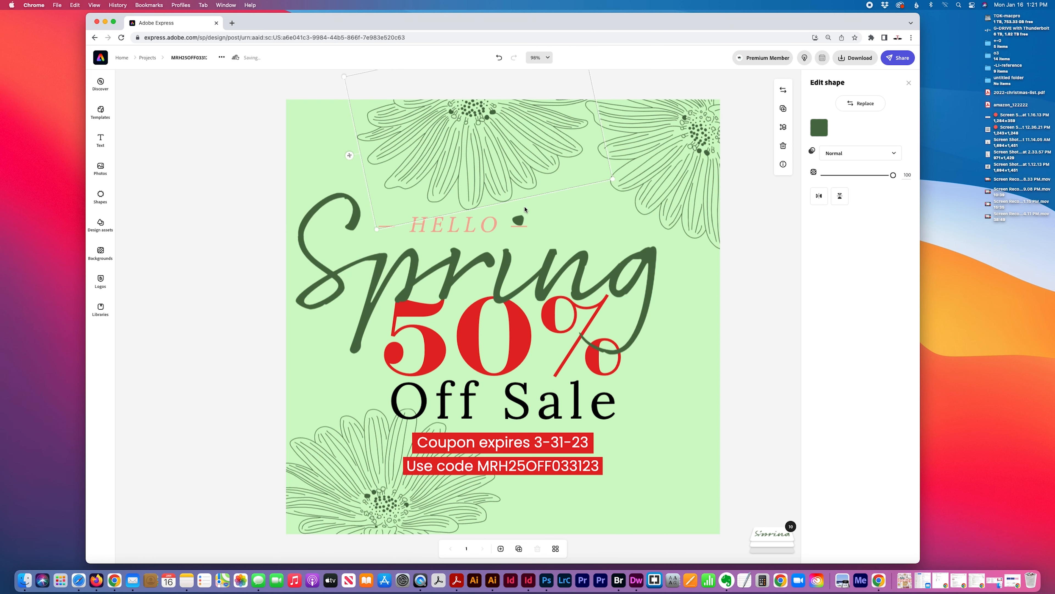
pyautogui.click(654, 259)
pyautogui.moveTo(668, 217); pyautogui.dragTo(703, 187)
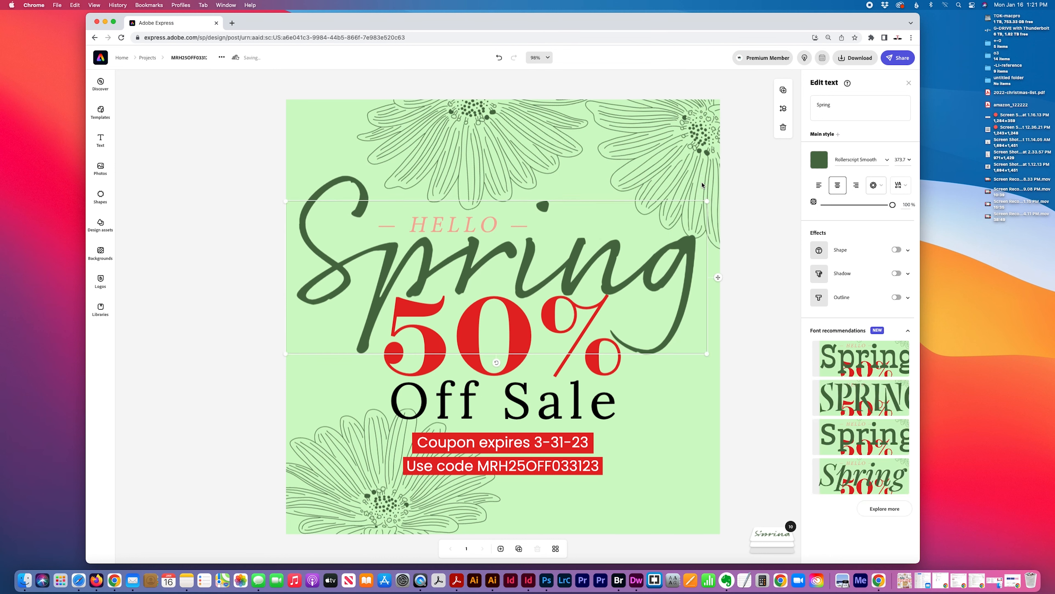
pyautogui.moveTo(665, 271); pyautogui.dragTo(664, 254)
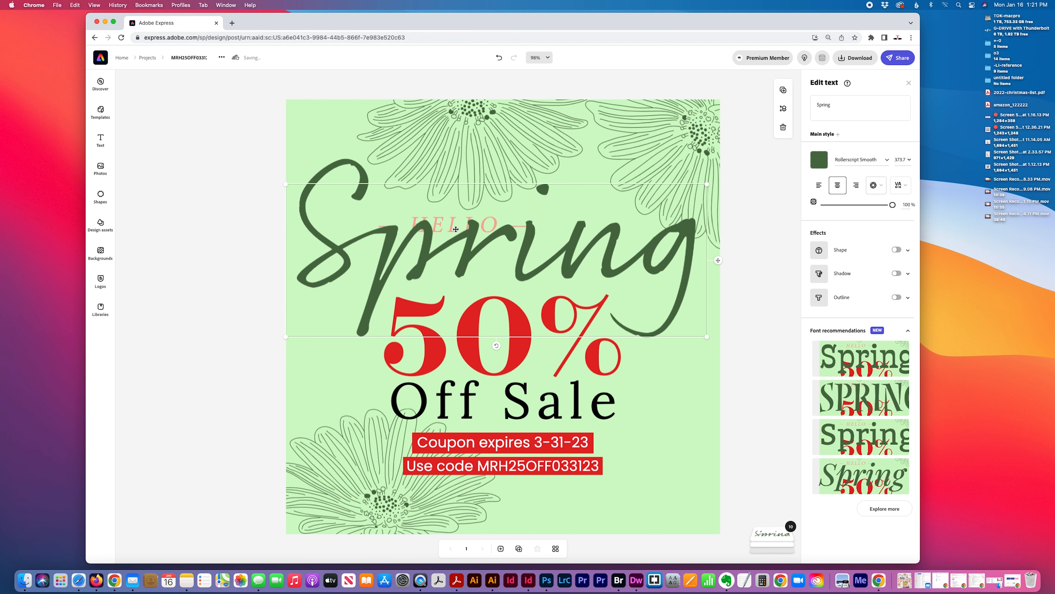
# - Move "HELLO" up over the S of "Spring" and position "Spring" so its descenders slightly overlap 50%
pyautogui.moveTo(468, 247); pyautogui.dragTo(474, 321)
pyautogui.moveTo(457, 231); pyautogui.dragTo(390, 173)
pyautogui.moveTo(369, 246); pyautogui.dragTo(360, 195)
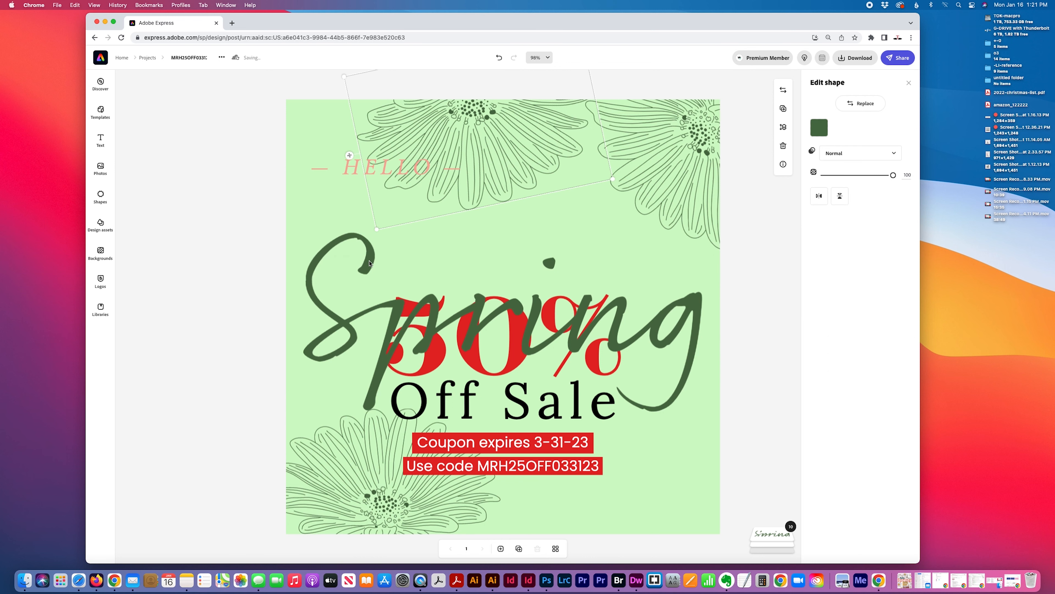
pyautogui.moveTo(368, 263); pyautogui.dragTo(363, 191)
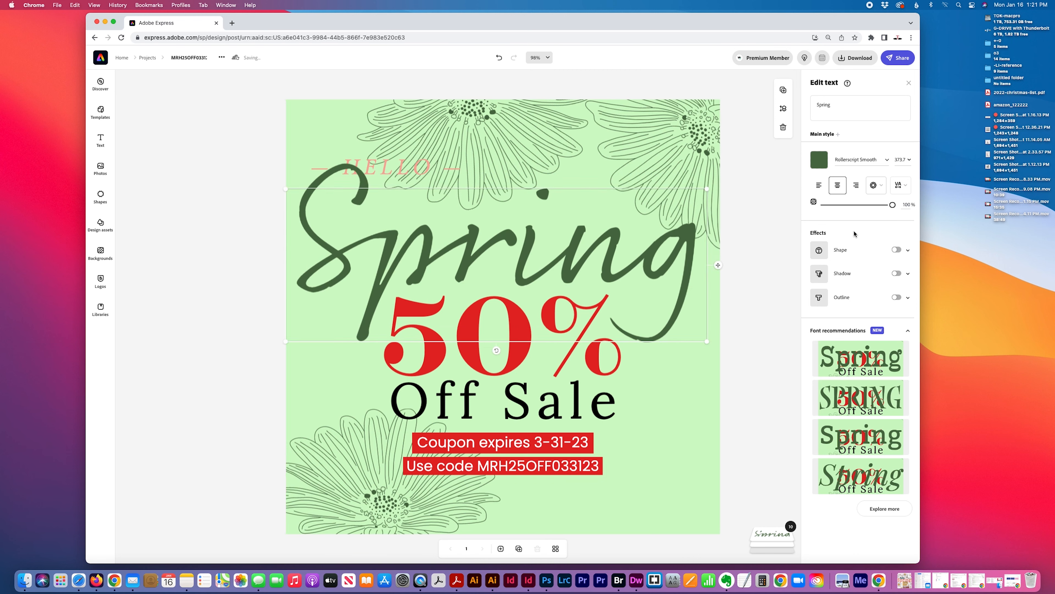
# - Recolor the 50% text with the palette's light yellow
pyautogui.click(821, 155)
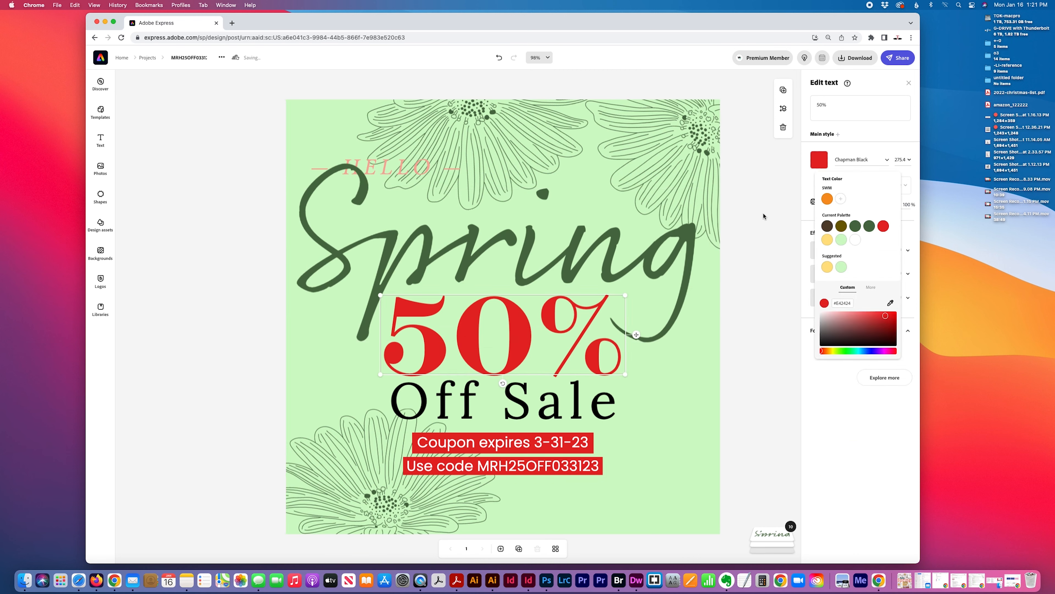
pyautogui.click(827, 240)
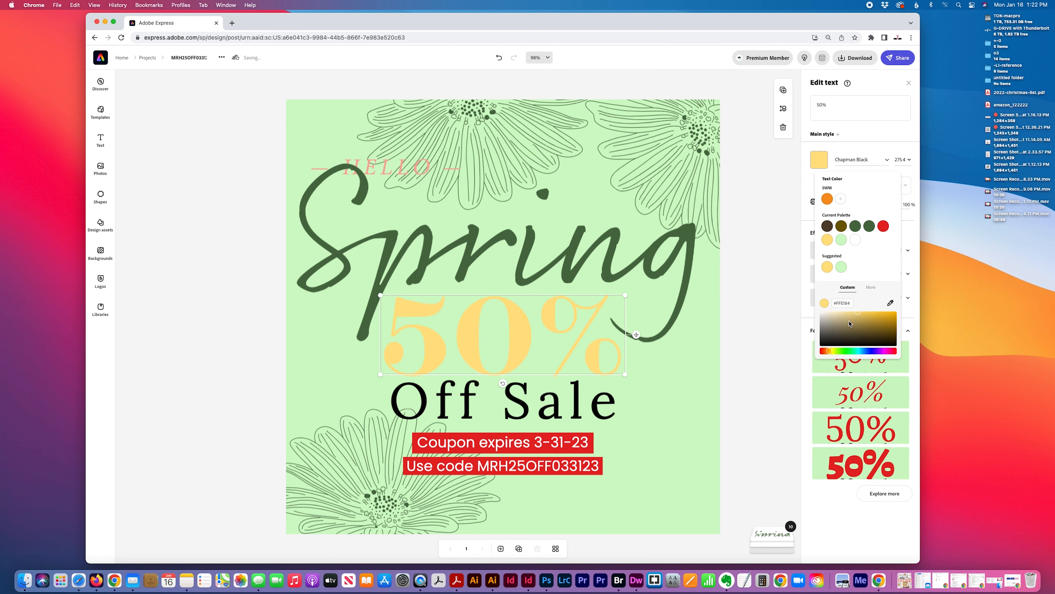
pyautogui.click(785, 295)
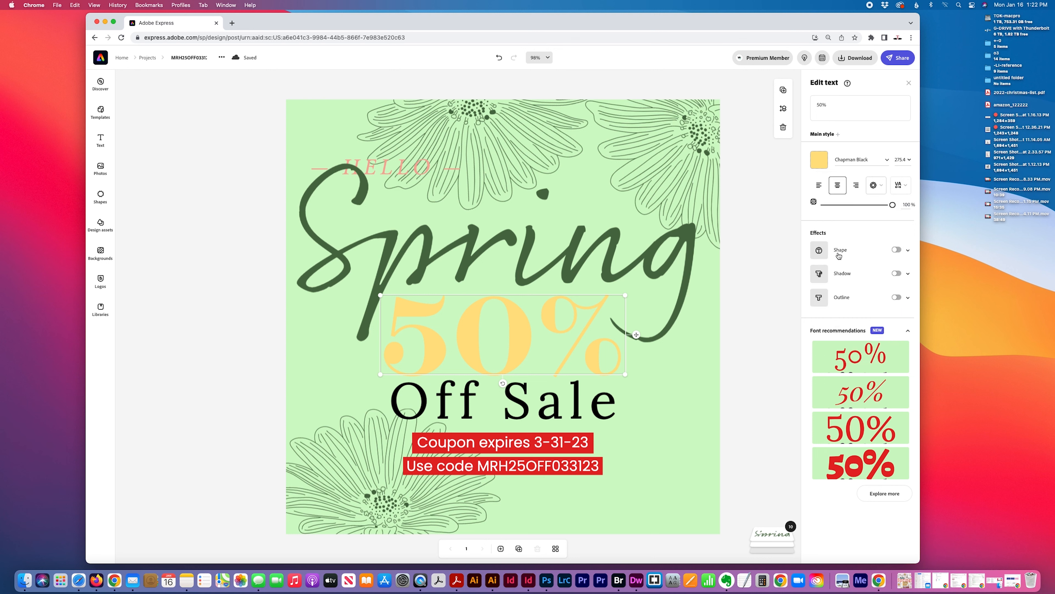
# - Add an outline to the 50% text in the palette's dark brown with a thickness of 1
pyautogui.click(839, 297)
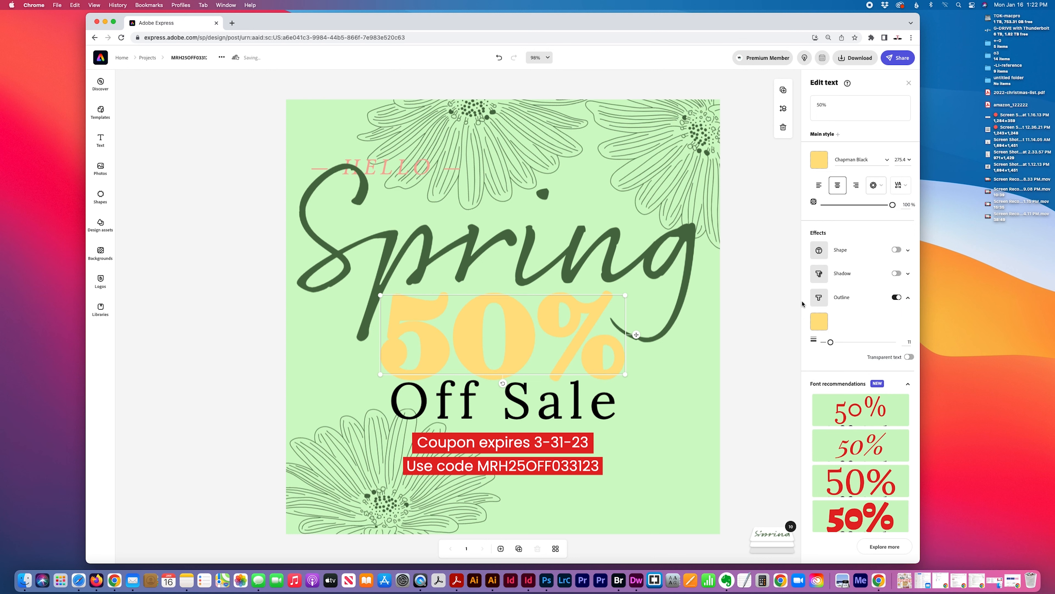
pyautogui.click(819, 321)
pyautogui.click(827, 388)
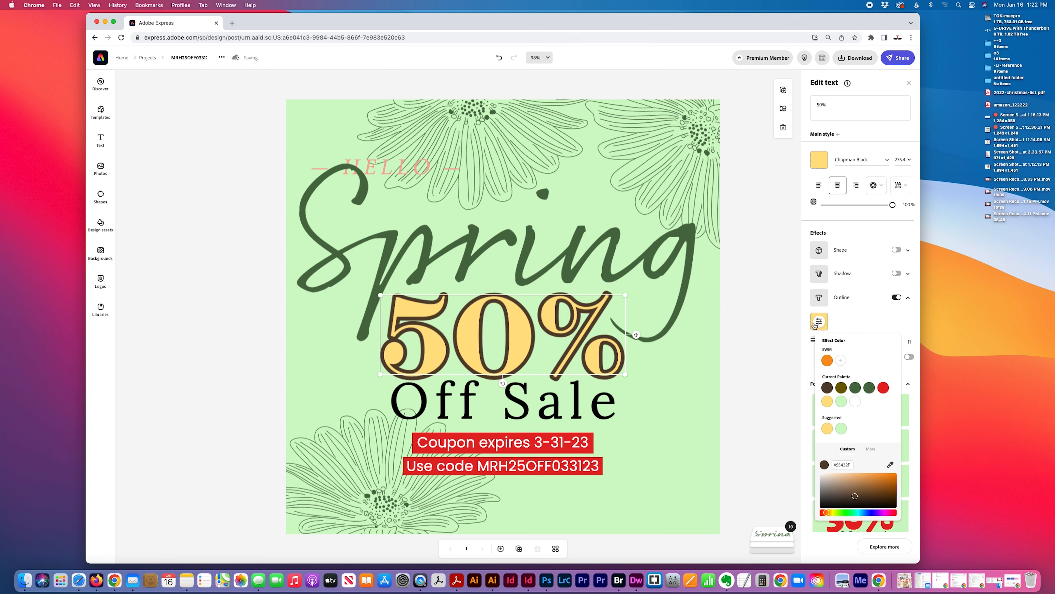
pyautogui.click(759, 342)
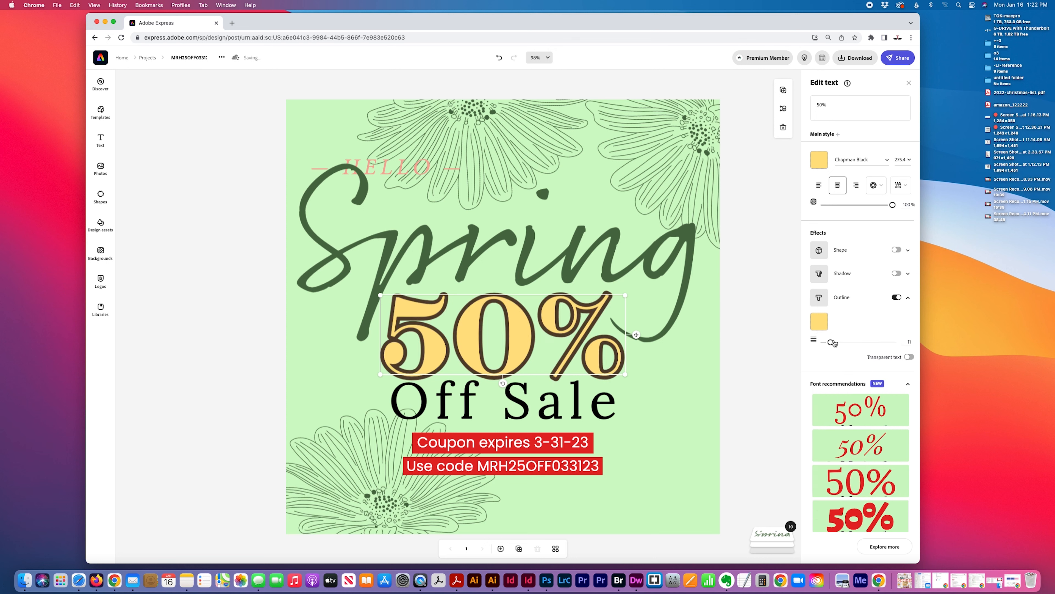
pyautogui.moveTo(832, 341); pyautogui.dragTo(823, 342)
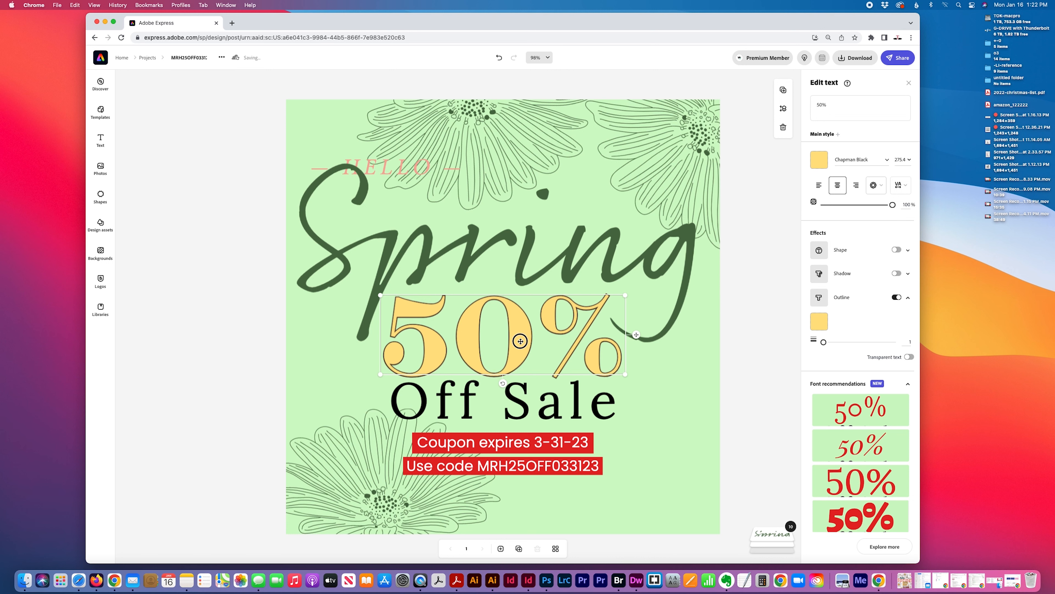
pyautogui.moveTo(520, 341)
pyautogui.mouseDown()
pyautogui.moveTo(516, 327)
pyautogui.moveTo(523, 340)
pyautogui.mouseUp()
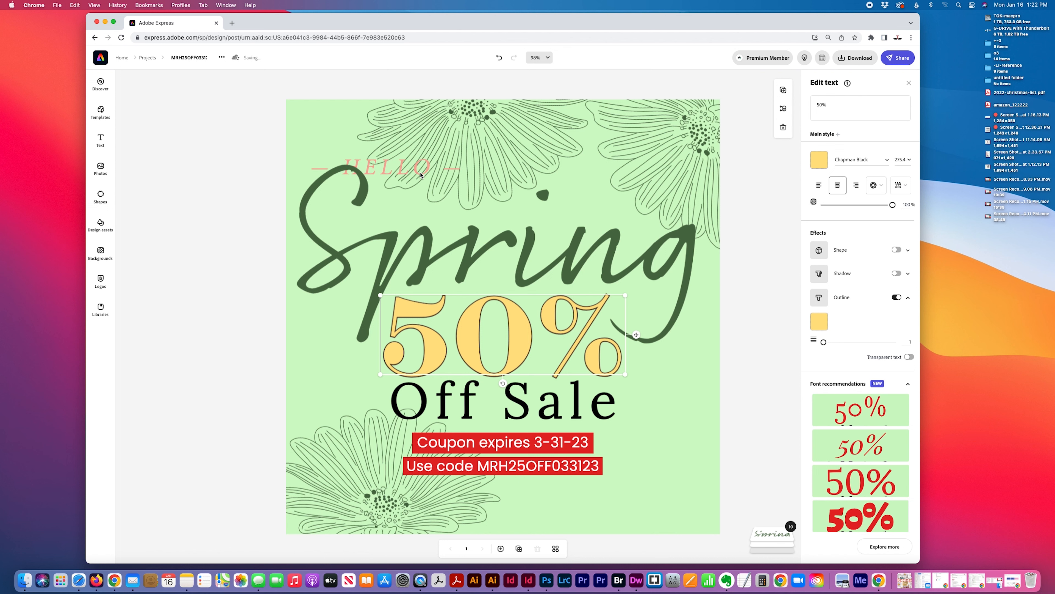
# - Move "HELLO" to just above the middle letters of "Spring" and replace its wording with "Hello", without the dashes
pyautogui.moveTo(421, 175); pyautogui.dragTo(472, 202)
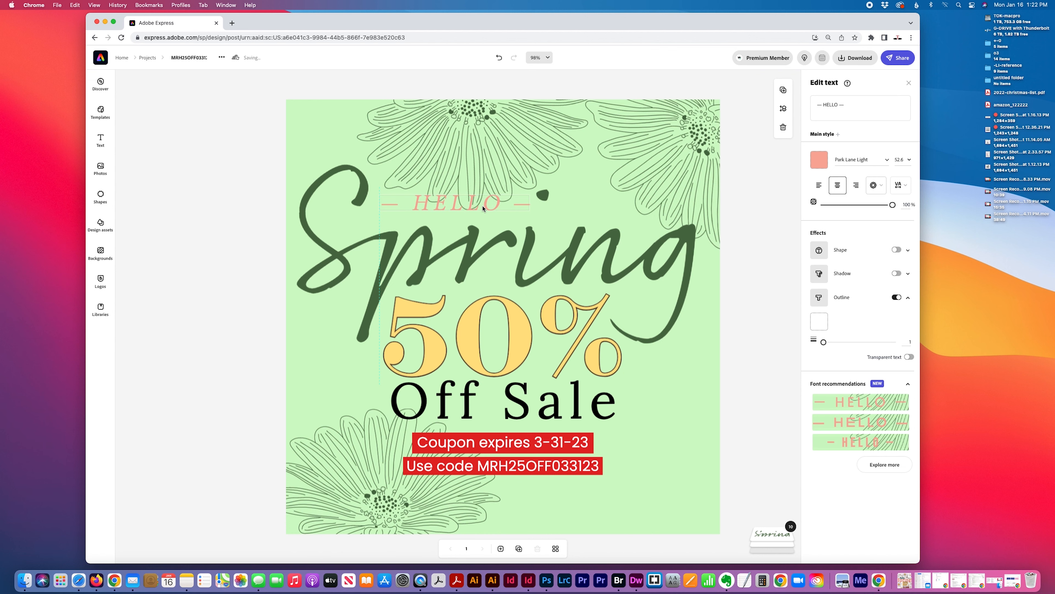
pyautogui.click(853, 108)
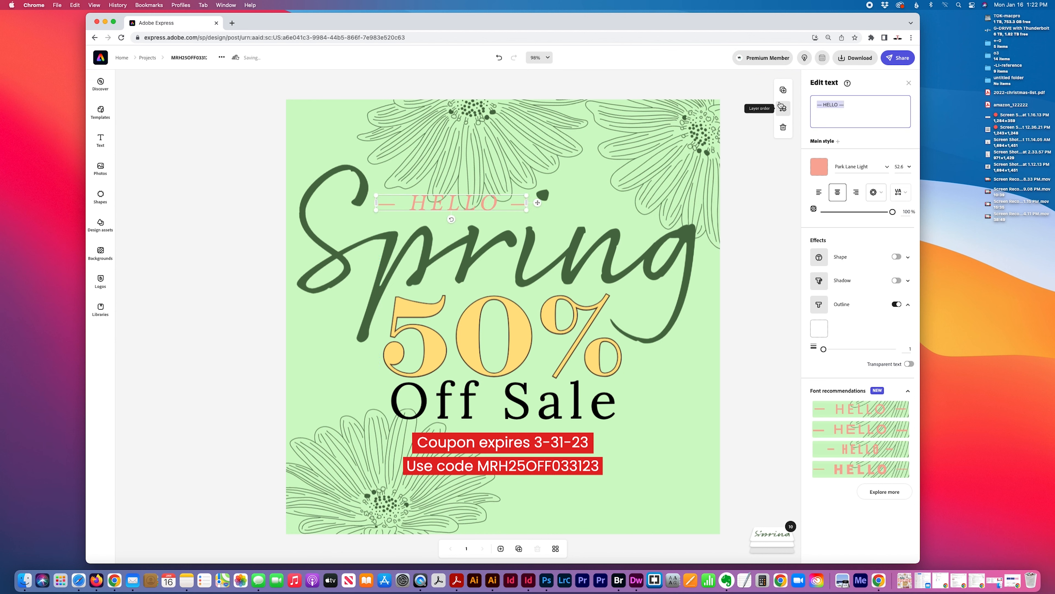
pyautogui.write('Hello')
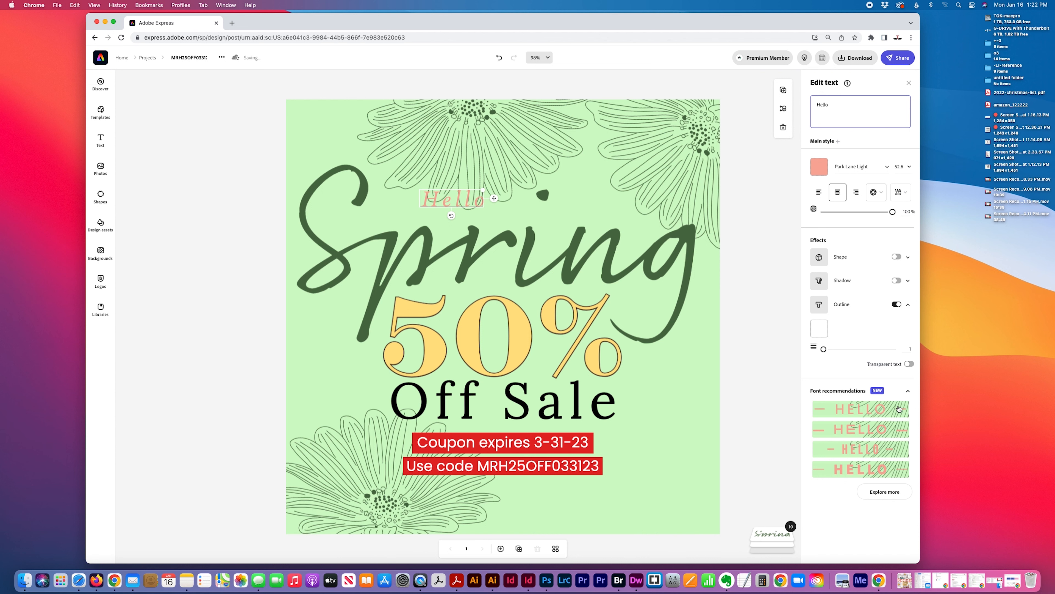
# - Set "Hello" in Poppins Regular, enlarge it to size 47.6, and separate it from "Spring" by moving it over the upper flower
pyautogui.click(885, 490)
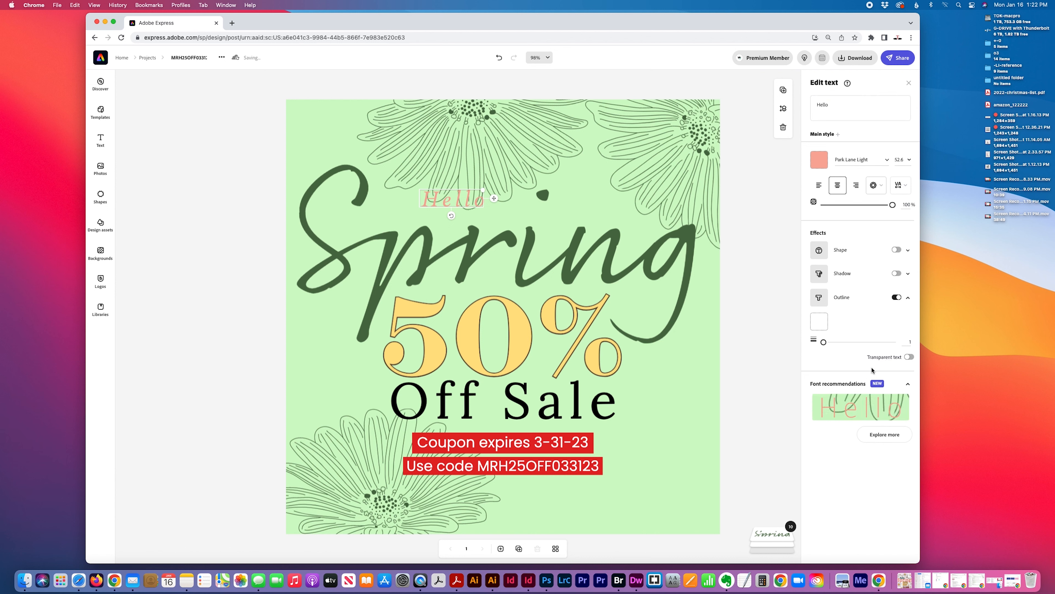
pyautogui.click(859, 436)
pyautogui.moveTo(484, 191); pyautogui.dragTo(547, 158)
pyautogui.moveTo(511, 194)
pyautogui.mouseDown()
pyautogui.moveTo(450, 220)
pyautogui.moveTo(514, 176)
pyautogui.mouseUp()
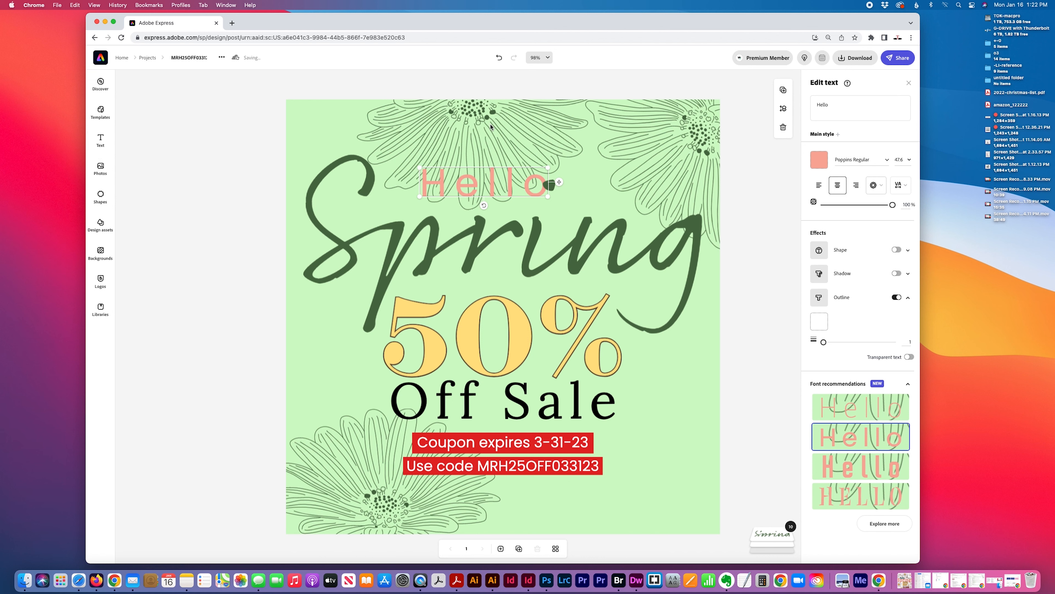
pyautogui.moveTo(525, 272); pyautogui.dragTo(526, 311)
pyautogui.moveTo(486, 186); pyautogui.dragTo(481, 168)
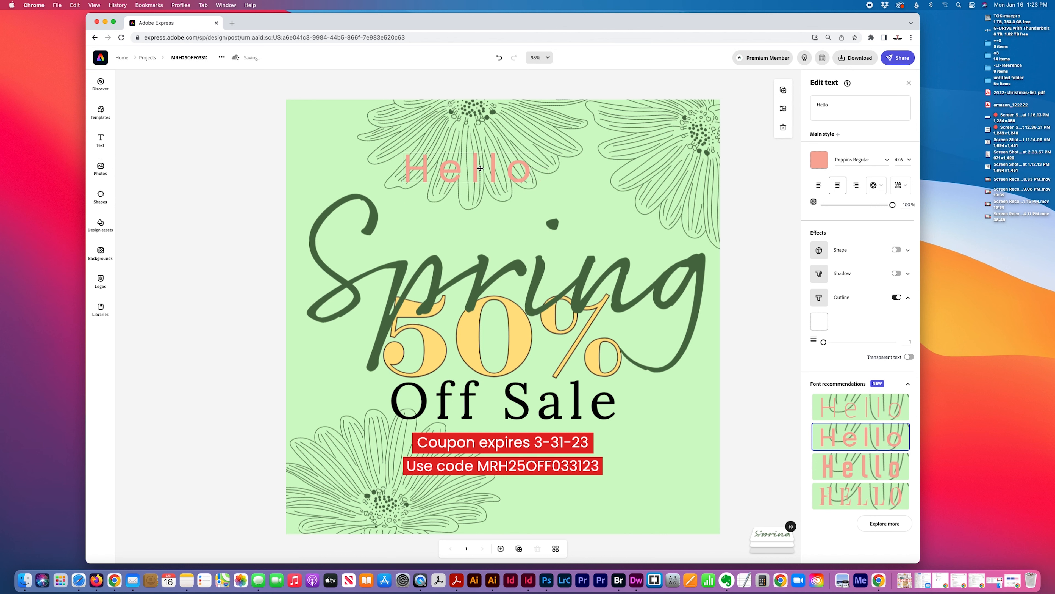
# - Recolor "Hello" with the palette's dark brown and reposition both words so "Hello" sits between the S and i dot of "Spring"
pyautogui.click(819, 160)
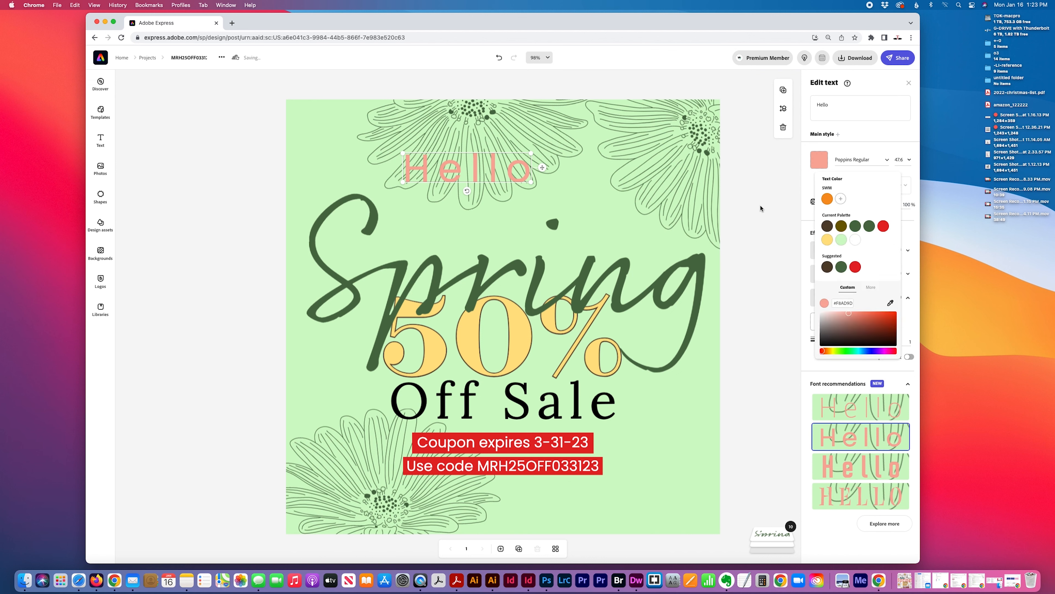
pyautogui.click(827, 227)
pyautogui.moveTo(476, 175); pyautogui.dragTo(475, 184)
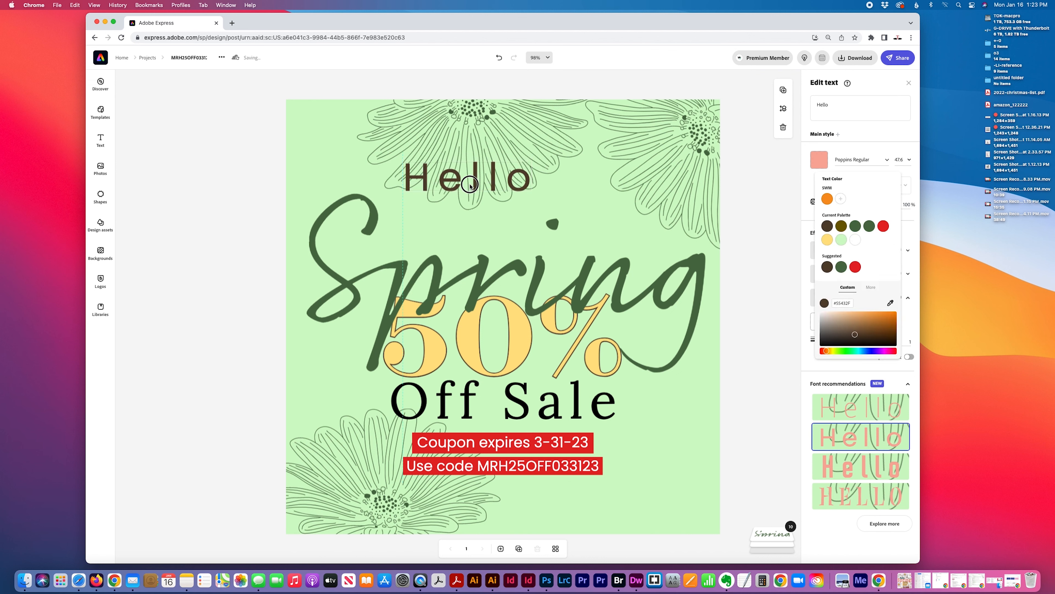
pyautogui.moveTo(496, 258); pyautogui.dragTo(493, 226)
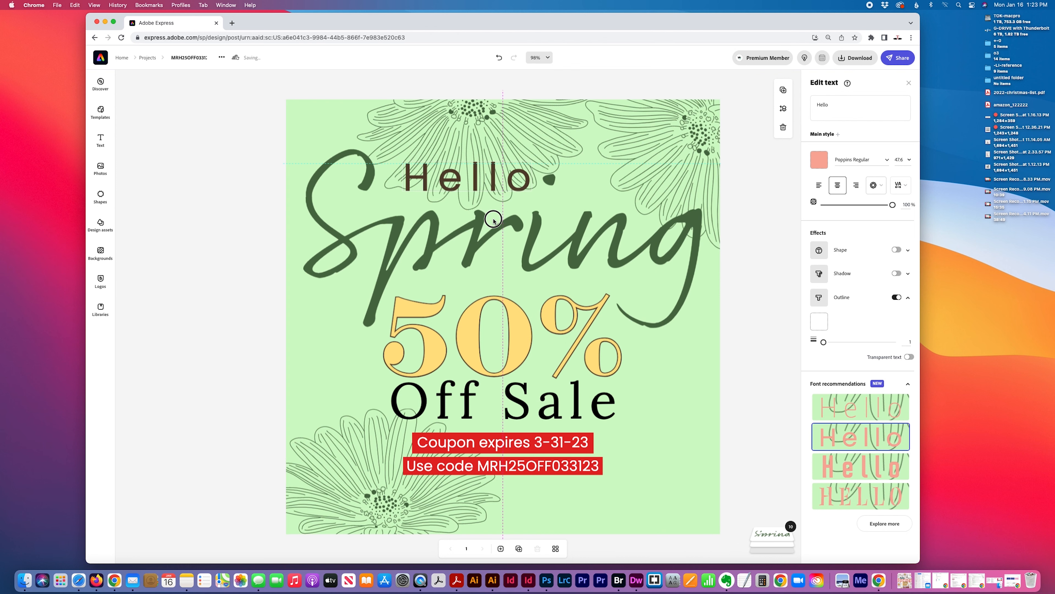
# - Move the upper middle flower to the coupon's lower right corner and rotate it to face inward
pyautogui.click(540, 117)
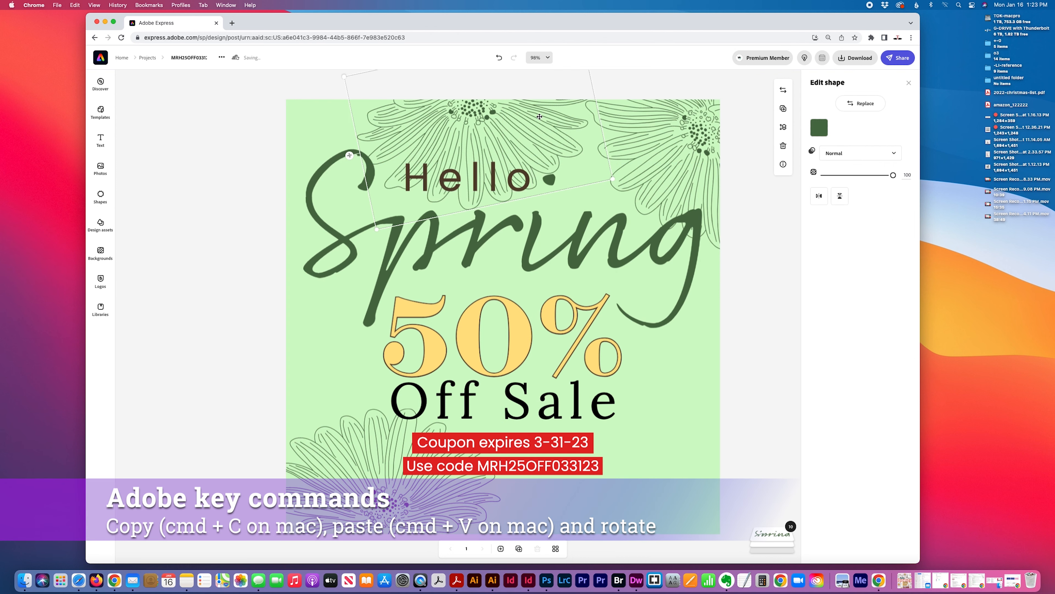
pyautogui.moveTo(541, 121); pyautogui.dragTo(639, 361)
pyautogui.moveTo(579, 324); pyautogui.dragTo(619, 473)
pyautogui.moveTo(611, 443); pyautogui.dragTo(698, 470)
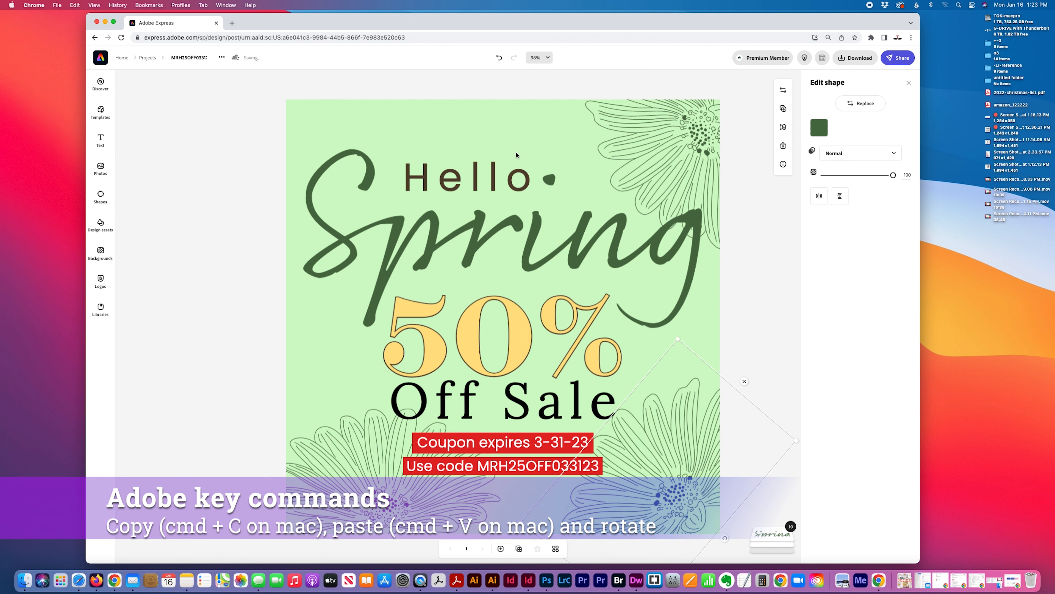
# - Try the Presley Slab Medium font on "Spring", undo the font change, and open the full list of font recommendations
pyautogui.click(484, 176)
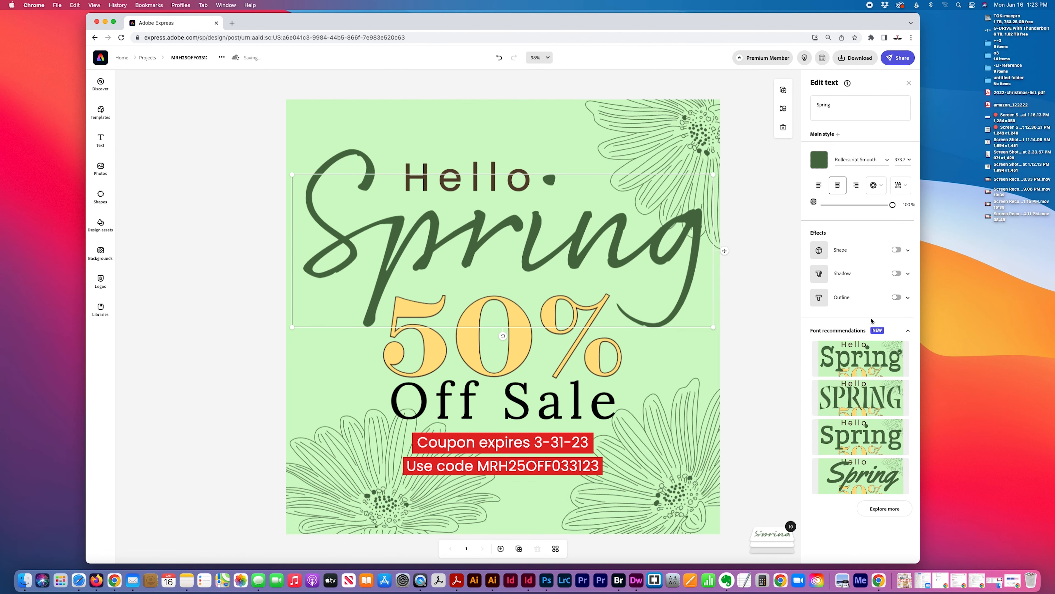
pyautogui.moveTo(479, 228); pyautogui.dragTo(480, 259)
pyautogui.click(855, 364)
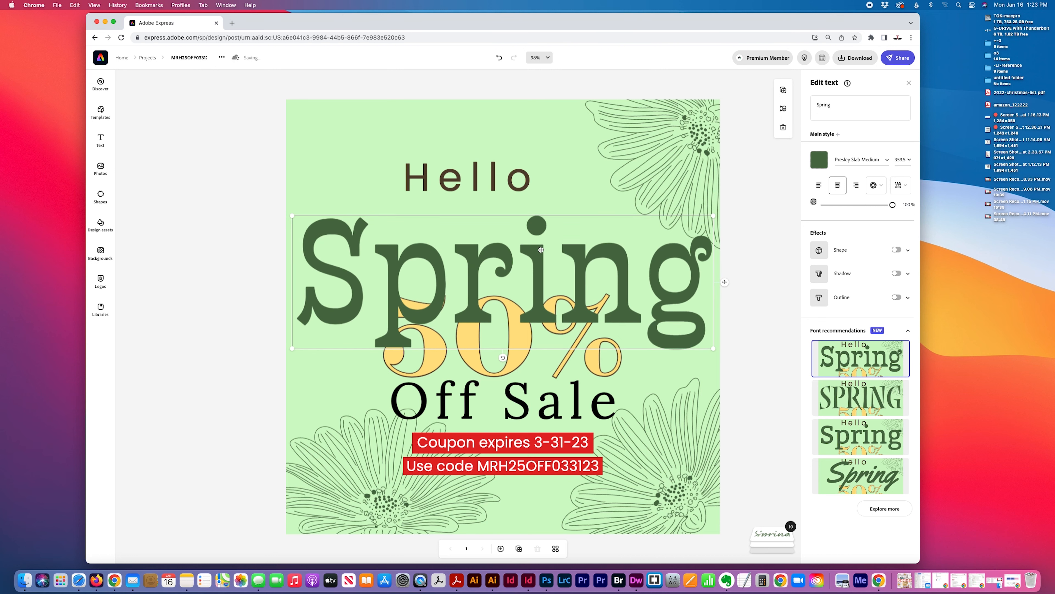
pyautogui.press('super+z')
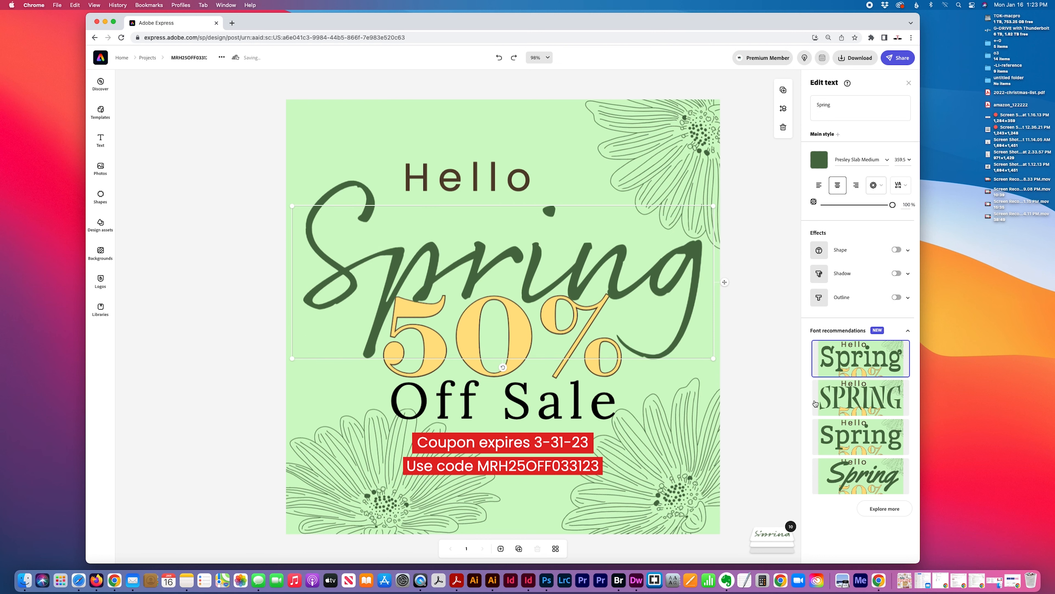
pyautogui.click(881, 508)
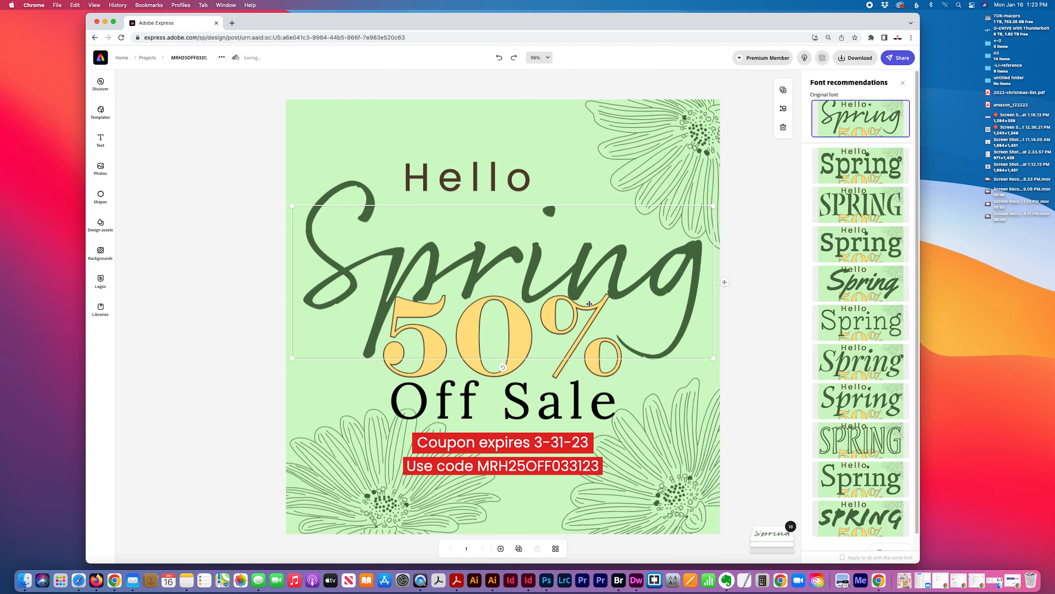
# - Raise "Spring" so only its descenders overlap 50%, and move "Hello" up into the clear space above it
pyautogui.moveTo(584, 291)
pyautogui.mouseDown()
pyautogui.moveTo(584, 264)
pyautogui.moveTo(583, 276)
pyautogui.mouseUp()
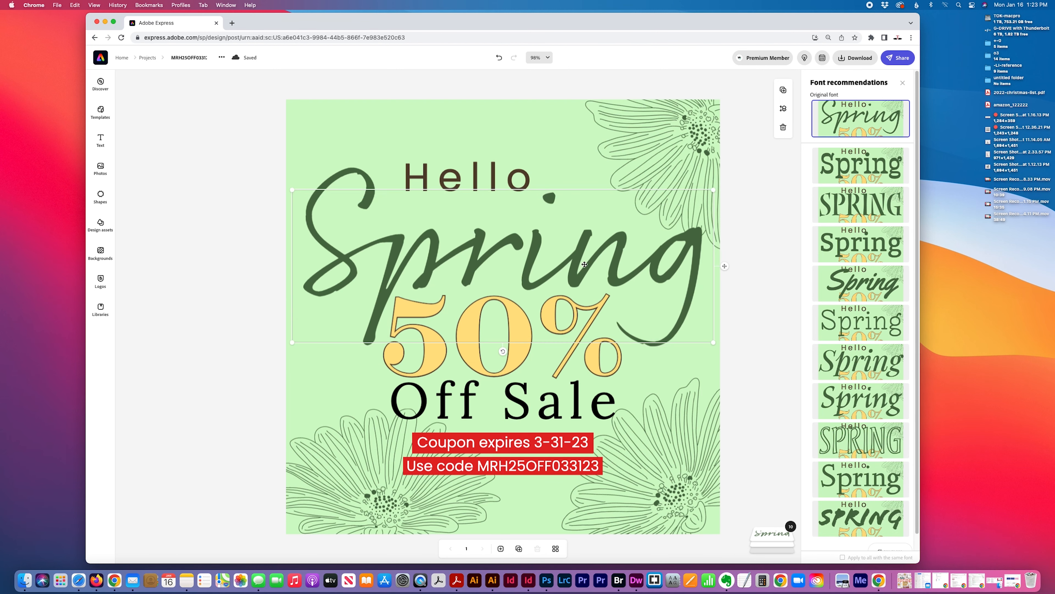
pyautogui.click(476, 178)
pyautogui.moveTo(474, 155); pyautogui.dragTo(471, 140)
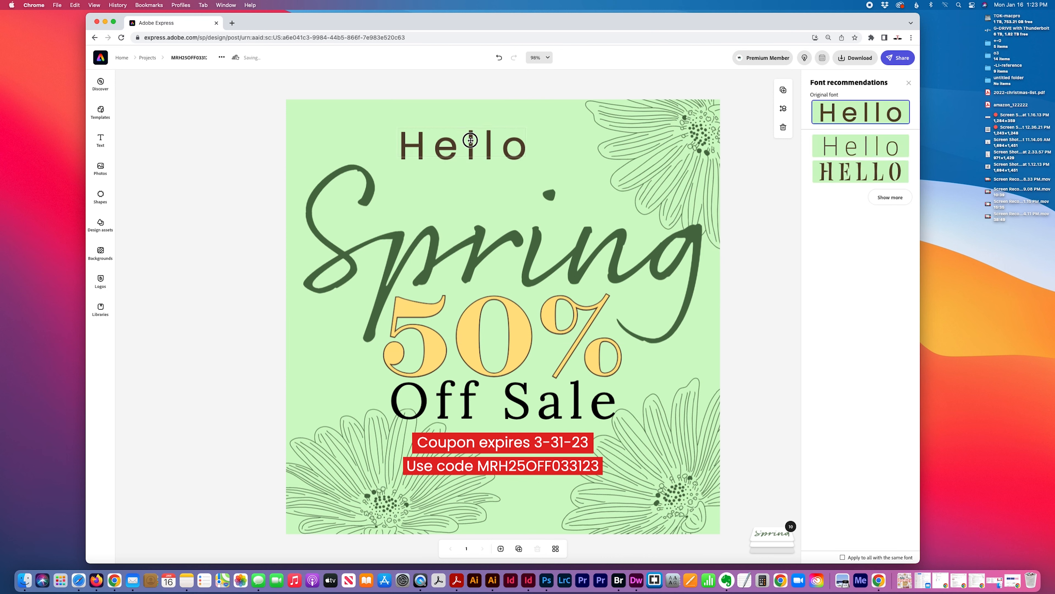
# - Raise "Spring" slightly and lower "Hello" into the gap between its S and i dot, leaving the font recommendations
pyautogui.moveTo(502, 239); pyautogui.dragTo(502, 221)
pyautogui.moveTo(477, 161)
pyautogui.mouseDown()
pyautogui.moveTo(479, 178)
pyautogui.moveTo(473, 171)
pyautogui.mouseUp()
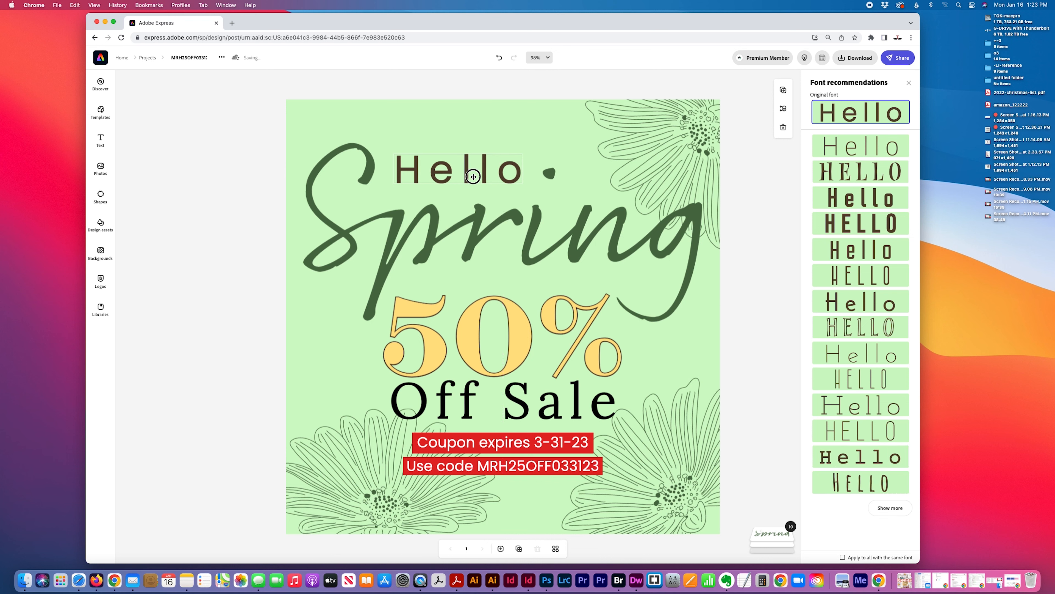
pyautogui.click(909, 83)
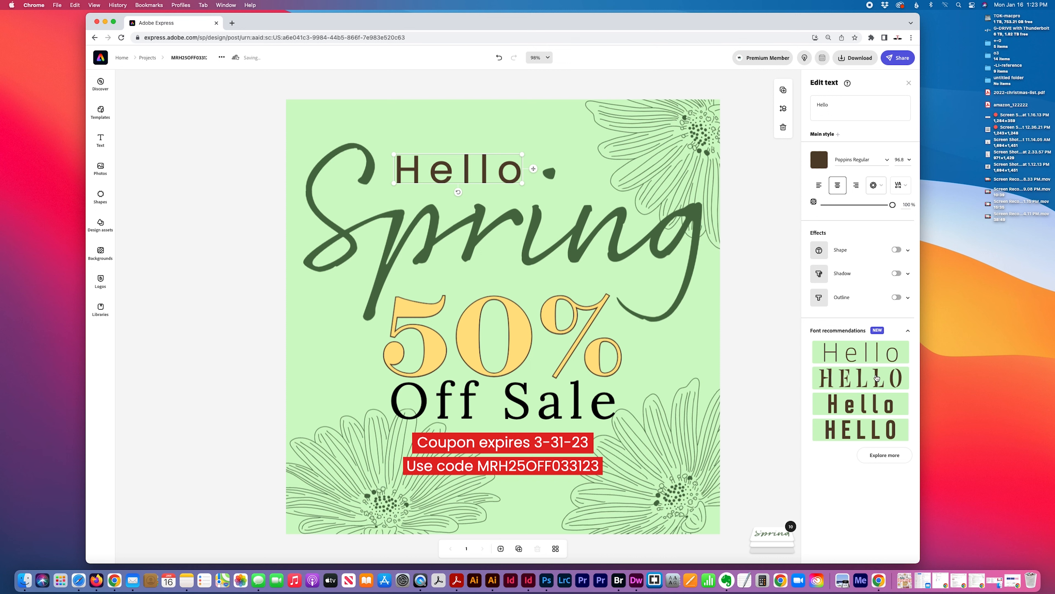
# - Try the palette's yellow on "Hello", then recolor it with the dark green that matches "Spring"
pyautogui.click(820, 160)
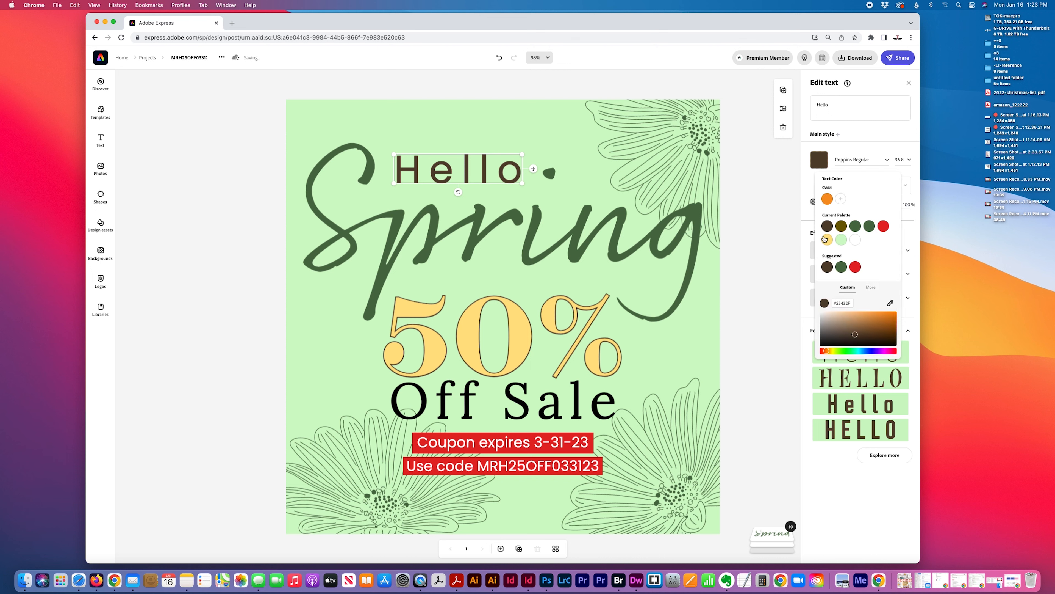
pyautogui.click(841, 241)
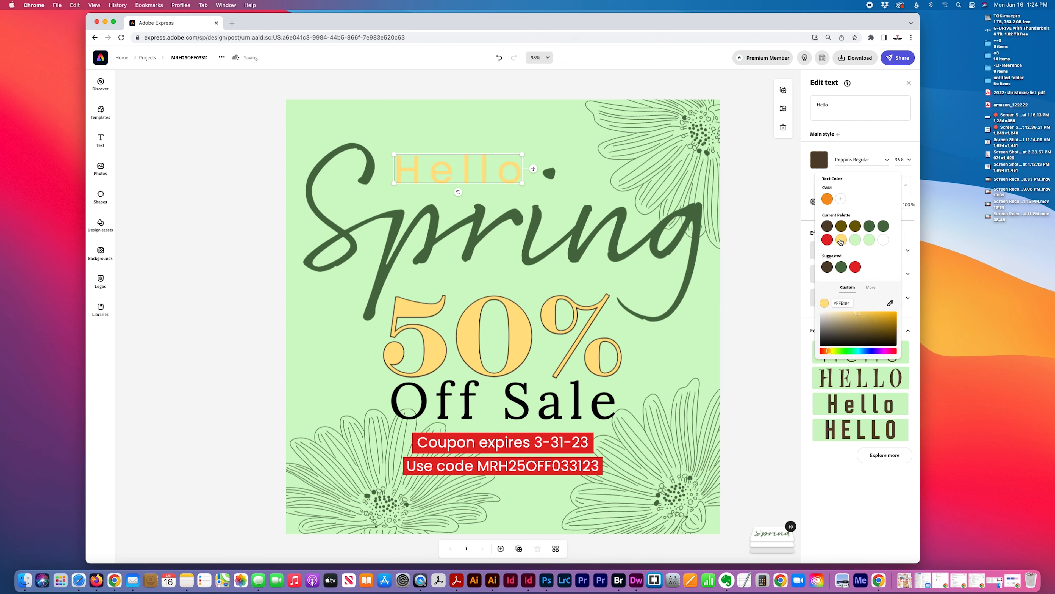
pyautogui.click(869, 226)
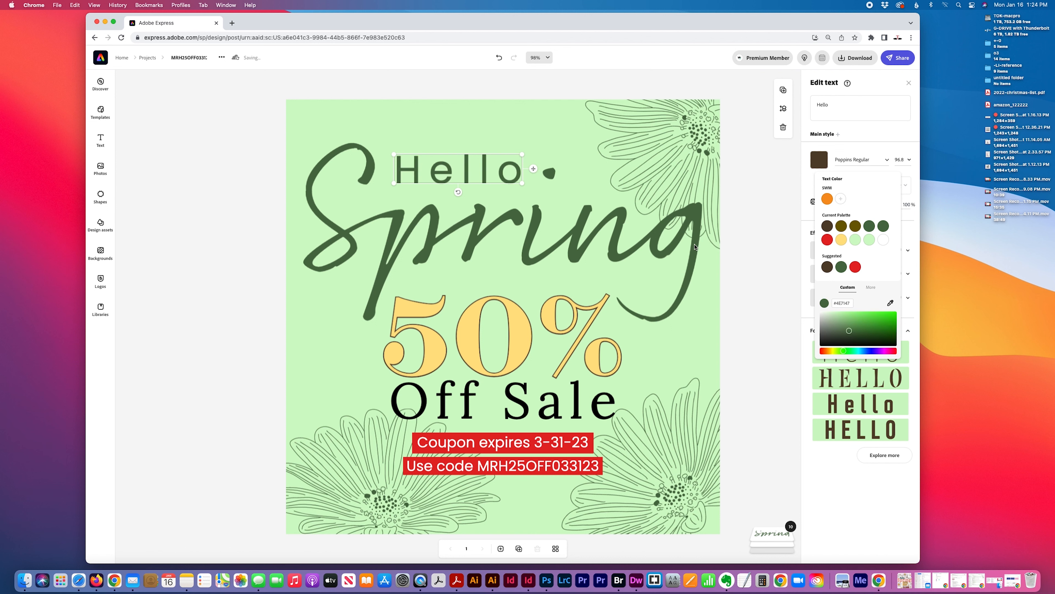
pyautogui.click(742, 265)
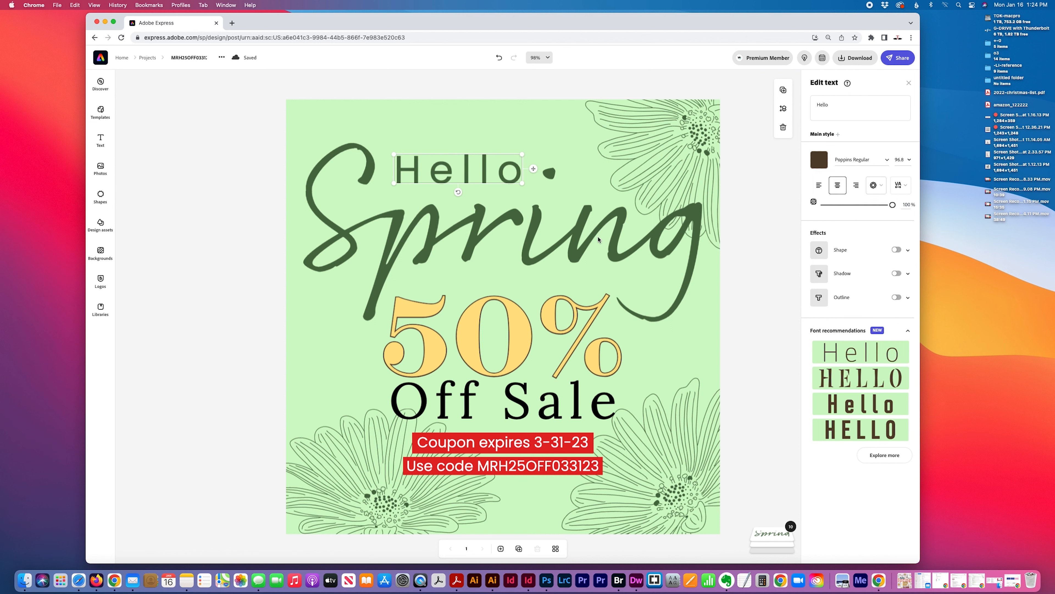
# - Raise "Spring", "50%" and "Off Sale" slightly to open a gap above the red coupon expiry line
pyautogui.moveTo(555, 234); pyautogui.dragTo(555, 226)
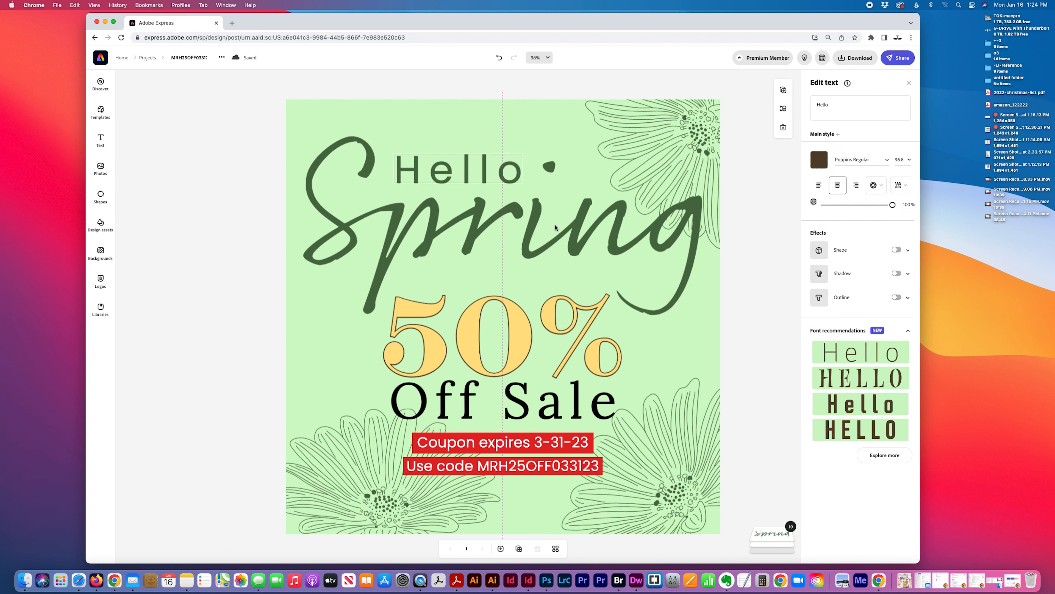
pyautogui.moveTo(536, 351); pyautogui.dragTo(535, 331)
pyautogui.moveTo(549, 416); pyautogui.dragTo(552, 396)
# - Set "Off Sale" in the recommended Bebas Neue Regular font and lower it slightly beneath "50%"
pyautogui.click(886, 410)
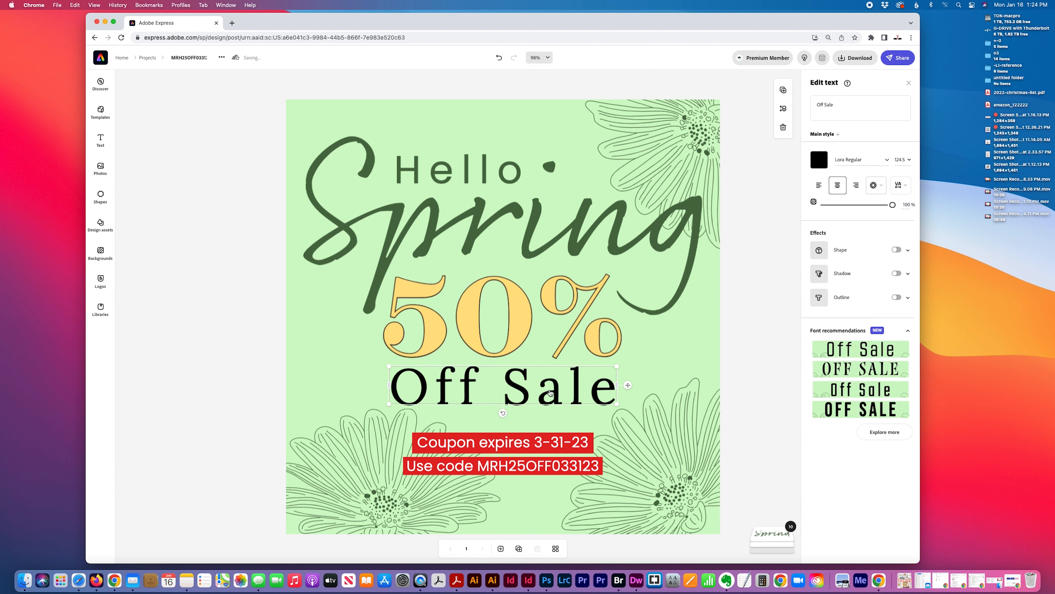
pyautogui.moveTo(568, 387); pyautogui.dragTo(568, 392)
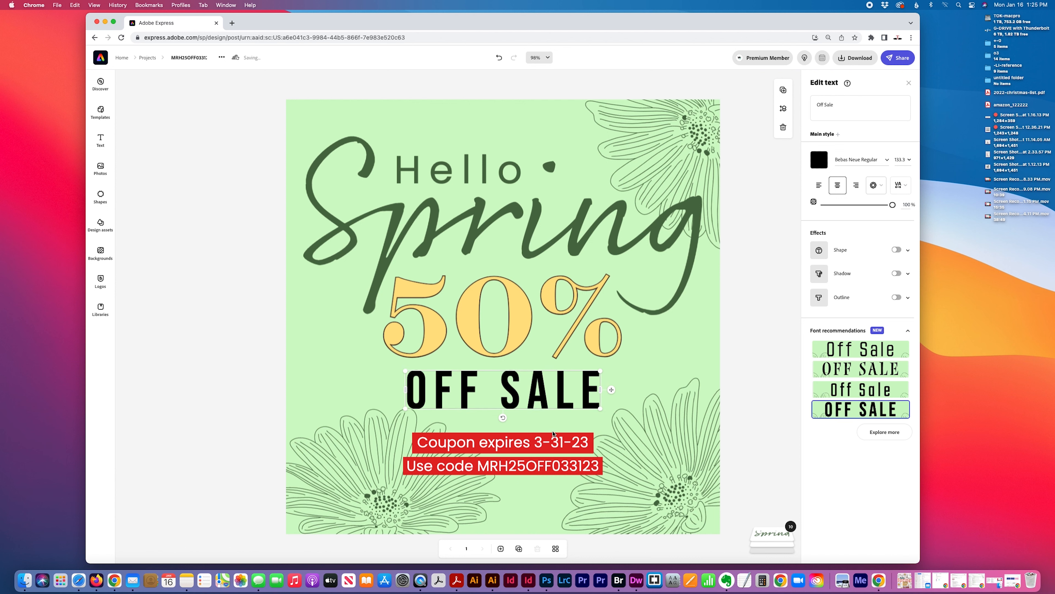
pyautogui.click(739, 329)
# - Select "Hello", "Spring", "50%" and "Off Sale" together and move them slightly down toward the red expiry line
pyautogui.click(700, 138)
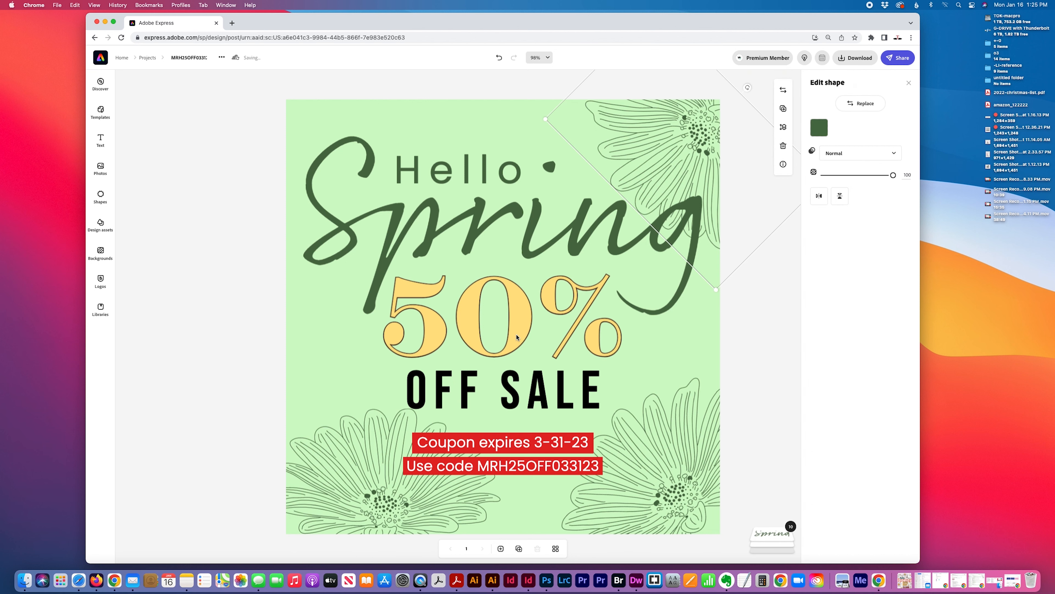
pyautogui.click(514, 385)
pyautogui.keyDown('shift'); pyautogui.click(524, 328); pyautogui.keyUp('shift')
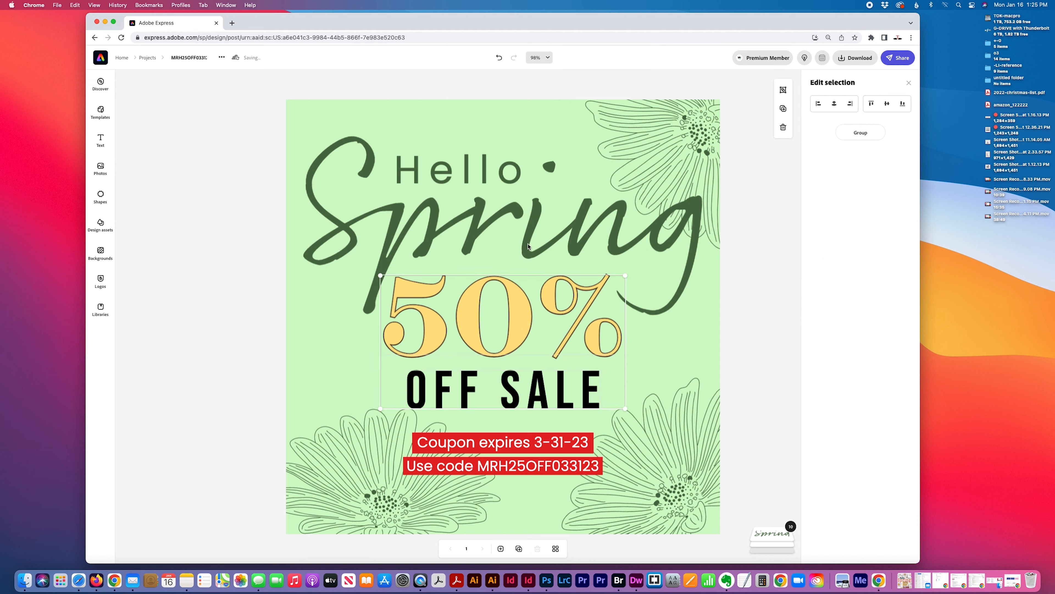
pyautogui.keyDown('shift'); pyautogui.click(528, 246); pyautogui.keyUp('shift')
pyautogui.keyDown('shift'); pyautogui.click(466, 157); pyautogui.keyUp('shift')
pyautogui.moveTo(418, 95); pyautogui.dragTo(536, 400)
pyautogui.moveTo(513, 296); pyautogui.dragTo(517, 308)
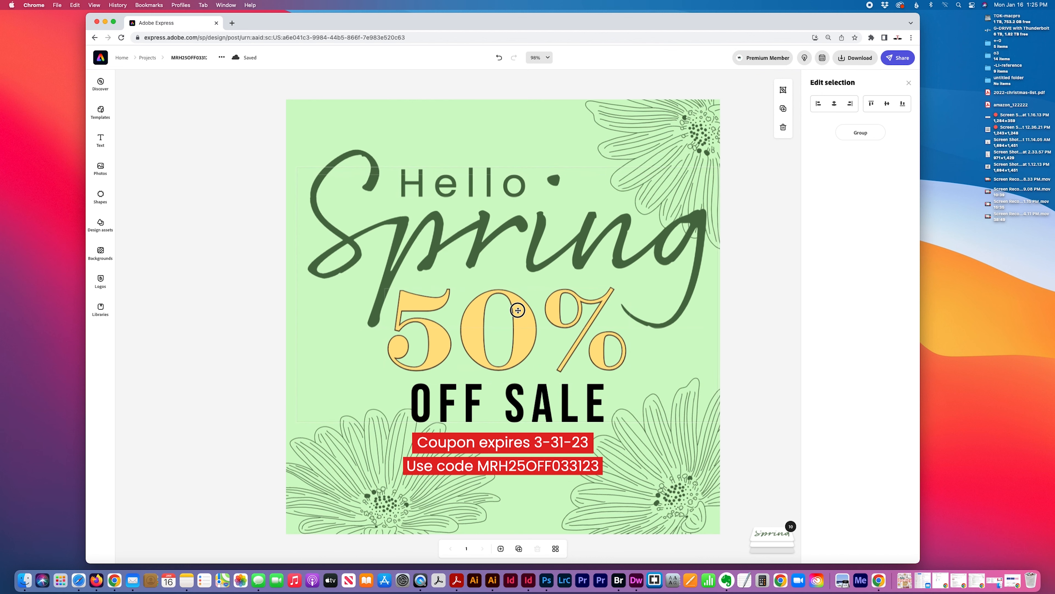
# - Move the upper right flower left and slightly up so it hangs from the coupon's top edge
pyautogui.click(701, 112)
pyautogui.moveTo(702, 112); pyautogui.dragTo(641, 100)
pyautogui.click(760, 375)
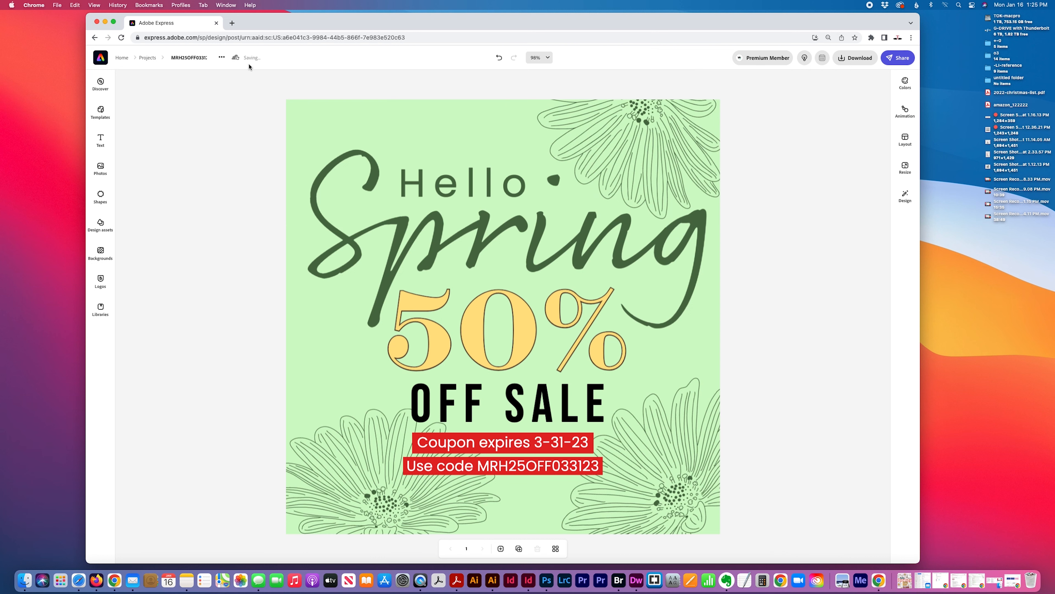
pyautogui.moveTo(249, 63)
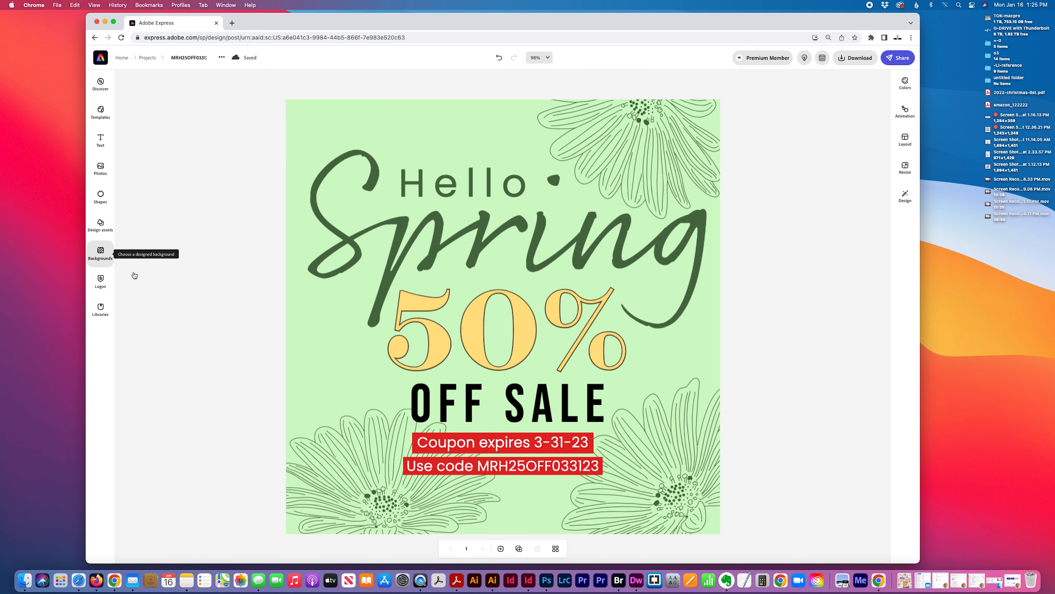
# - Search the stock photos for "spring" and try mimosa, pink tulip and yellow tulip pictures as the coupon's background
pyautogui.click(100, 252)
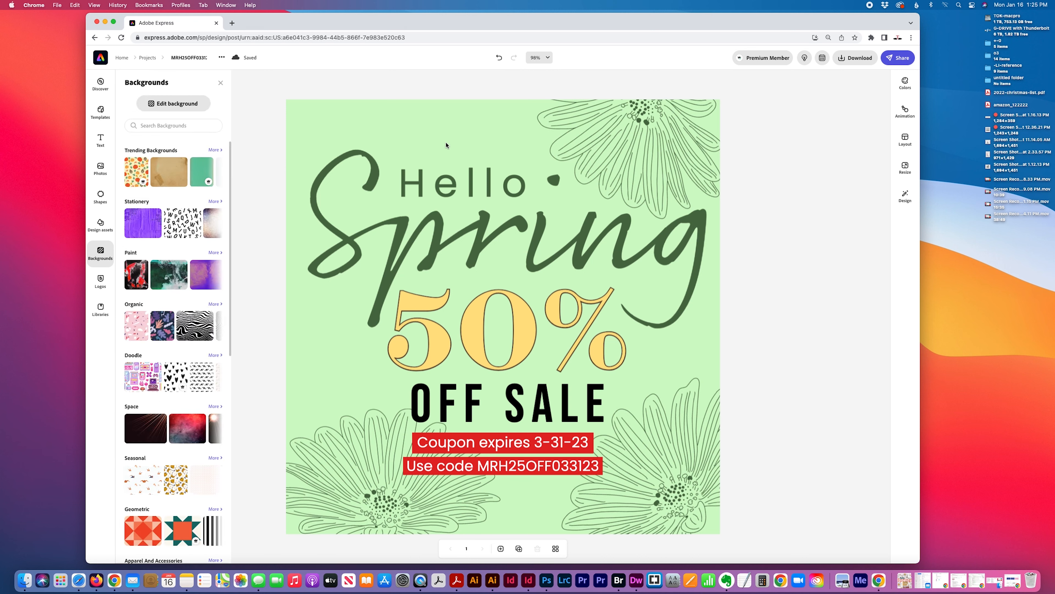
pyautogui.click(450, 154)
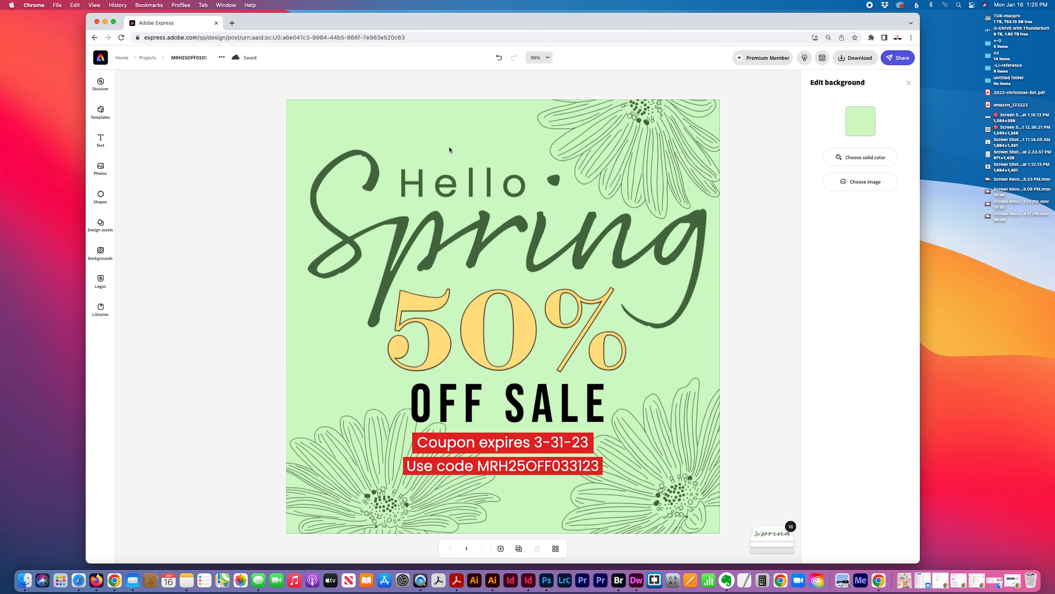
pyautogui.click(865, 181)
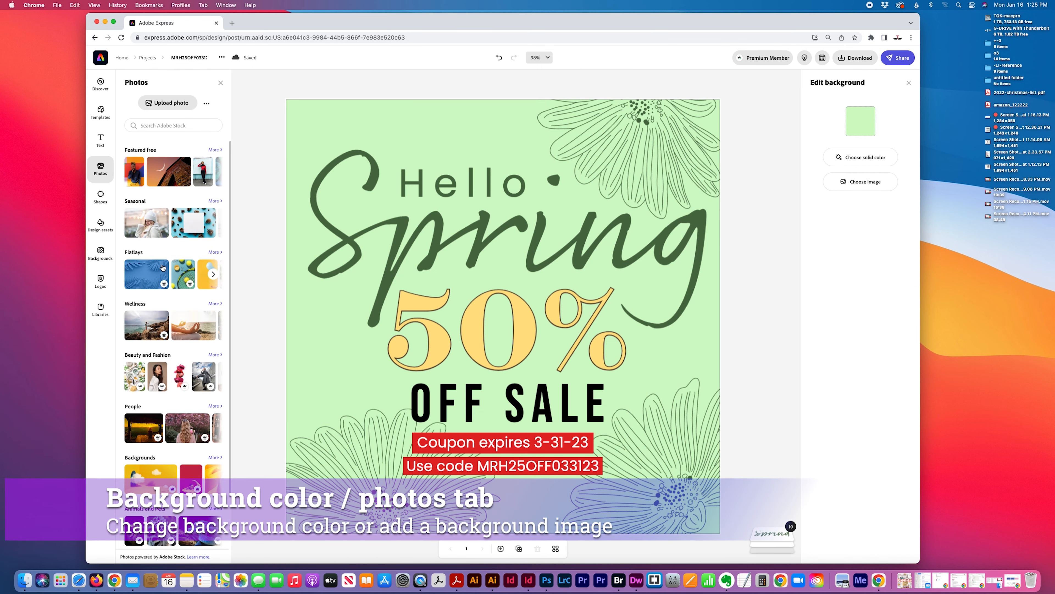
pyautogui.scroll(-3, 181, 275)
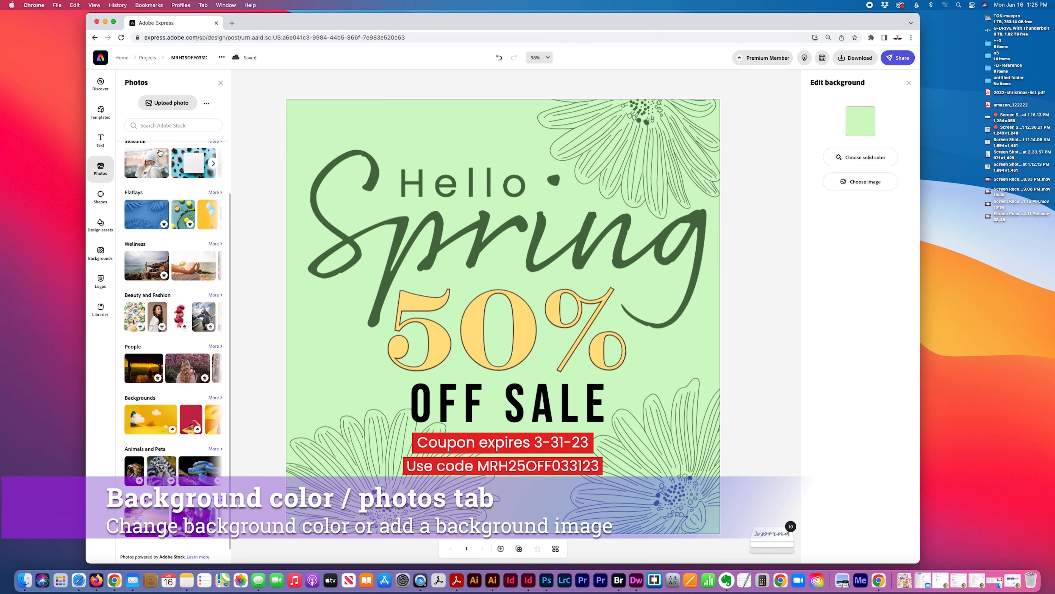
pyautogui.click(174, 125)
pyautogui.write('s')
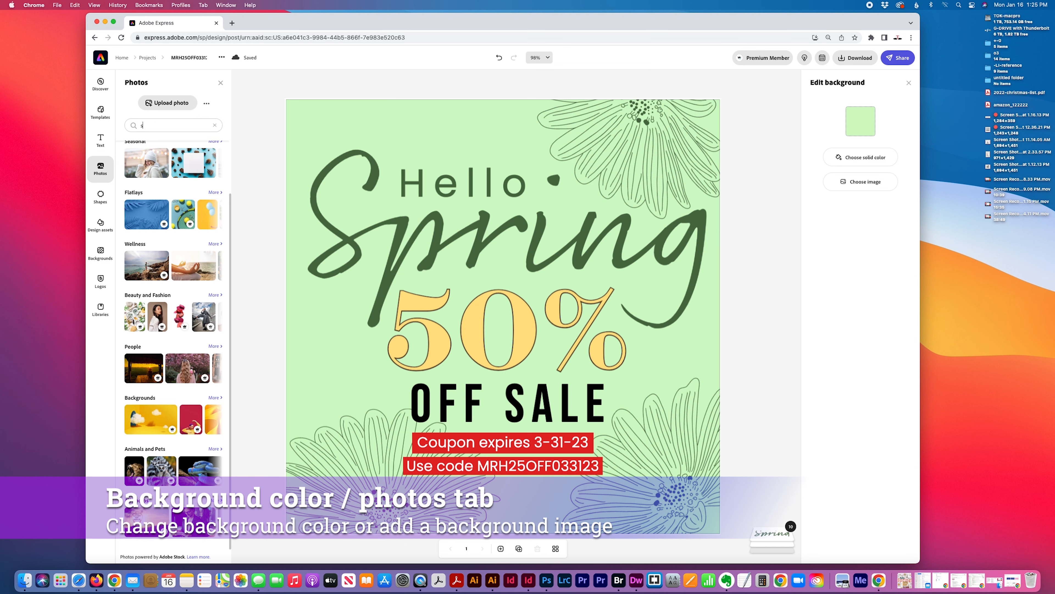
pyautogui.write('pring')
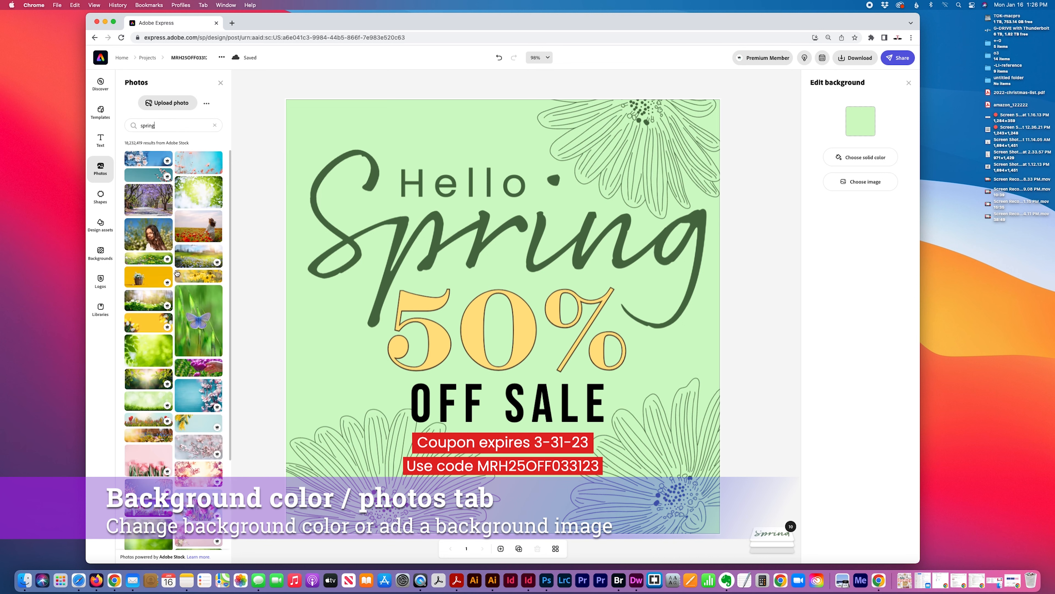
pyautogui.scroll(-5, 175, 274)
pyautogui.scroll(-1, 174, 279)
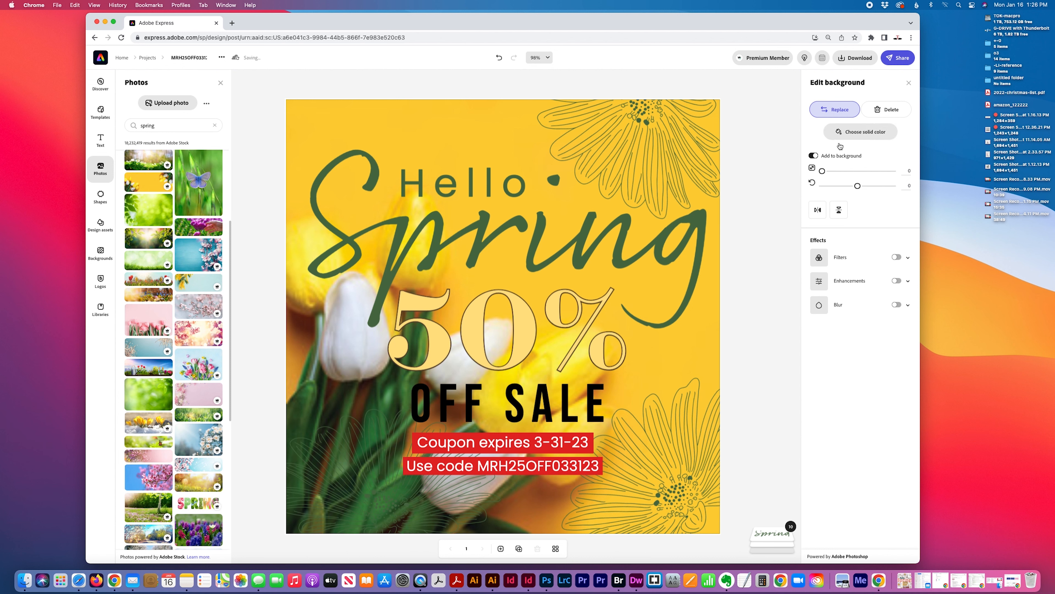
# - Undo the trial background photos until the solid light green background is restored, and deselect the background
pyautogui.click(600, 191)
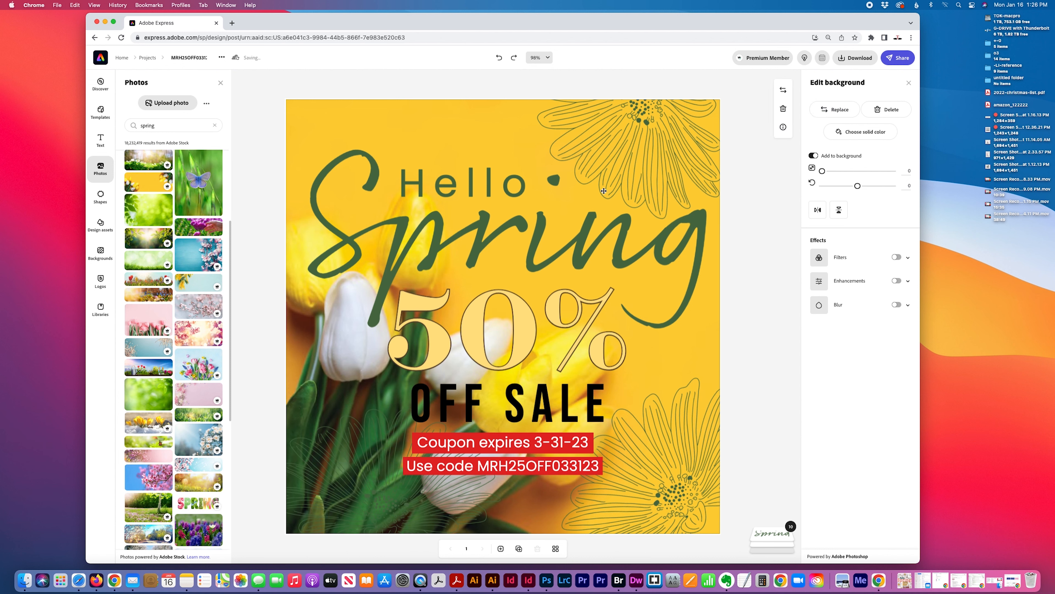
pyautogui.press('super+z')
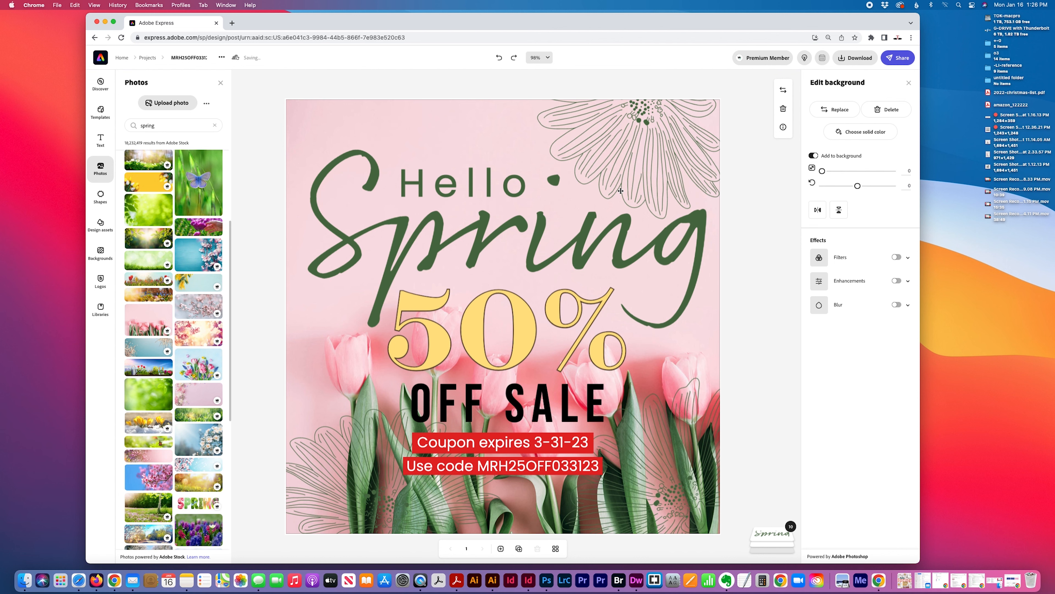
pyautogui.press('super+z')
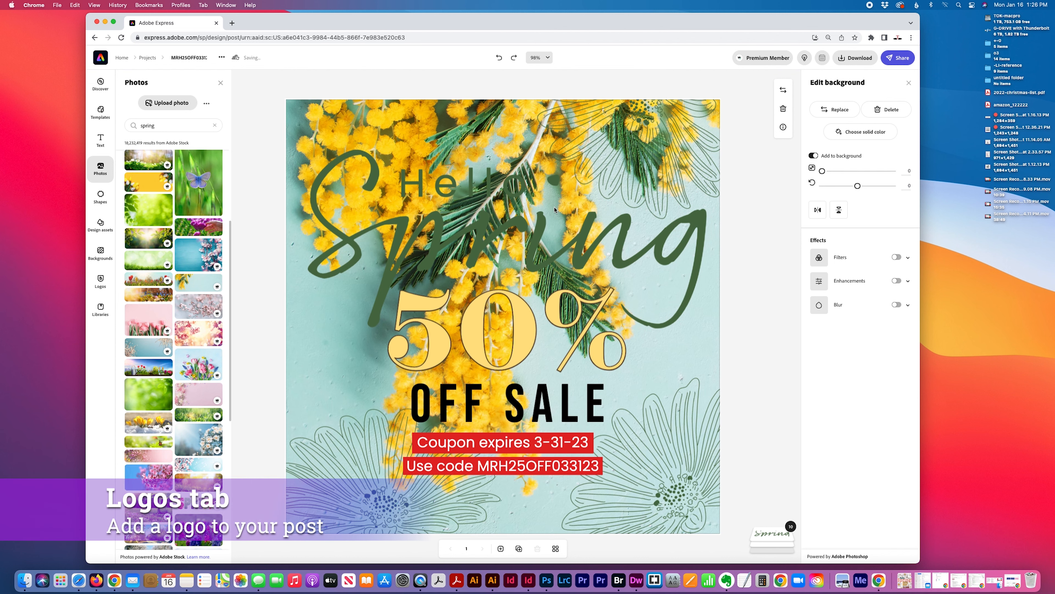
pyautogui.press('super+z')
pyautogui.click(744, 216)
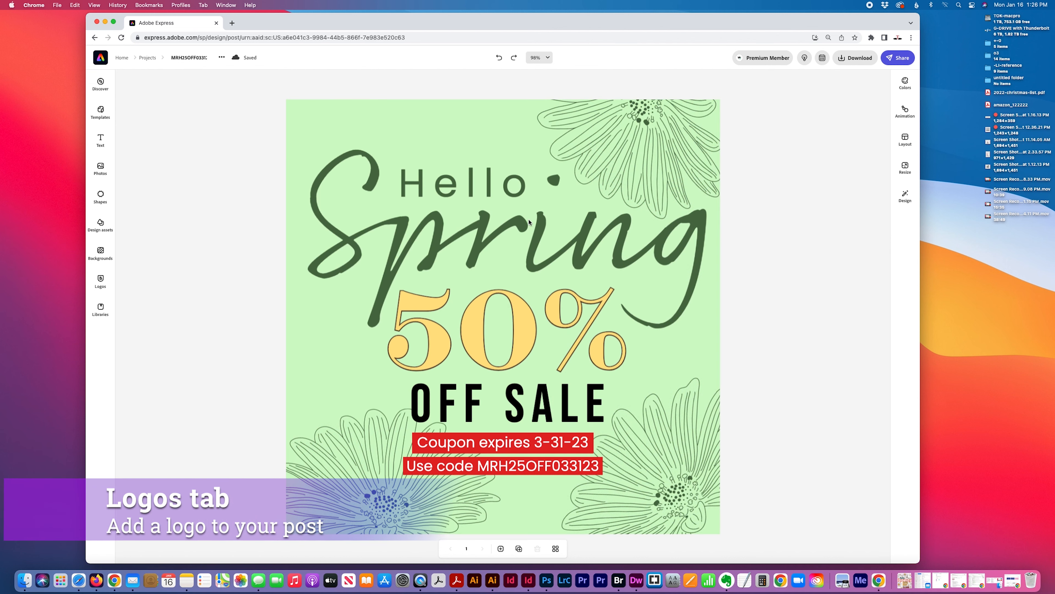
# - Add the green G logo to the coupon and reopen the spring coupon from the projects folder
pyautogui.click(100, 281)
pyautogui.click(148, 258)
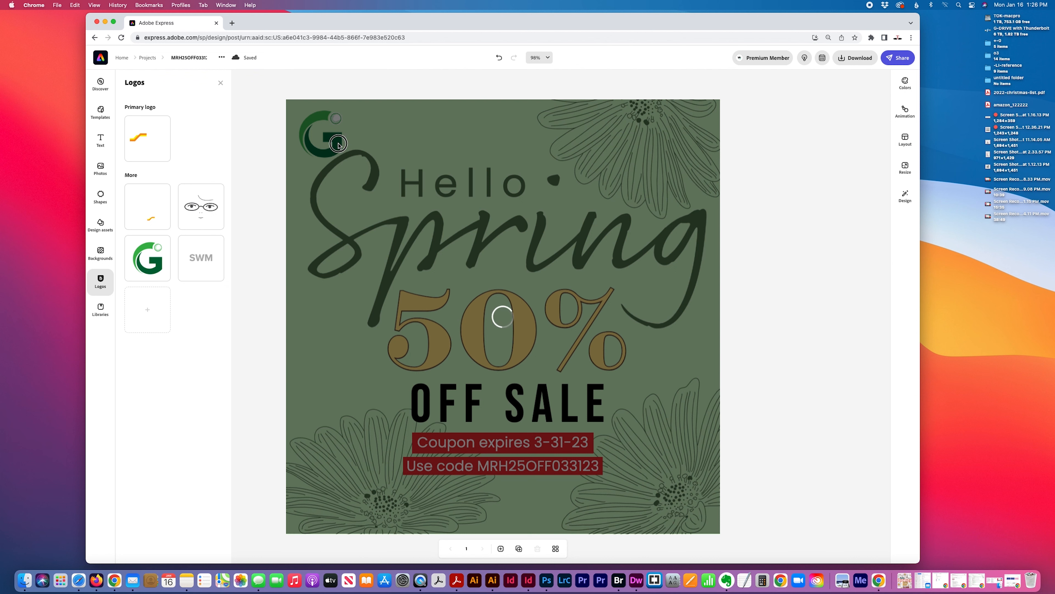
pyautogui.click(147, 59)
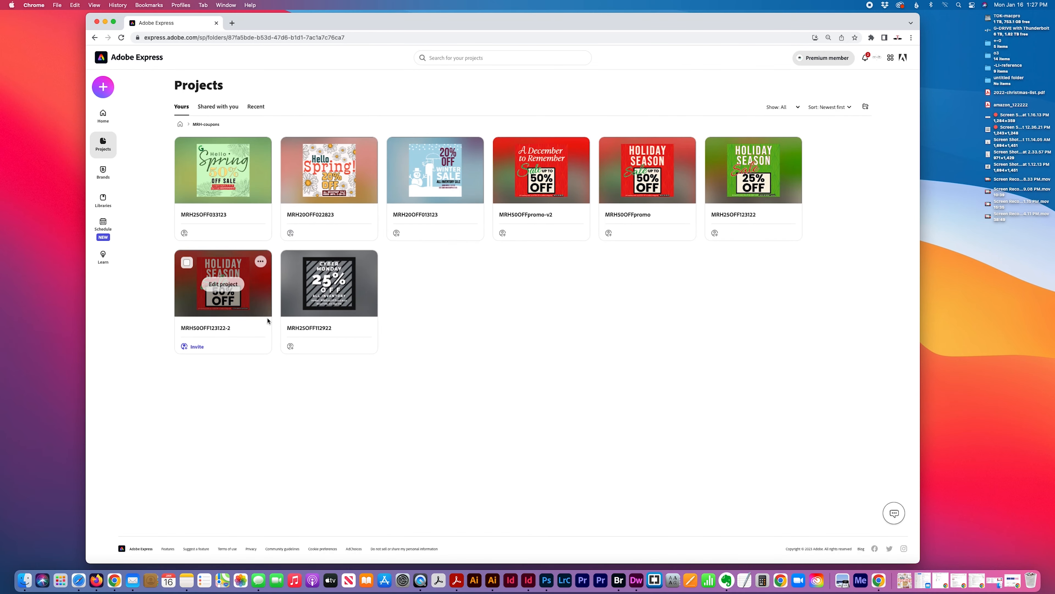
pyautogui.click(505, 259)
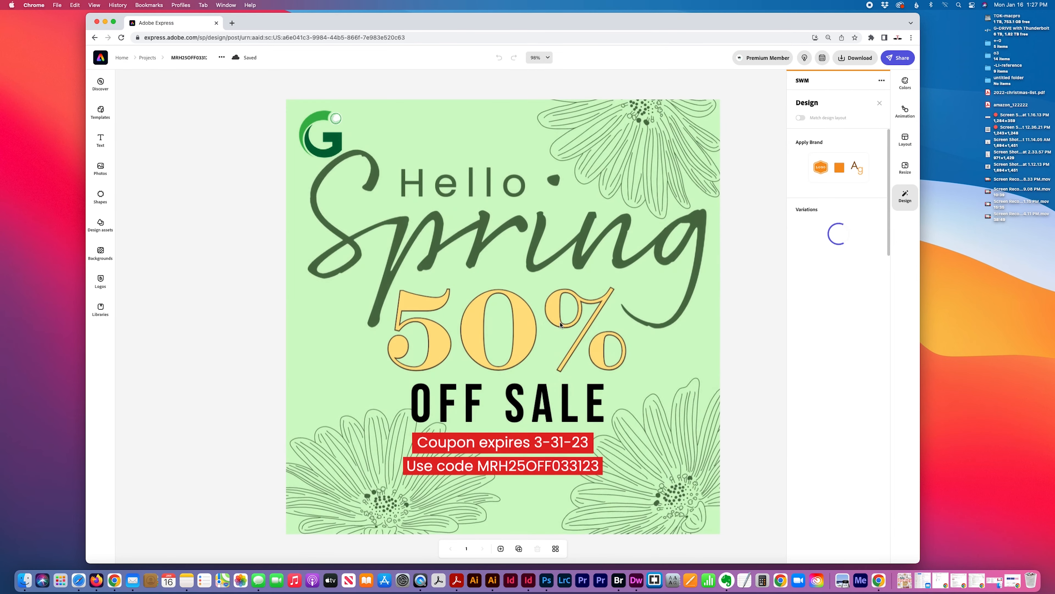
# - Try the G logo at the coupon's bottom center, delete it, and reopen the spring coupon project
pyautogui.click(333, 136)
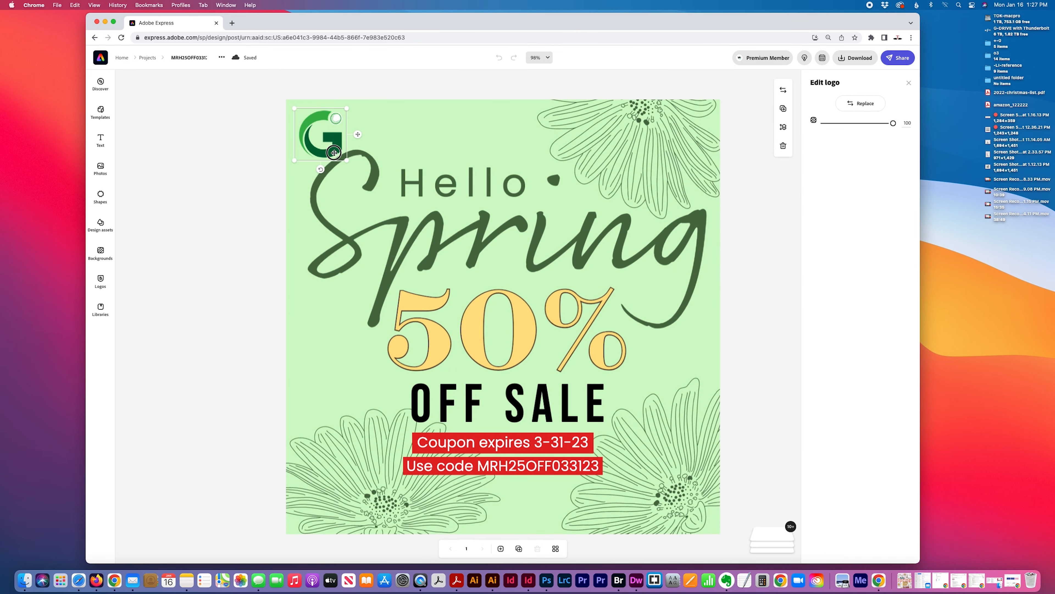
pyautogui.moveTo(332, 136); pyautogui.dragTo(519, 510)
pyautogui.press('BackSpace')
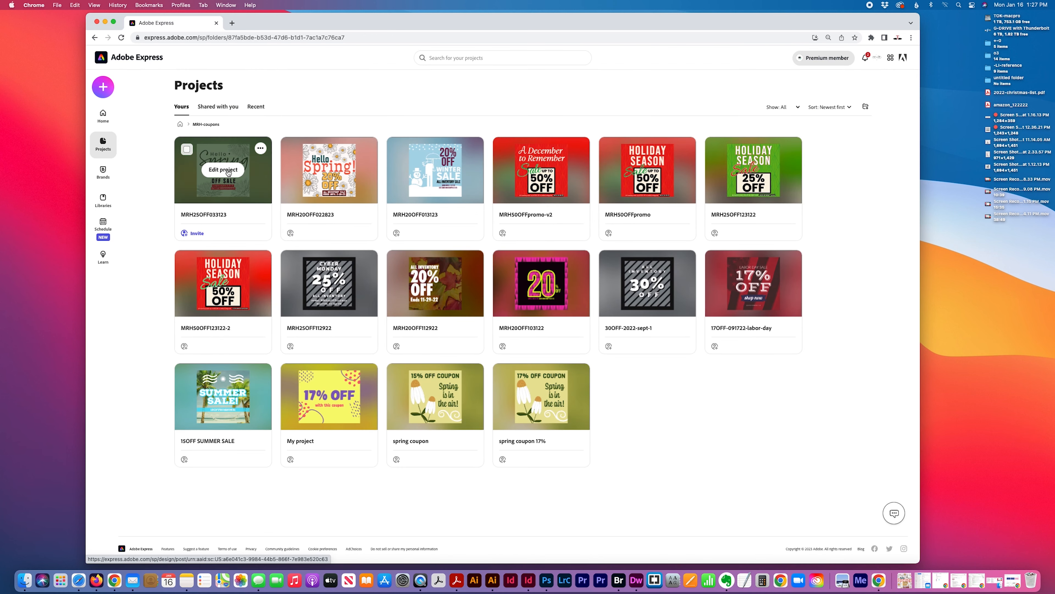
pyautogui.click(223, 172)
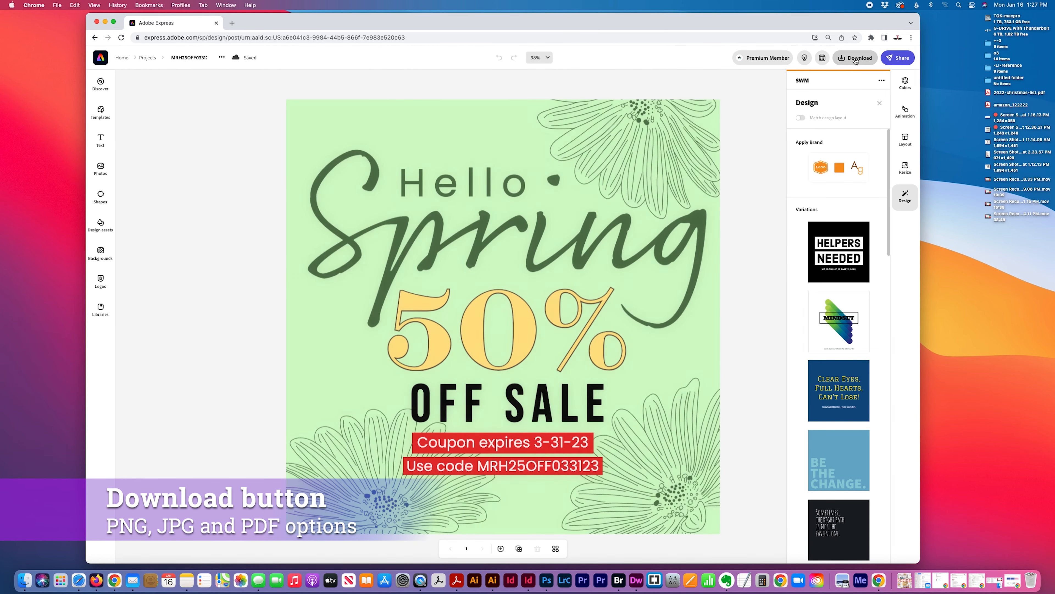
pyautogui.rightClick(855, 60)
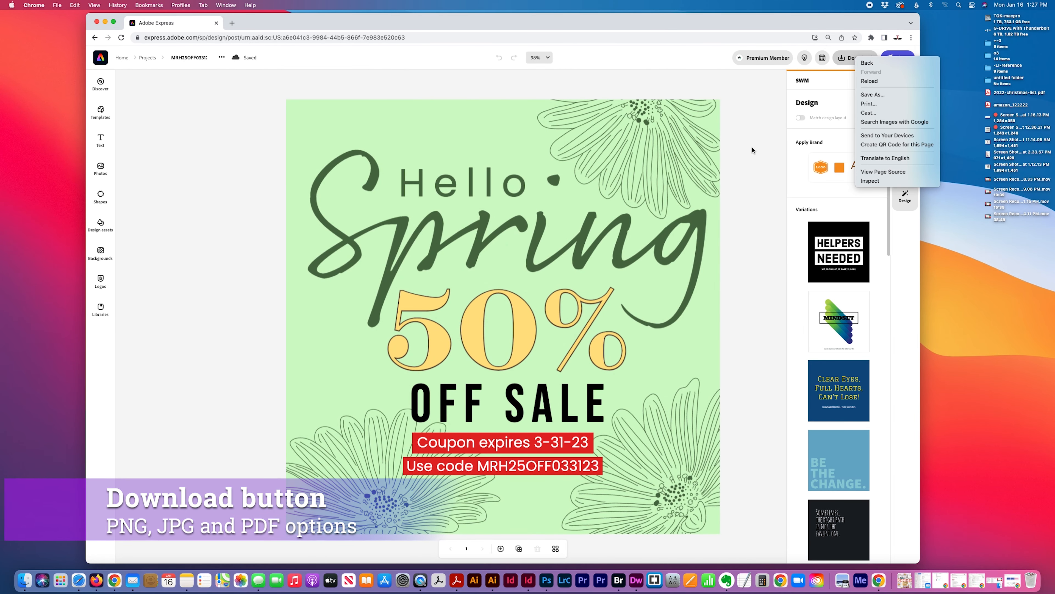
pyautogui.click(844, 60)
pyautogui.rightClick(844, 60)
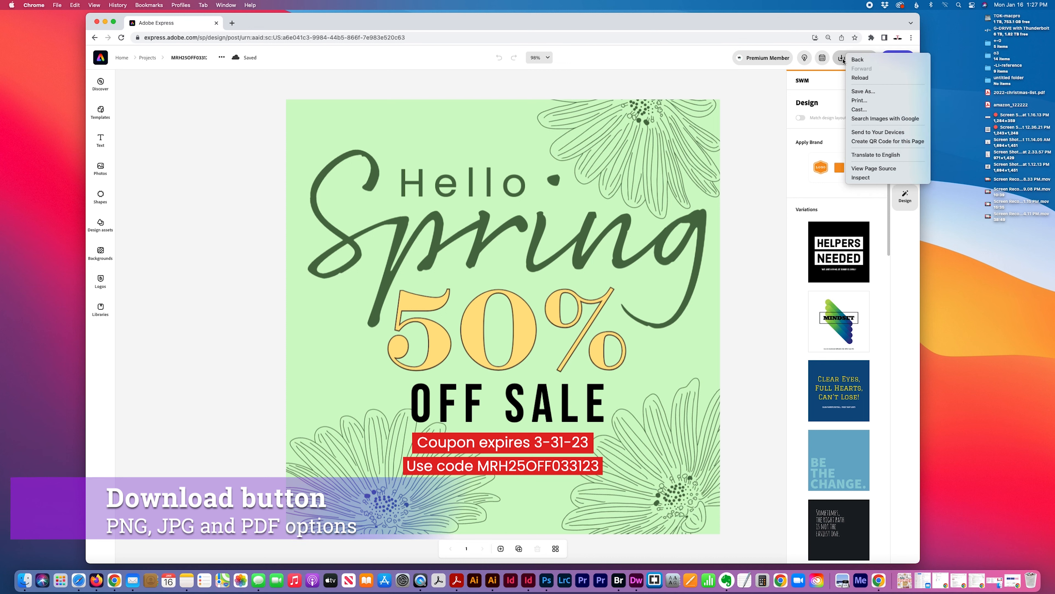
pyautogui.rightClick(764, 138)
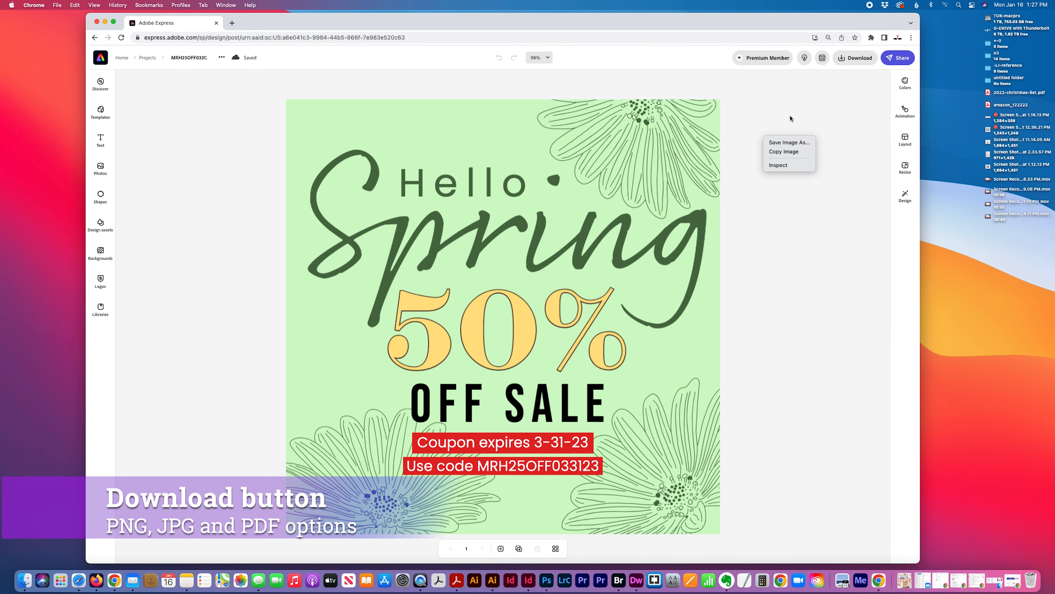
pyautogui.rightClick(750, 164)
pyautogui.click(254, 268)
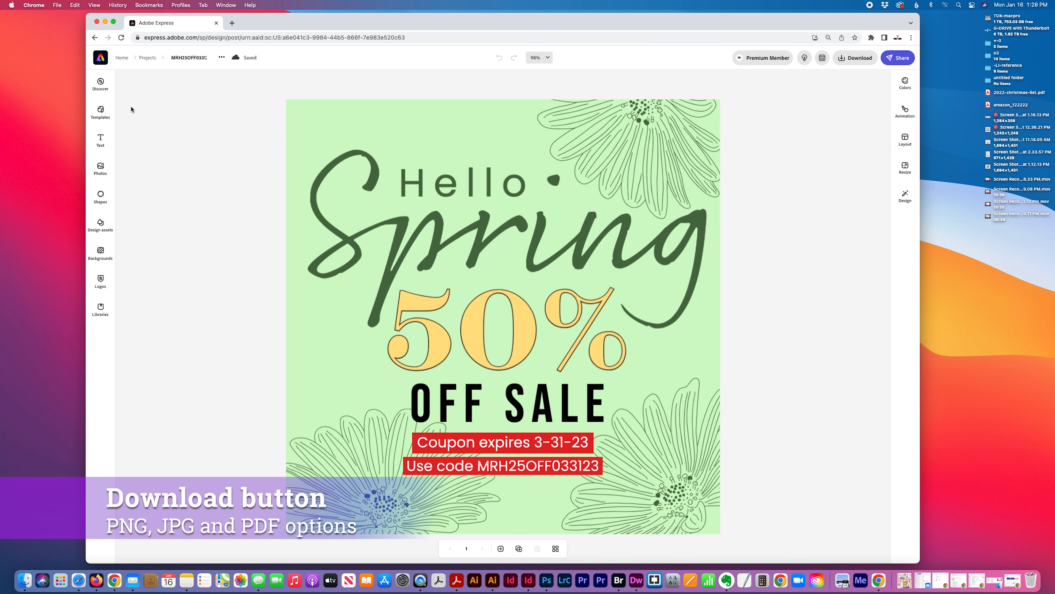
pyautogui.rightClick(153, 61)
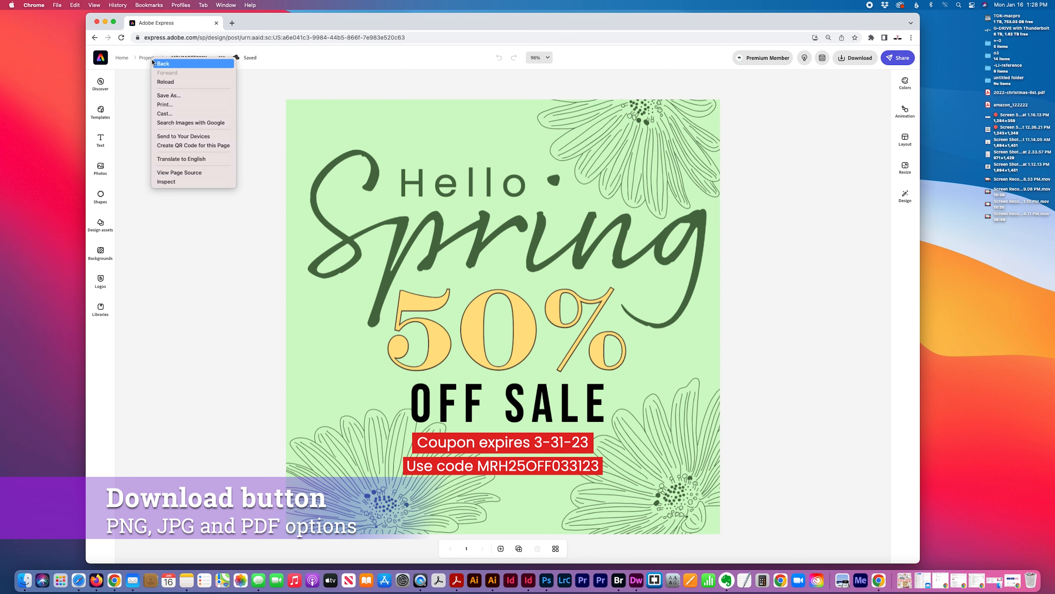
pyautogui.click(141, 144)
pyautogui.rightClick(149, 59)
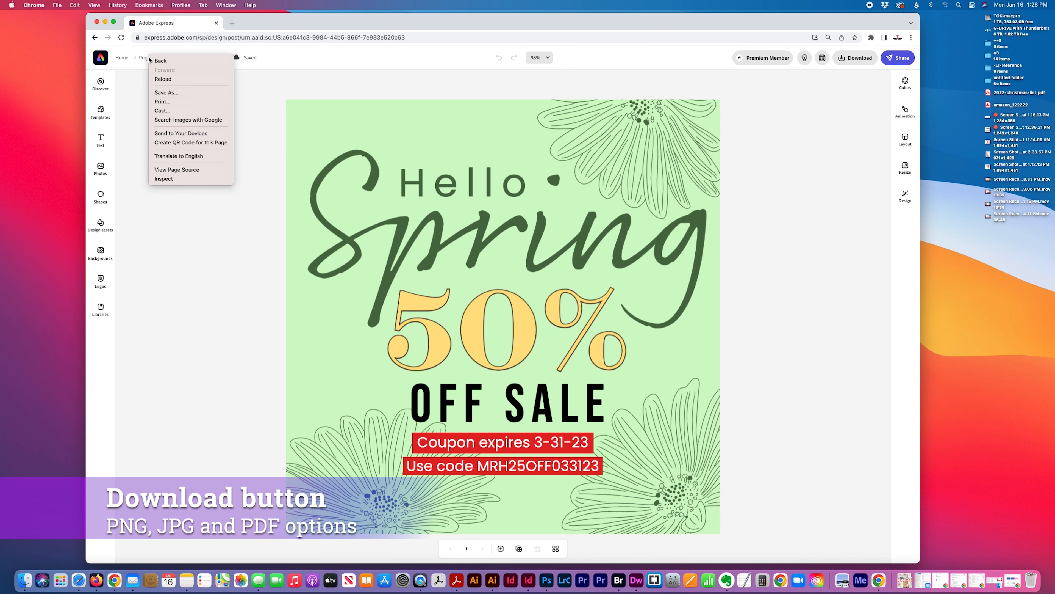
pyautogui.click(137, 73)
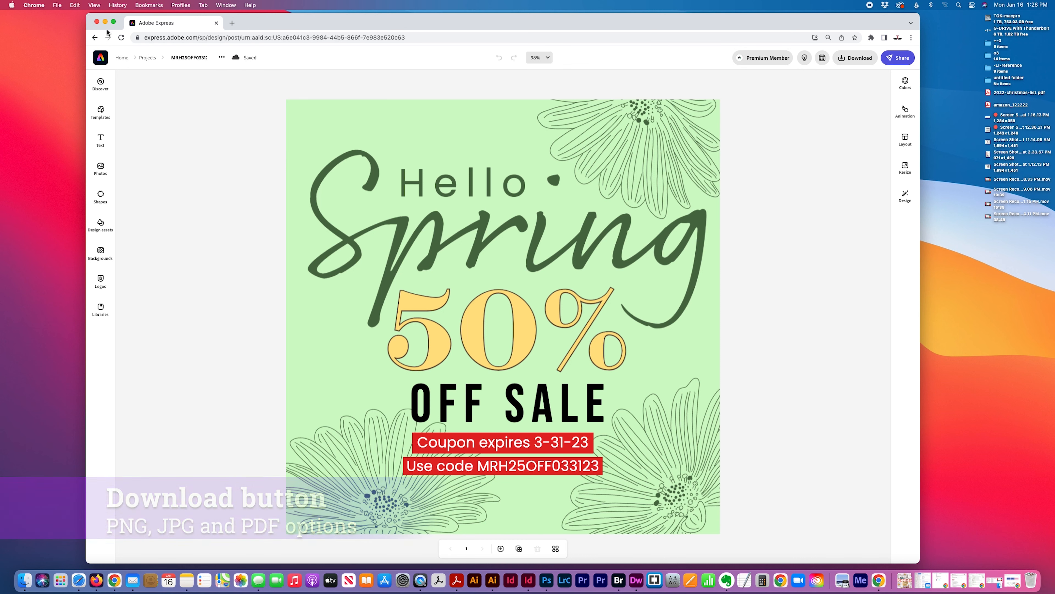
# - Reload the coupon project and download the coupon as a JPG
pyautogui.click(121, 37)
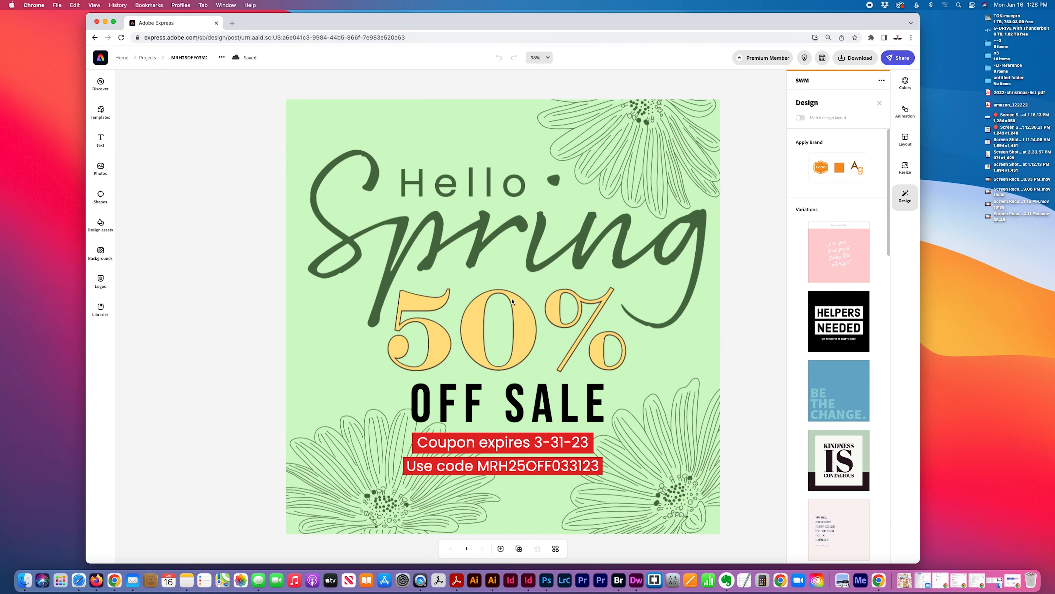
pyautogui.click(851, 57)
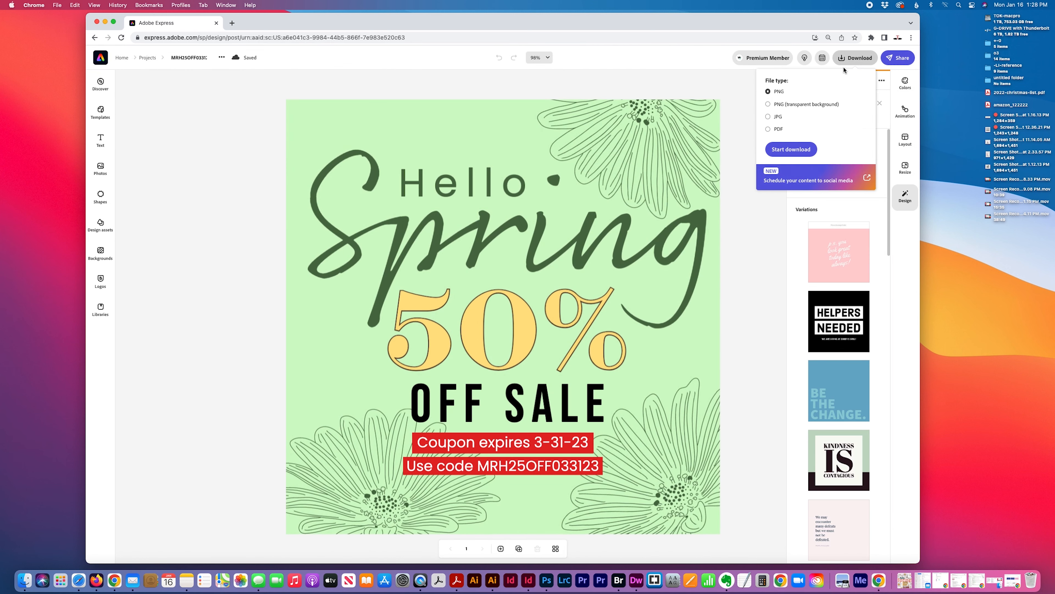
pyautogui.rightClick(765, 118)
pyautogui.click(764, 120)
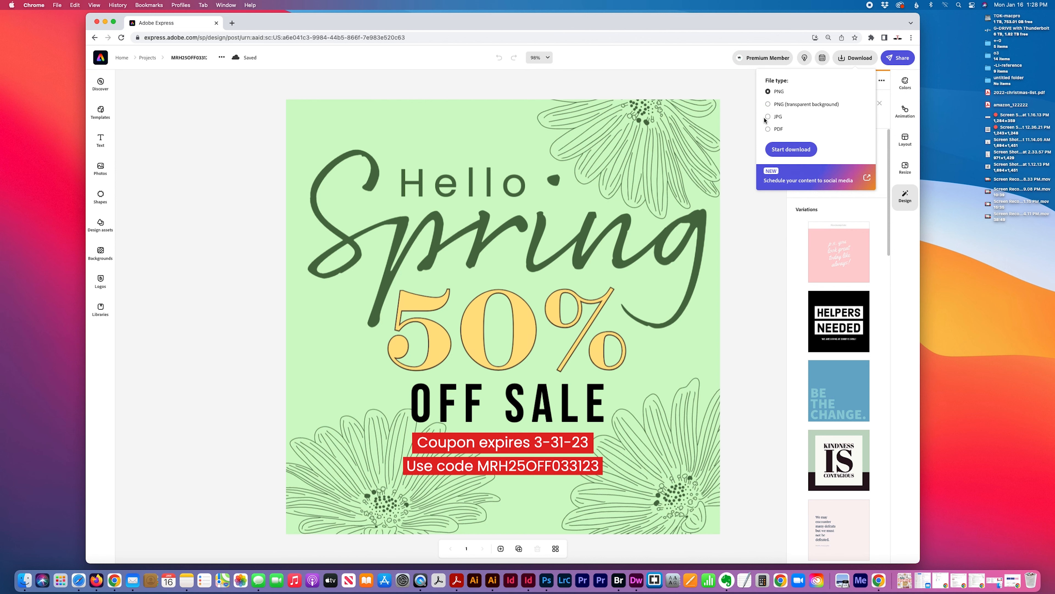
pyautogui.click(787, 152)
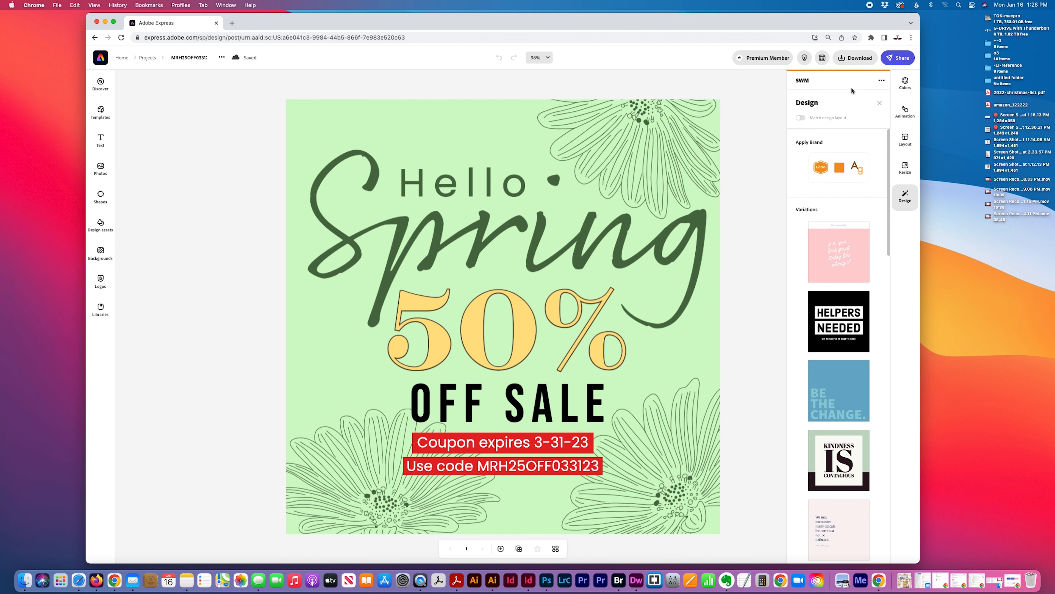
# - Download the coupon again as a PDF
pyautogui.click(851, 59)
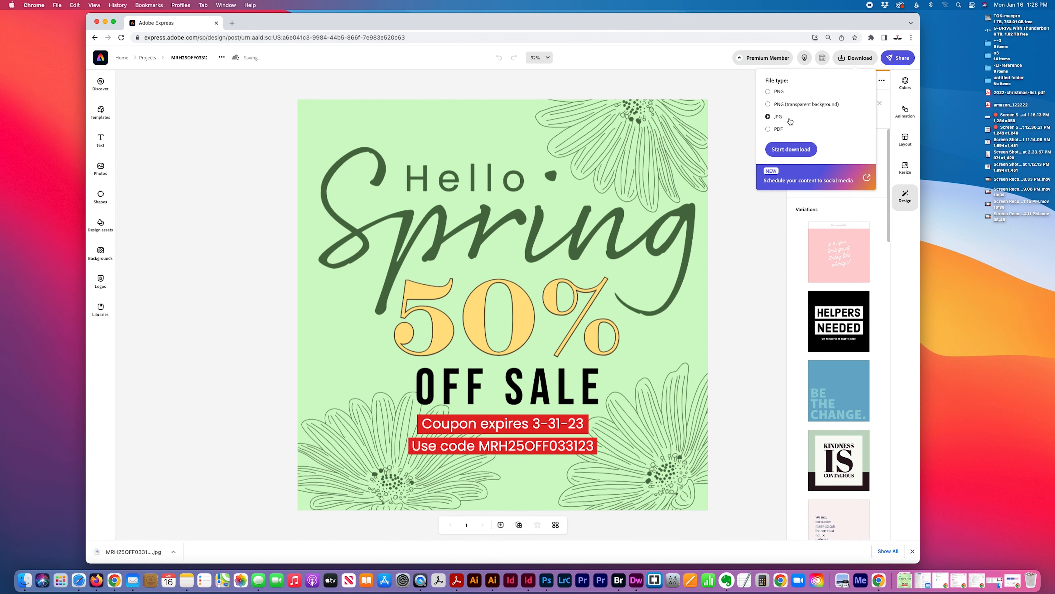
pyautogui.click(768, 129)
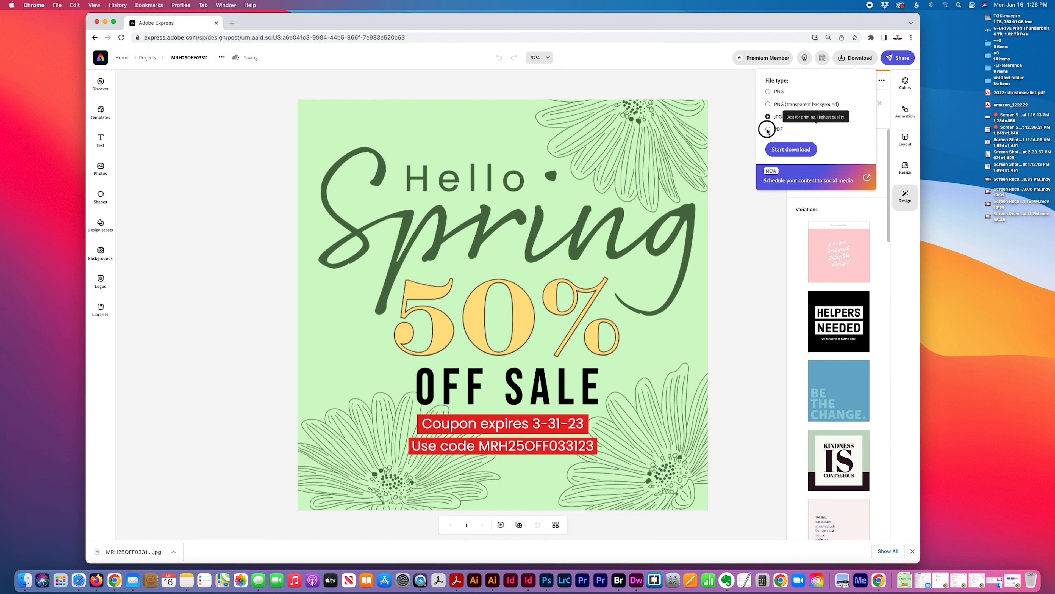
pyautogui.click(788, 150)
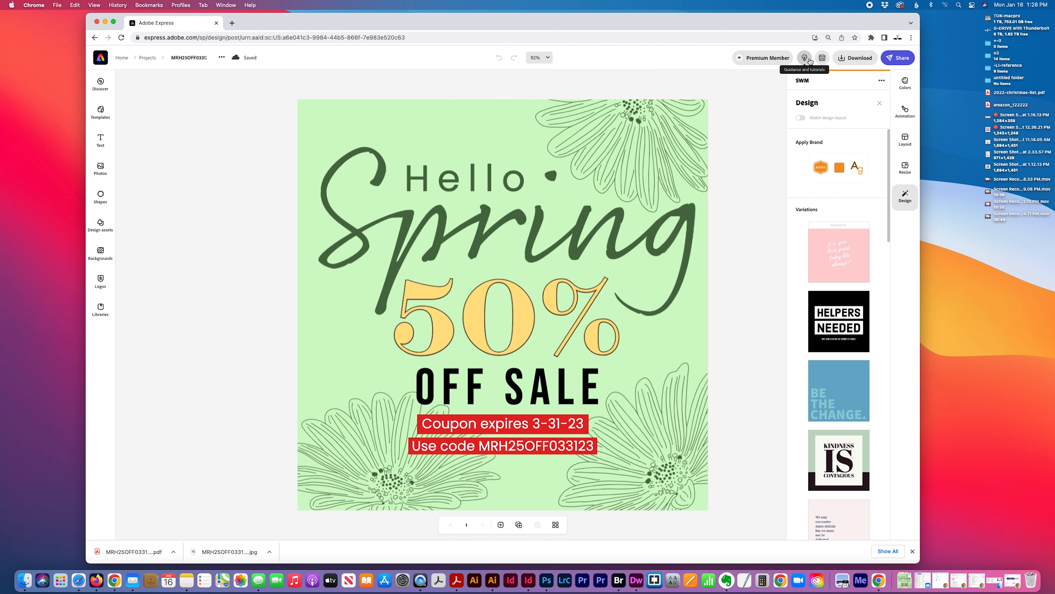
# - Start a scheduled social media post from the coupon and review the channel connections
pyautogui.click(821, 60)
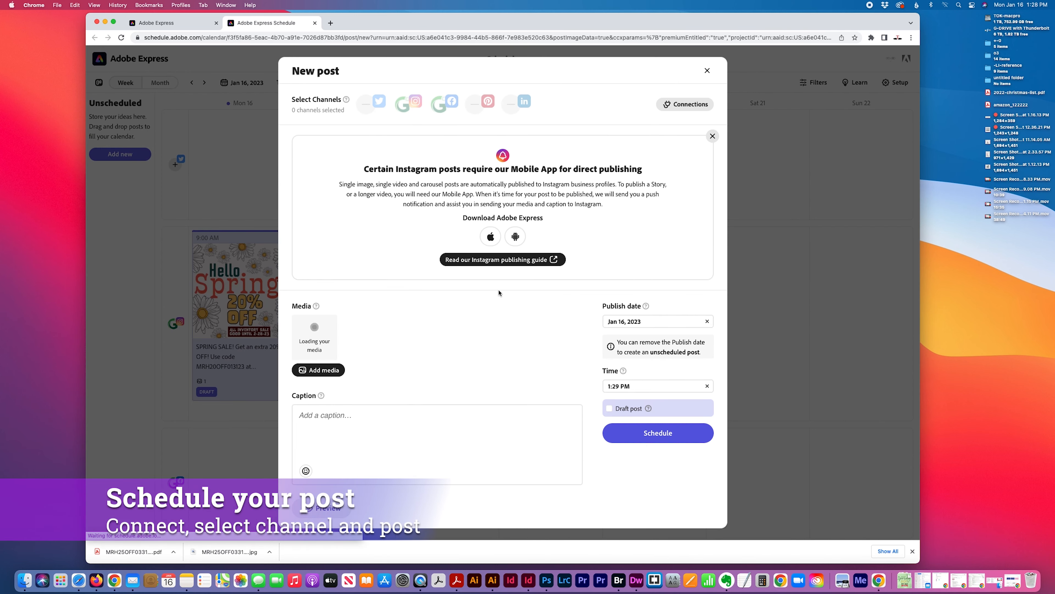
pyautogui.click(685, 104)
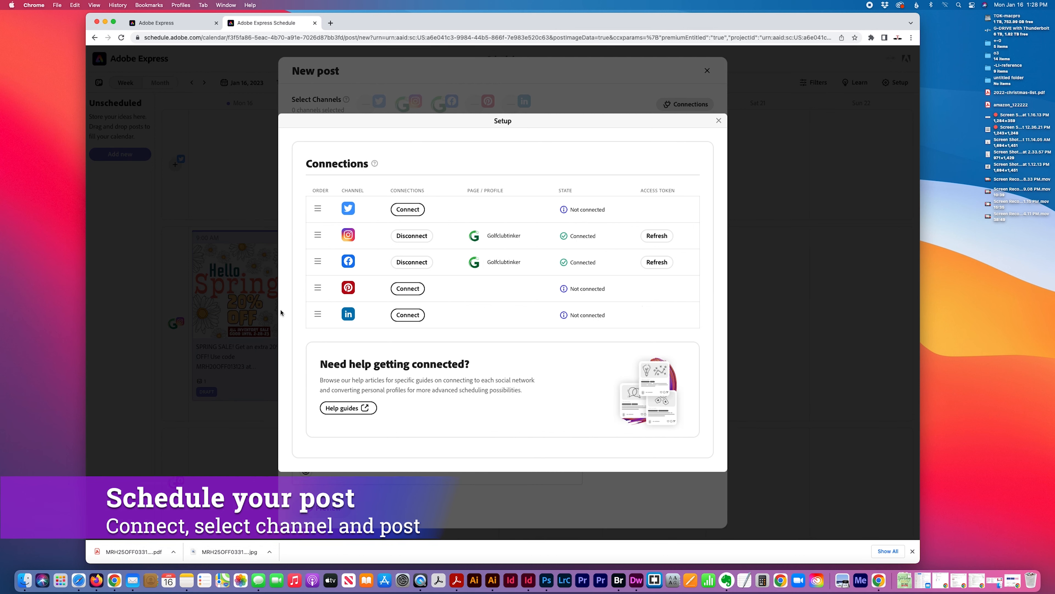
pyautogui.click(719, 120)
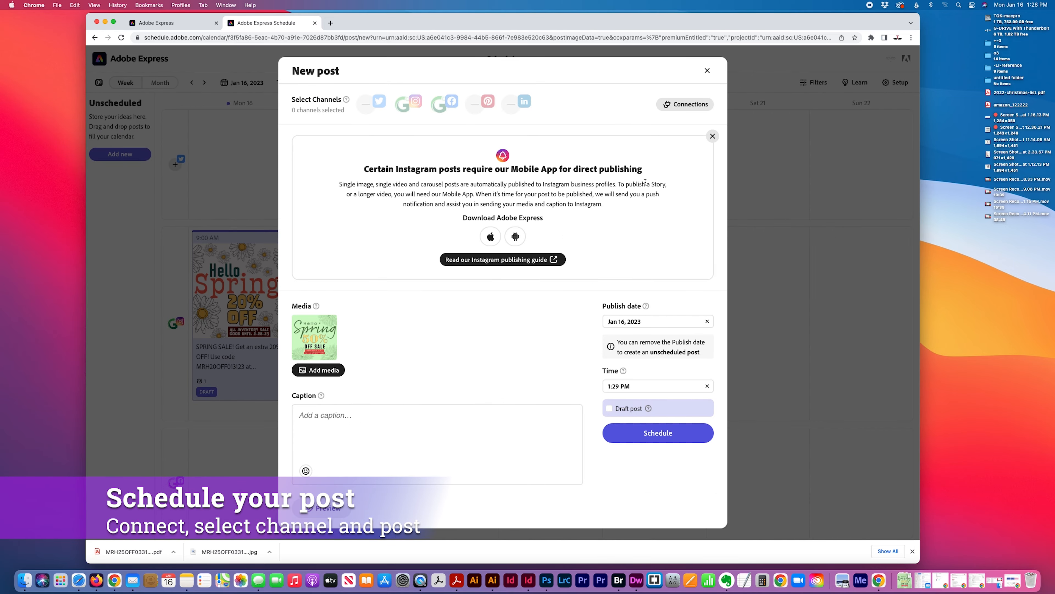
pyautogui.click(682, 103)
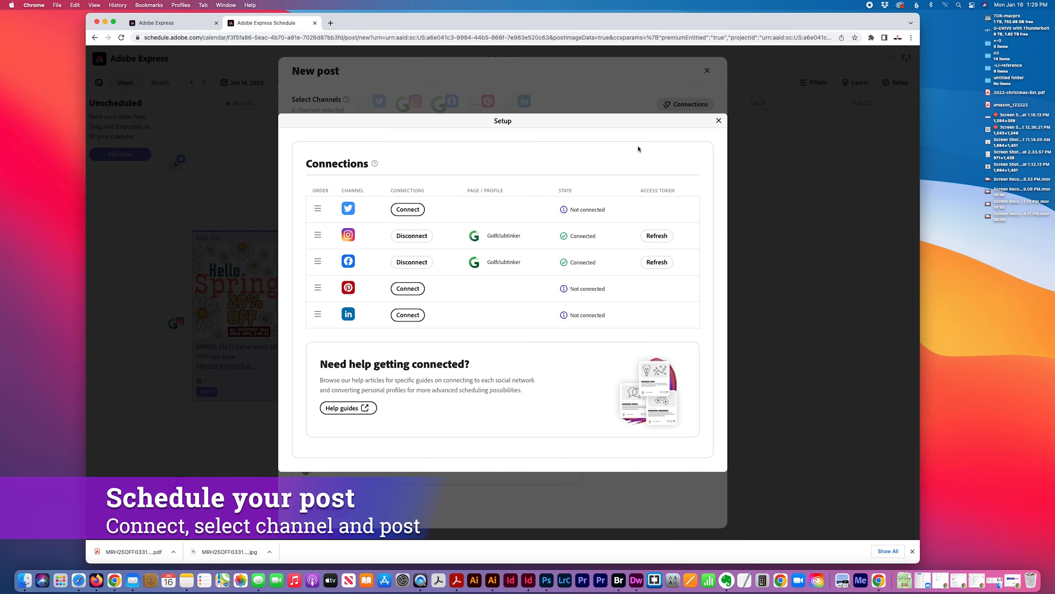
pyautogui.click(717, 120)
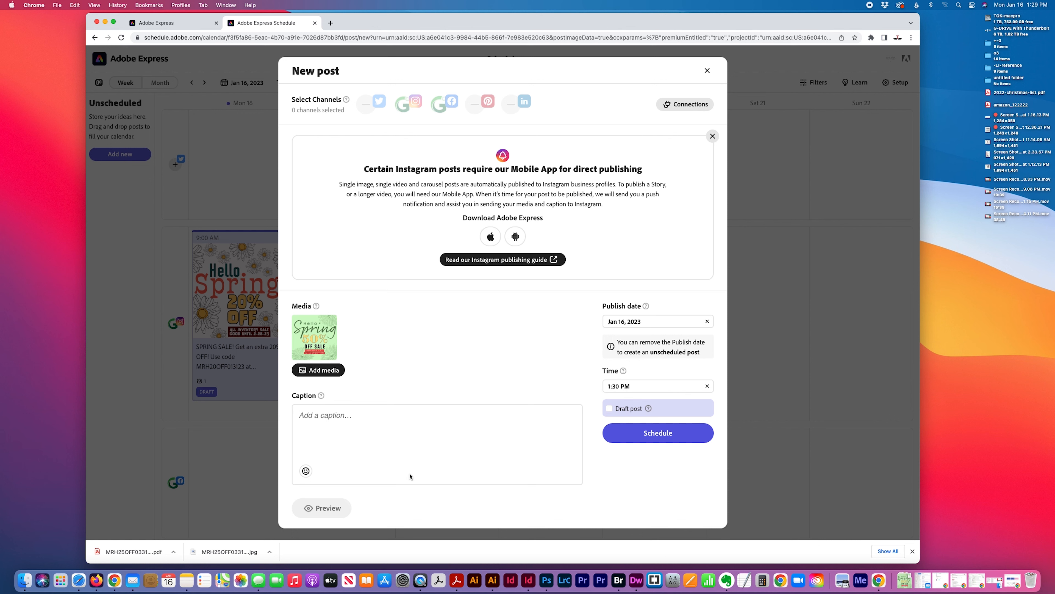
# - Switch to Numbers and open the recent spreadsheet ---GT-Social-Media-Campaign-Content_R1_1
pyautogui.click(708, 580)
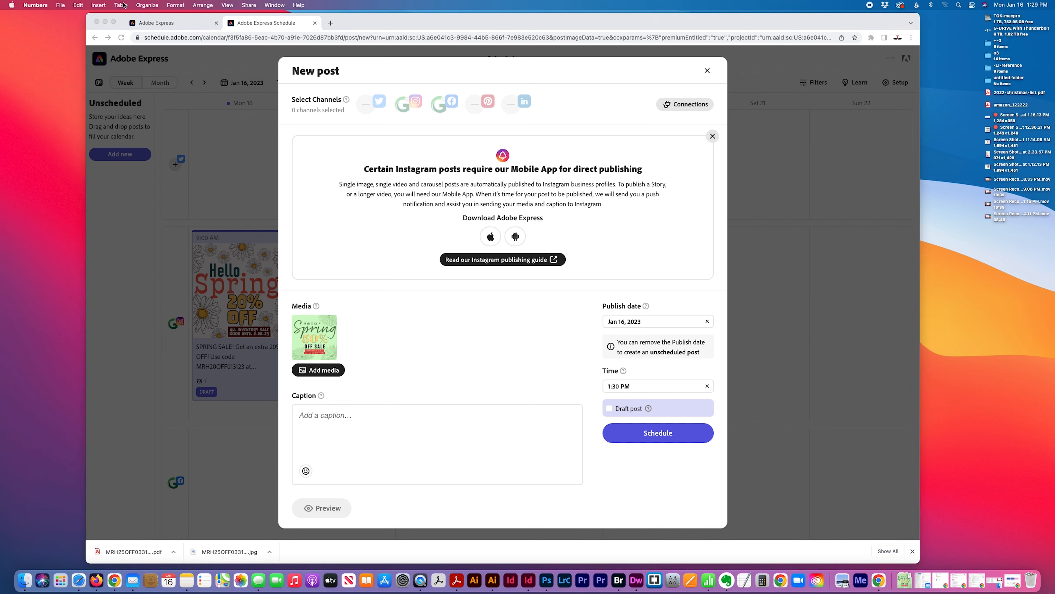
pyautogui.click(61, 5)
pyautogui.moveTo(75, 35)
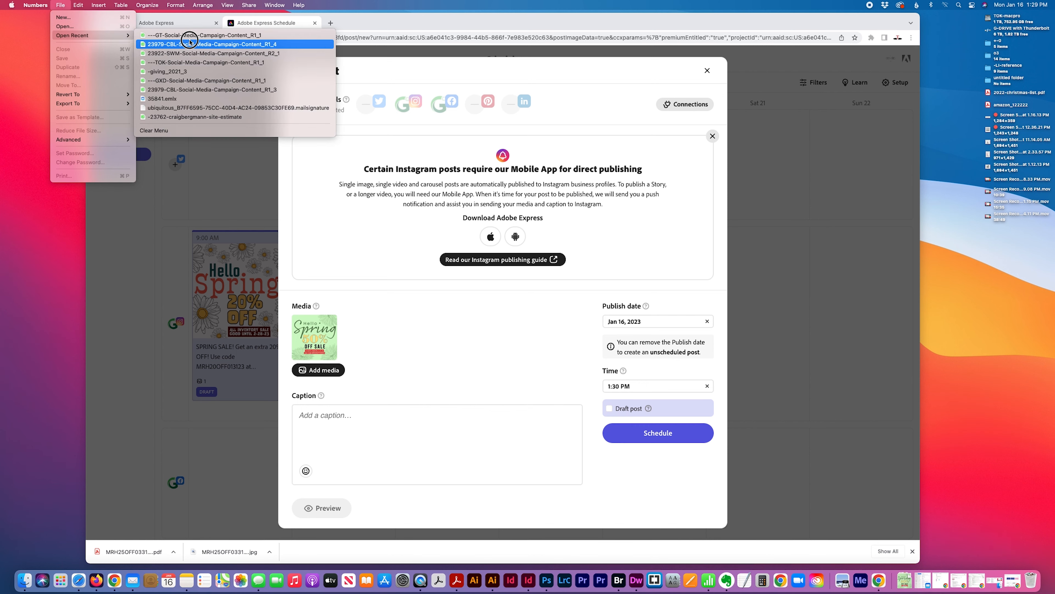
pyautogui.click(192, 35)
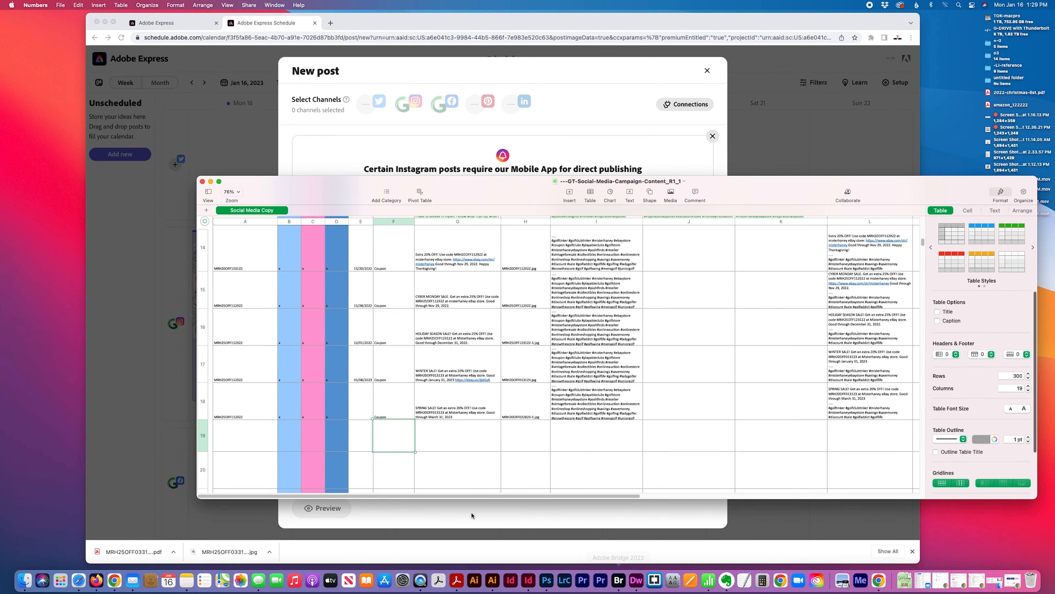
# - Copy the SPRING SALE post text from row 18 of the spreadsheet and paste it as the new post's caption in Chrome
pyautogui.click(445, 407)
pyautogui.doubleClick(457, 405)
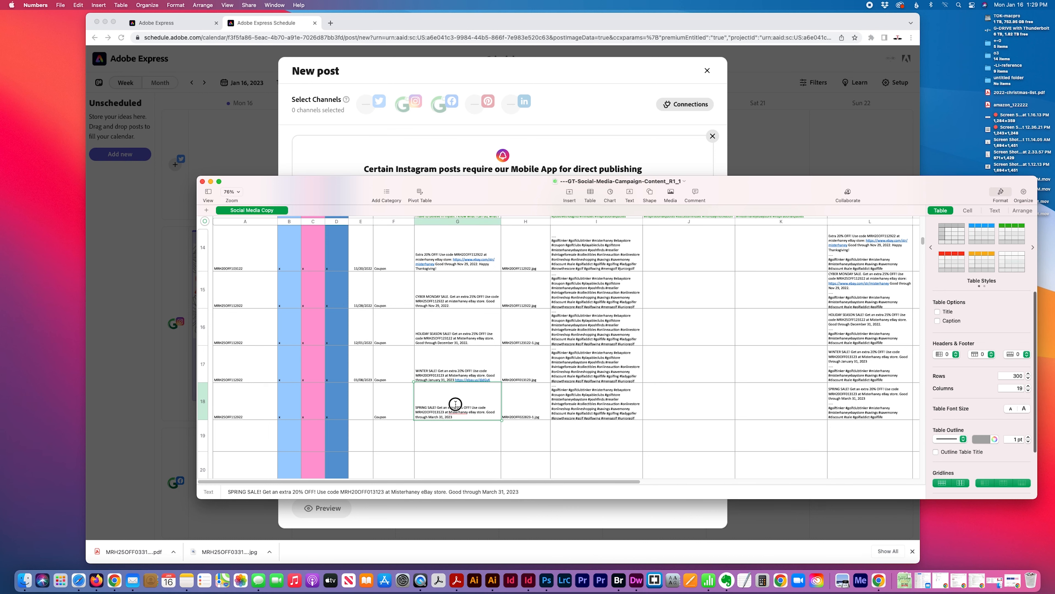
pyautogui.moveTo(463, 406); pyautogui.dragTo(435, 406)
pyautogui.press('super+a')
pyautogui.press('super+c')
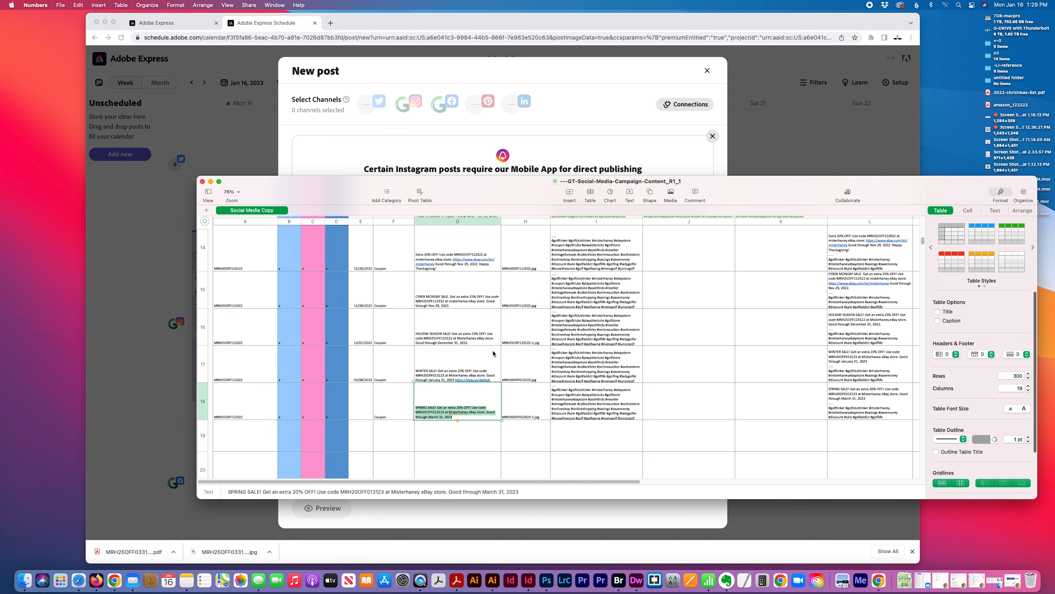
pyautogui.click(606, 154)
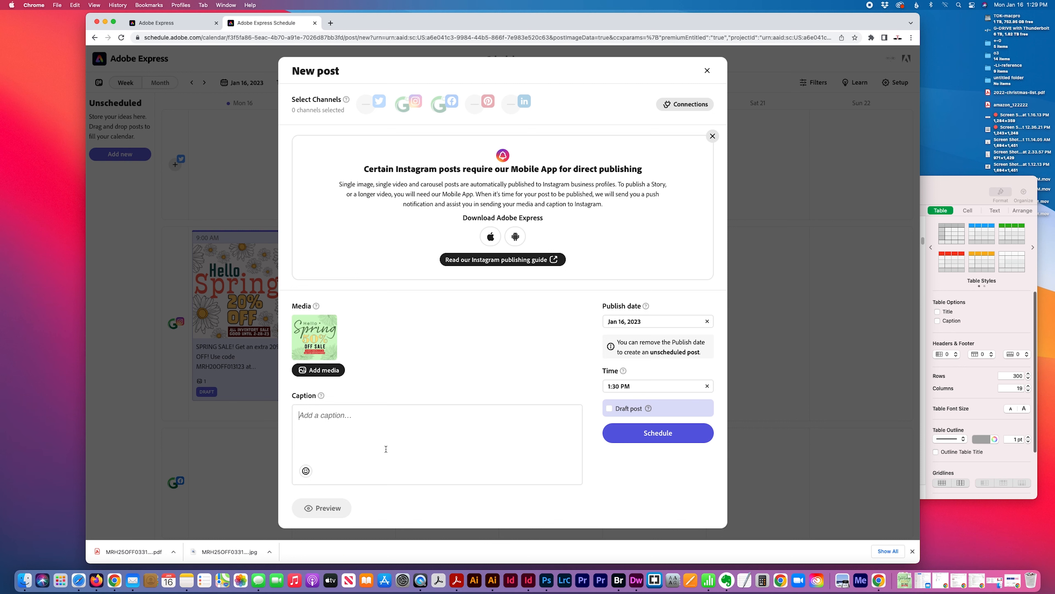
pyautogui.press('super+v')
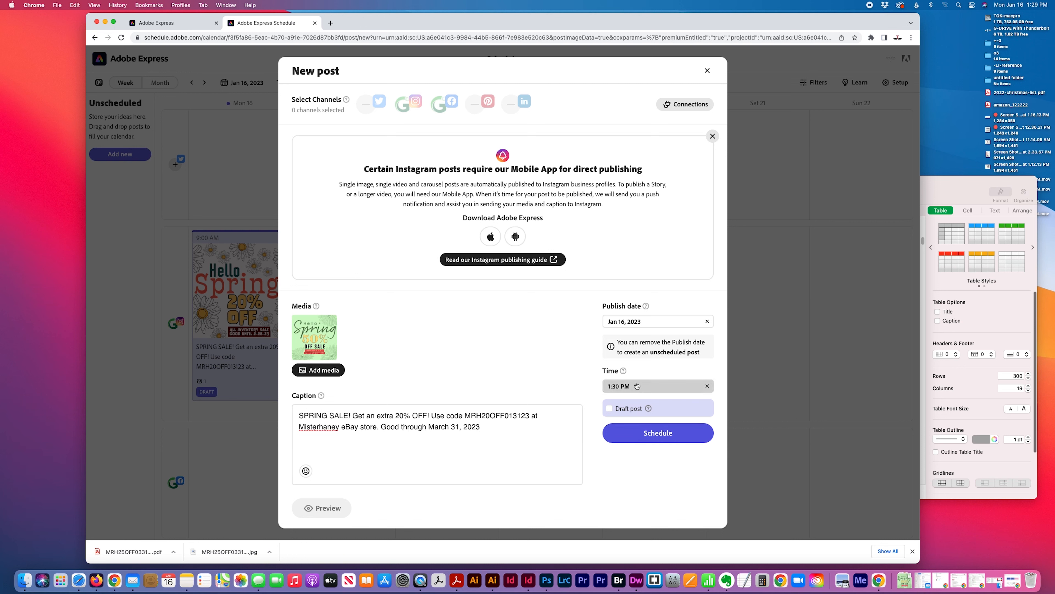
# - Set the post's publish date to Feb 6, 2023
pyautogui.click(643, 324)
pyautogui.click(630, 417)
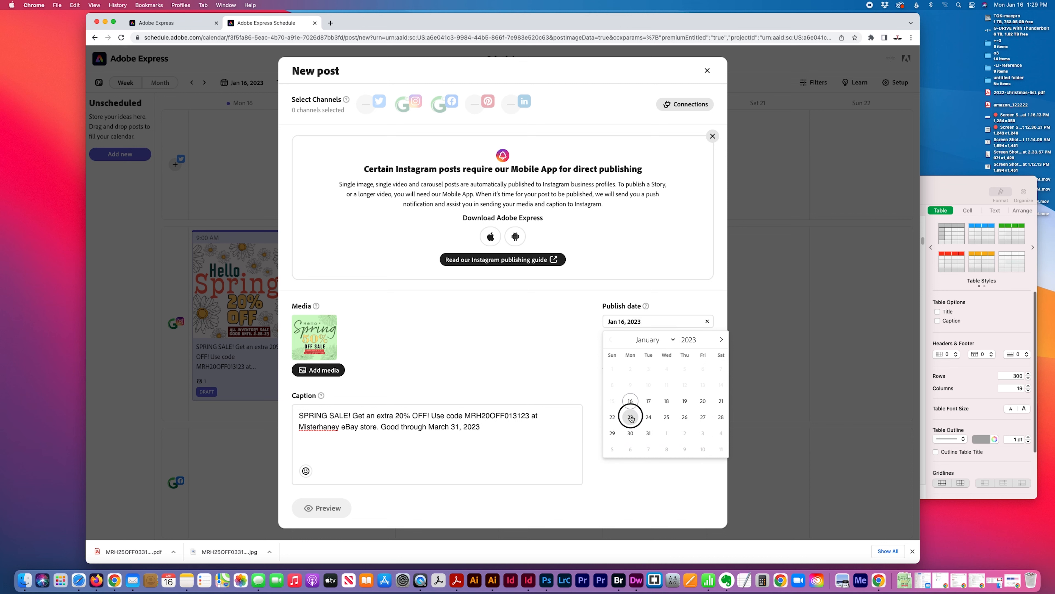
pyautogui.click(626, 328)
pyautogui.click(721, 340)
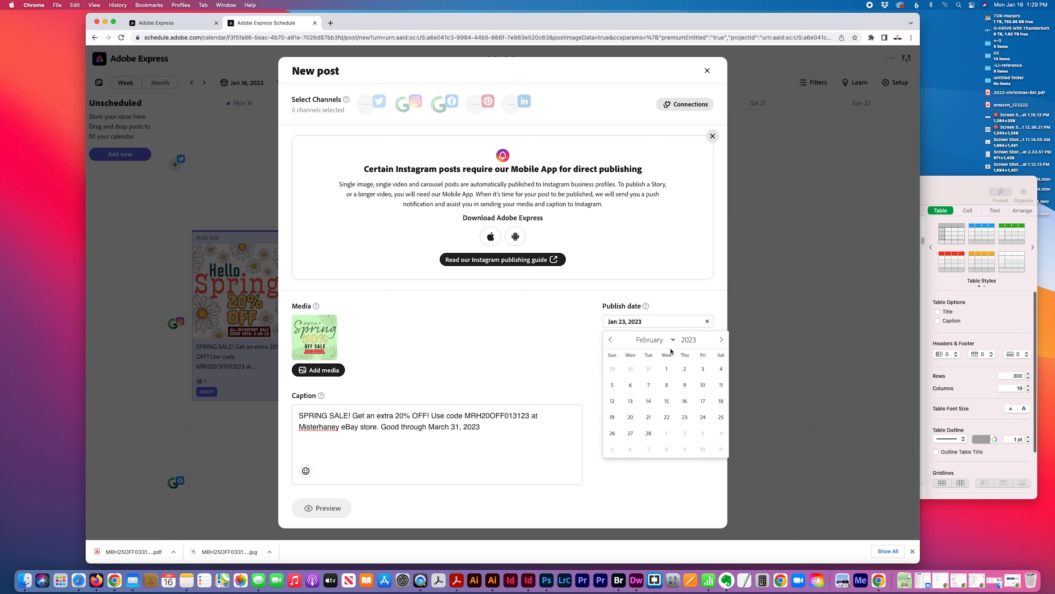
pyautogui.click(630, 386)
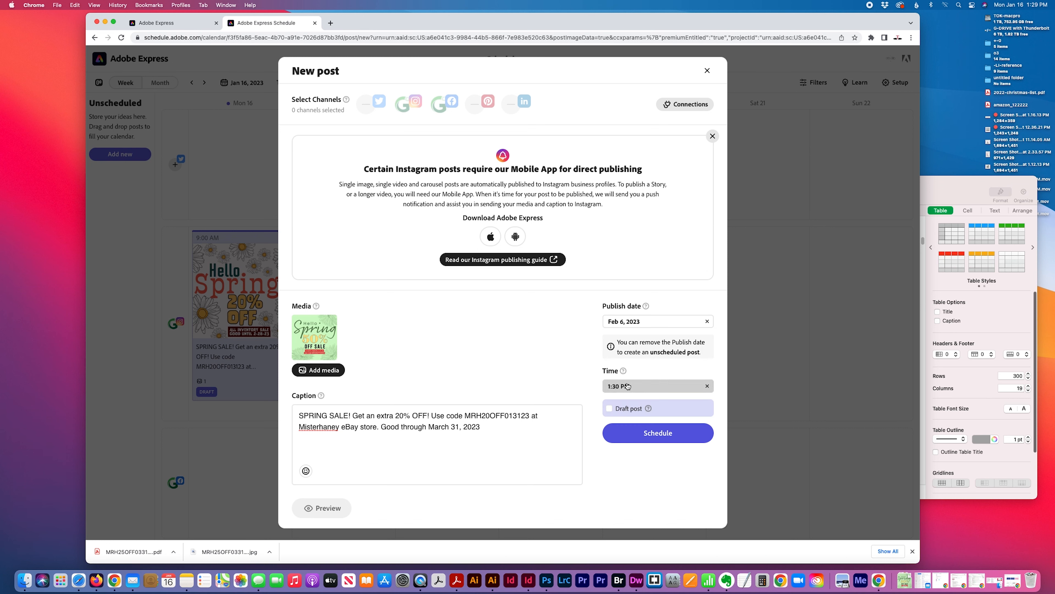
# - Set the post's publishing time to 9:00 AM
pyautogui.click(707, 386)
pyautogui.click(656, 390)
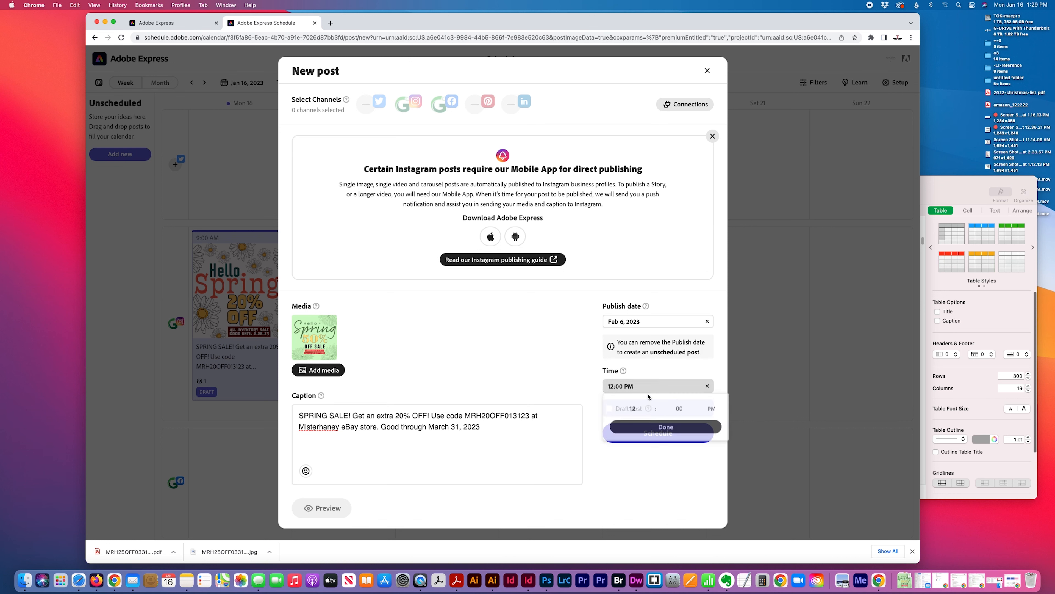
pyautogui.write('9')
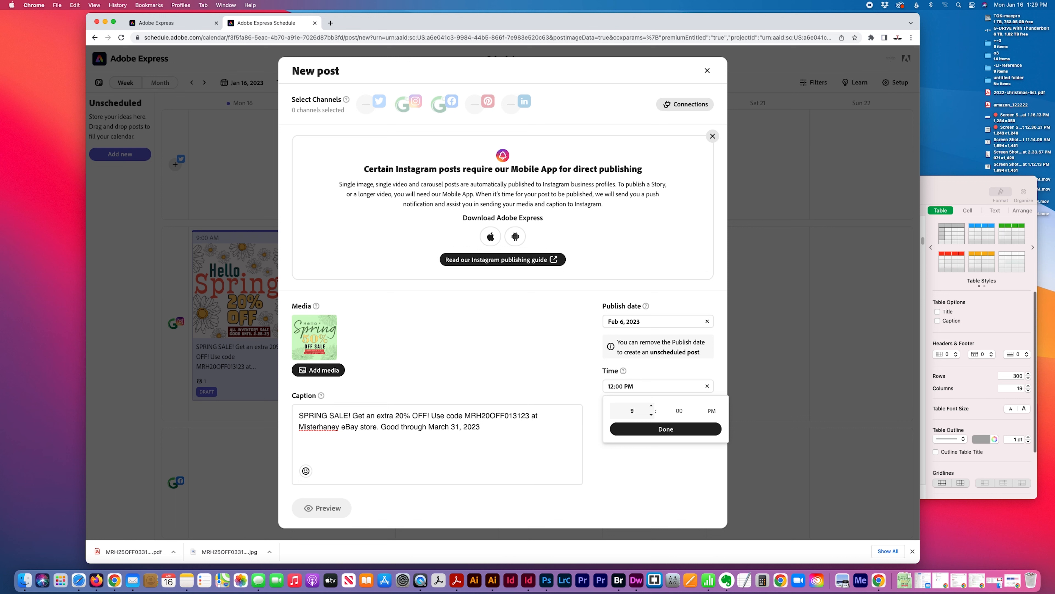
pyautogui.click(712, 413)
pyautogui.click(669, 429)
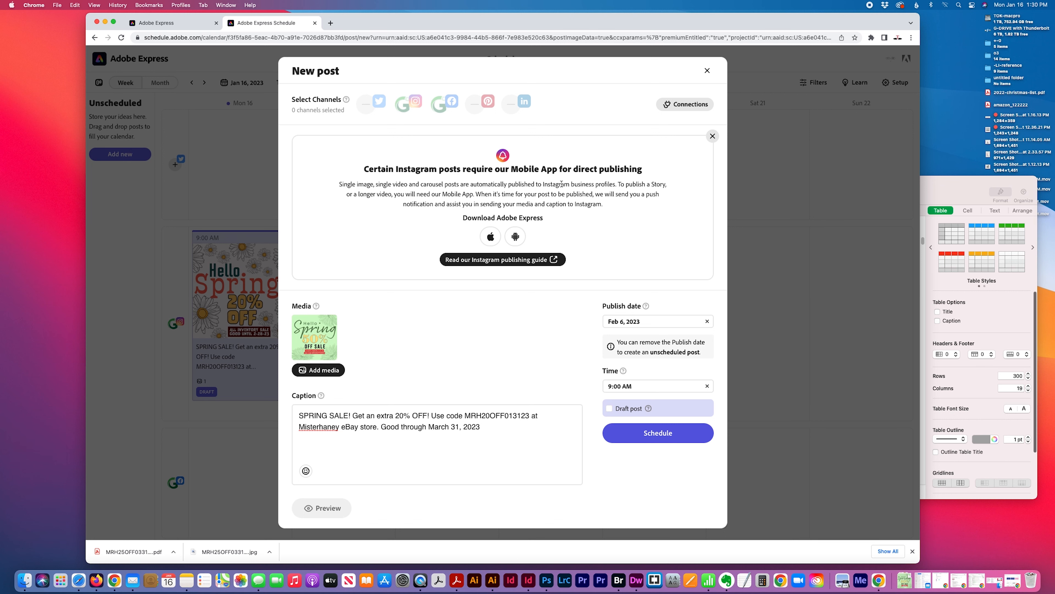
# - Select the Instagram channel and paste the hashtags from row 18 of the Numbers spreadsheet as the post's first comment
pyautogui.click(411, 106)
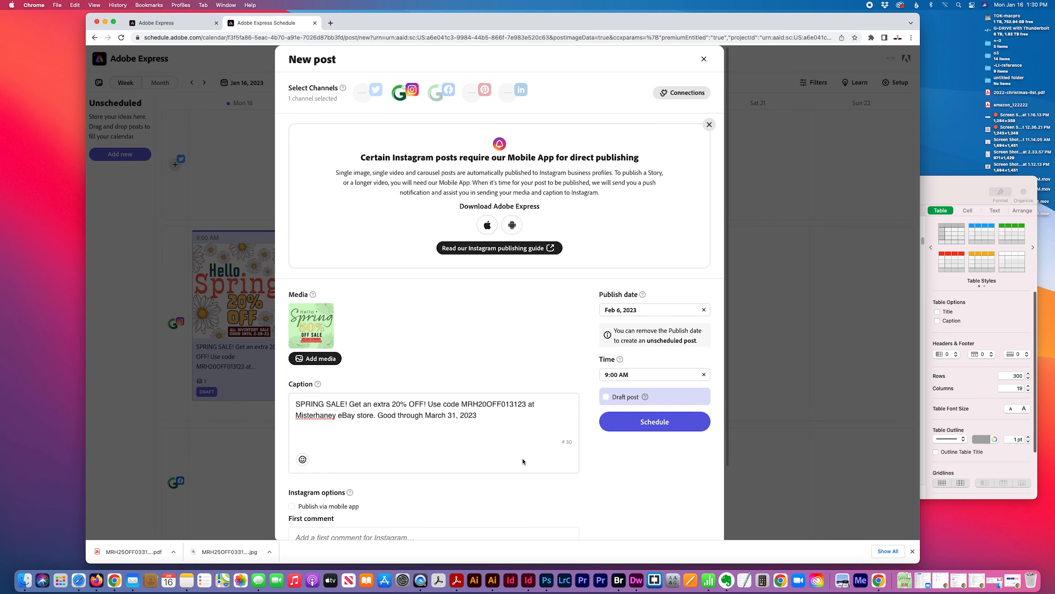
pyautogui.scroll(-3, 338, 504)
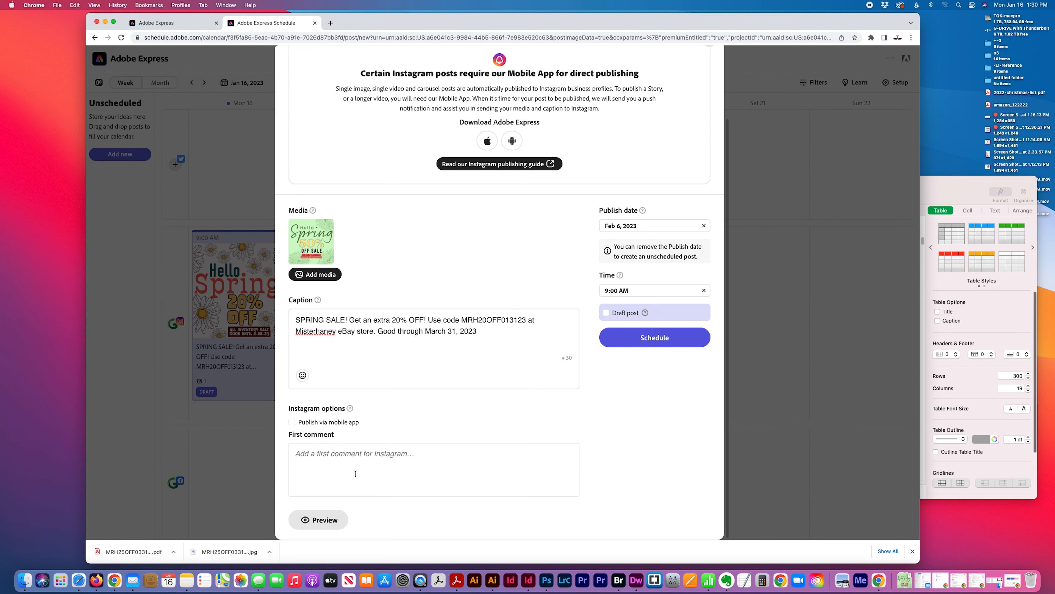
pyautogui.click(353, 465)
pyautogui.click(977, 315)
pyautogui.click(594, 407)
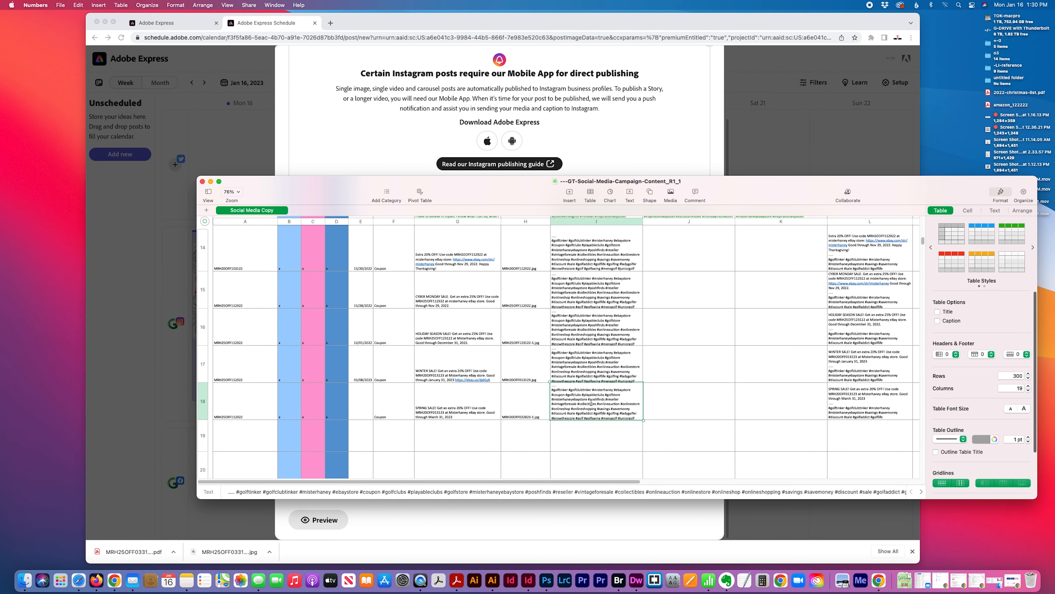
pyautogui.doubleClick(591, 402)
pyautogui.press('super+a')
pyautogui.press('super+c')
pyautogui.click(591, 512)
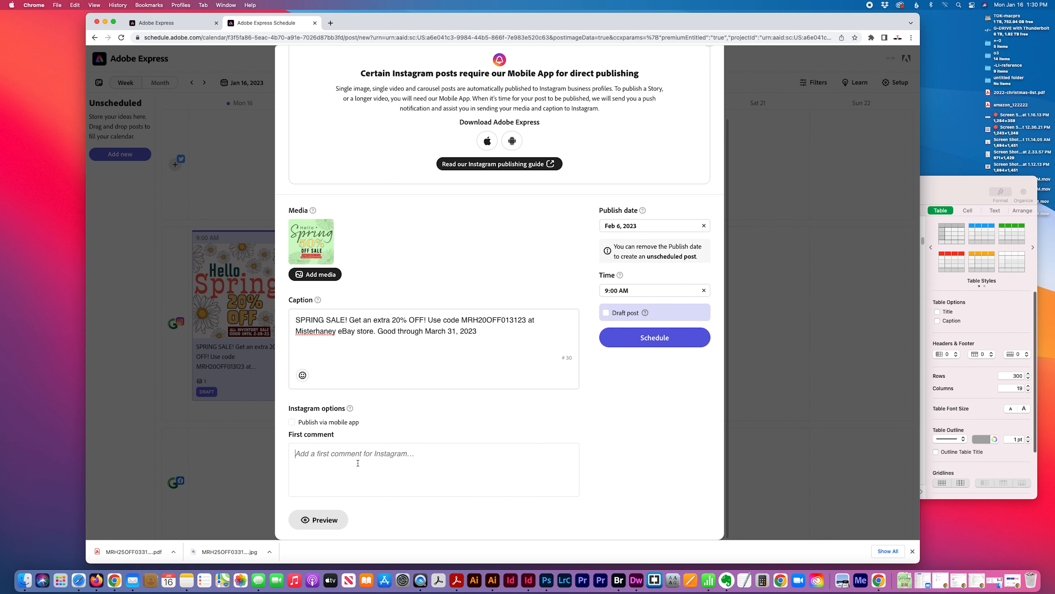
pyautogui.press('super+v')
# - Preview the Instagram post with its coupon image and caption, and close the preview
pyautogui.scroll(-2, 628, 520)
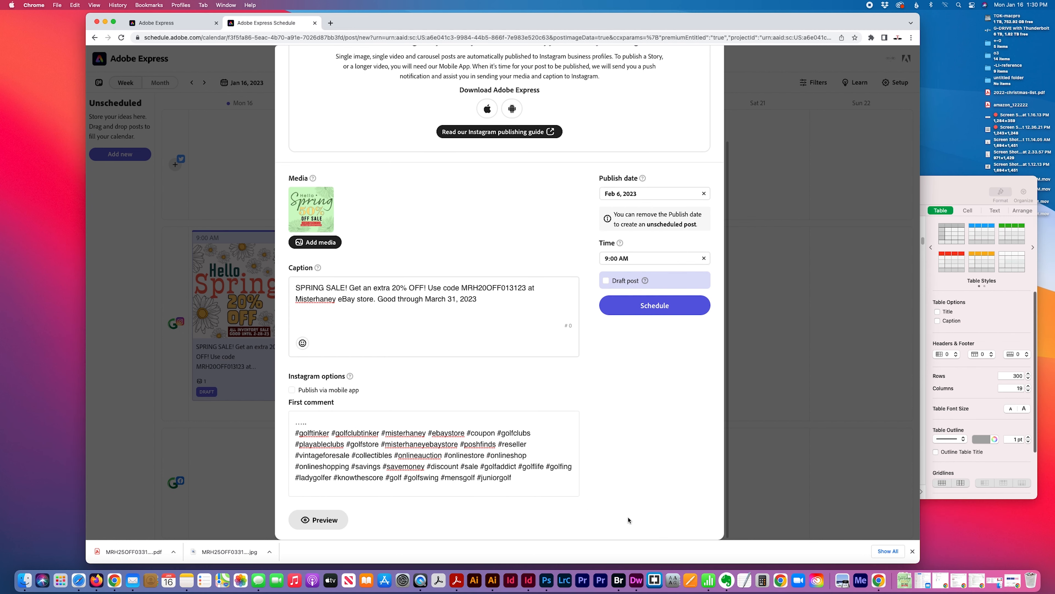
pyautogui.click(323, 525)
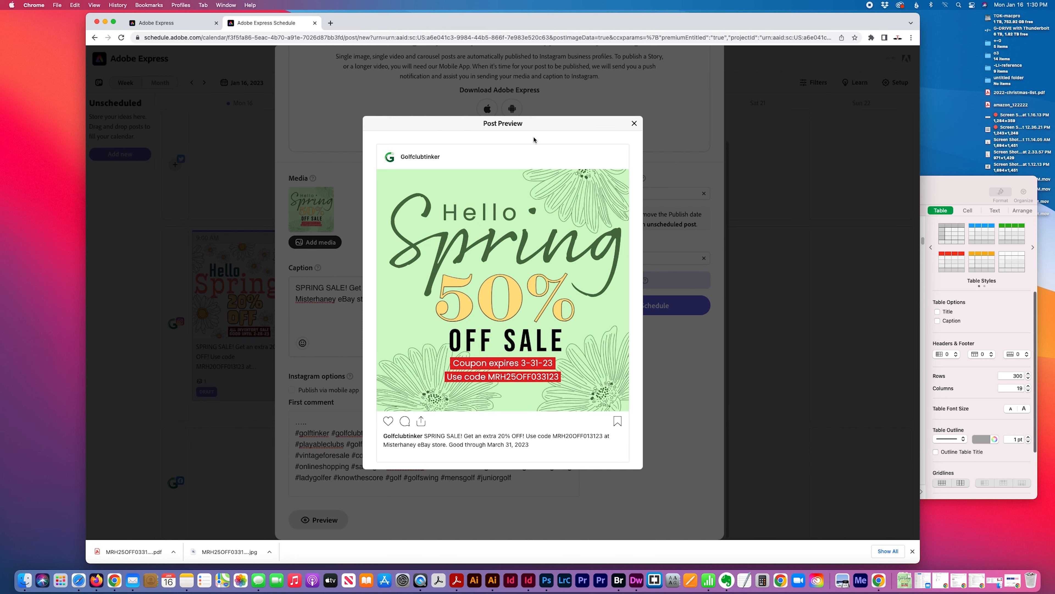
pyautogui.click(632, 123)
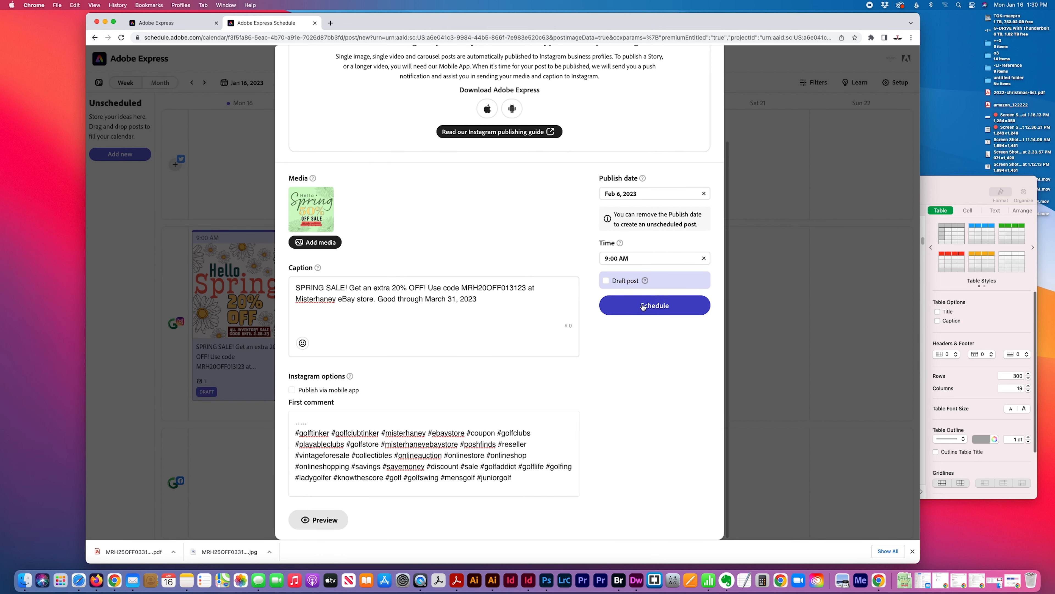
# - Save the Instagram post as a draft and check it in the February 2023 month calendar before returning to the week view
pyautogui.click(620, 283)
pyautogui.click(643, 305)
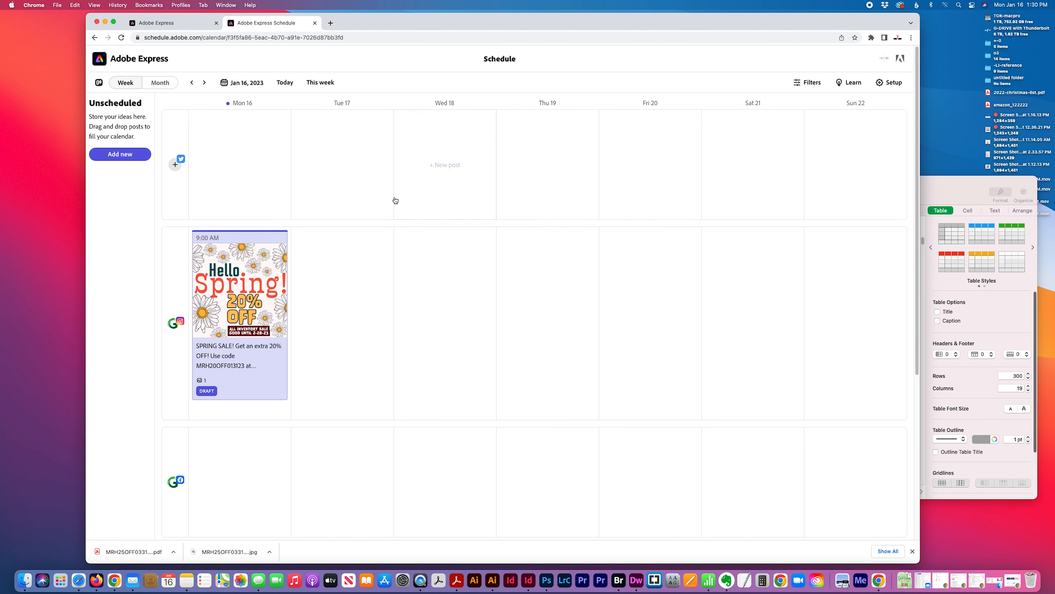
pyautogui.click(153, 83)
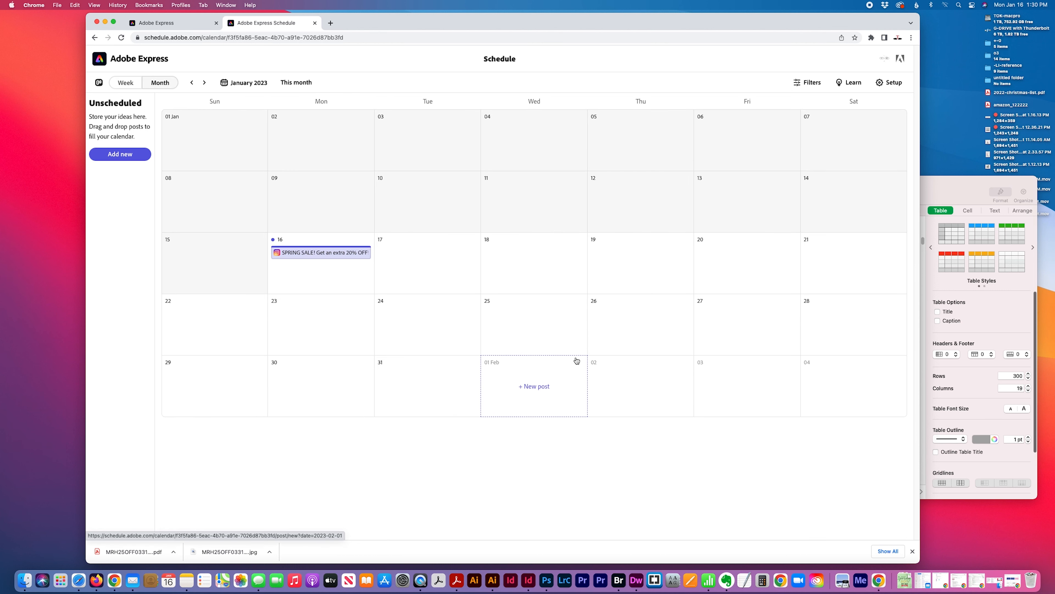
pyautogui.click(205, 84)
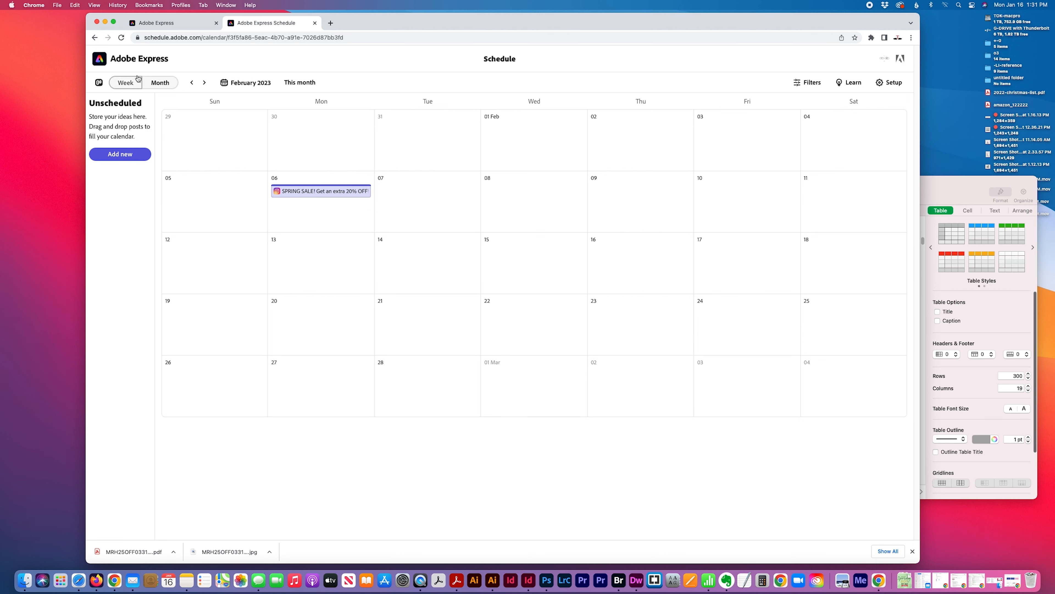
pyautogui.click(133, 85)
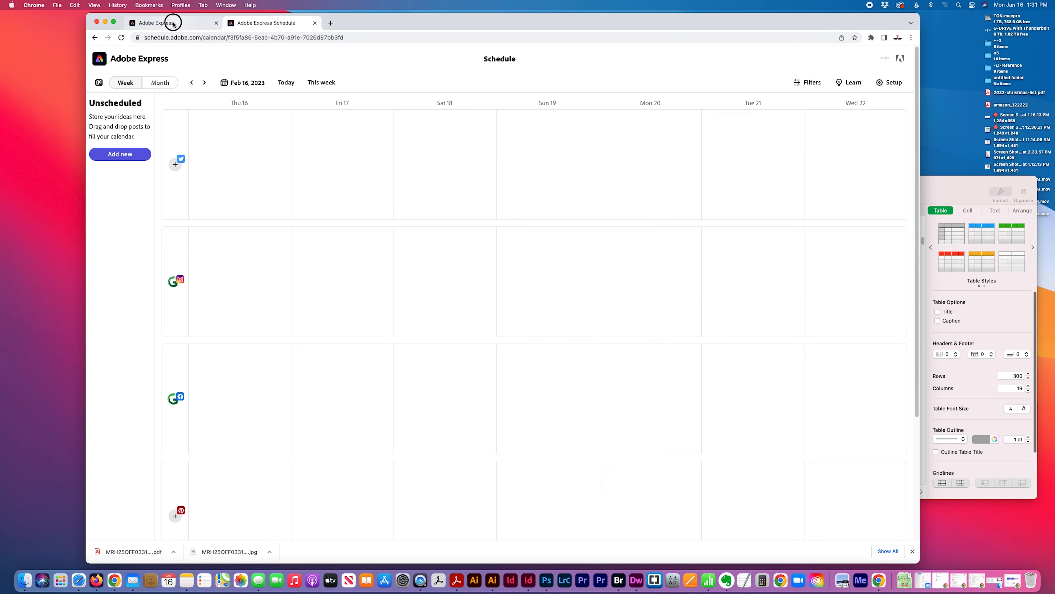
# - Return to the coupon design and open the MRH-coupons project folder
pyautogui.click(175, 23)
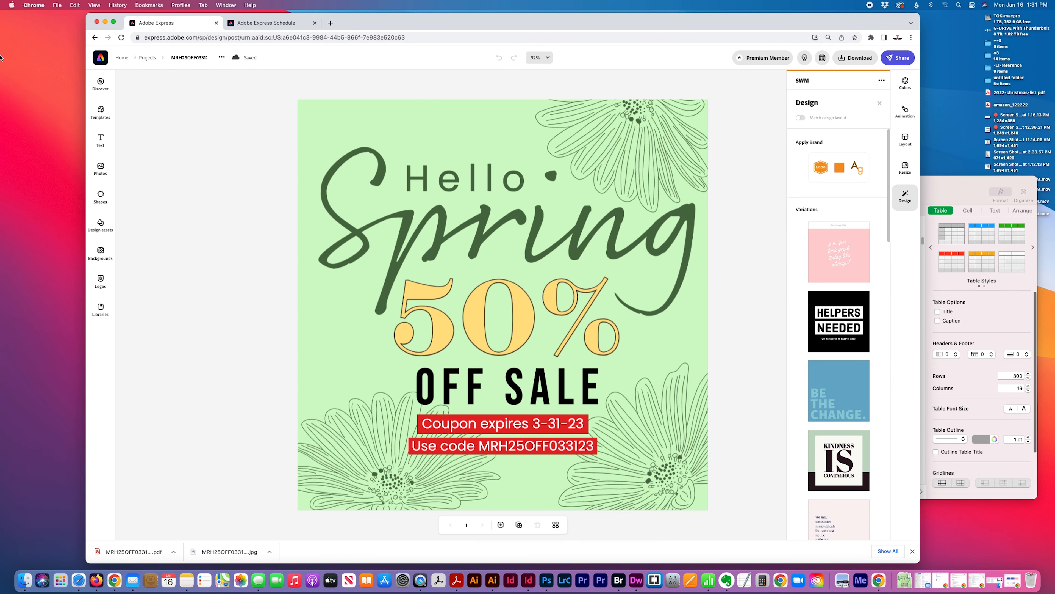
pyautogui.click(148, 57)
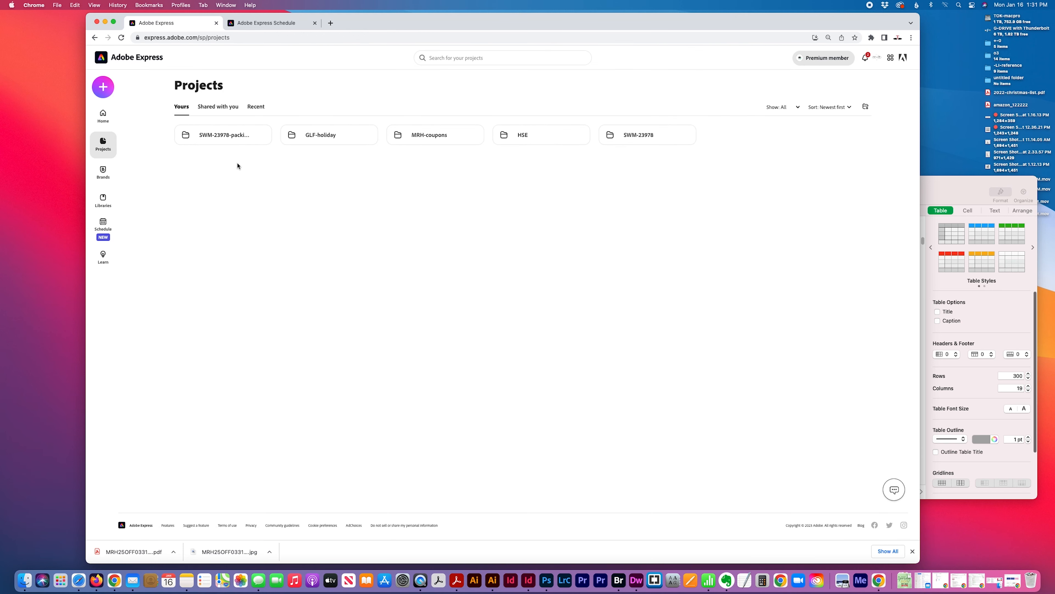
pyautogui.click(436, 139)
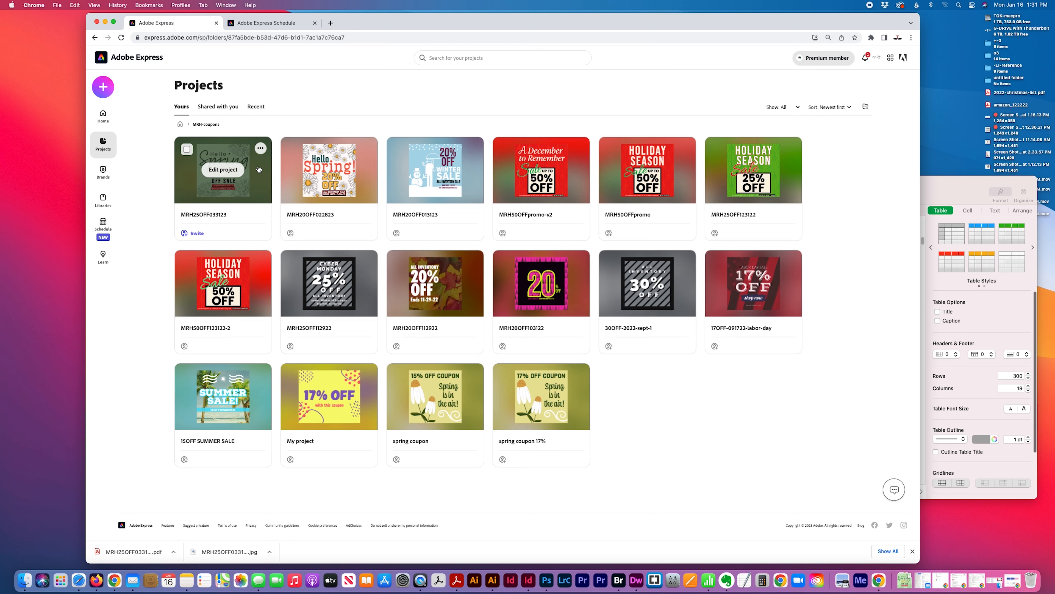
# - Duplicate the MRH25OFF033123 coupon project under the name MRH25OFF03312-FB
pyautogui.click(260, 149)
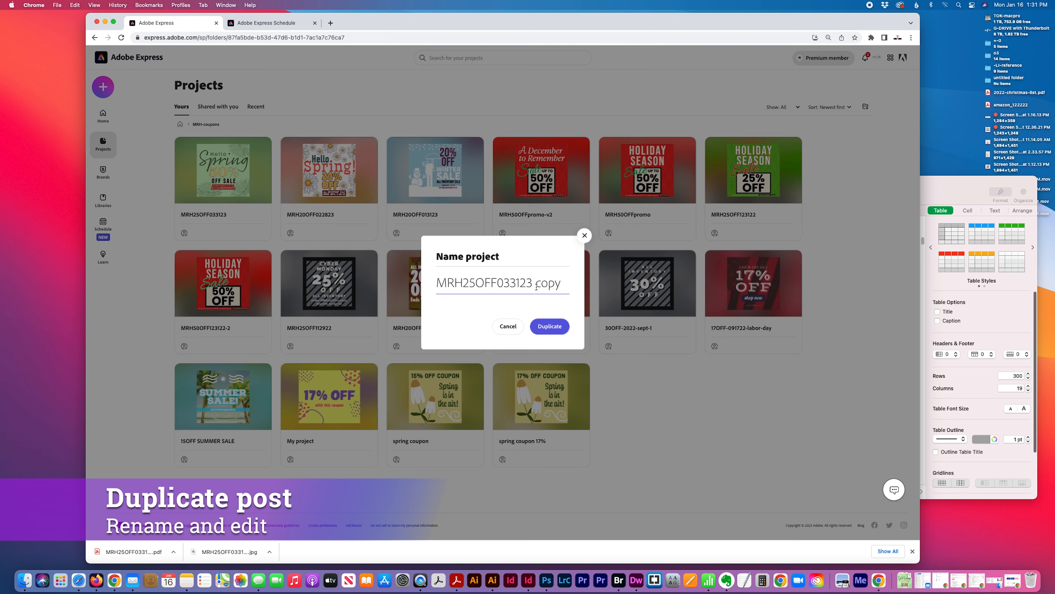
pyautogui.doubleClick(536, 286)
pyautogui.click(549, 282)
pyautogui.moveTo(529, 283); pyautogui.dragTo(577, 284)
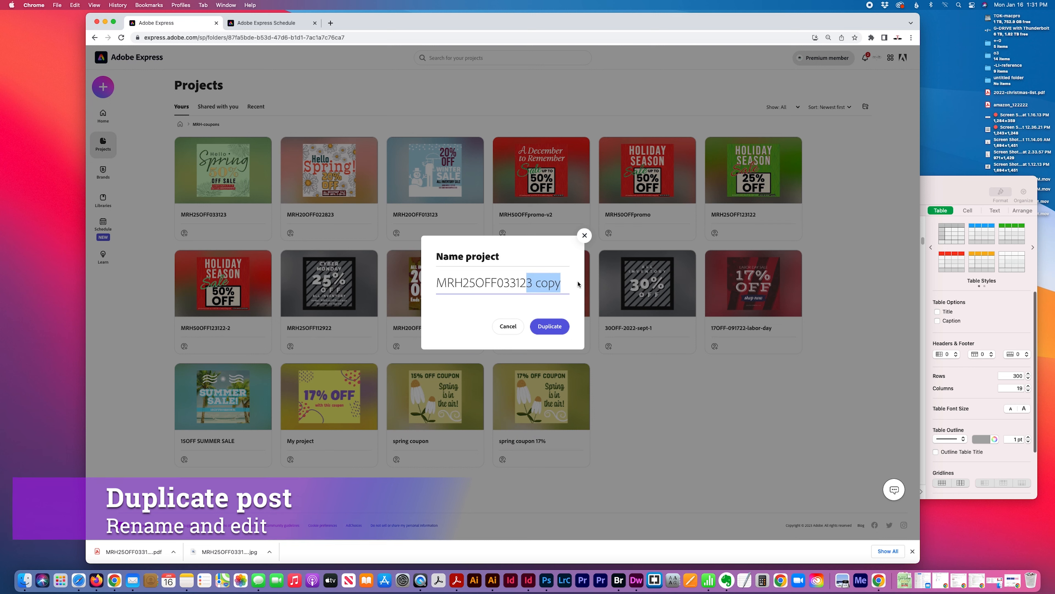
pyautogui.write('-FB')
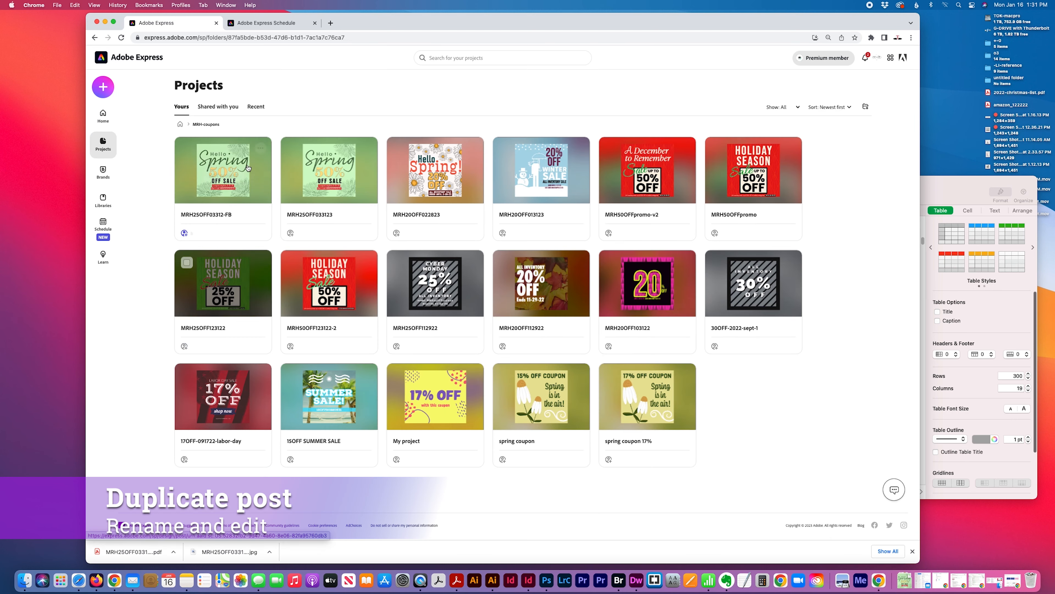
# - In the original MRH25OFF033123 coupon, change the code line to "Use code MRH50OFF033123" and fit it on one centered line
pyautogui.click(340, 183)
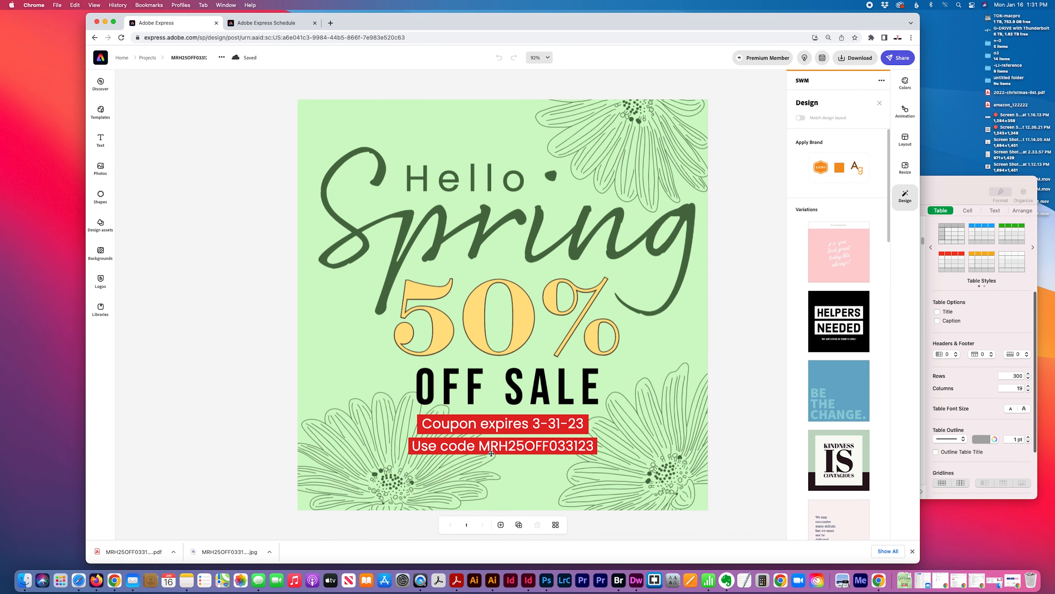
pyautogui.click(491, 453)
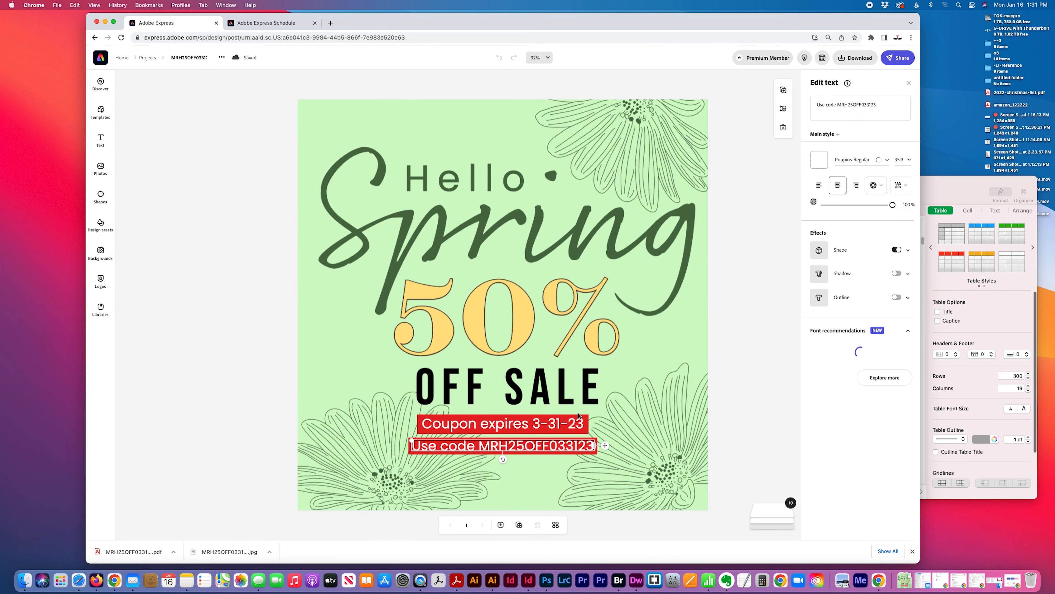
pyautogui.click(855, 104)
pyautogui.write('50')
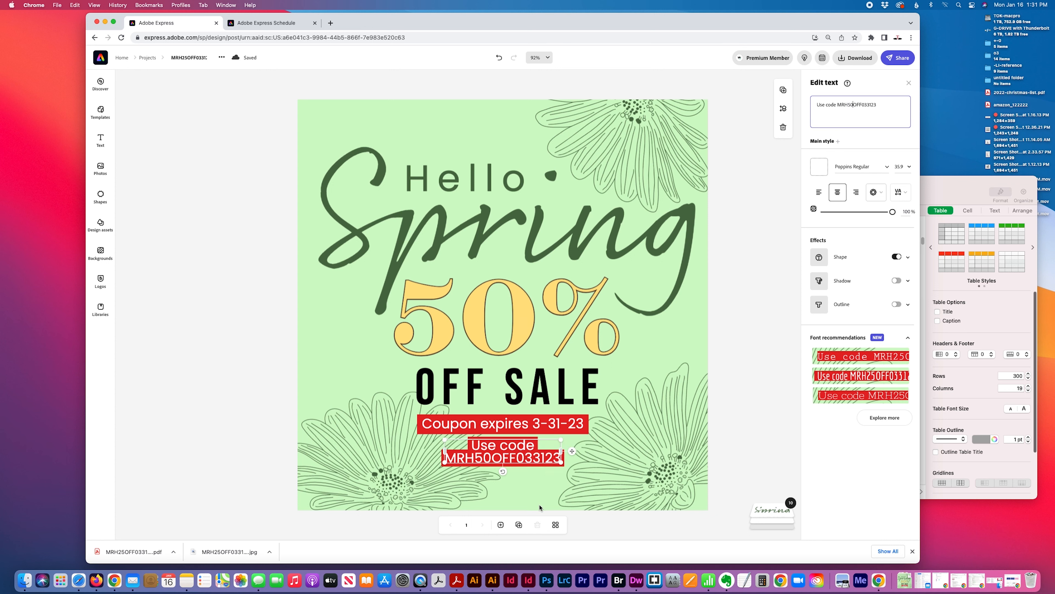
pyautogui.moveTo(561, 464); pyautogui.dragTo(668, 458)
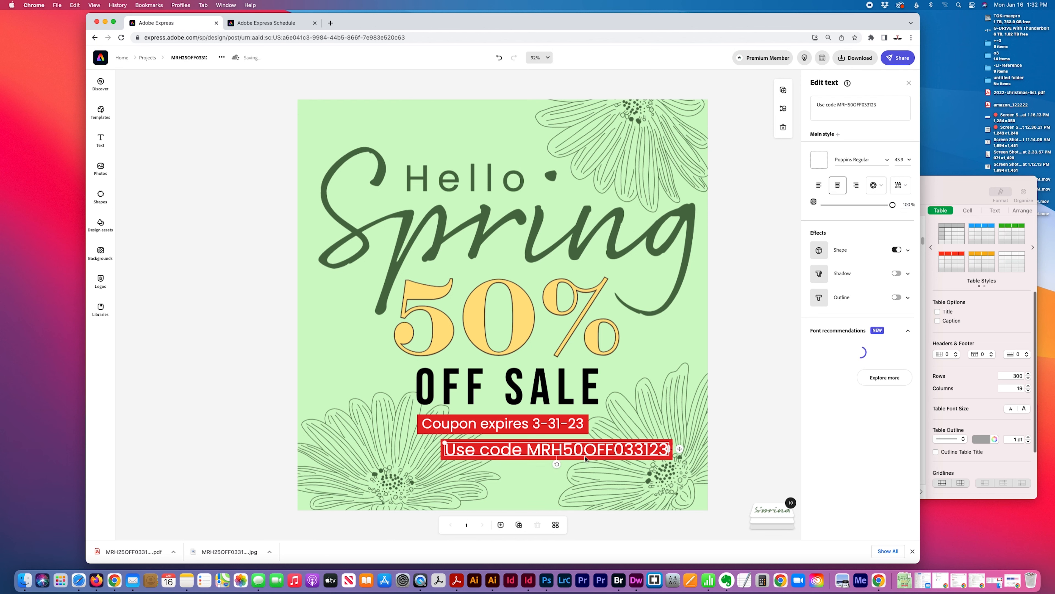
pyautogui.moveTo(587, 454); pyautogui.dragTo(530, 451)
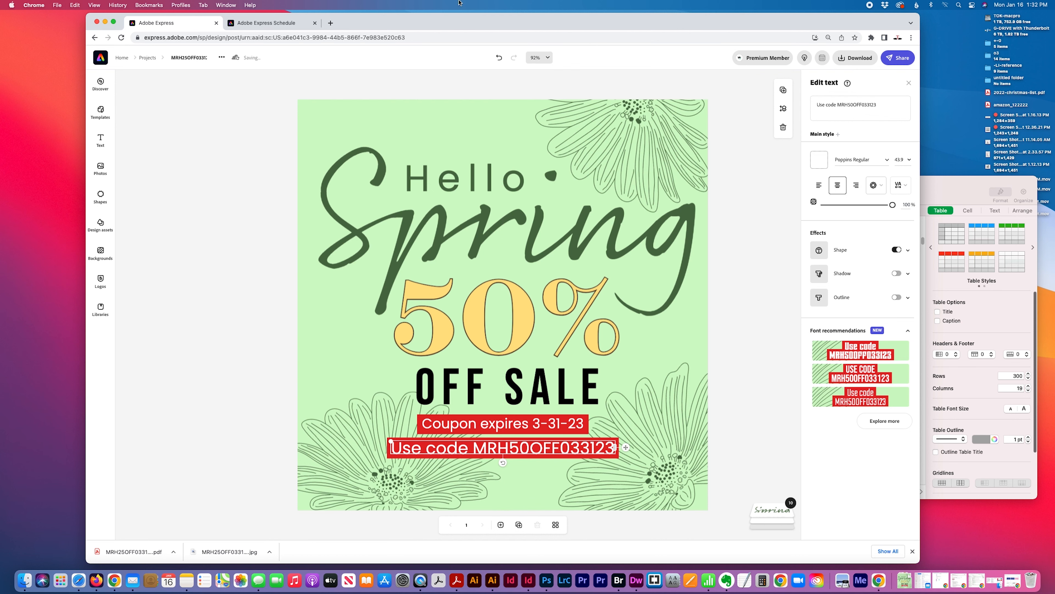
# - Reopen the coupon with the new code and resize it to the Facebook social post format
pyautogui.click(143, 59)
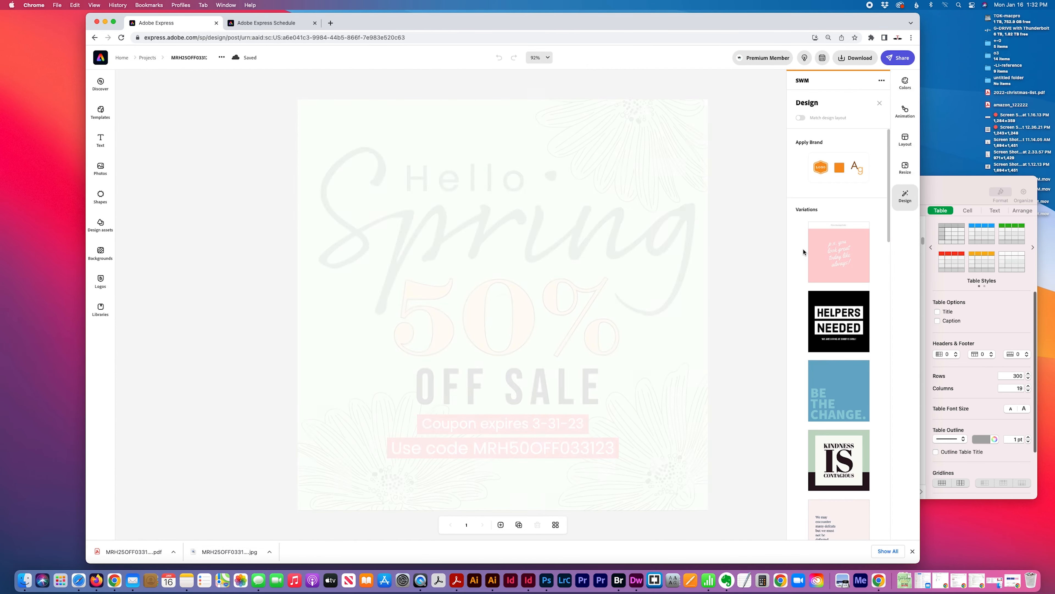
pyautogui.click(906, 163)
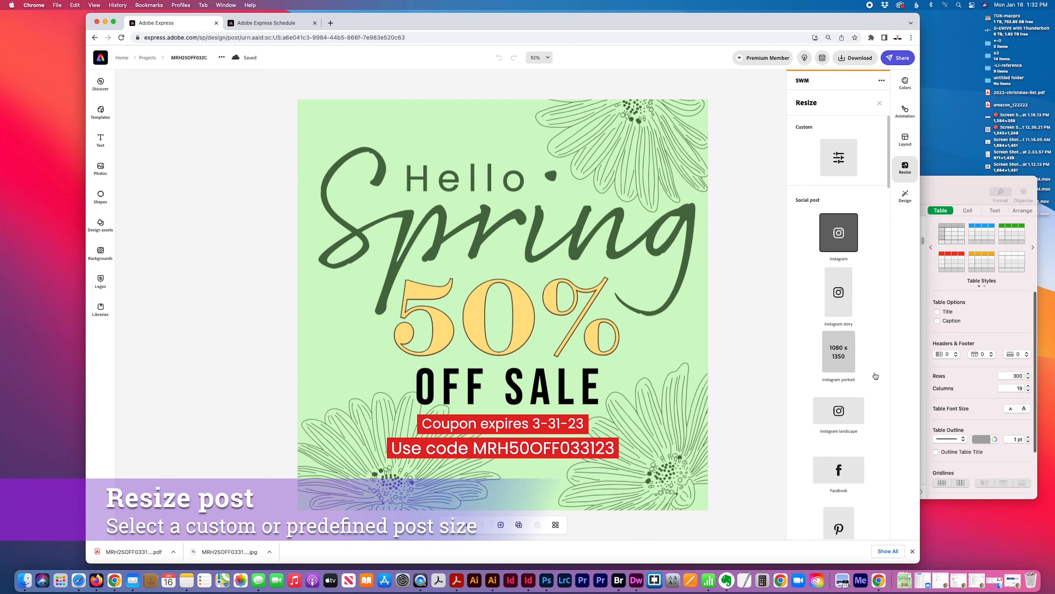
pyautogui.scroll(-5, 874, 381)
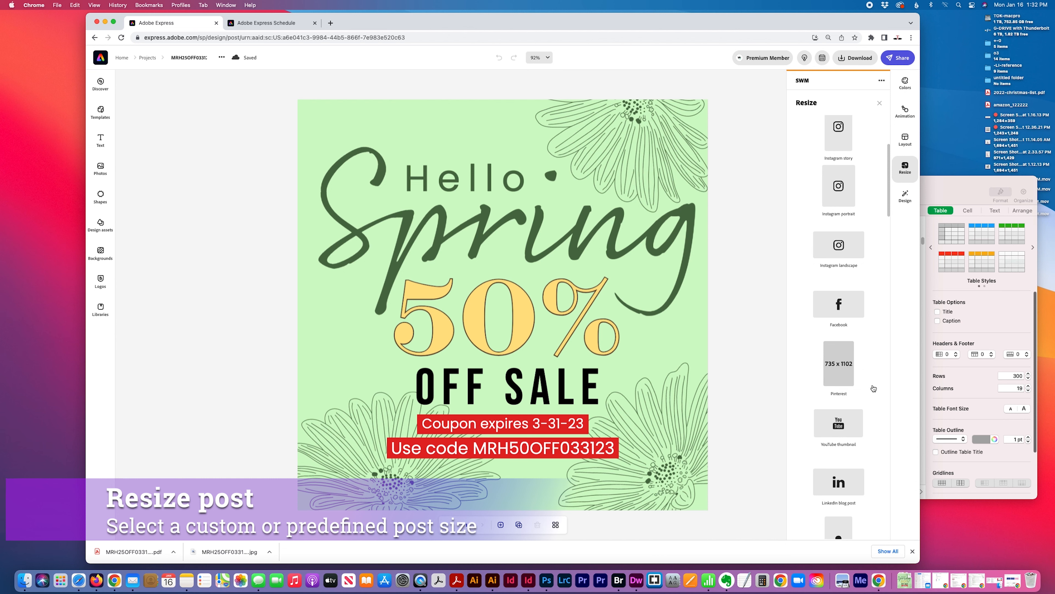
pyautogui.click(838, 311)
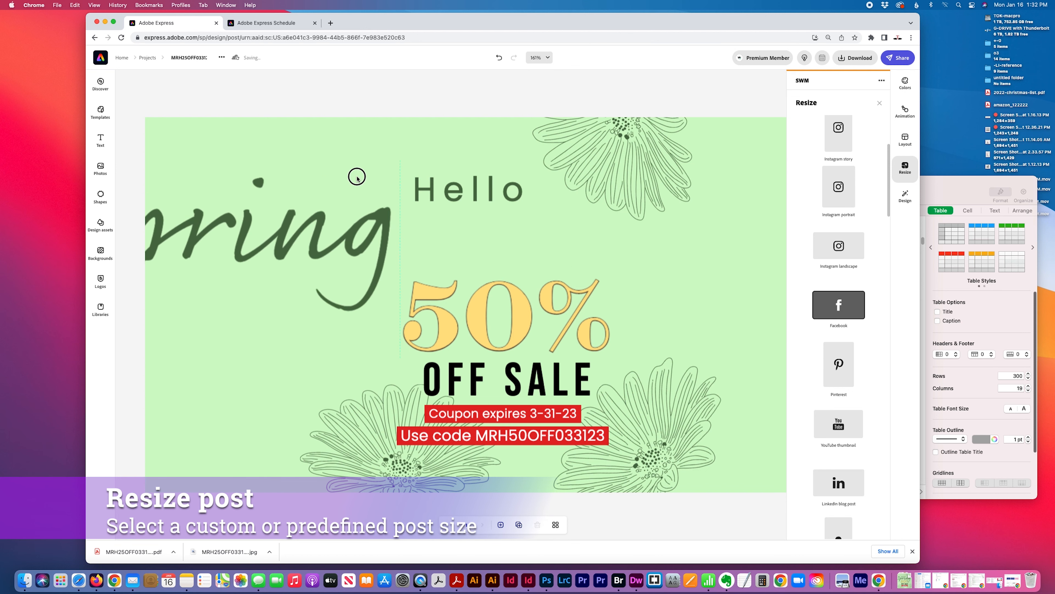
# - Place "Hello" and "Spring" together, group them, and move the group to the canvas's upper-left area
pyautogui.moveTo(246, 163); pyautogui.dragTo(320, 227)
pyautogui.keyDown('shift'); pyautogui.click(334, 311); pyautogui.keyUp('shift')
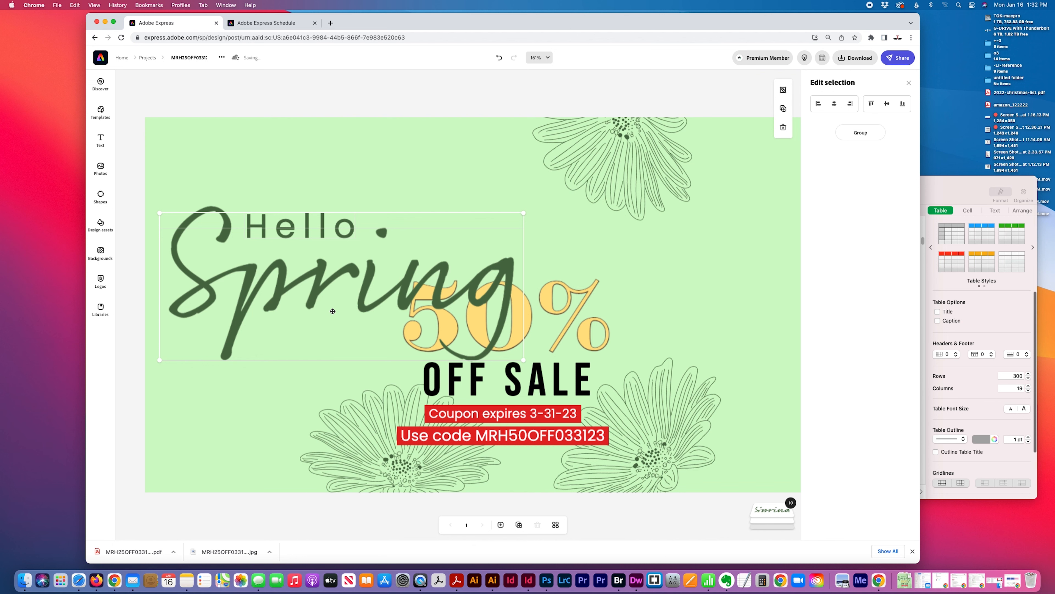
pyautogui.press('super+g')
pyautogui.moveTo(323, 264); pyautogui.dragTo(325, 199)
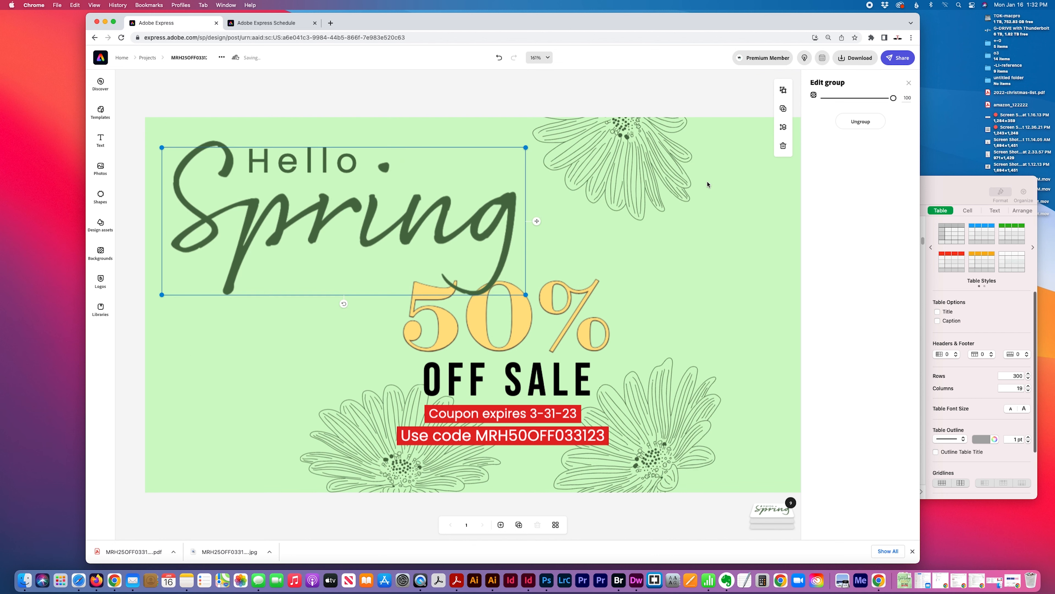
# - Spread the three flowers into the upper-right, lower-right and lower-left corners of the canvas
pyautogui.moveTo(708, 184); pyautogui.dragTo(747, 217)
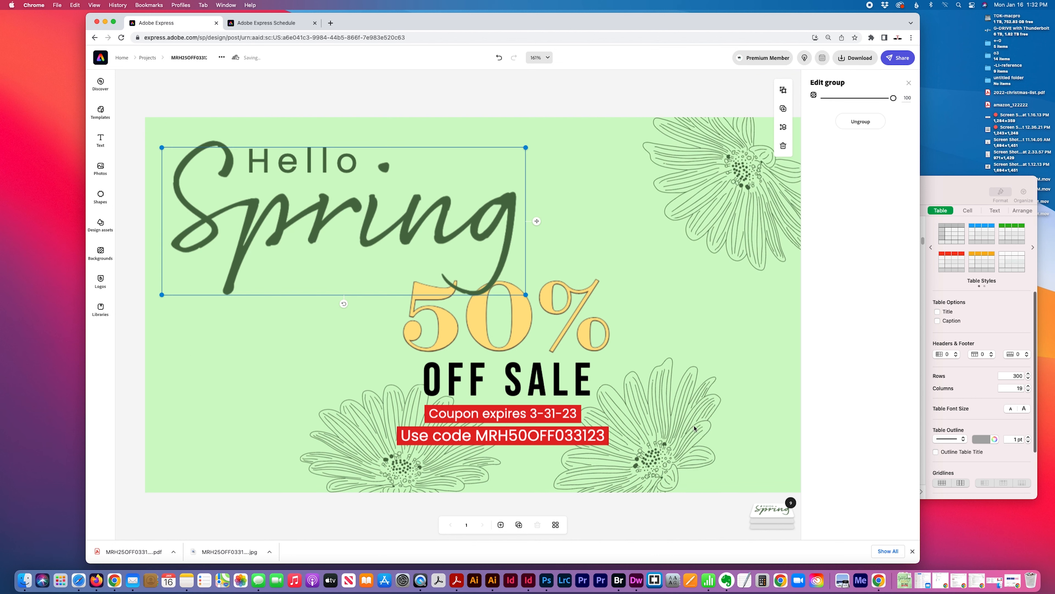
pyautogui.moveTo(694, 428); pyautogui.dragTo(774, 416)
pyautogui.moveTo(379, 453); pyautogui.dragTo(270, 434)
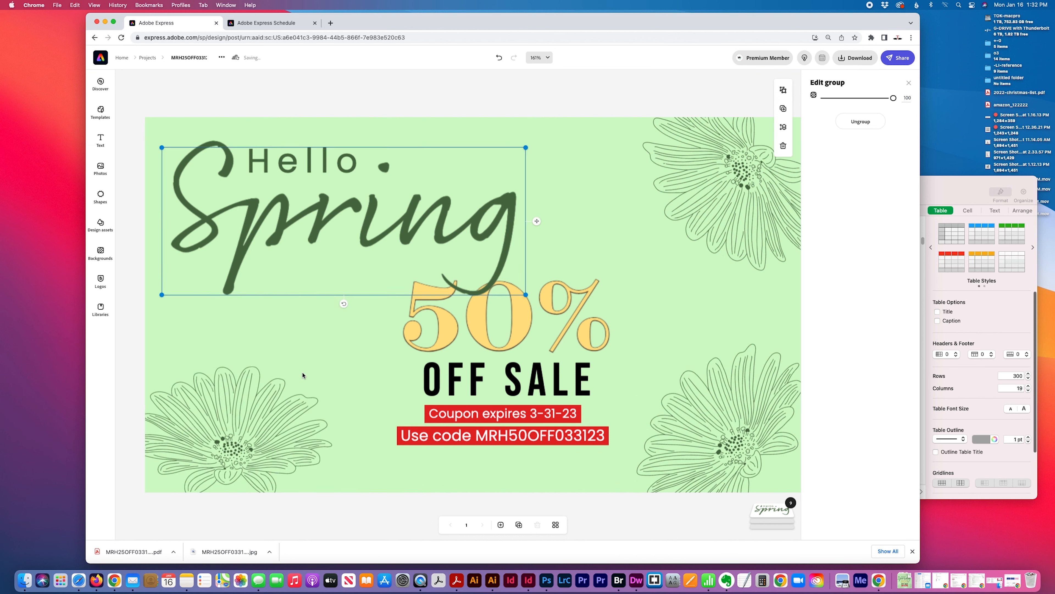
pyautogui.click(281, 441)
# - Set "50%" and "OFF SALE" side by side under the heading and move the expiry and code lines slightly down and left
pyautogui.click(523, 338)
pyautogui.moveTo(523, 337); pyautogui.dragTo(357, 338)
pyautogui.moveTo(482, 369); pyautogui.dragTo(539, 320)
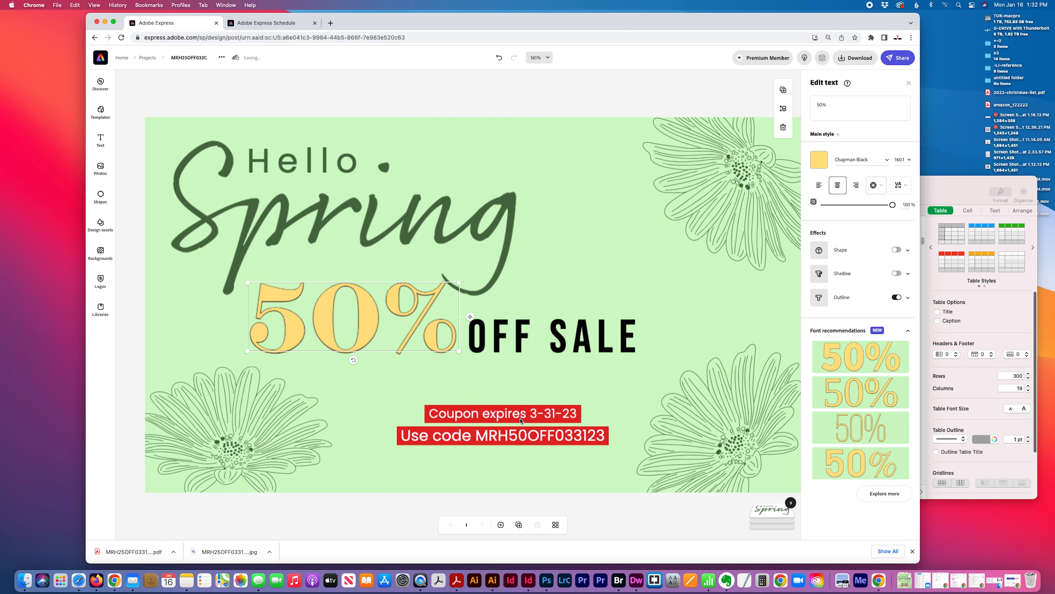
pyautogui.click(518, 442)
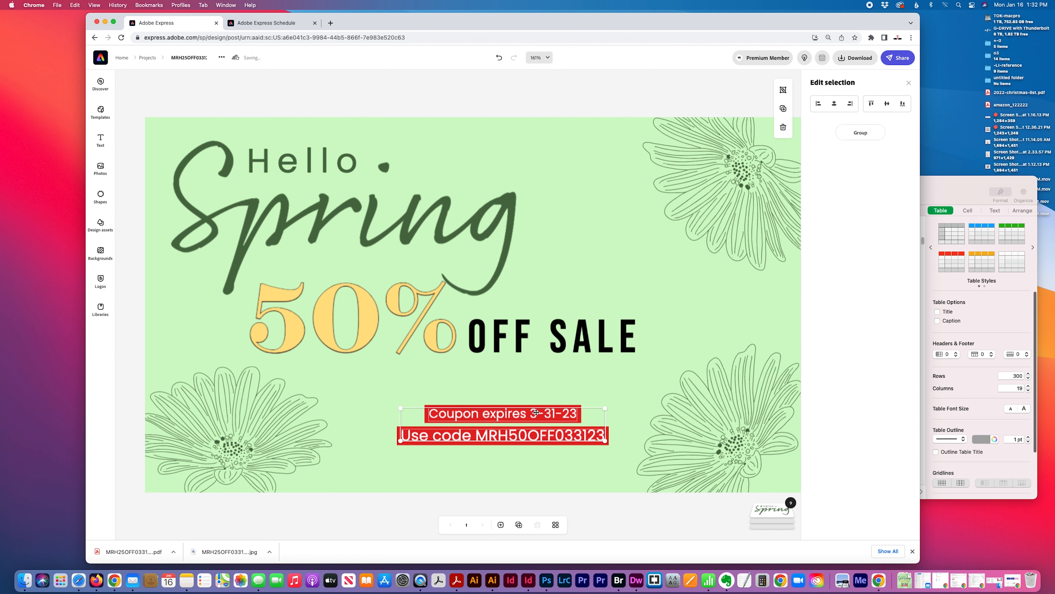
pyautogui.moveTo(537, 409); pyautogui.dragTo(508, 431)
# - Enlarge the "Hello Spring" group until it spans most of the canvas width
pyautogui.click(334, 168)
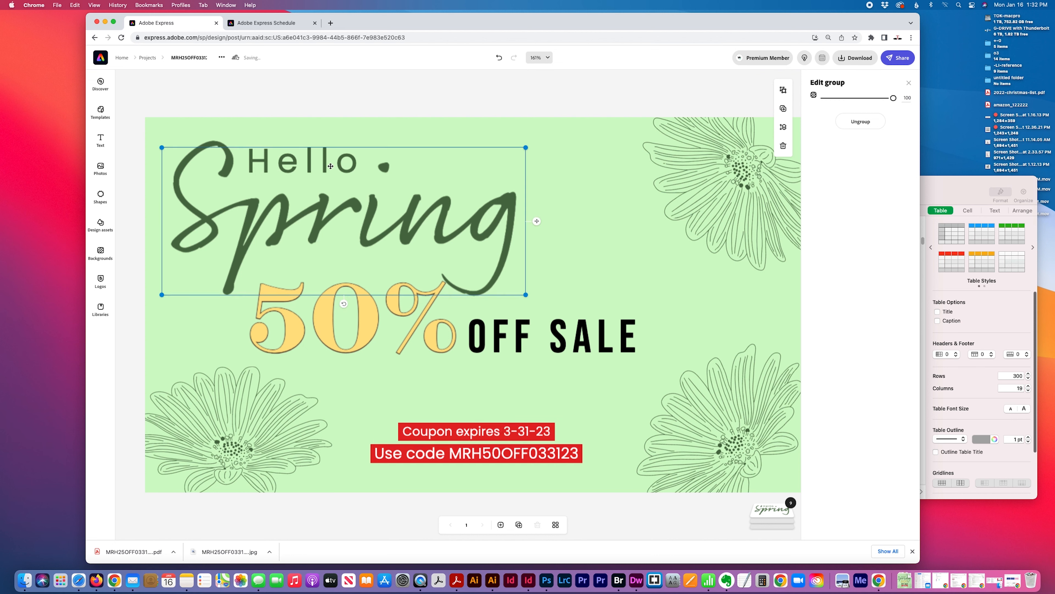
pyautogui.moveTo(284, 114); pyautogui.dragTo(392, 208)
pyautogui.moveTo(528, 294); pyautogui.dragTo(639, 354)
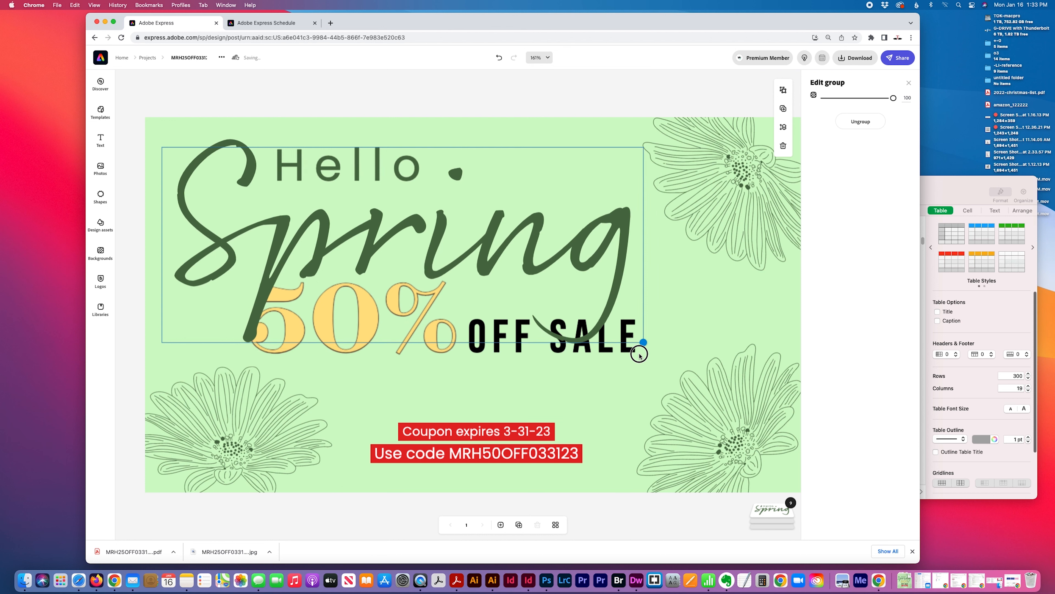
# - Move "50%" and "OFF SALE" together below the "Spring" lettering and enlarge them
pyautogui.click(554, 366)
pyautogui.click(440, 349)
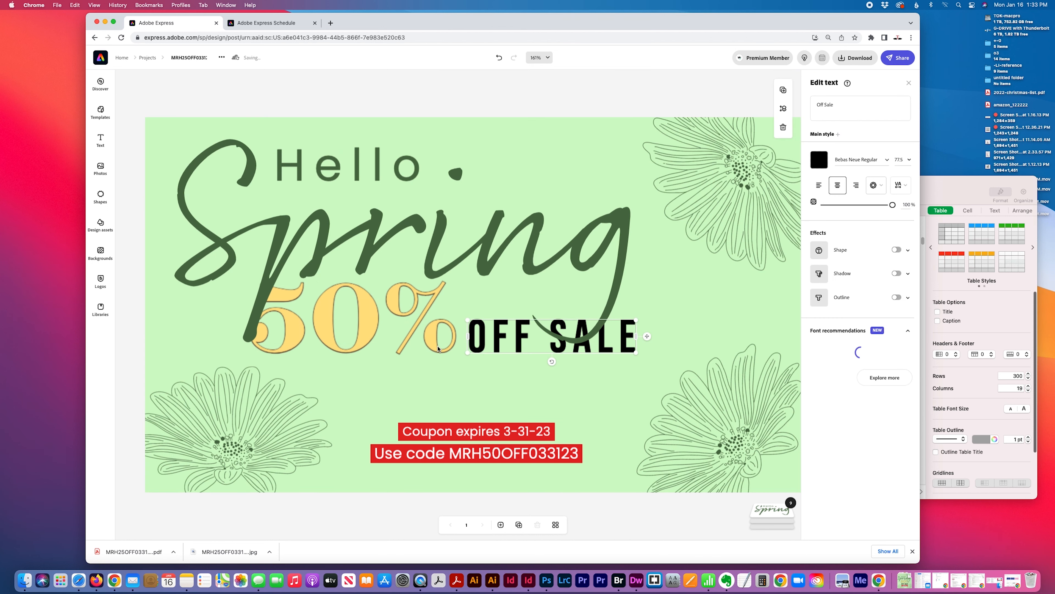
pyautogui.moveTo(433, 347); pyautogui.dragTo(469, 383)
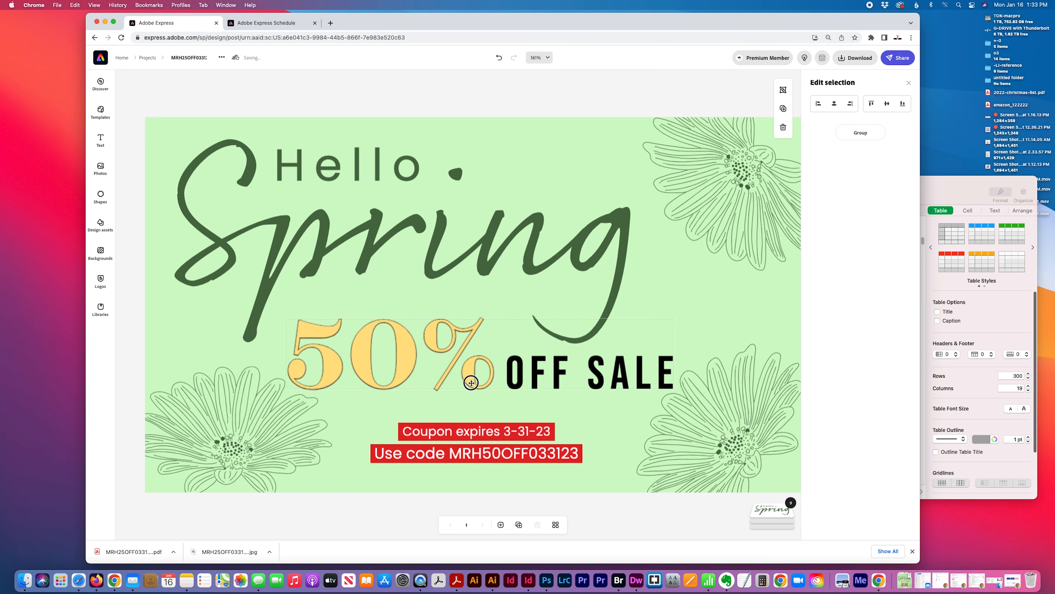
pyautogui.moveTo(674, 317); pyautogui.dragTo(731, 291)
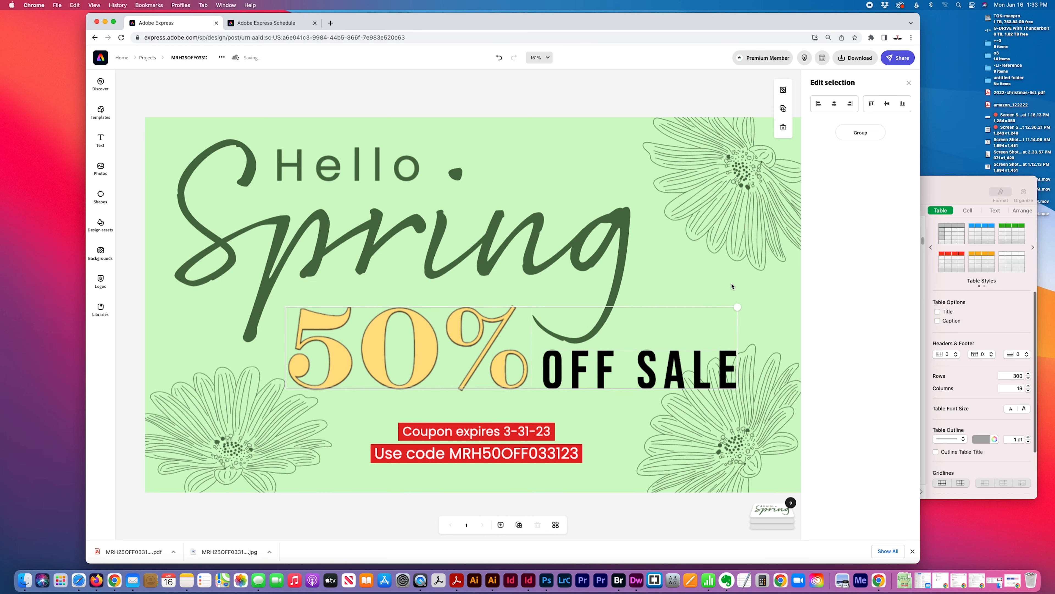
pyautogui.moveTo(585, 377)
pyautogui.mouseDown()
pyautogui.moveTo(563, 382)
pyautogui.moveTo(594, 374)
pyautogui.mouseUp()
# - Rotate and enlarge the upper-right flower, positioning it so that it runs off the canvas's top and right edges
pyautogui.moveTo(761, 246); pyautogui.dragTo(758, 306)
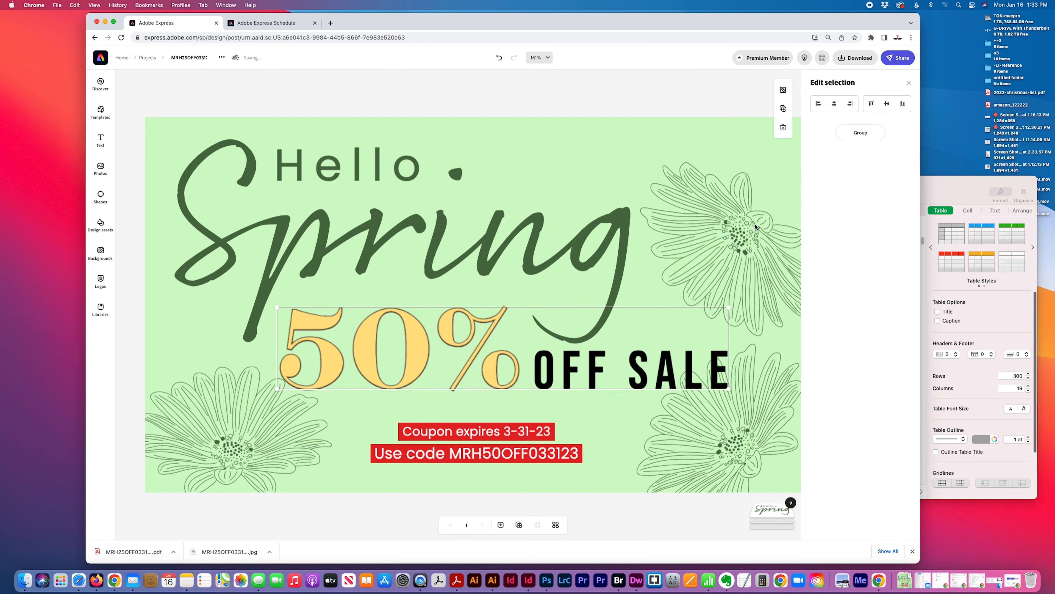
pyautogui.click(746, 203)
pyautogui.moveTo(780, 196); pyautogui.dragTo(788, 228)
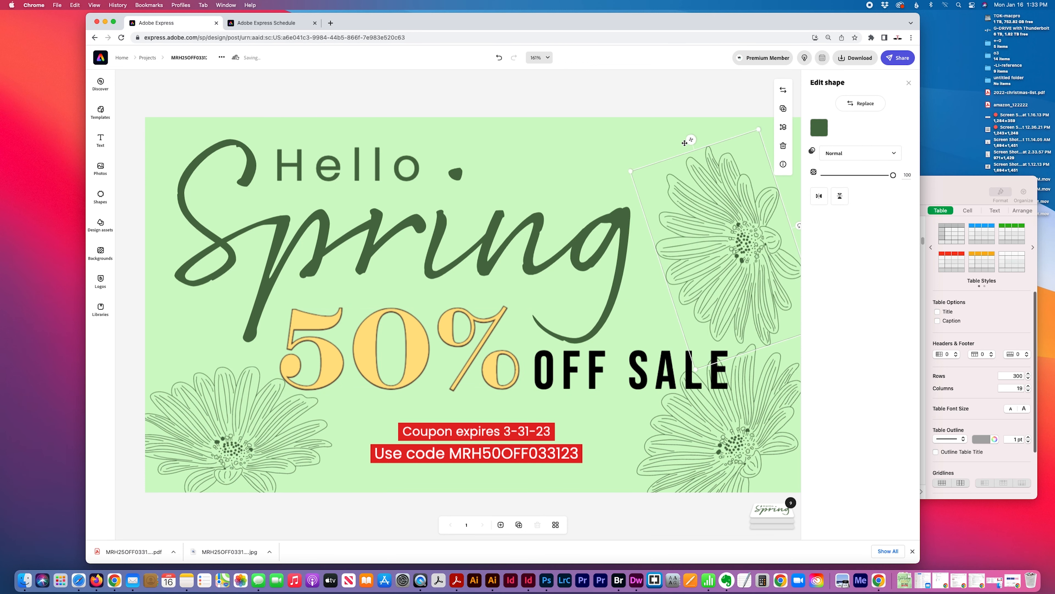
pyautogui.moveTo(630, 172); pyautogui.dragTo(531, 135)
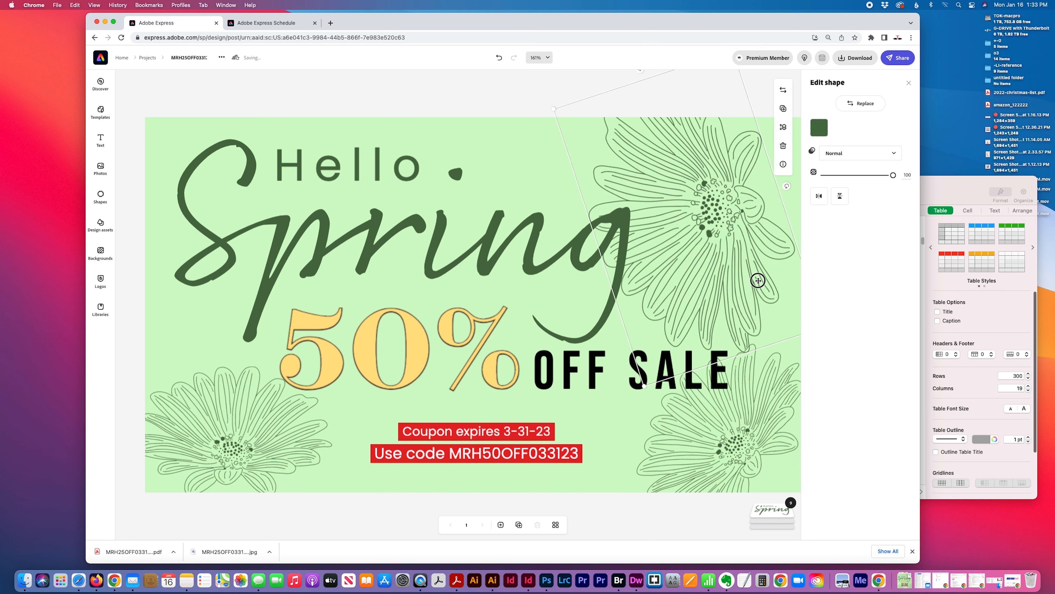
pyautogui.moveTo(759, 278); pyautogui.dragTo(789, 272)
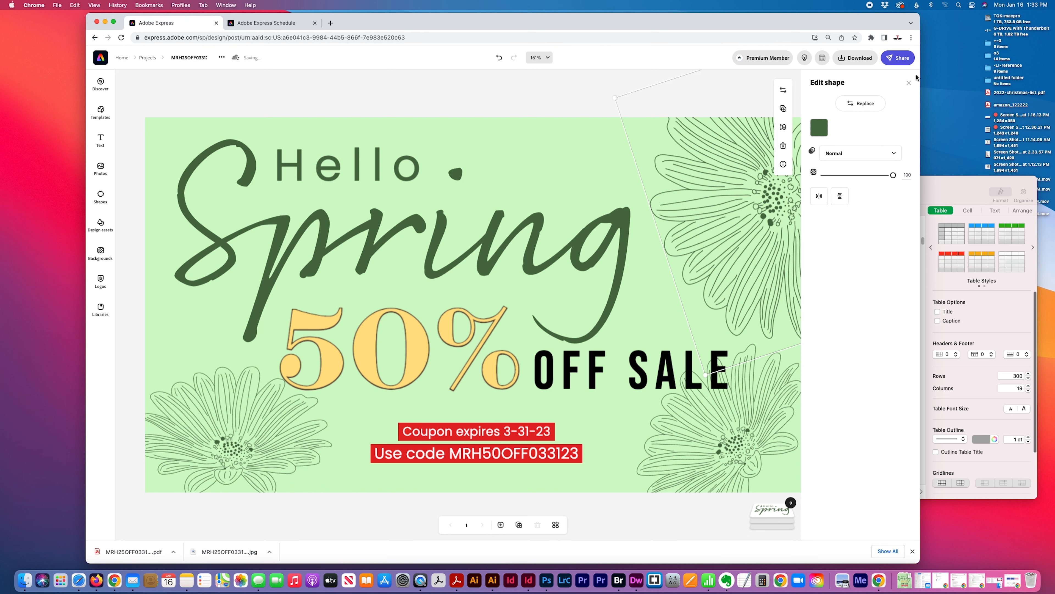
# - Preview the Typewriter, Dynamic, Flicker and Fade text animations on the wide coupon design
pyautogui.click(908, 83)
pyautogui.click(905, 112)
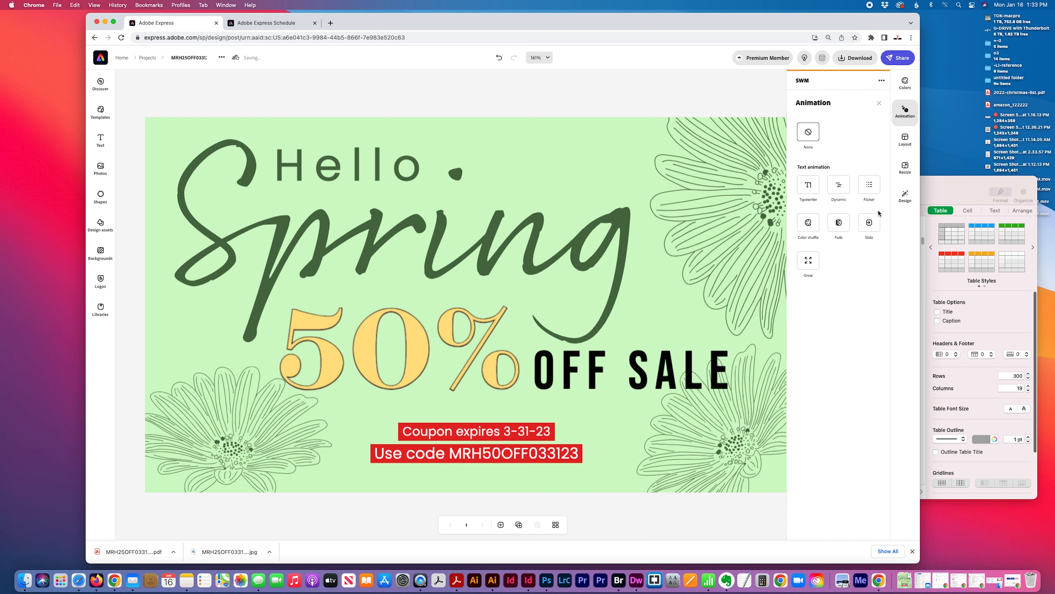
pyautogui.click(808, 185)
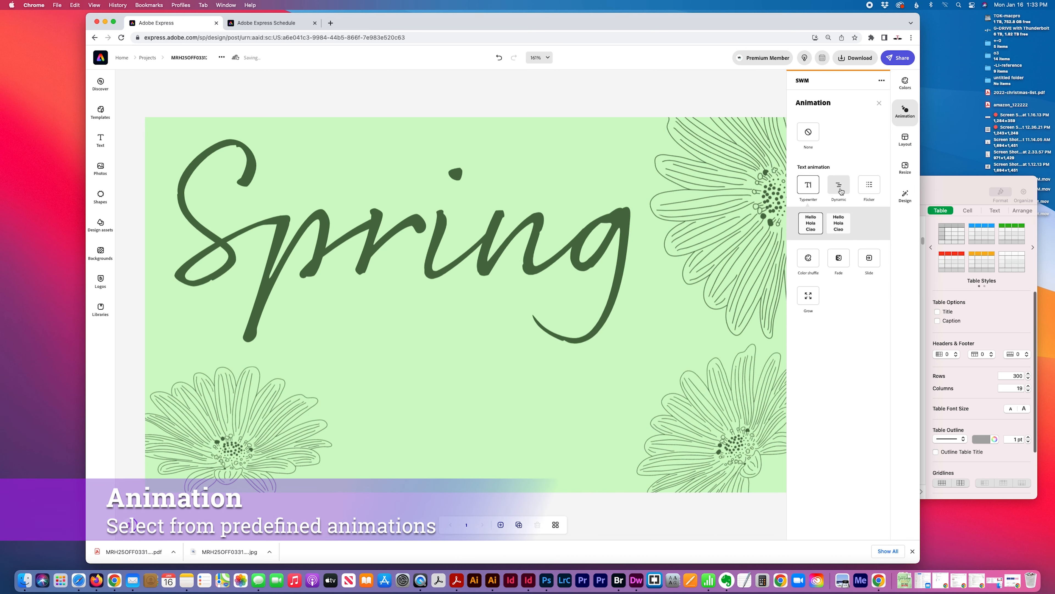
pyautogui.click(831, 198)
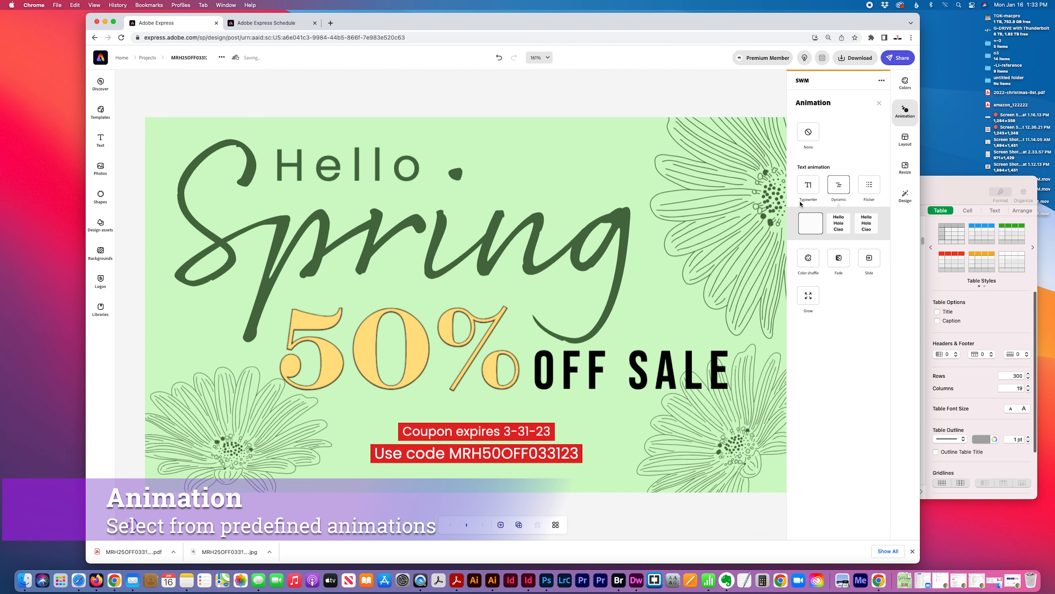
pyautogui.click(865, 191)
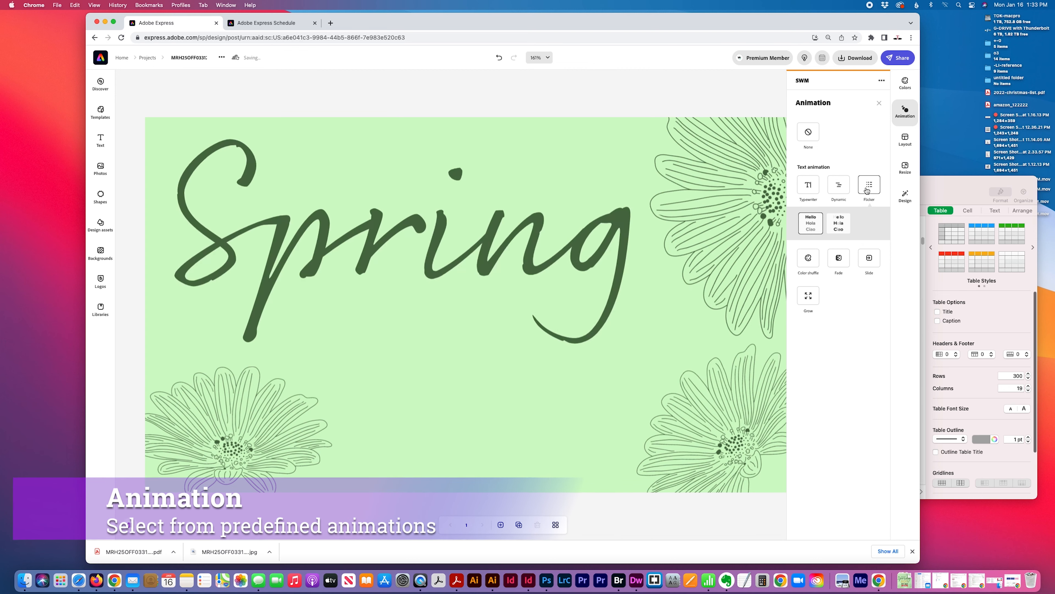
pyautogui.click(809, 185)
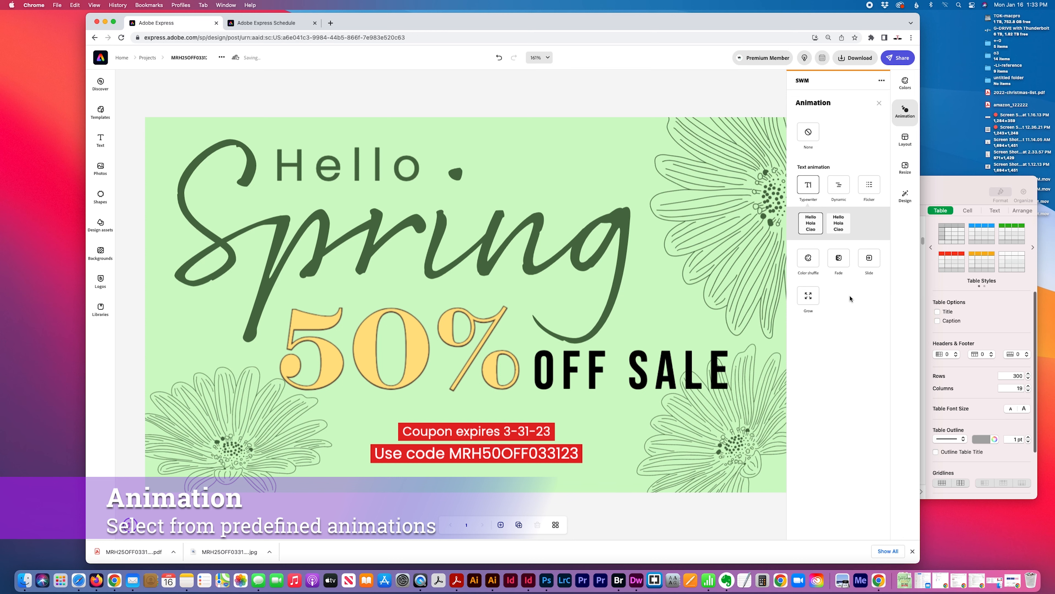
pyautogui.click(839, 260)
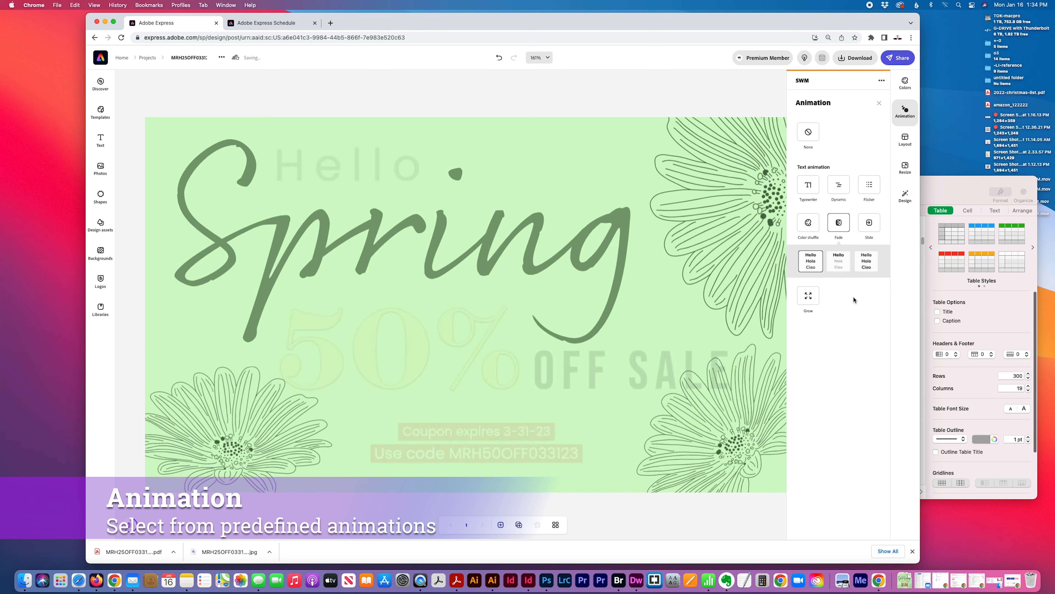
pyautogui.click(879, 103)
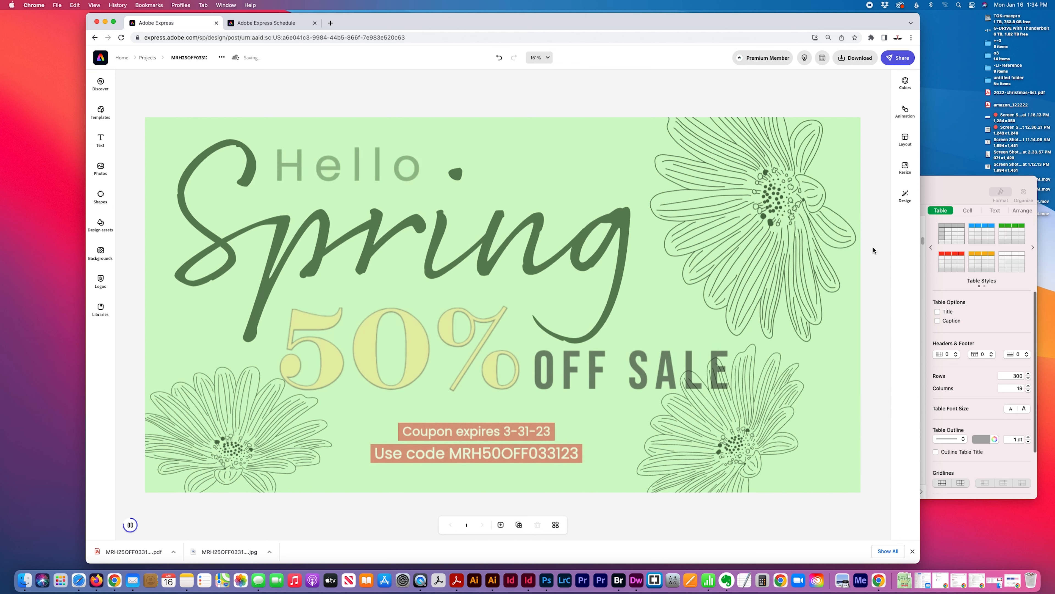
# - Set the coupon's animation to None
pyautogui.click(905, 111)
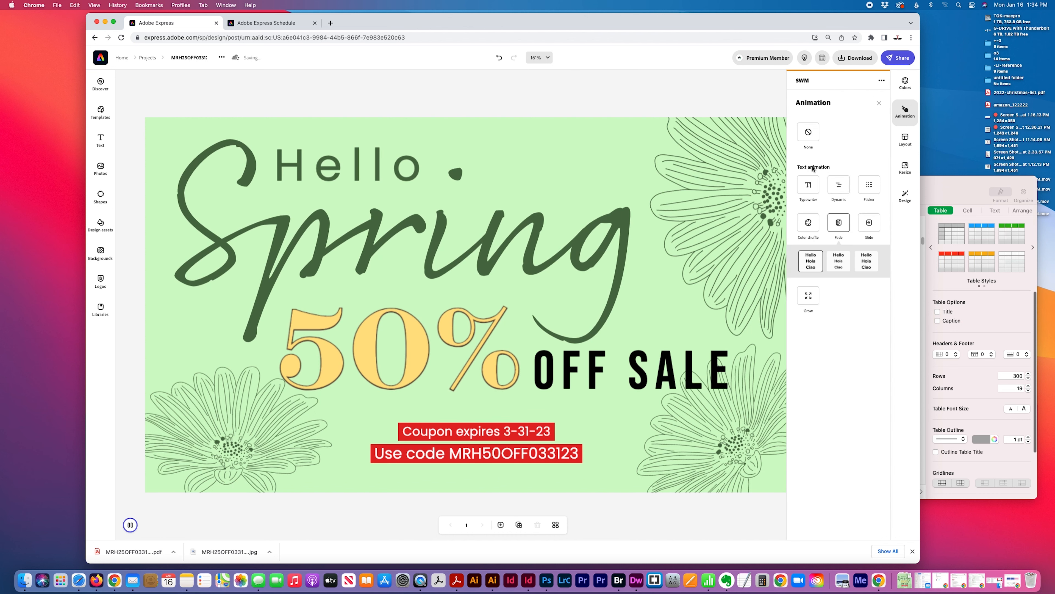
pyautogui.click(806, 132)
pyautogui.click(880, 104)
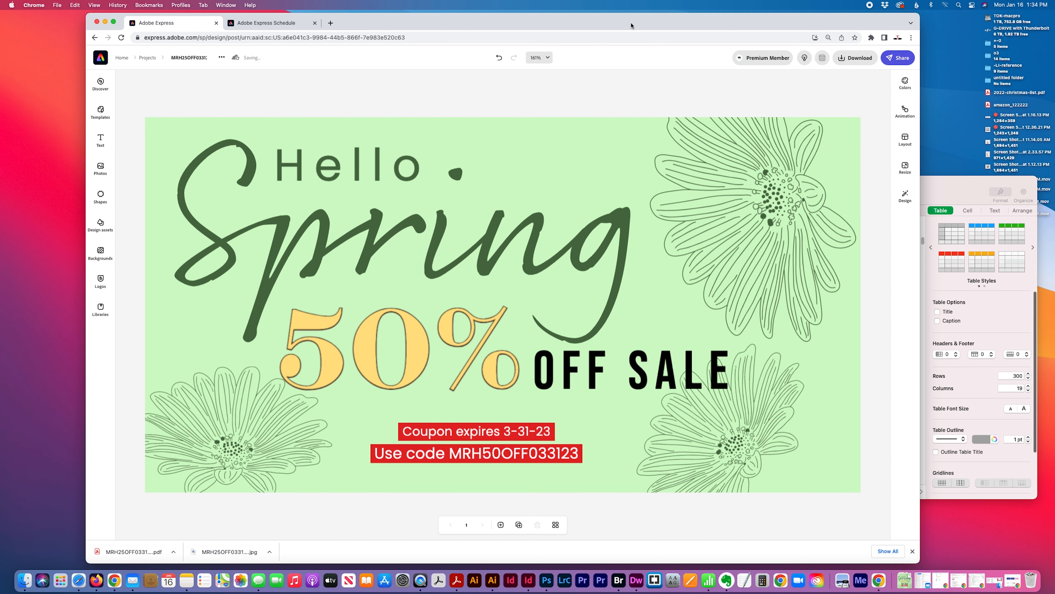
# - Open the MRH25OFF03312-FB project from the saved projects, go to its content schedule and dismiss the new post form
pyautogui.click(146, 58)
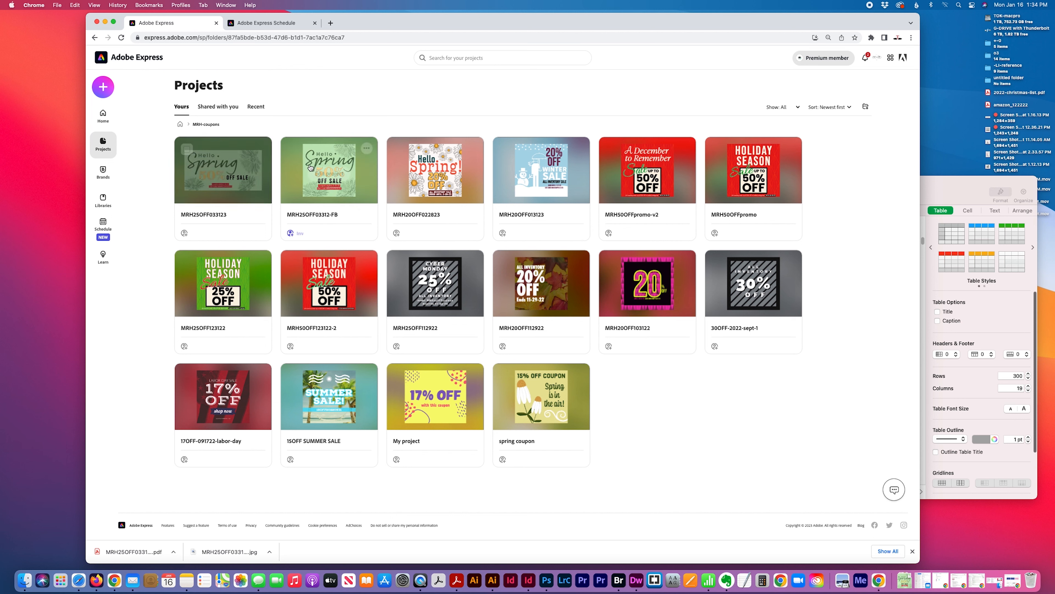
pyautogui.click(329, 169)
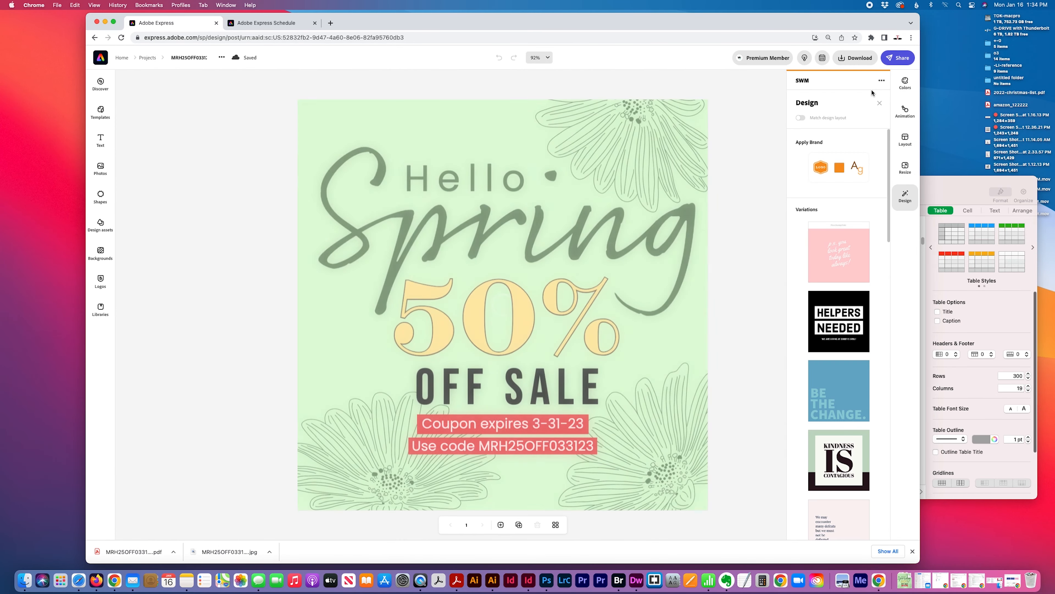
pyautogui.click(821, 59)
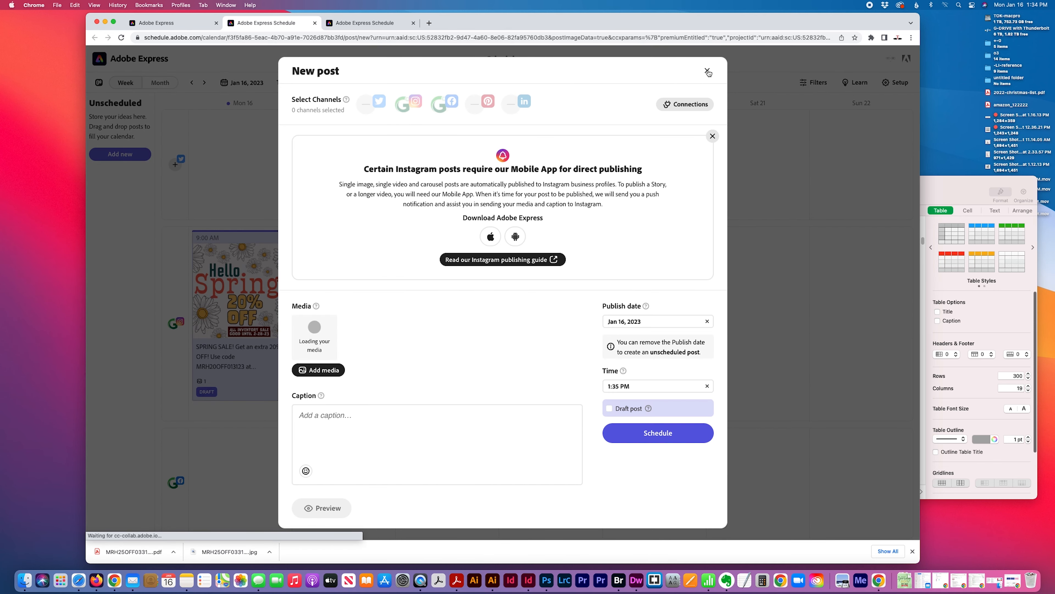
pyautogui.click(708, 72)
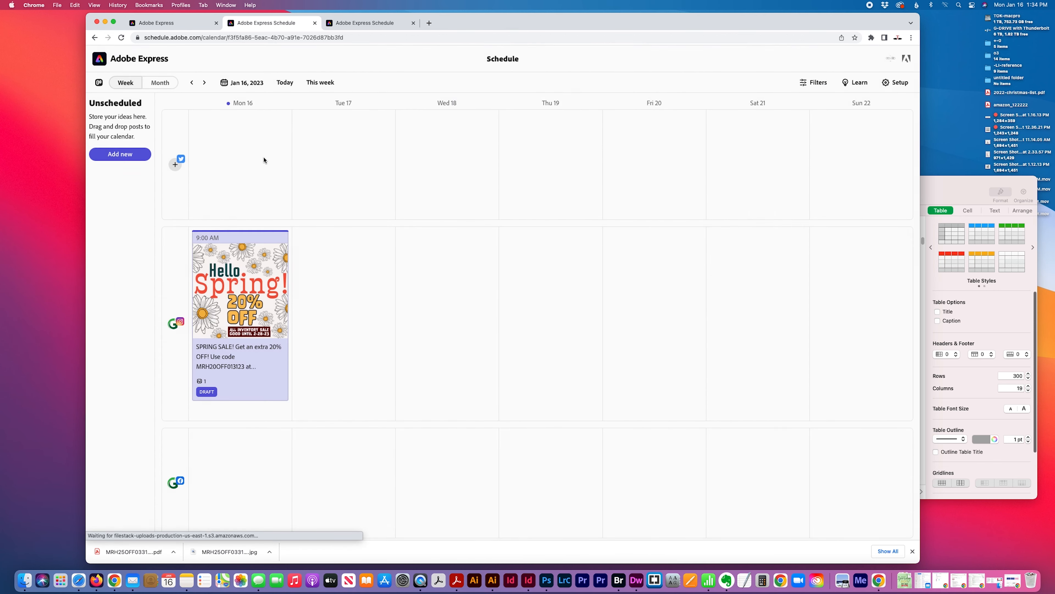
# - Show the schedule by month for February 2023 and open the Instagram post on February 6
pyautogui.click(204, 82)
pyautogui.click(160, 82)
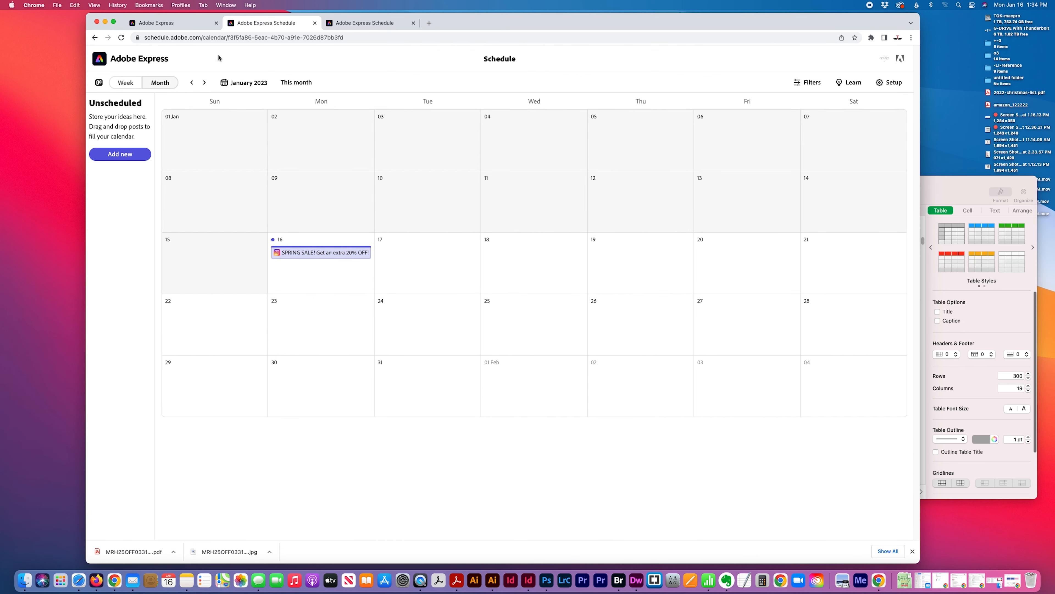
pyautogui.click(204, 82)
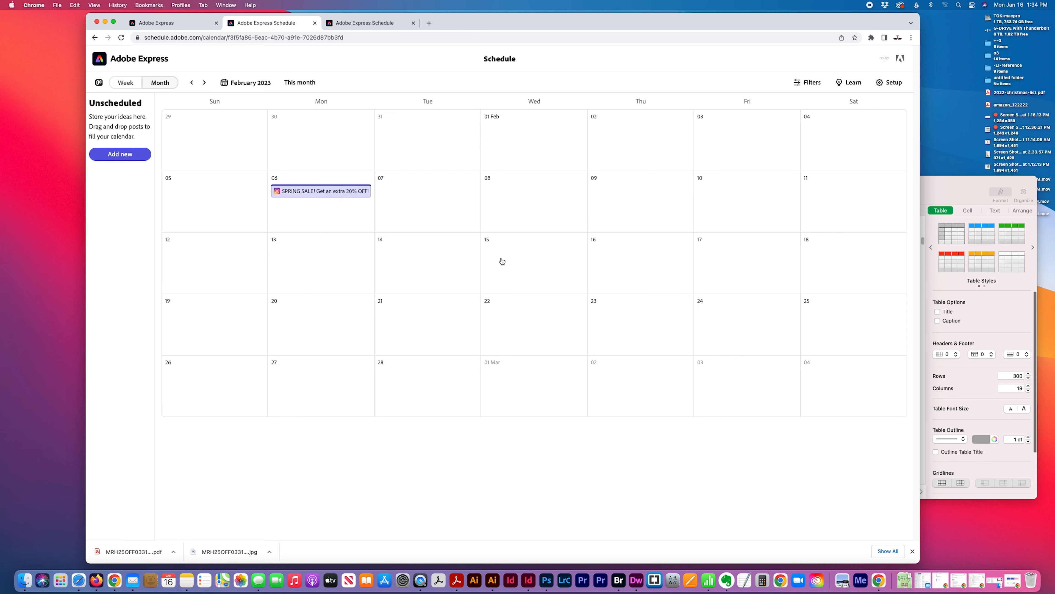
pyautogui.click(342, 193)
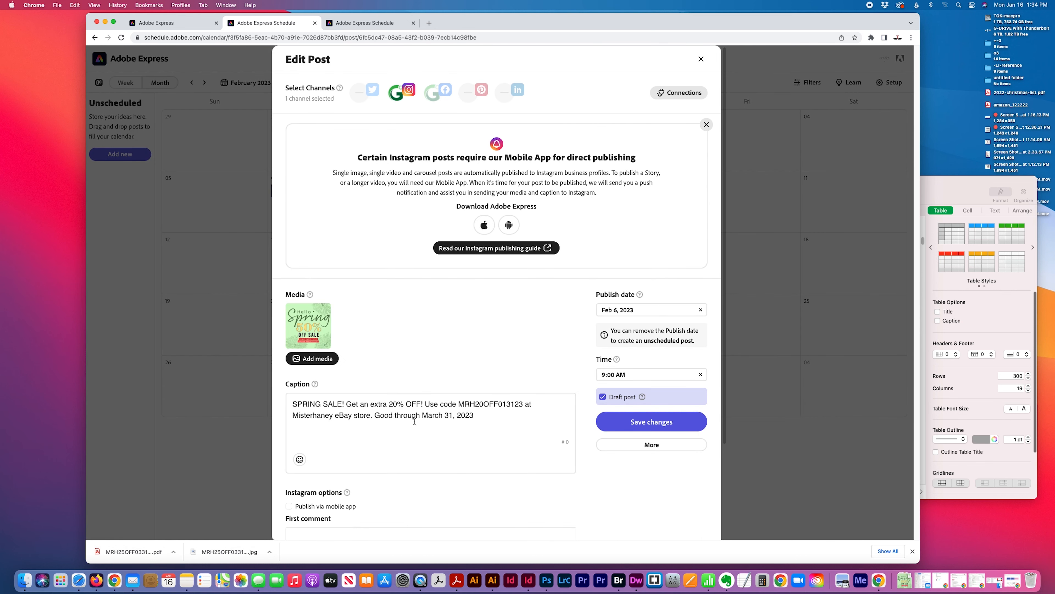
# - Try to change the post caption to 50% OFF with code MRH50OFF013123 and view its coupon image enlarged
pyautogui.click(391, 404)
pyautogui.click(308, 328)
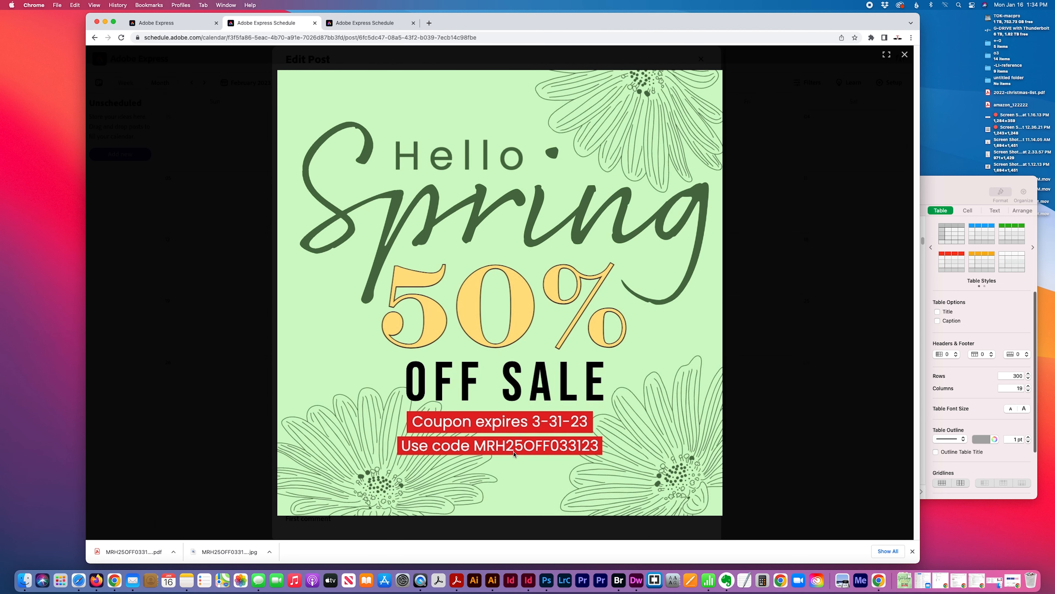
pyautogui.click(903, 56)
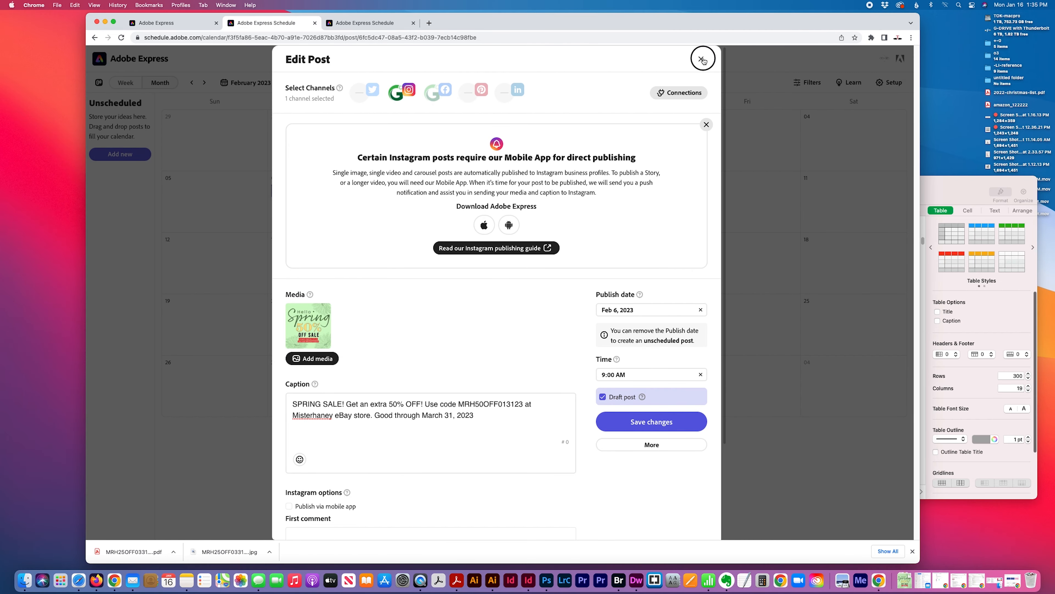
pyautogui.click(701, 59)
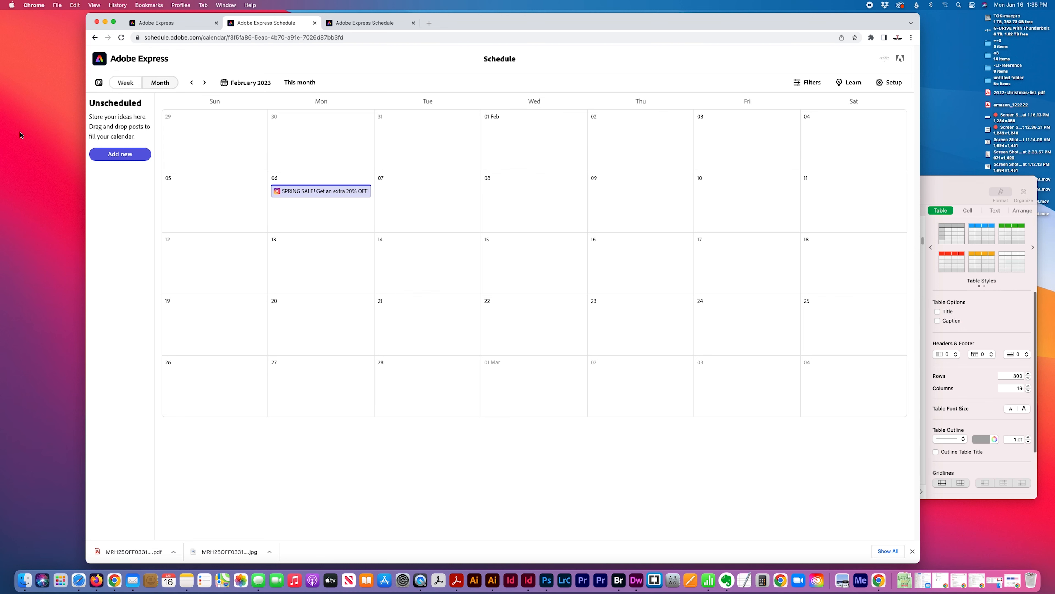
# - Return to the square coupon design and go back to the saved projects
pyautogui.click(162, 23)
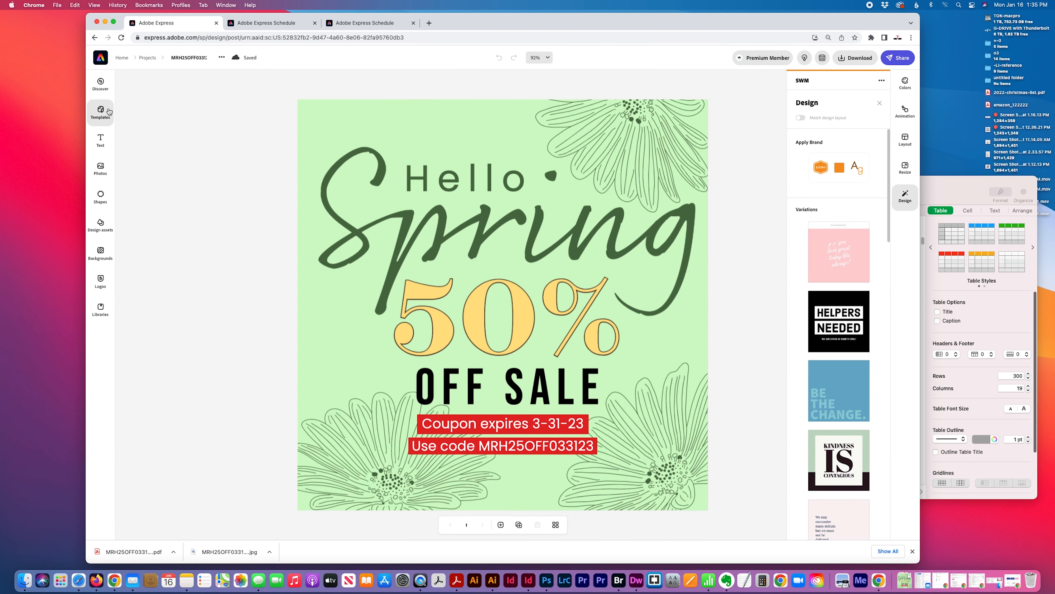
pyautogui.click(148, 58)
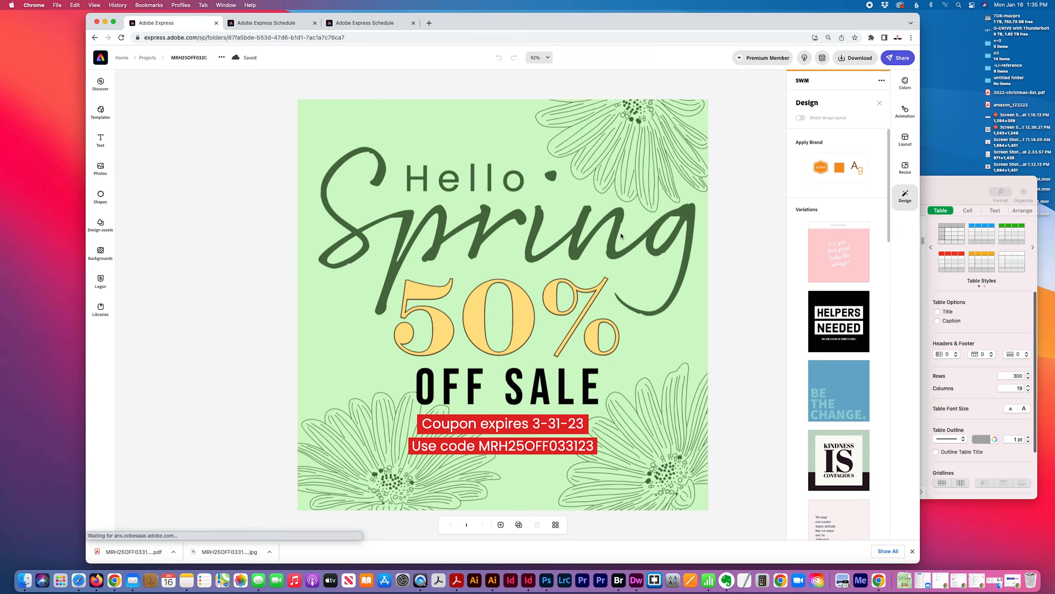